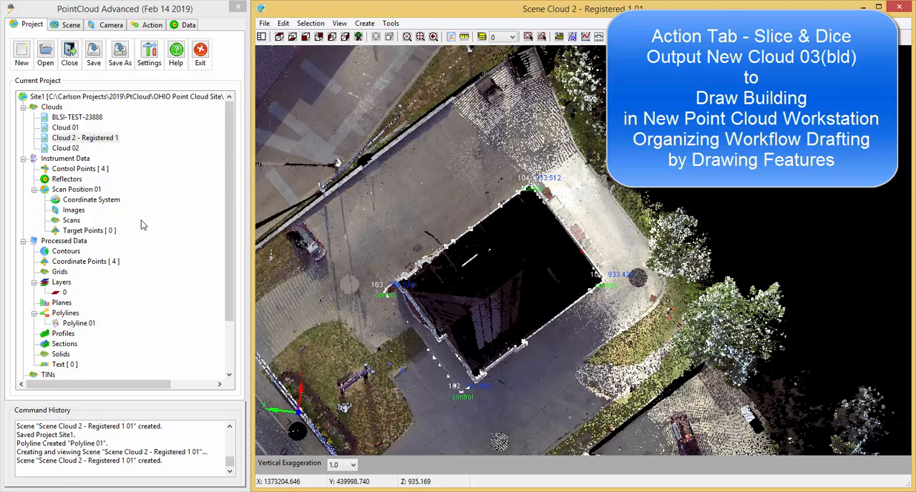
# Delete all control points from the project's instrument data, confirming the deletion.
pyautogui.rightClick(104, 172)
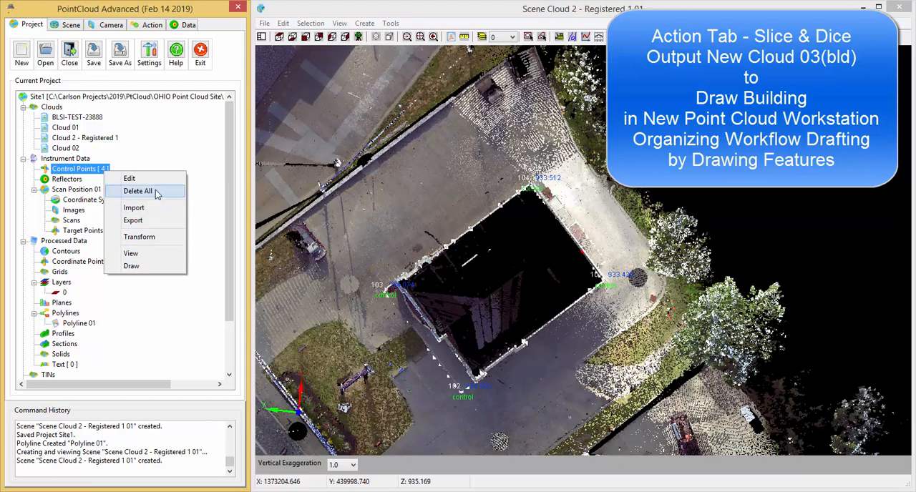
pyautogui.click(137, 191)
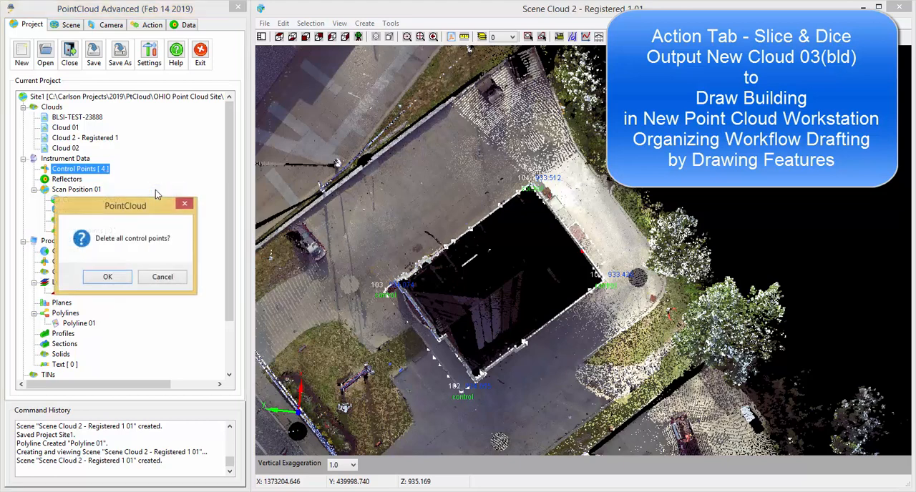
pyautogui.click(116, 279)
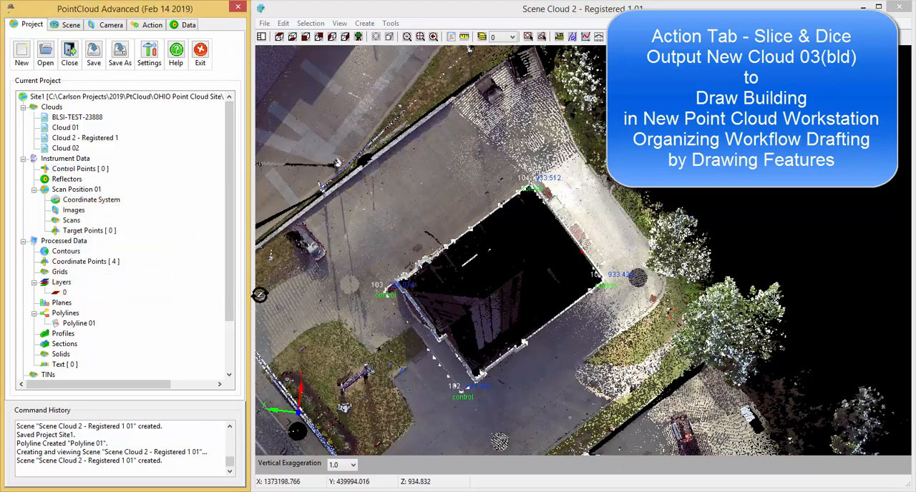
pyautogui.scroll(-2, 230, 308)
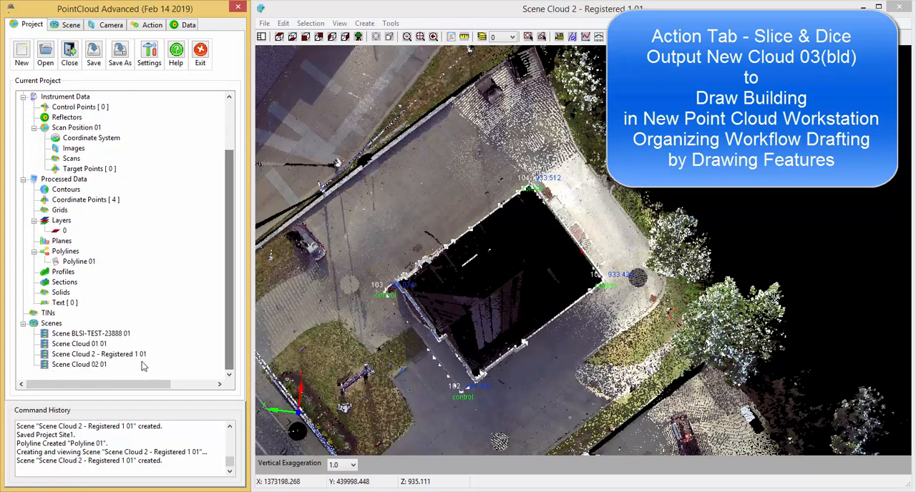
pyautogui.scroll(2, 468, 308)
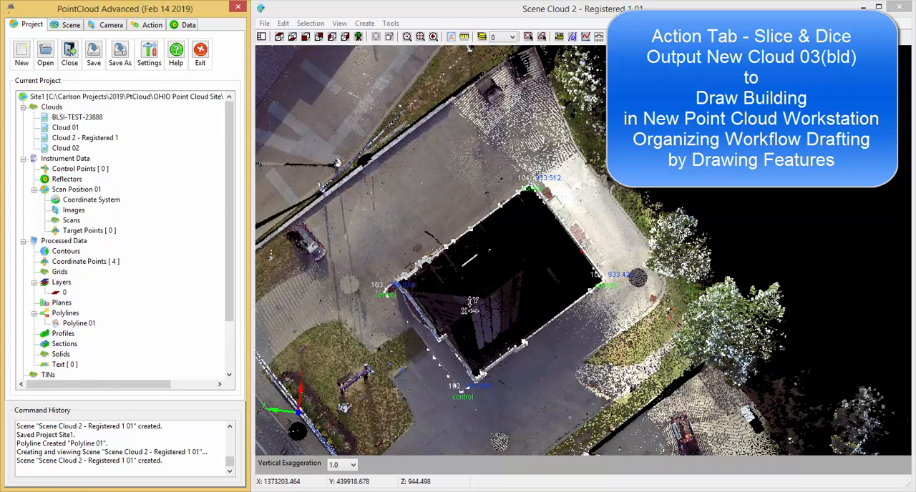
# Select the cloud points inside a four-corner perimeter drawn around the building's outline, just outside its walls.
pyautogui.moveTo(491, 296); pyautogui.dragTo(513, 286, button='middle')
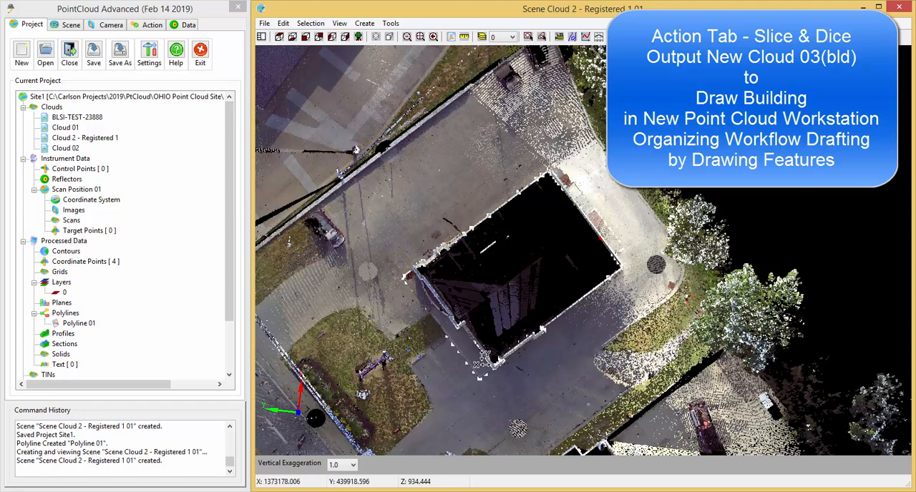
pyautogui.click(151, 26)
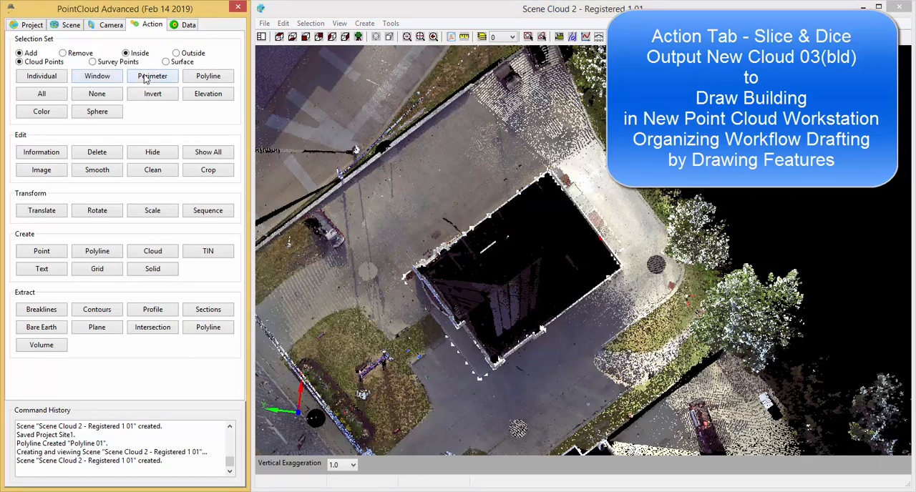
pyautogui.click(151, 78)
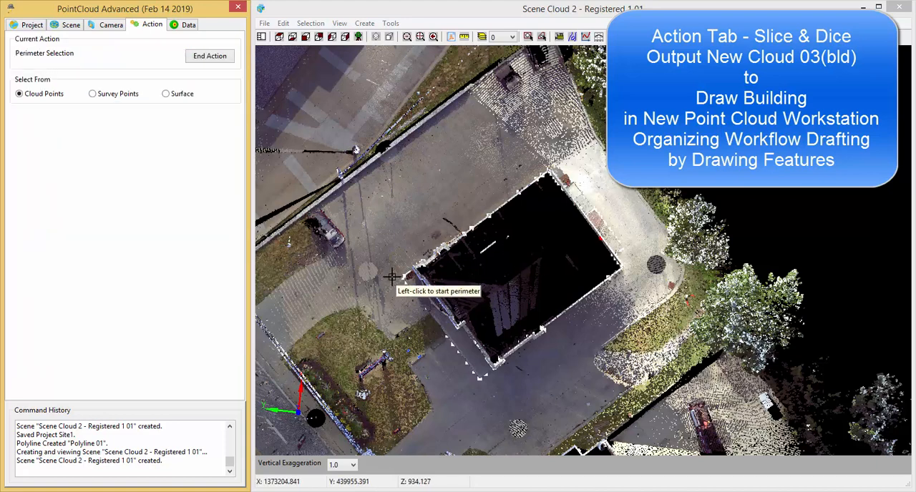
pyautogui.click(403, 275)
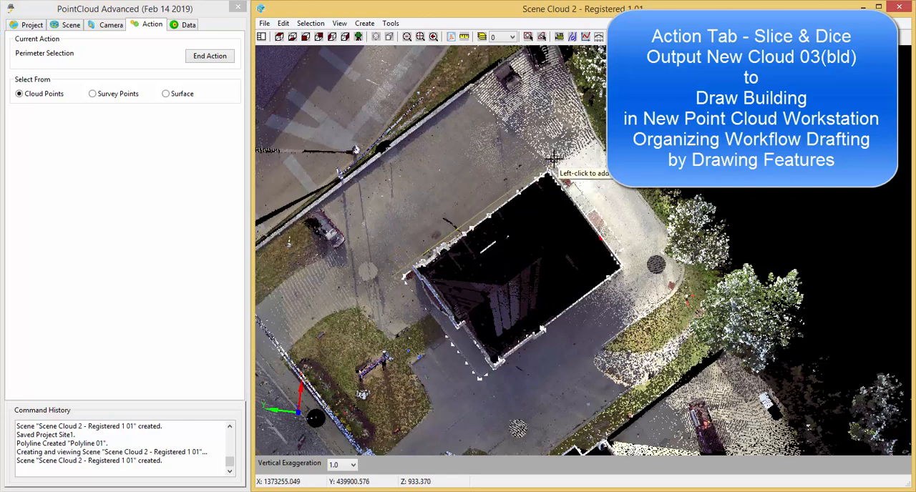
pyautogui.click(554, 157)
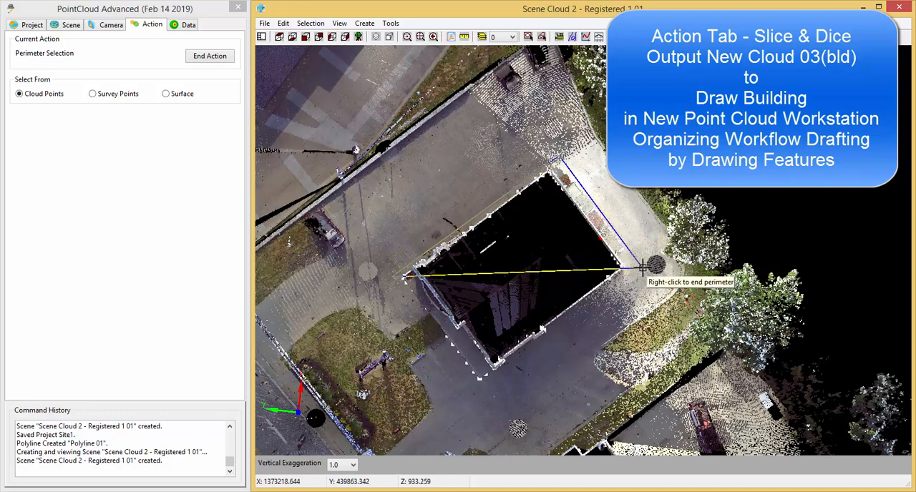
pyautogui.click(643, 267)
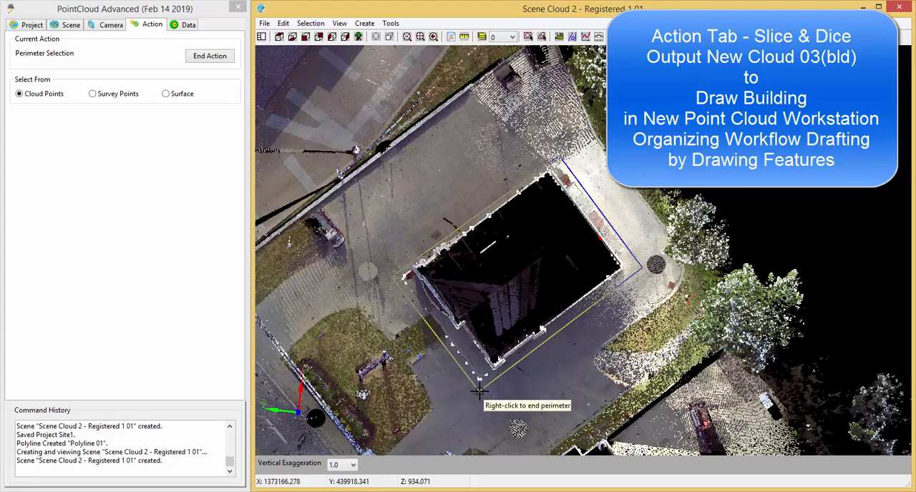
pyautogui.rightClick(478, 390)
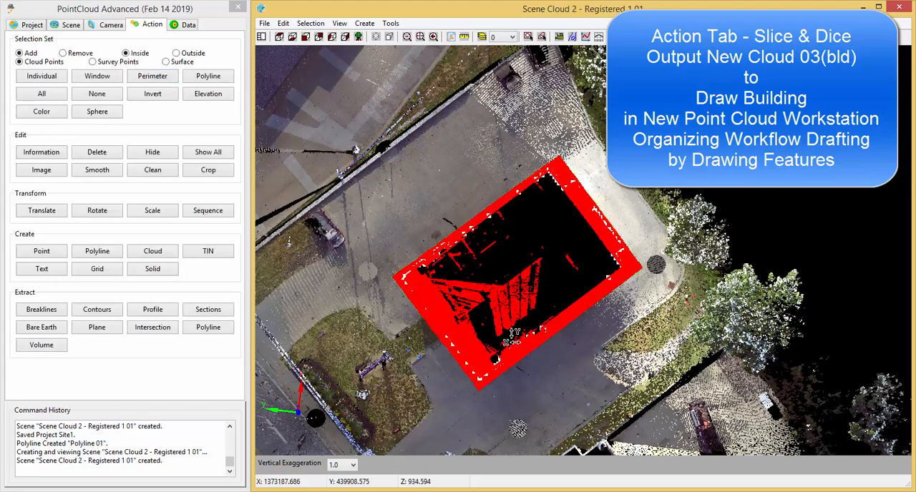
# Invert the building's point selection to the surrounding site and invert it back to the building points.
pyautogui.moveTo(529, 319); pyautogui.dragTo(533, 228)
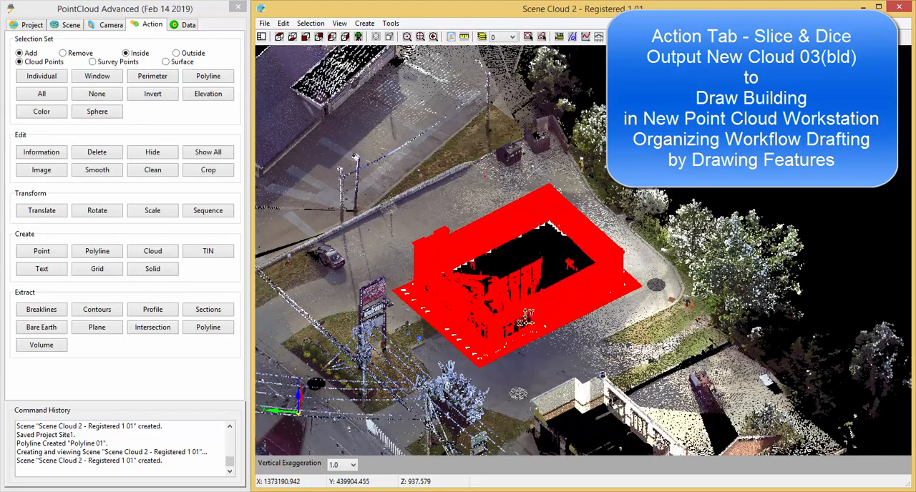
pyautogui.scroll(3, 526, 318)
pyautogui.scroll(2, 692, 381)
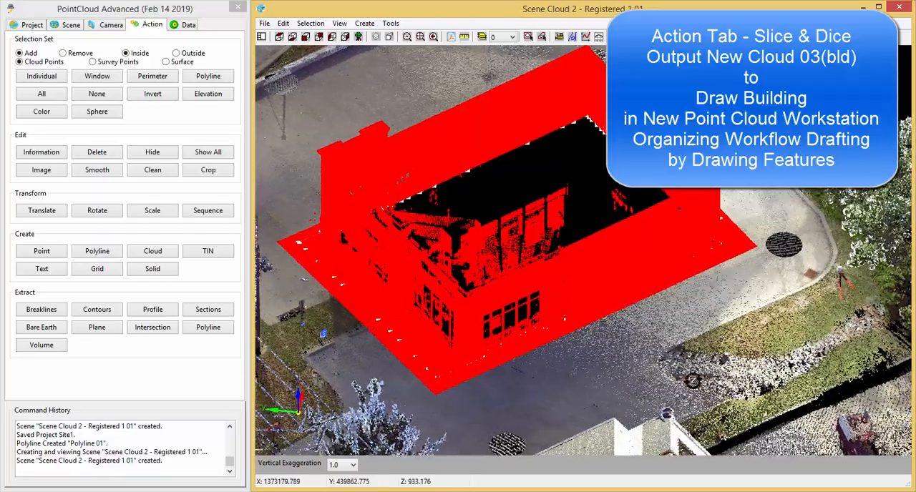
pyautogui.moveTo(693, 381); pyautogui.dragTo(448, 308)
pyautogui.moveTo(486, 368); pyautogui.dragTo(515, 319, button='middle')
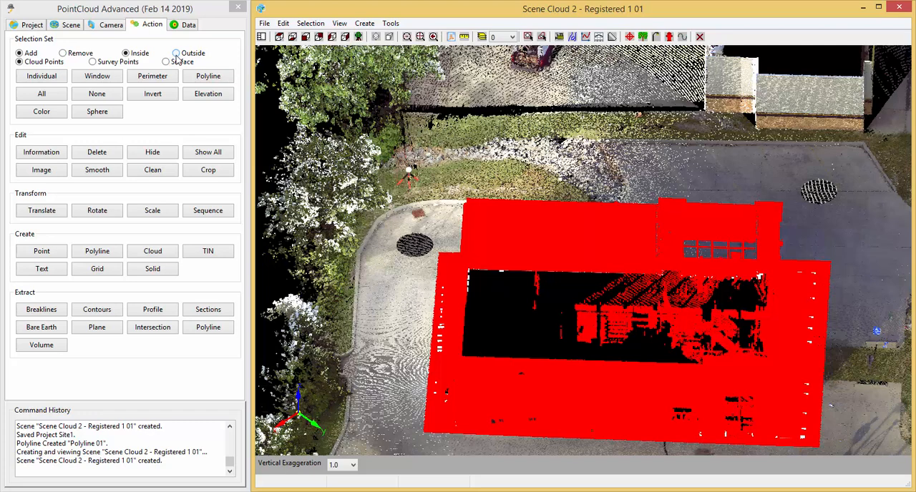
pyautogui.click(152, 93)
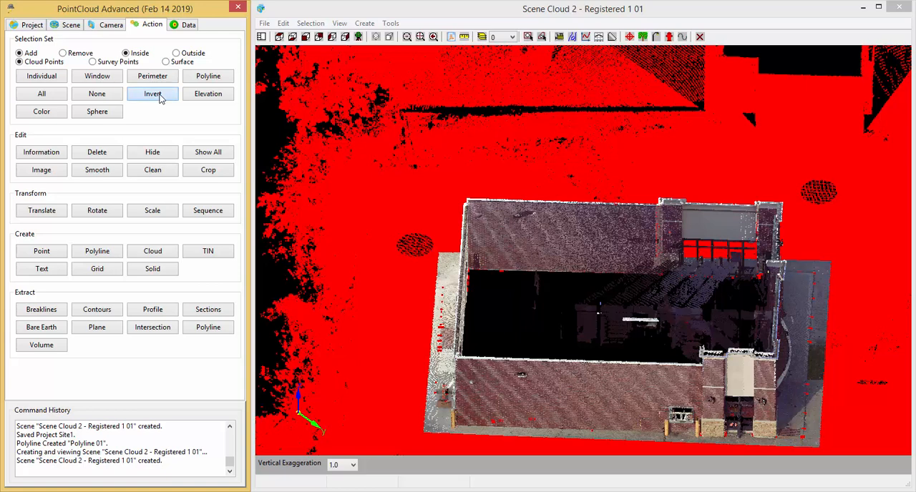
pyautogui.click(153, 94)
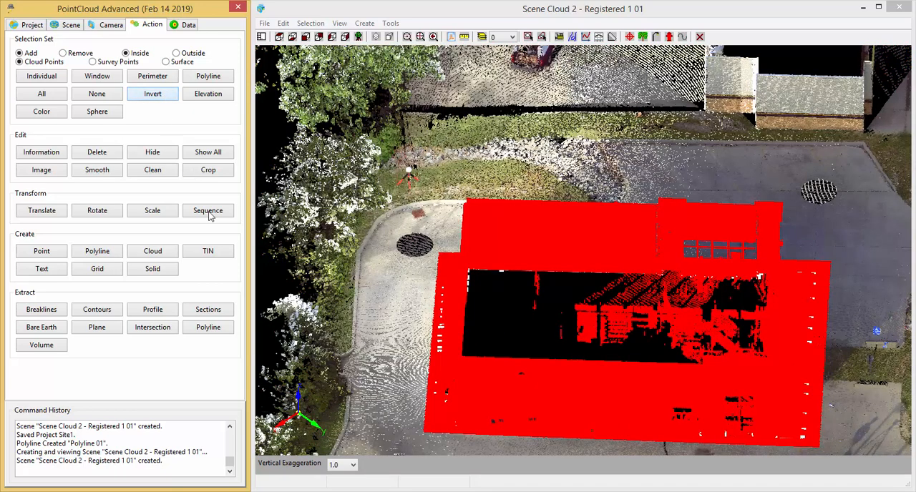
# Create a new cloud named Cloud 03 from the selected building points.
pyautogui.click(152, 252)
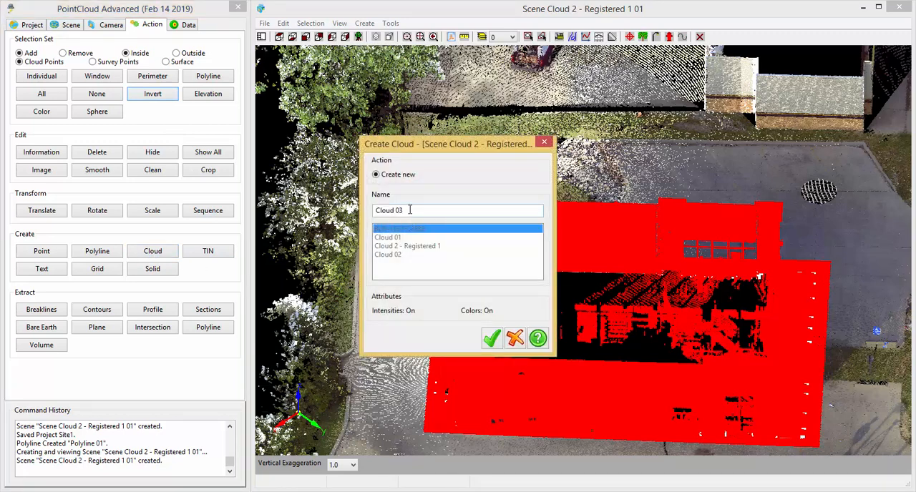
pyautogui.click(493, 339)
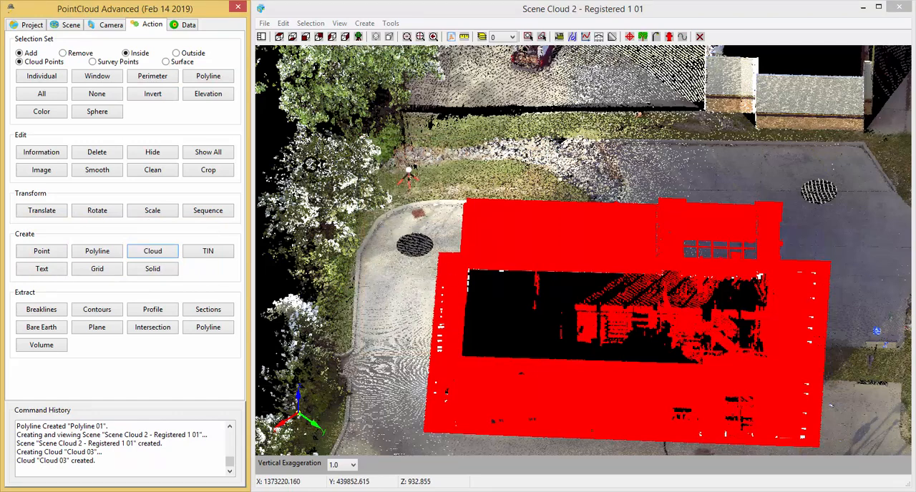
# Export Cloud 03 to LAS as Cloud 03(BLD).las in the site's PointCloud folder, replacing the existing file.
pyautogui.click(33, 26)
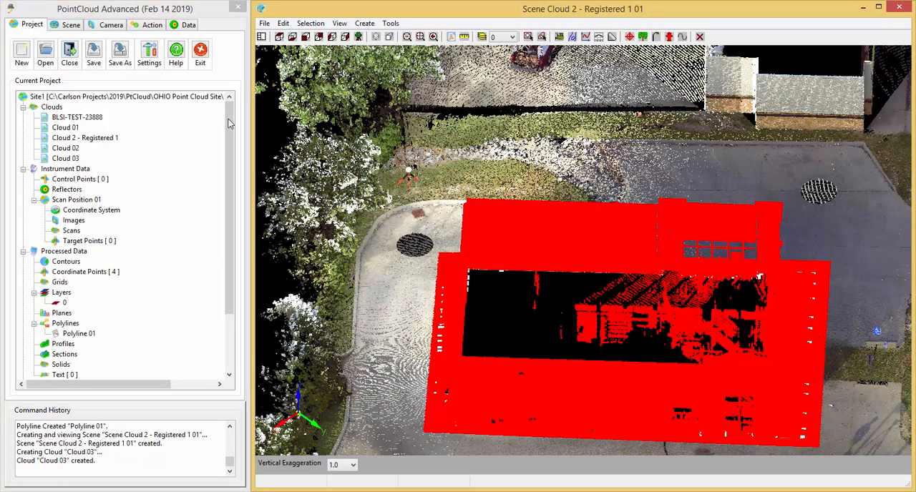
pyautogui.click(66, 158)
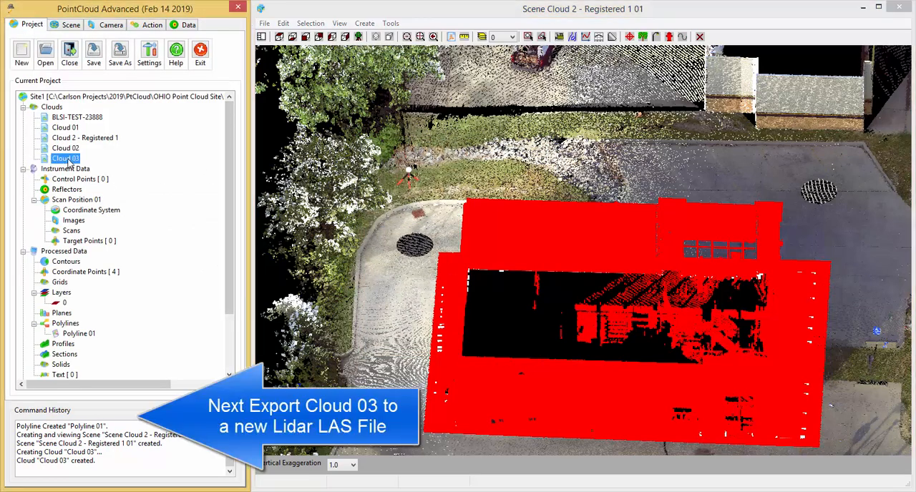
pyautogui.rightClick(68, 159)
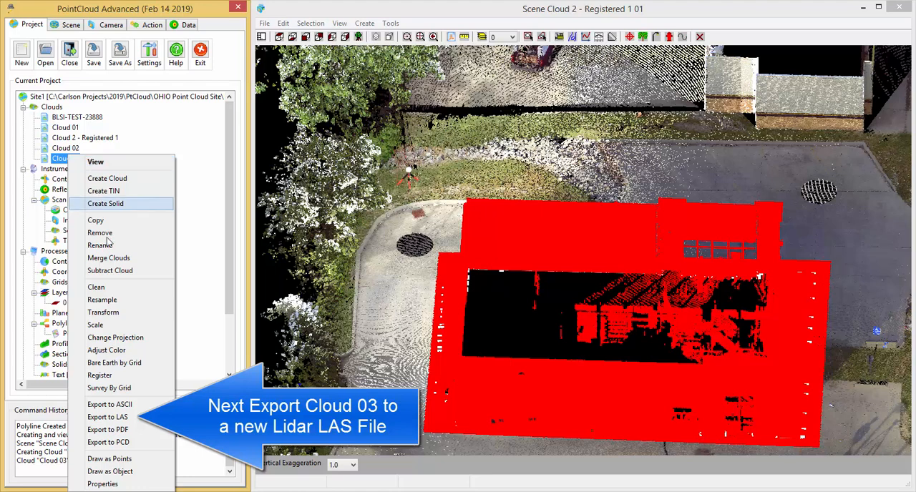
pyautogui.click(115, 417)
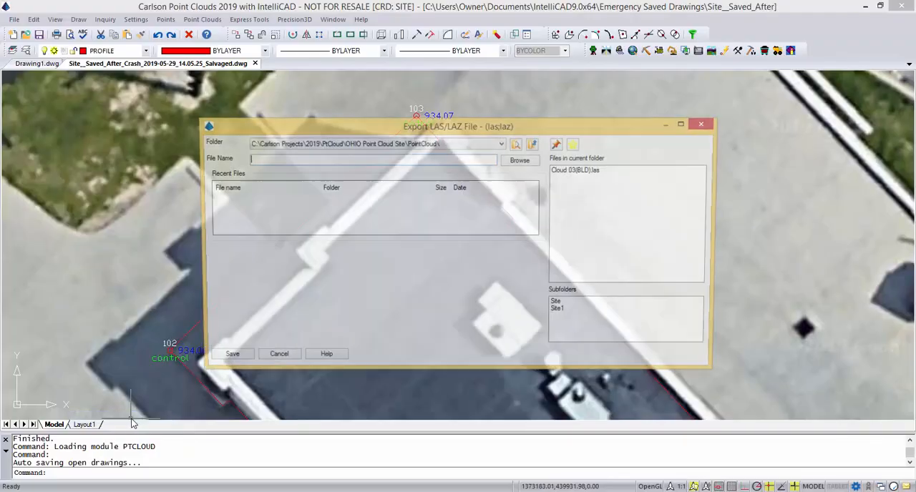
pyautogui.click(579, 172)
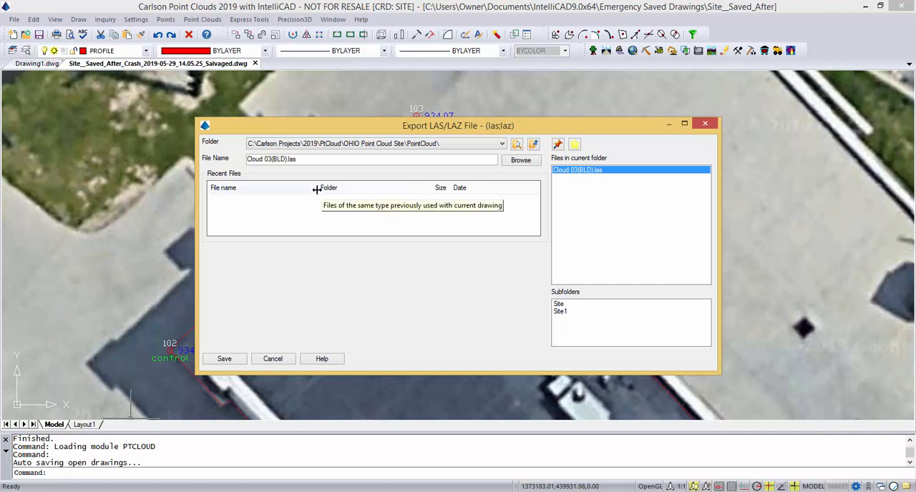
pyautogui.click(226, 359)
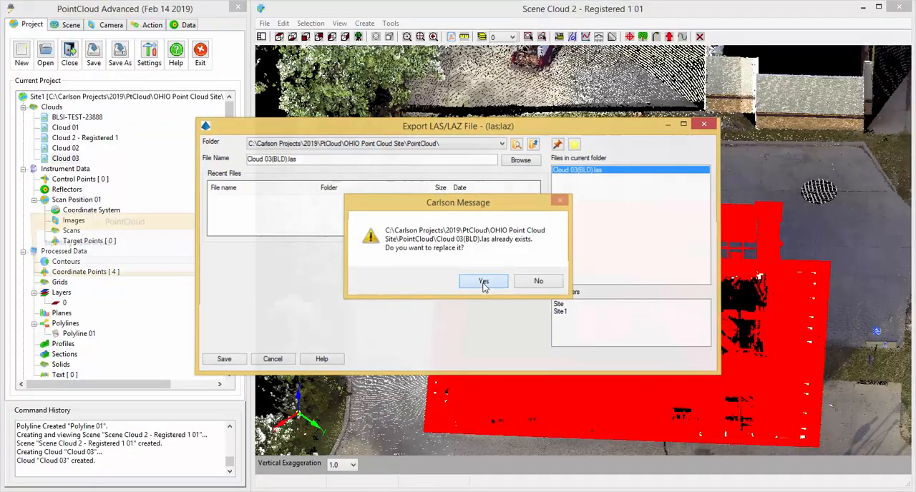
pyautogui.click(484, 283)
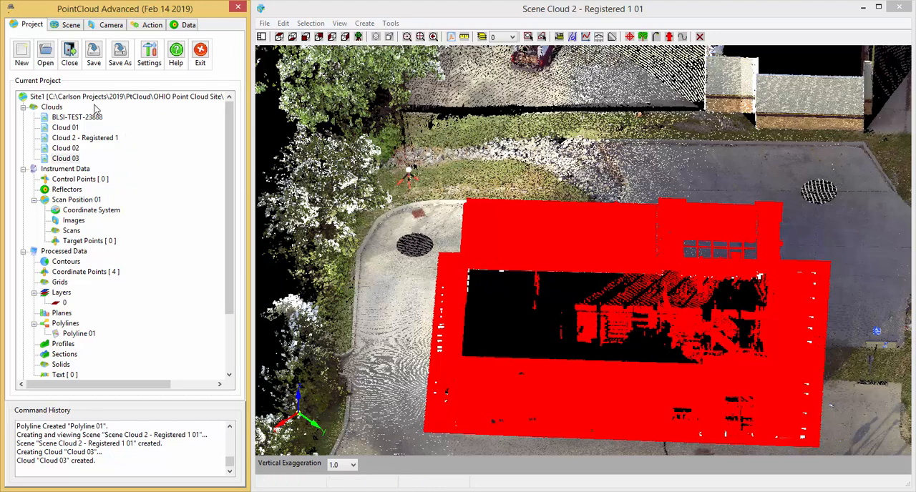
# Clear the point selection and switch the scene to a top view of the whole cloud.
pyautogui.click(152, 25)
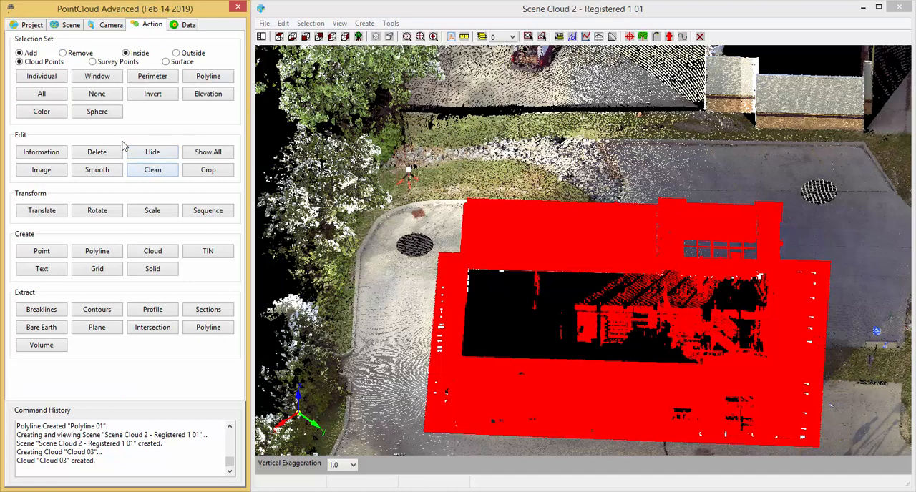
pyautogui.click(111, 98)
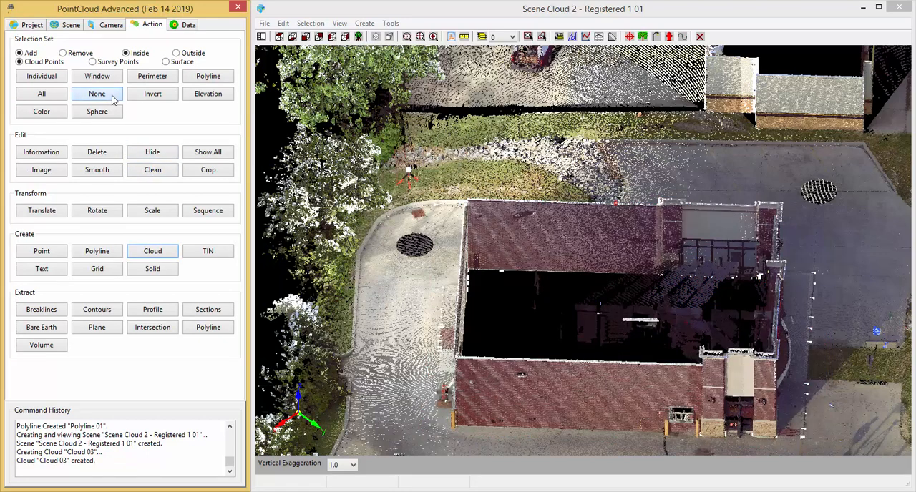
pyautogui.click(280, 37)
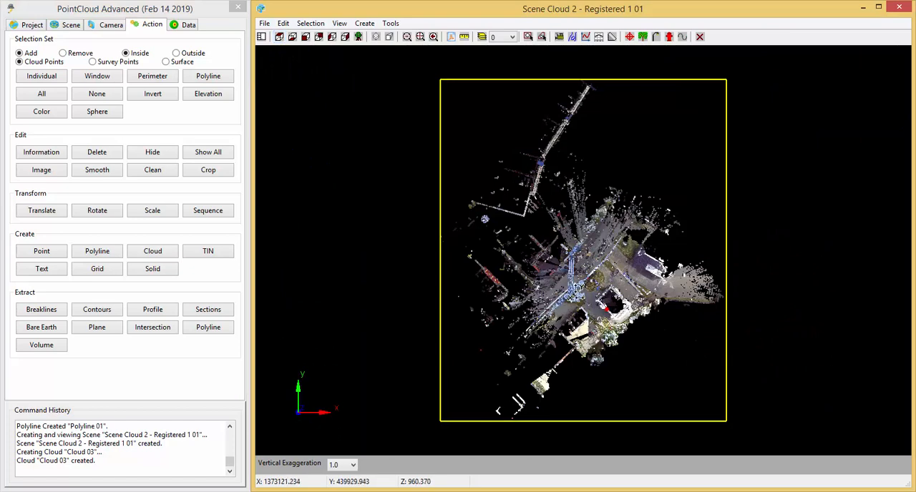
# Save the Site1 project after closing its scene, and exit the point cloud manager.
pyautogui.click(899, 8)
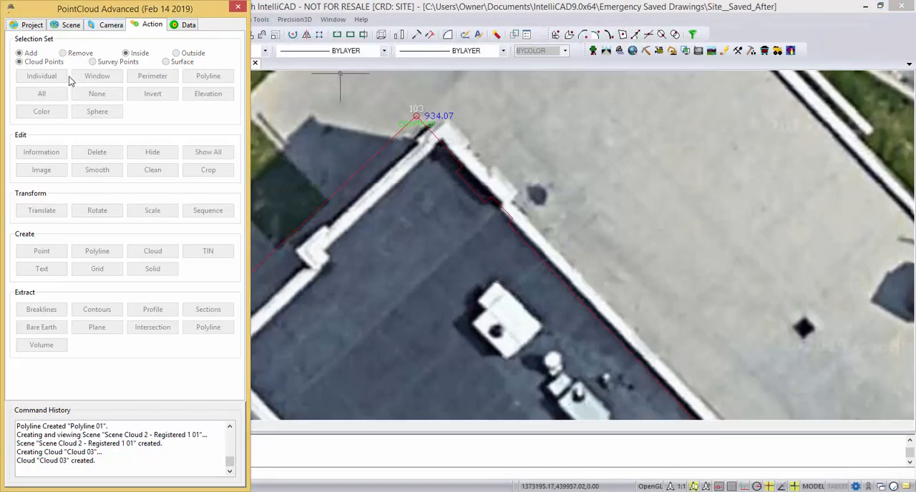
pyautogui.click(29, 26)
pyautogui.click(93, 53)
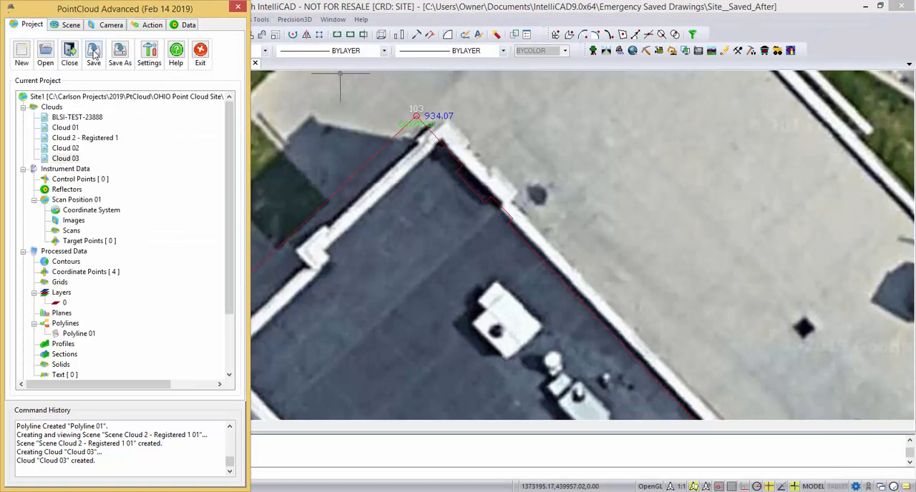
pyautogui.click(200, 54)
# Reopen the Point Cloud Manager and create a new project named Site1(bld) in the OHIO Point Cloud Site's PointCloud folder.
pyautogui.click(203, 21)
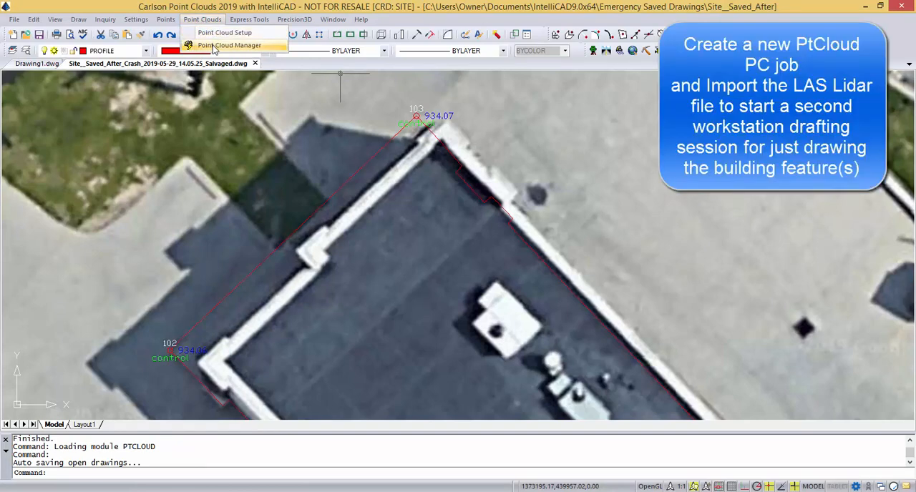
pyautogui.click(213, 46)
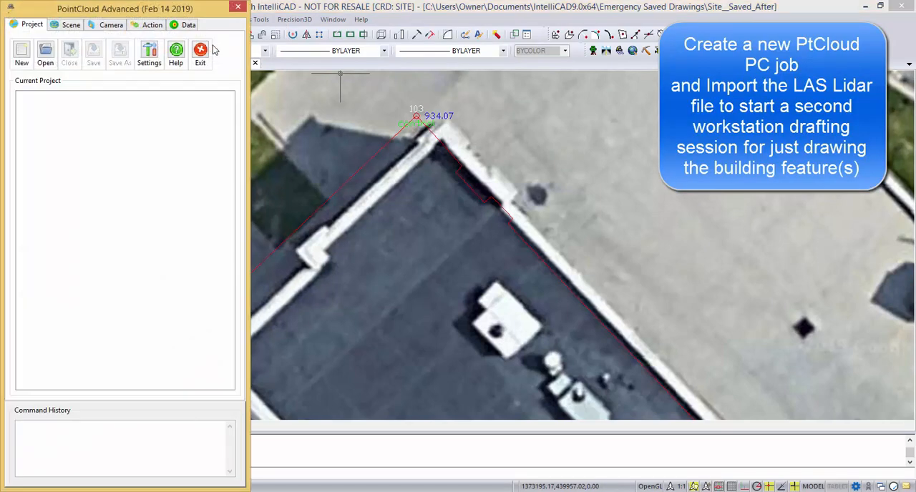
pyautogui.click(22, 54)
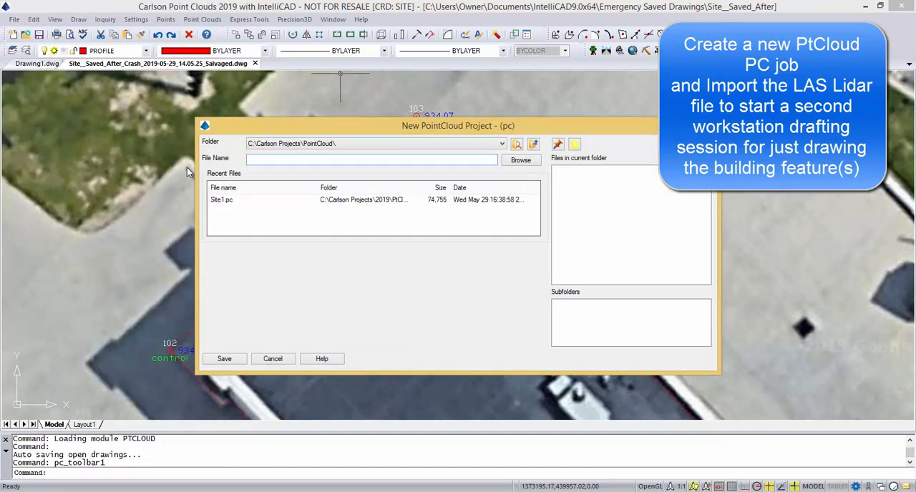
pyautogui.click(503, 146)
pyautogui.click(458, 180)
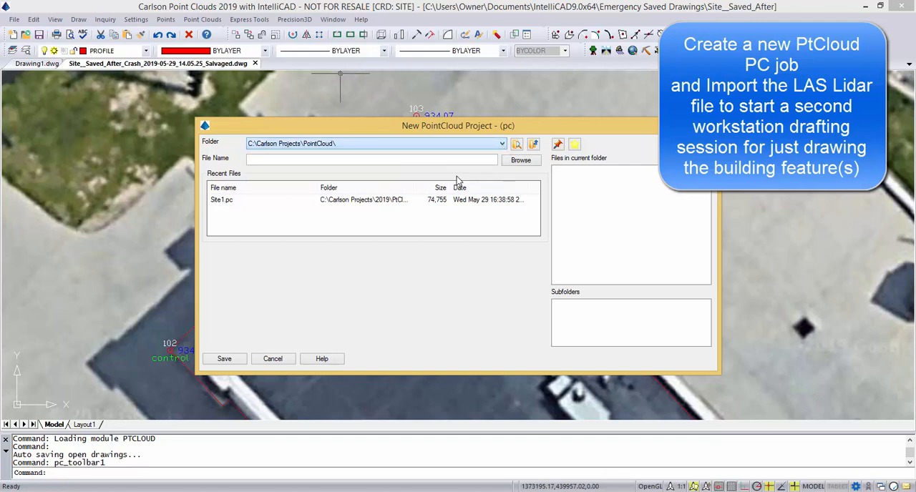
pyautogui.click(561, 178)
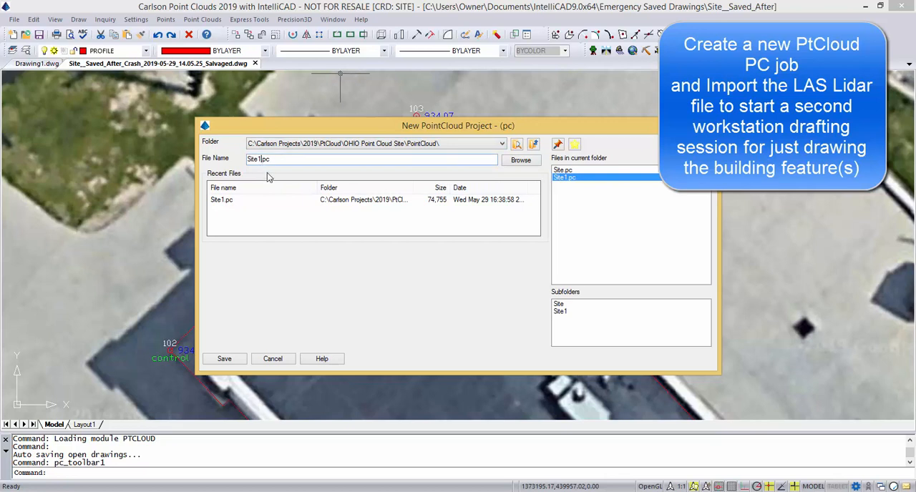
pyautogui.write('(bl')
pyautogui.write('dl)')
pyautogui.click(224, 359)
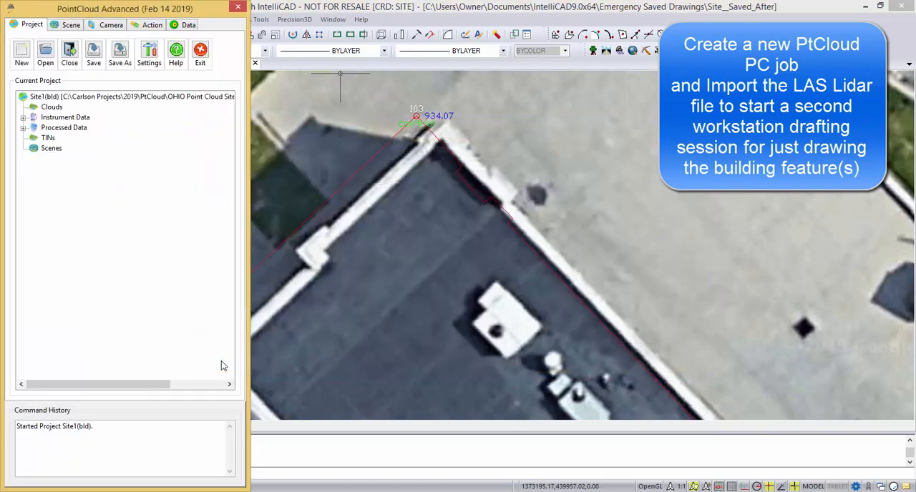
# Import the LIDAR file Cloud 03(BLD).las into the project's clouds with conversion type None.
pyautogui.rightClick(59, 106)
pyautogui.moveTo(89, 114)
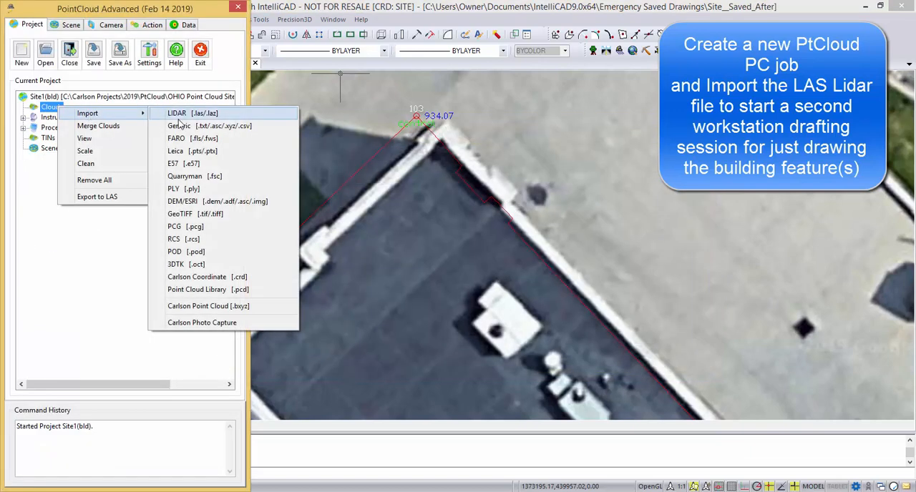
pyautogui.click(225, 116)
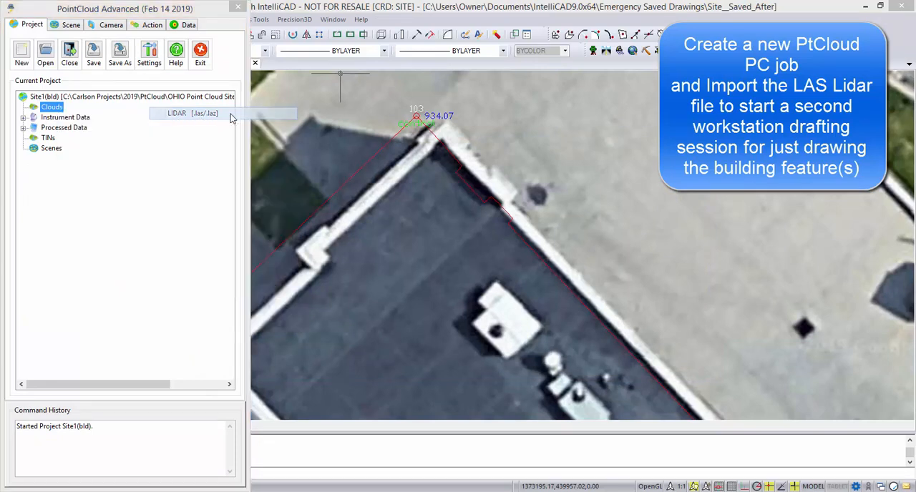
pyautogui.click(218, 217)
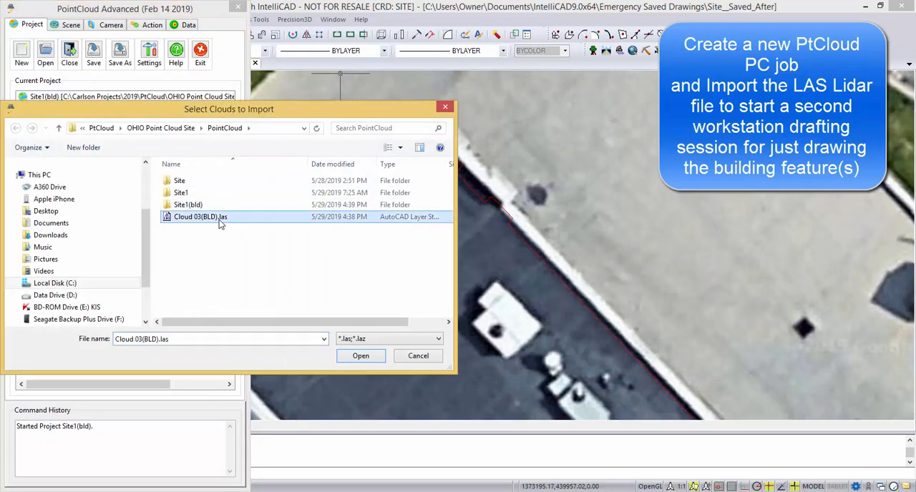
pyautogui.click(355, 358)
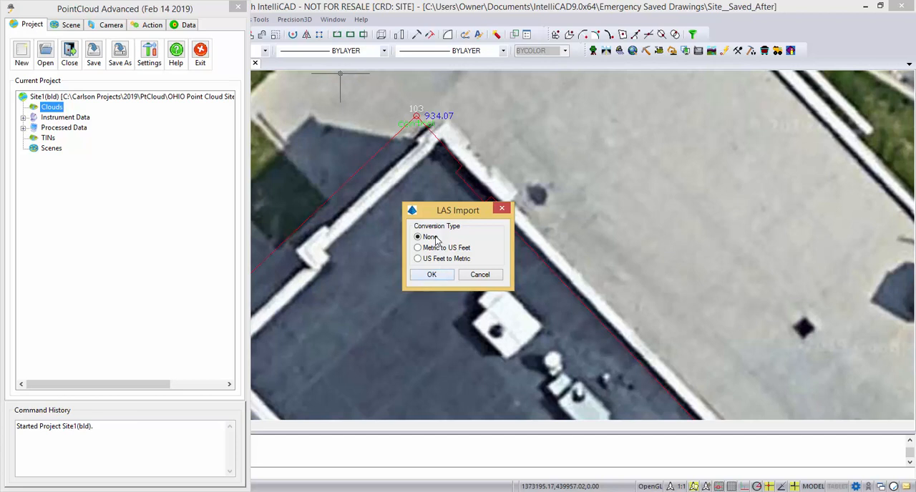
pyautogui.click(433, 275)
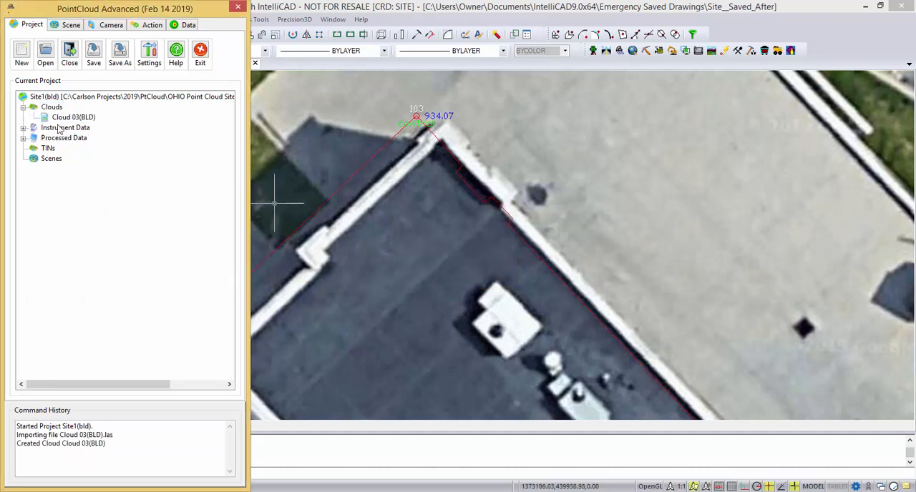
# Review the imported Cloud 03(BLD)'s properties, checking its point count and coordinate ranges.
pyautogui.rightClick(76, 120)
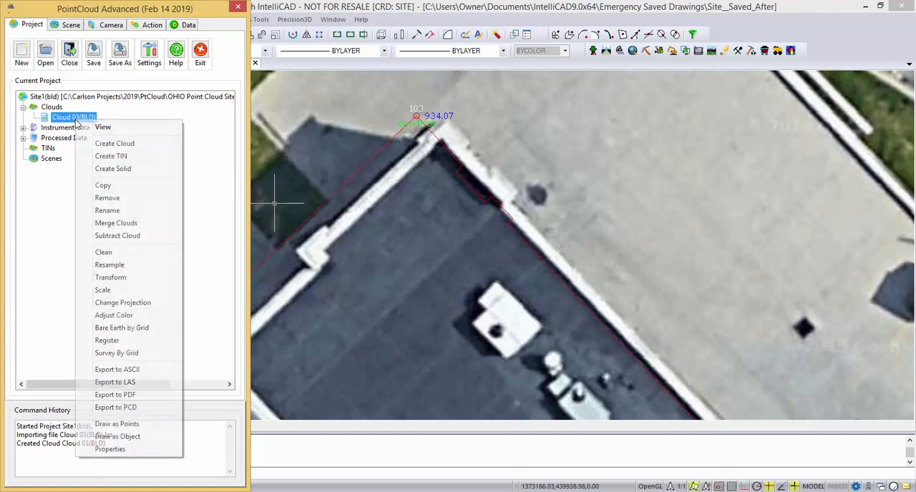
pyautogui.click(110, 450)
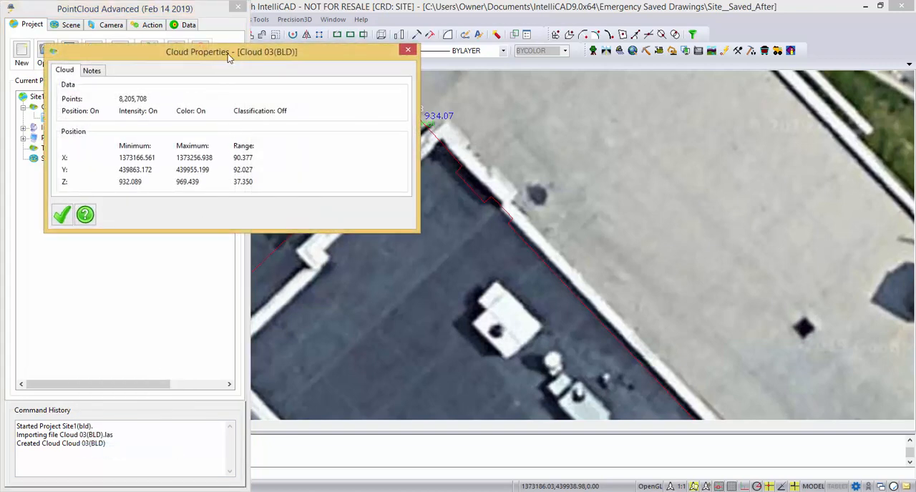
pyautogui.moveTo(228, 58); pyautogui.dragTo(508, 154)
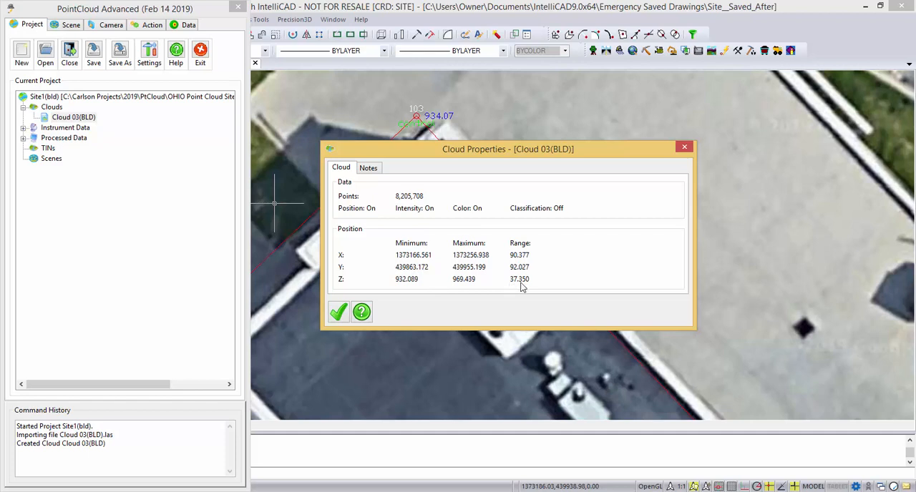
pyautogui.click(336, 312)
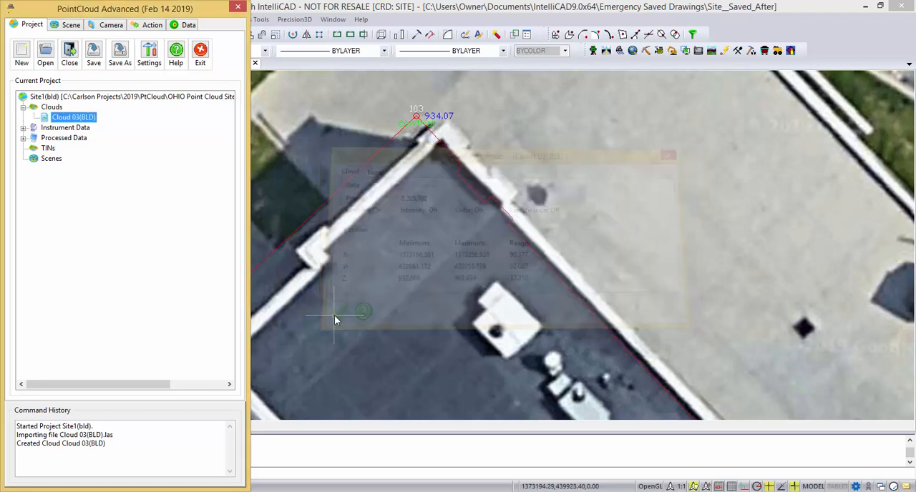
# Open Cloud 03(BLD) in a new 3D plan-view scene with direct color and inspect the building corner beside the yellow bollard.
pyautogui.doubleClick(84, 120)
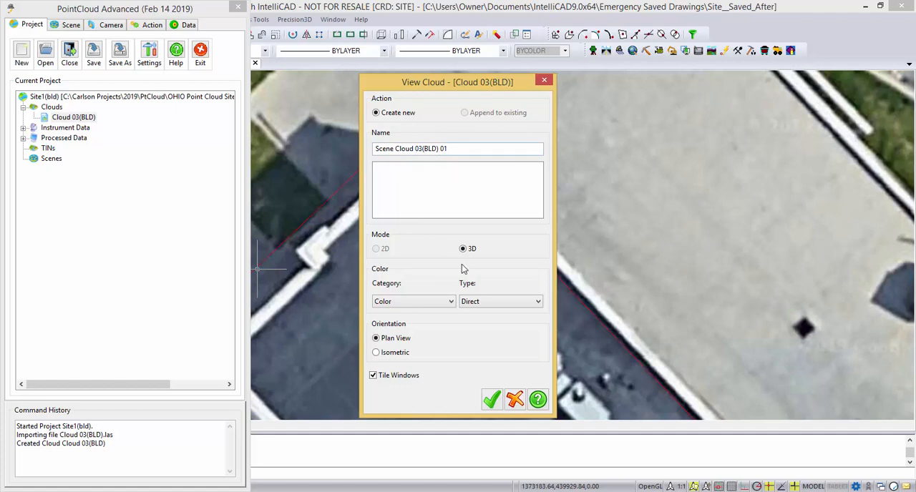
pyautogui.click(491, 401)
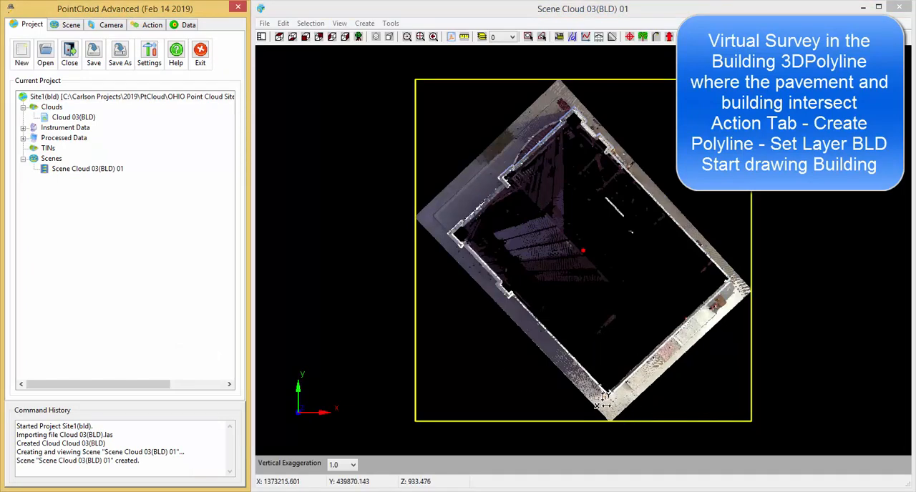
pyautogui.moveTo(609, 406); pyautogui.dragTo(624, 351)
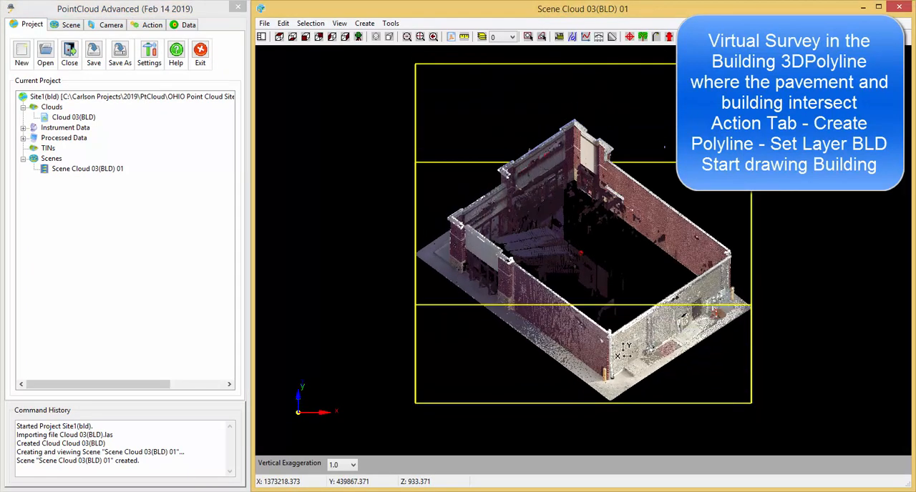
pyautogui.moveTo(611, 383); pyautogui.dragTo(610, 358)
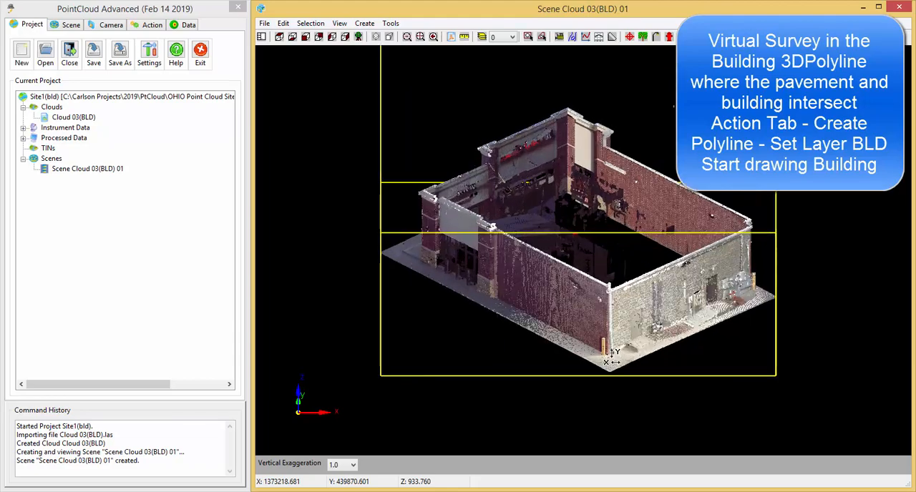
pyautogui.scroll(7, 612, 358)
pyautogui.moveTo(589, 363); pyautogui.dragTo(614, 404, button='middle')
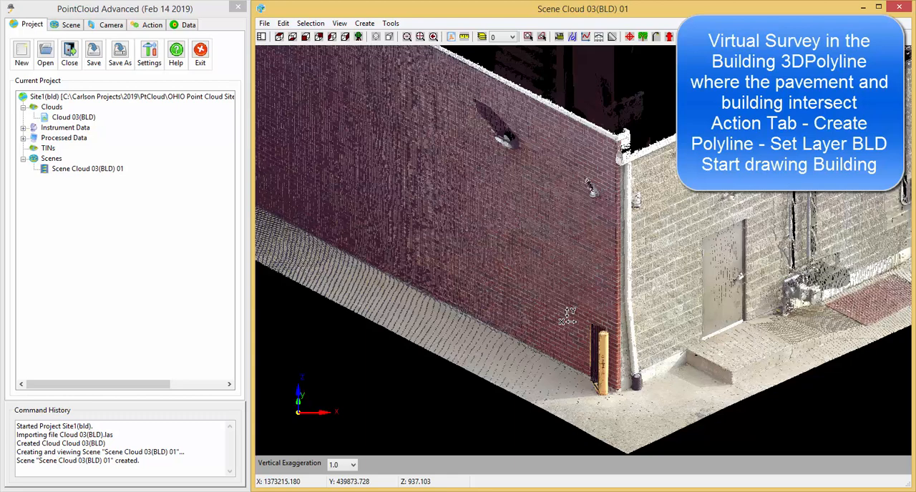
# Start a new polyline on the bld layer after reading in the layers from the DWG.
pyautogui.click(146, 25)
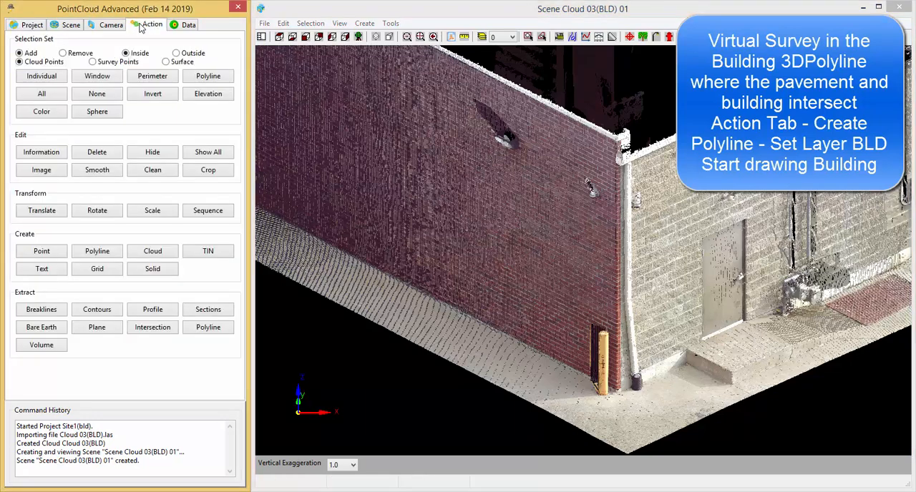
pyautogui.click(98, 252)
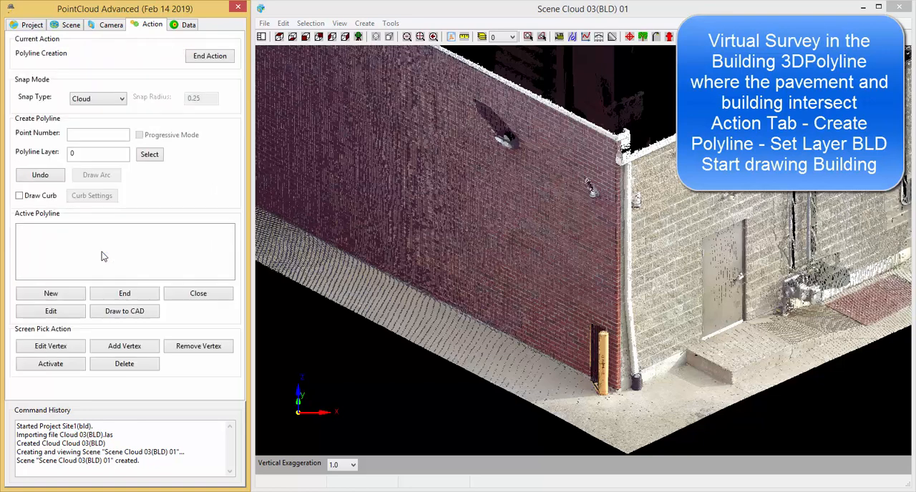
pyautogui.click(145, 159)
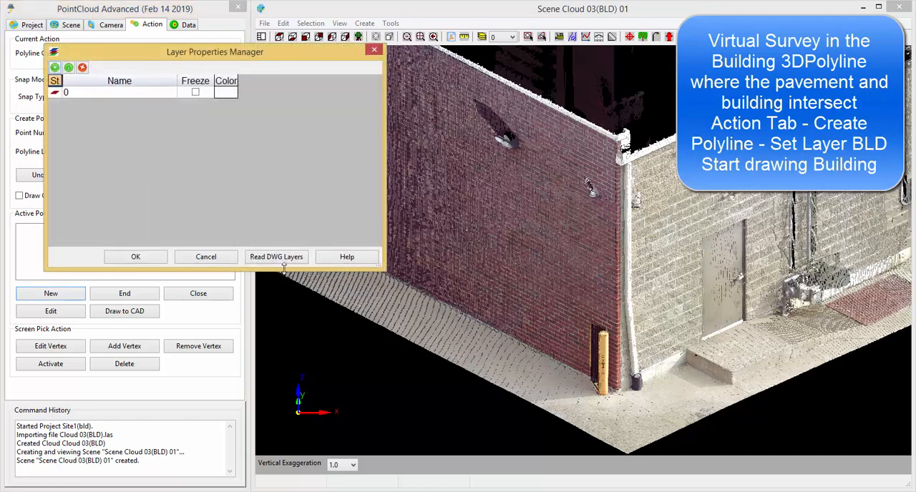
pyautogui.click(287, 258)
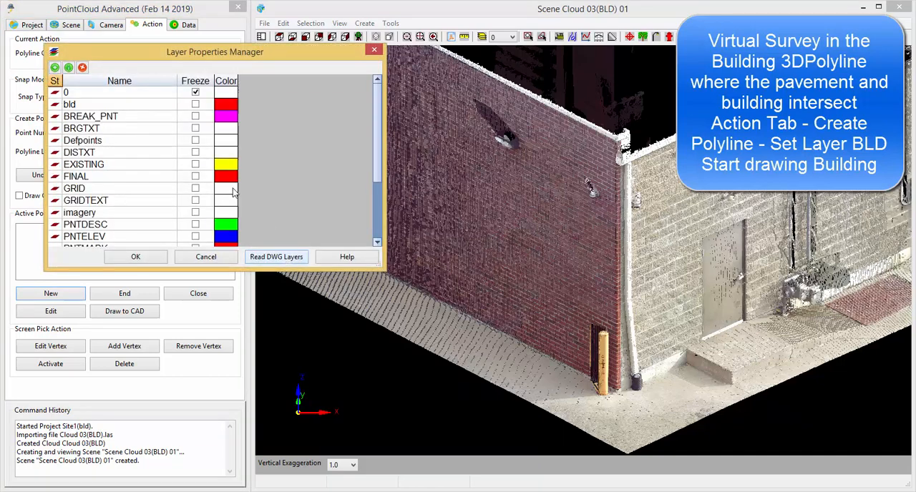
pyautogui.click(54, 106)
pyautogui.click(137, 257)
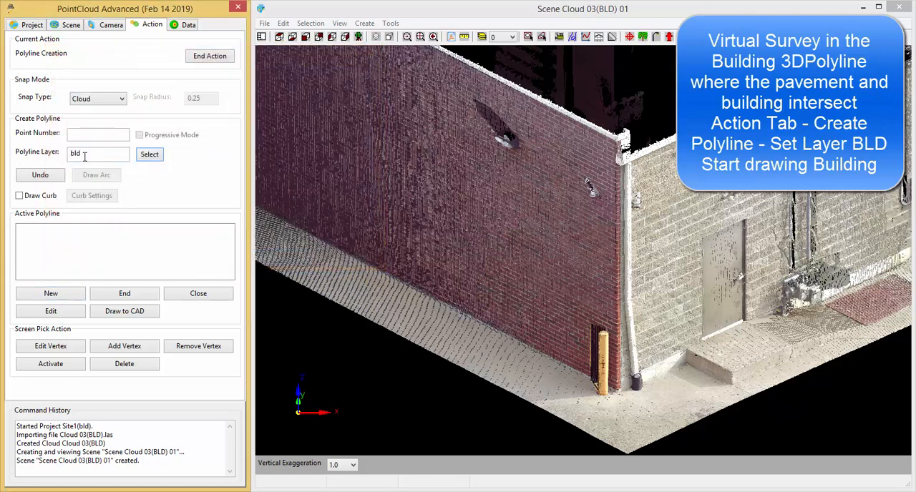
pyautogui.click(47, 293)
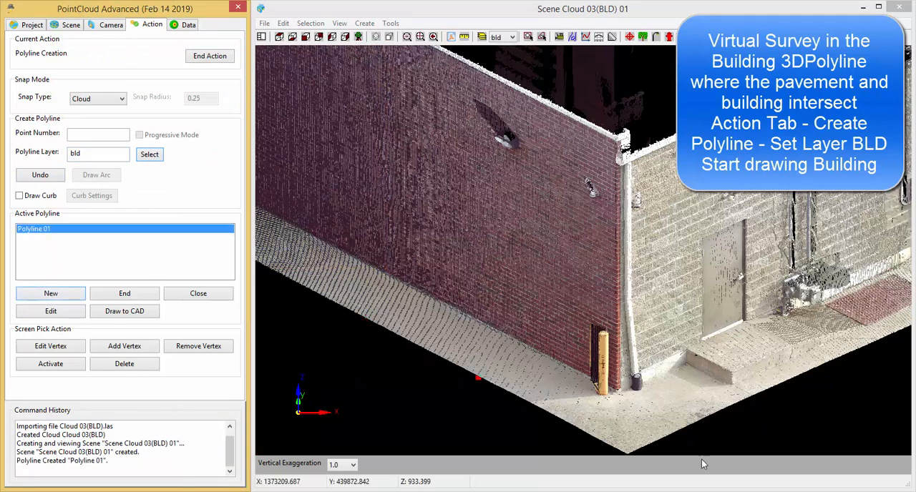
# Set the scene's cloud point size to 5 for a clearer close-up of the building corner's base.
pyautogui.click(616, 395)
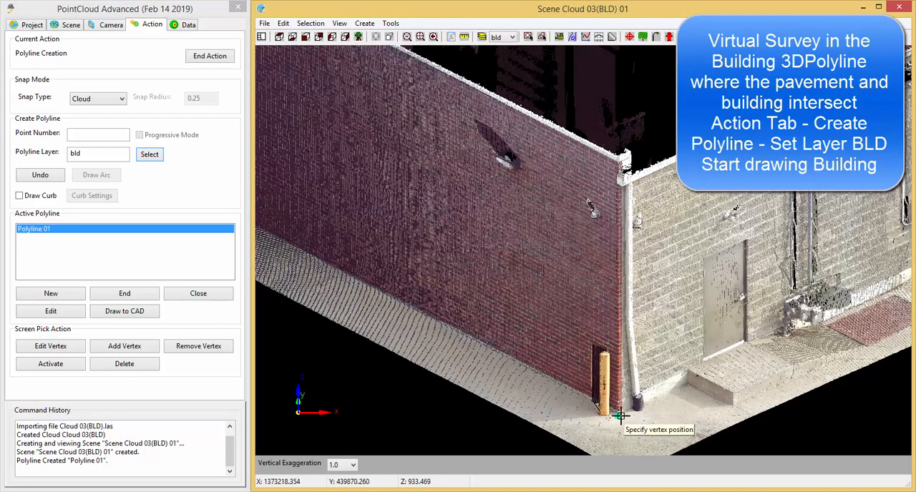
pyautogui.scroll(6, 597, 402)
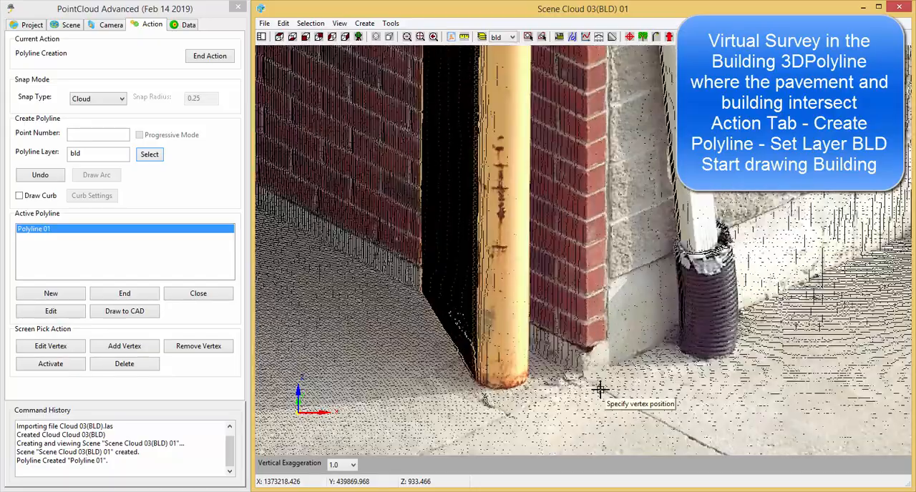
pyautogui.scroll(5, 593, 384)
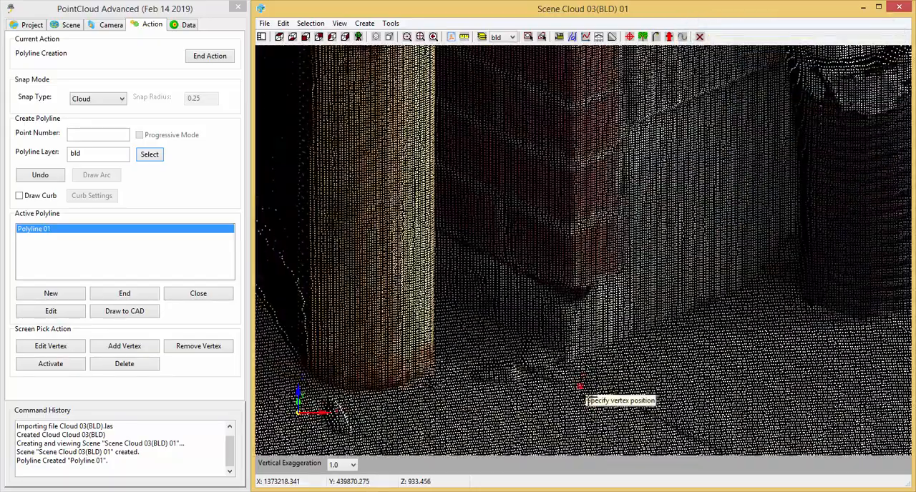
pyautogui.scroll(5, 608, 407)
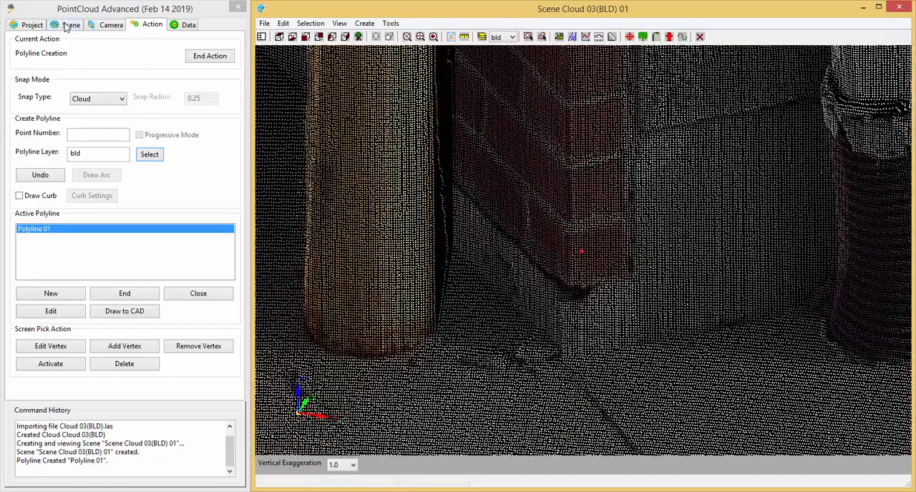
pyautogui.click(69, 25)
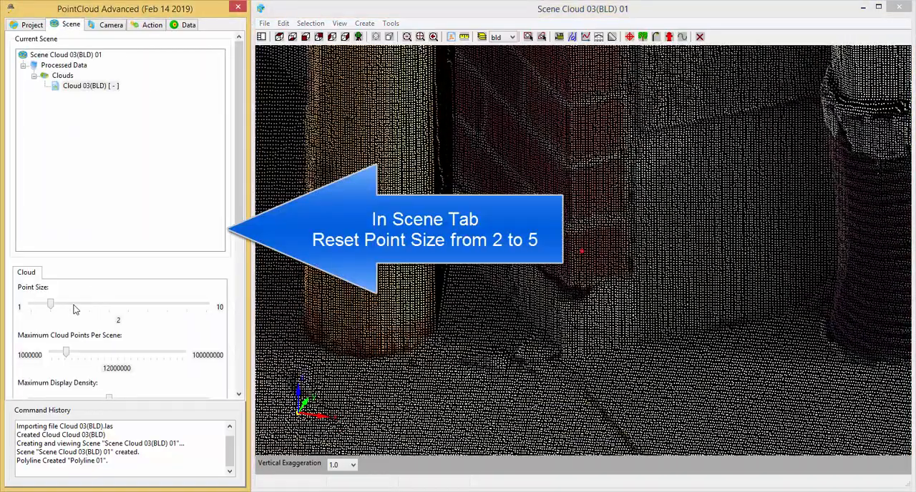
pyautogui.click(76, 307)
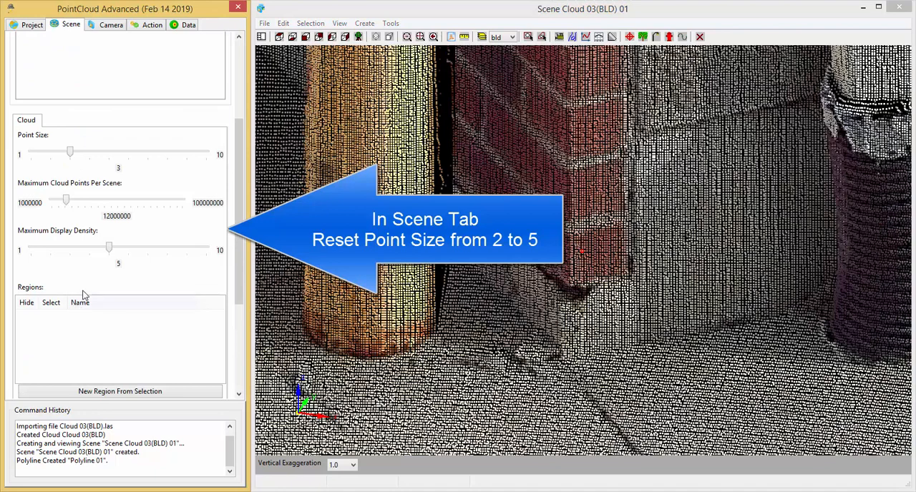
pyautogui.click(97, 154)
pyautogui.click(102, 154)
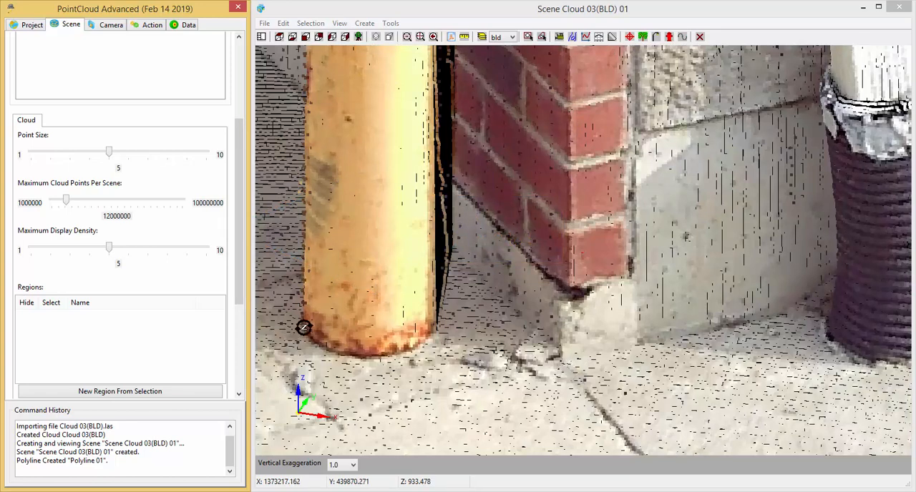
# Resume polyline creation on layer bld and snap the first vertex to the building corner's concrete base, at about elevation 933.47.
pyautogui.click(147, 26)
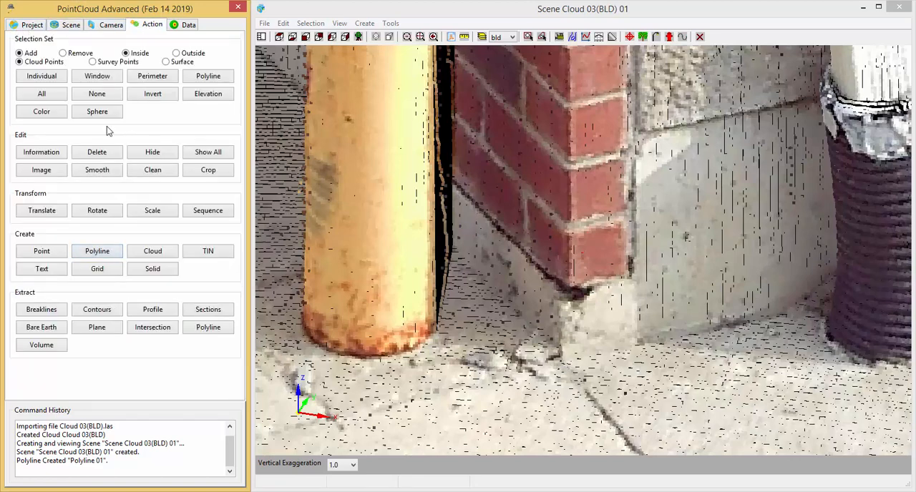
pyautogui.click(104, 249)
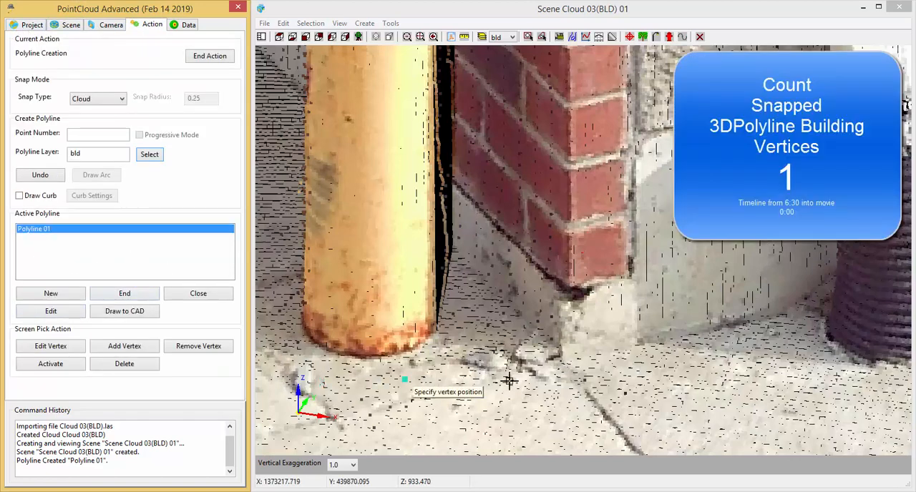
pyautogui.click(562, 364)
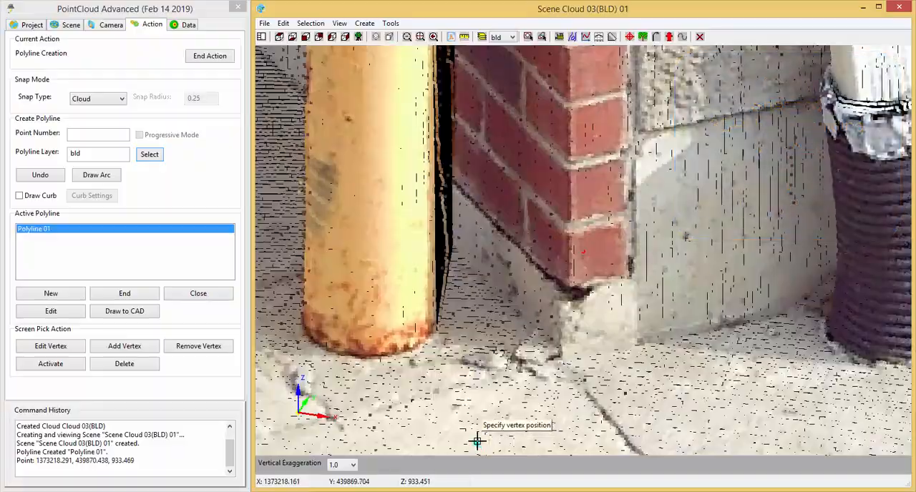
# Snap the second polyline vertex to the foot of the brick wall around the corner, about 12.45 units from the first.
pyautogui.moveTo(479, 442); pyautogui.dragTo(723, 395, button='middle')
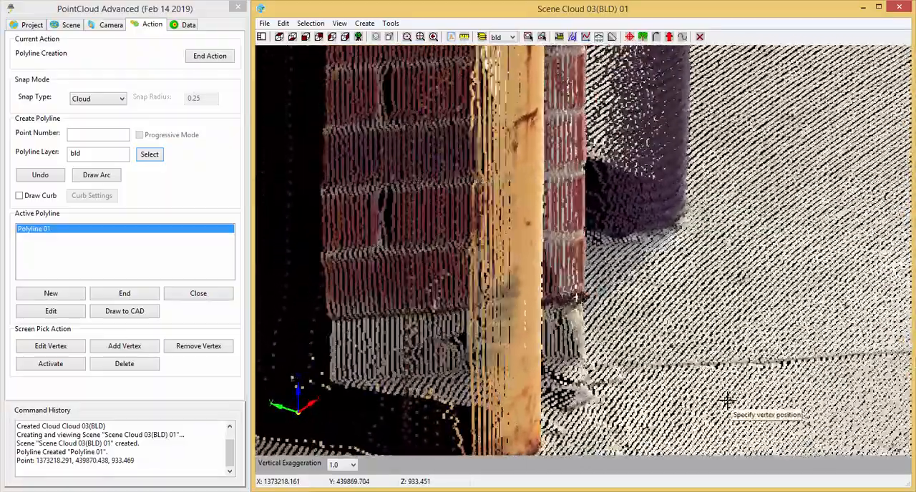
pyautogui.moveTo(588, 403); pyautogui.dragTo(656, 290, button='middle')
pyautogui.scroll(-4, 657, 290)
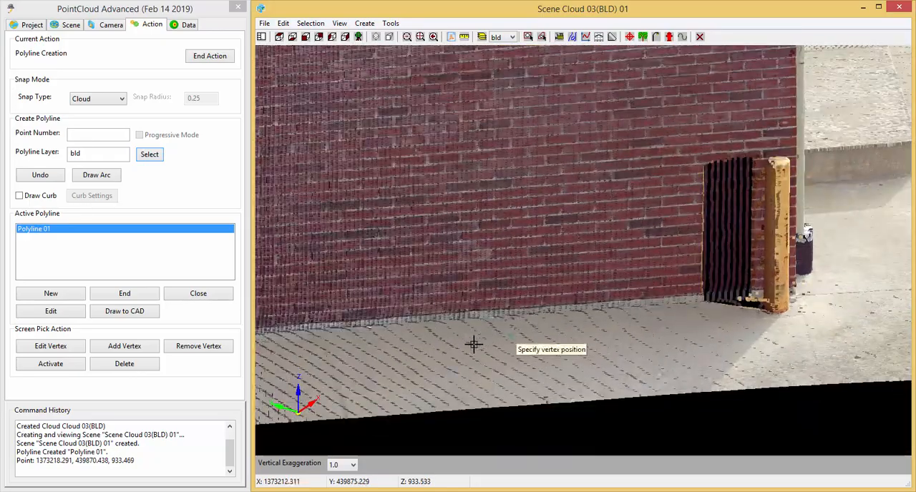
pyautogui.moveTo(485, 347); pyautogui.dragTo(541, 353, button='middle')
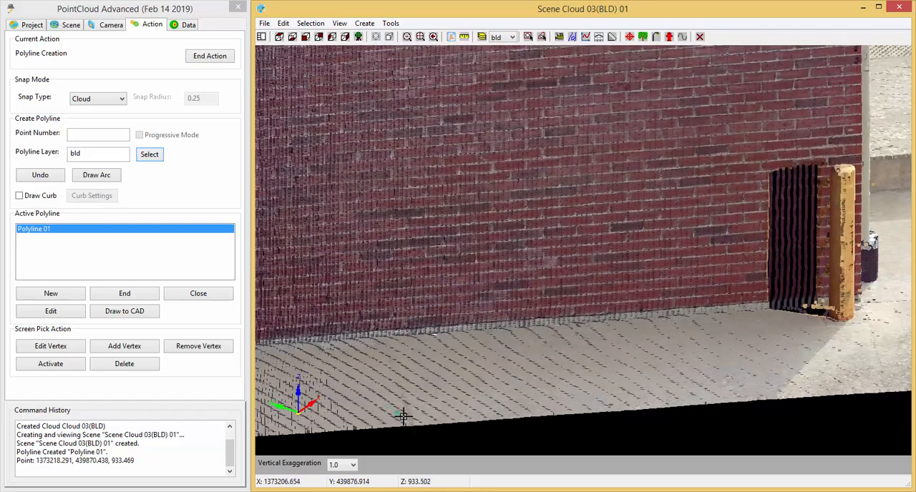
pyautogui.scroll(1, 386, 336)
pyautogui.scroll(3, 386, 337)
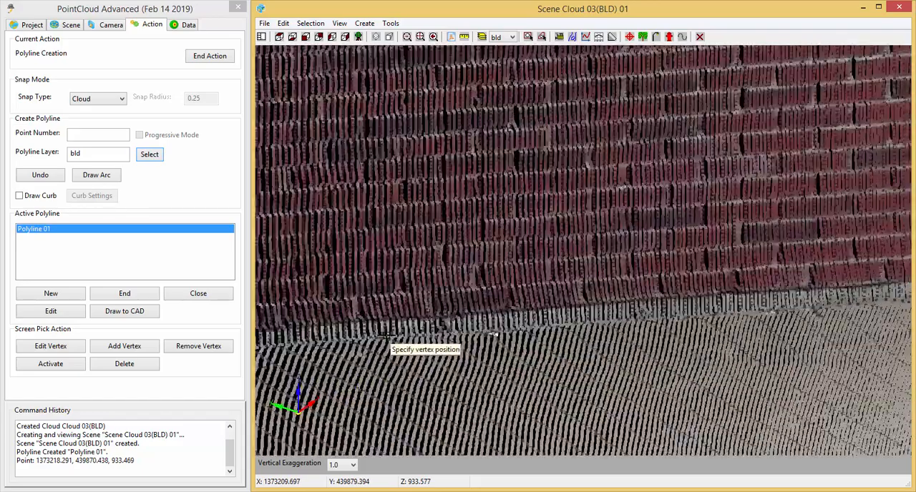
pyautogui.scroll(2, 395, 341)
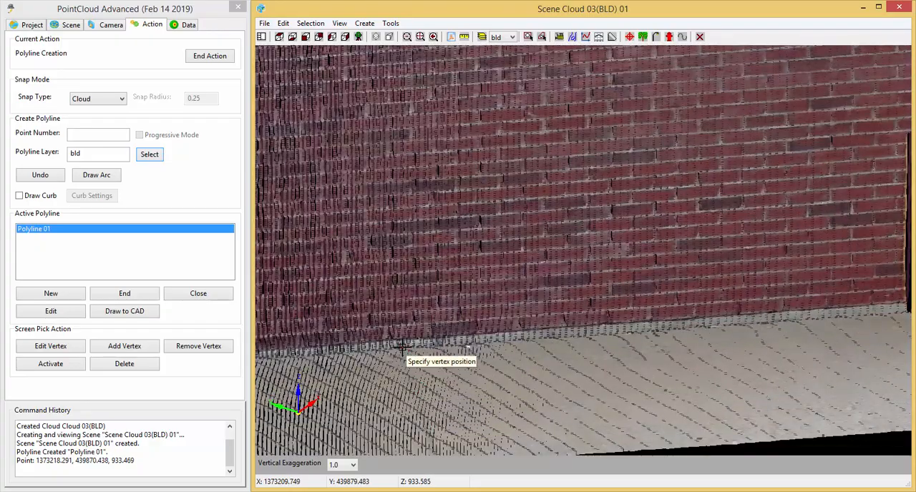
pyautogui.scroll(2, 402, 346)
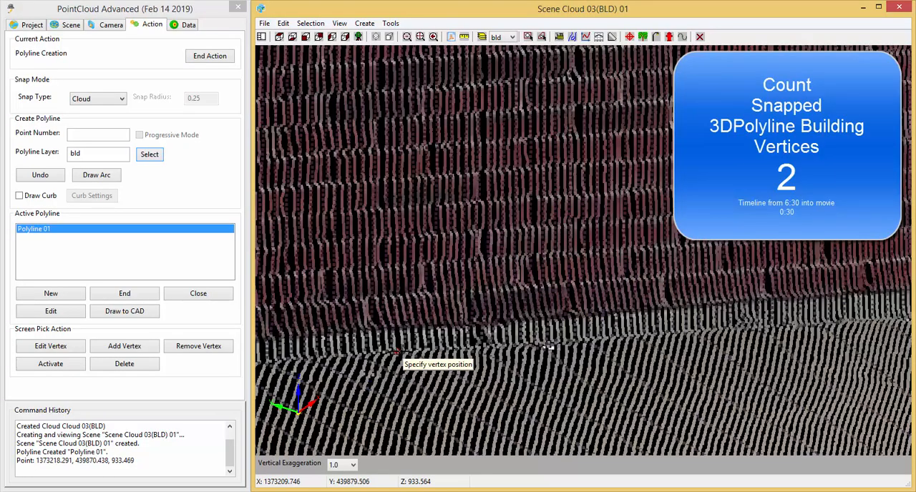
pyautogui.click(399, 352)
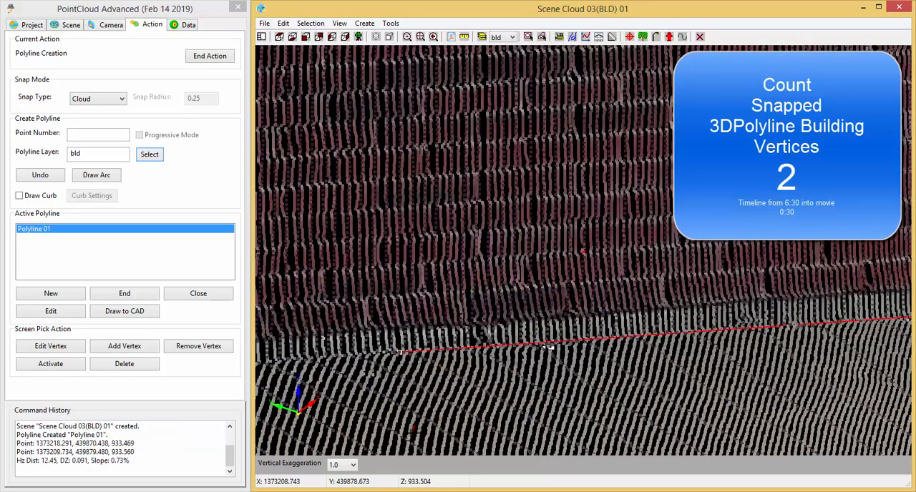
# Follow the base of the brick wall from the second vertex to the inside corner where it meets the stone pier.
pyautogui.moveTo(422, 434); pyautogui.dragTo(492, 395, button='middle')
pyautogui.scroll(-2, 697, 447)
pyautogui.scroll(2, 696, 440)
pyautogui.scroll(-3, 501, 394)
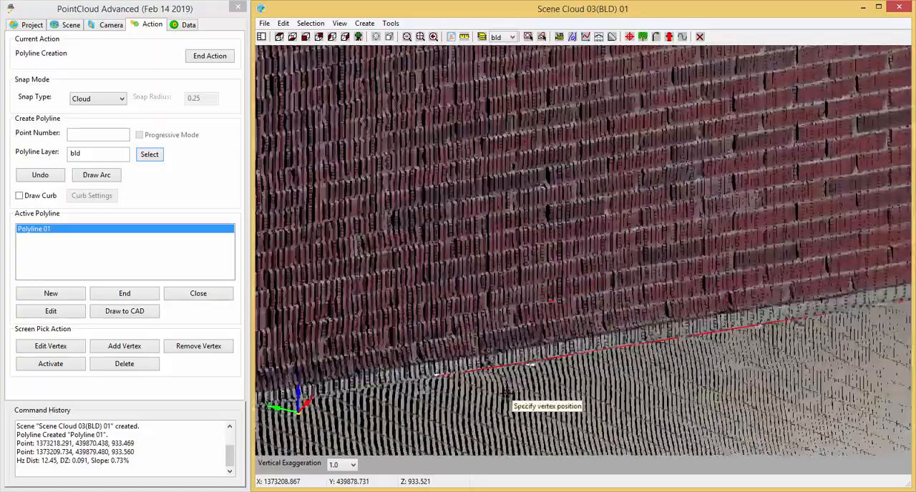
pyautogui.moveTo(566, 405); pyautogui.dragTo(592, 382, button='middle')
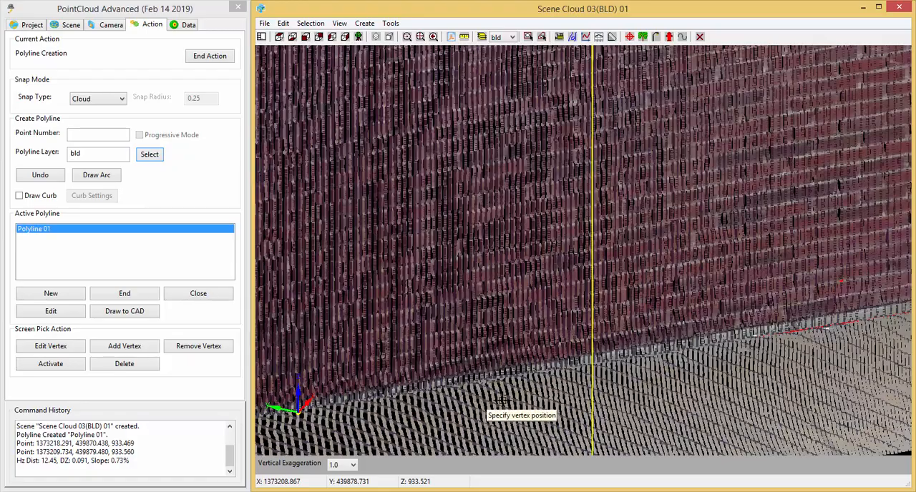
pyautogui.scroll(-3, 549, 365)
pyautogui.moveTo(566, 423); pyautogui.dragTo(606, 333, button='middle')
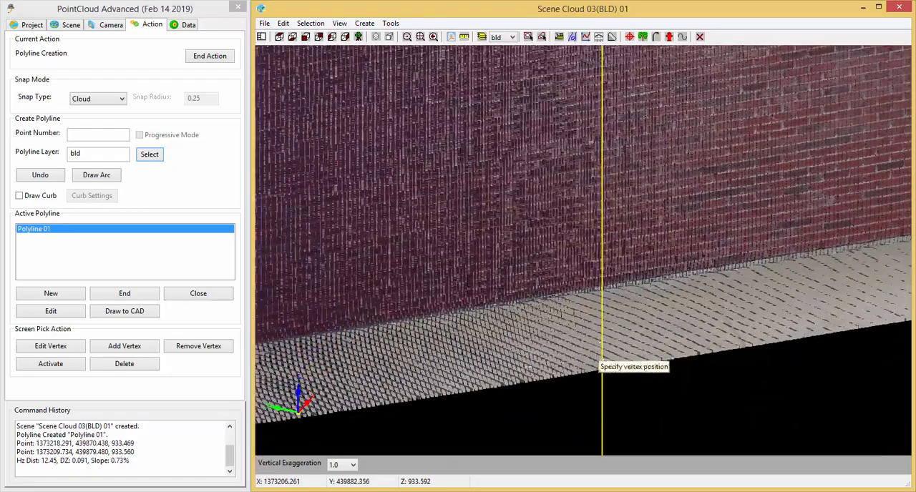
pyautogui.moveTo(556, 430); pyautogui.dragTo(753, 361, button='middle')
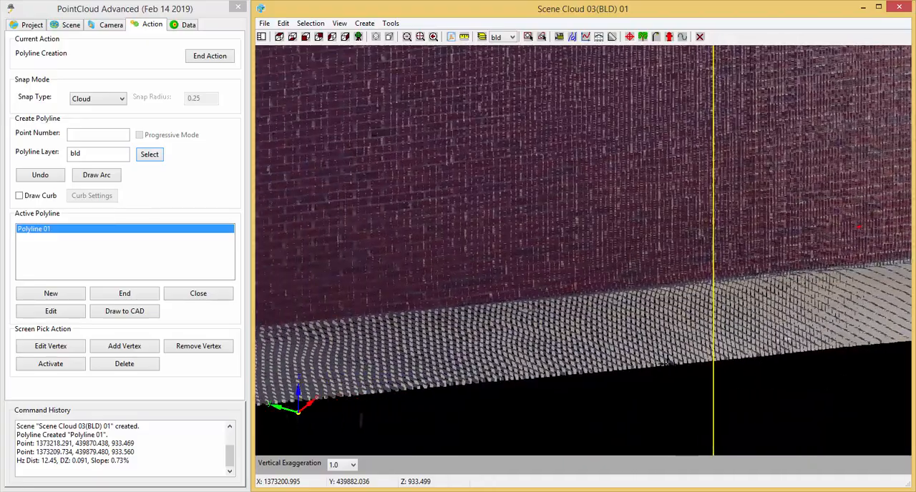
pyautogui.scroll(5, 523, 309)
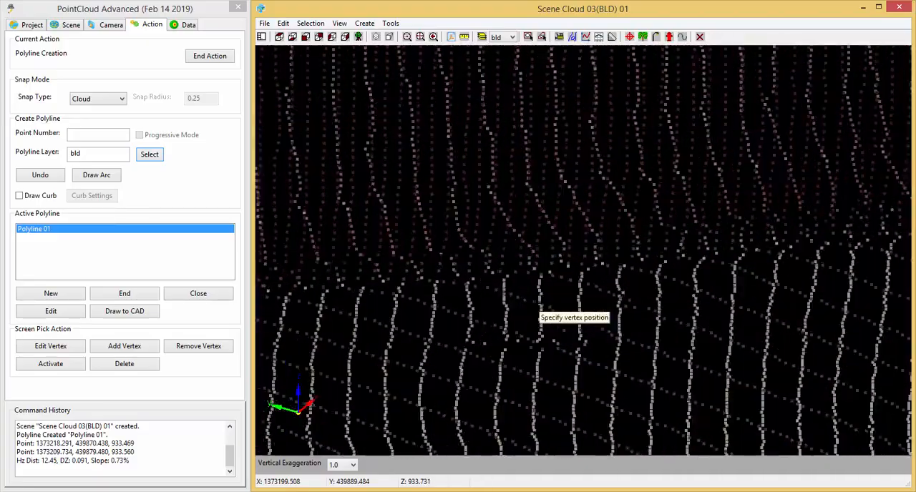
pyautogui.moveTo(473, 391); pyautogui.dragTo(463, 265, button='middle')
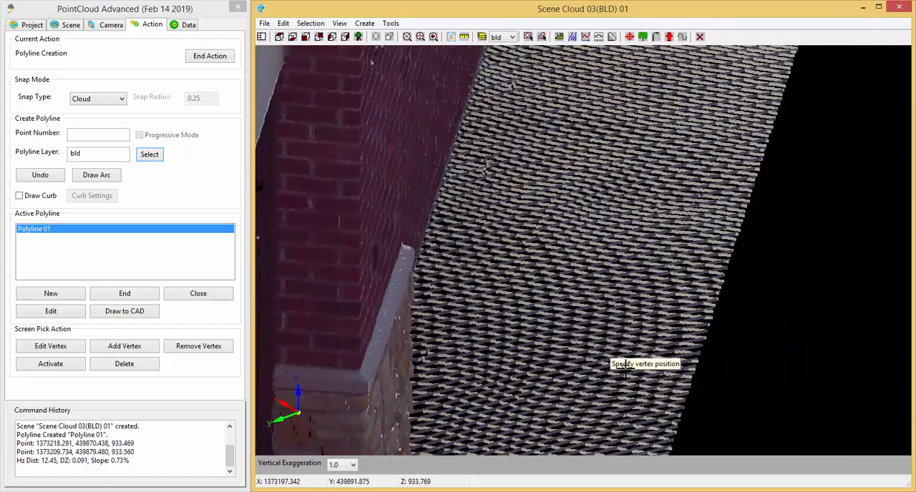
pyautogui.moveTo(625, 366); pyautogui.dragTo(550, 377, button='middle')
pyautogui.moveTo(732, 405); pyautogui.dragTo(504, 358, button='middle')
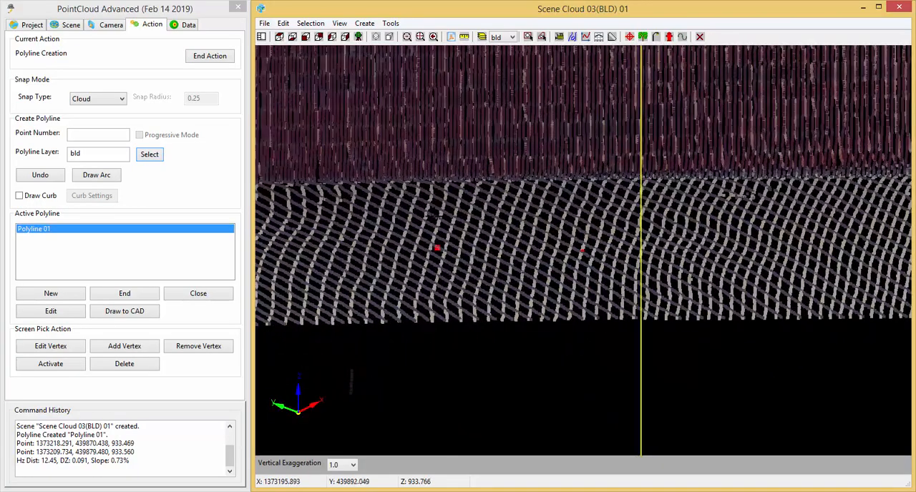
pyautogui.moveTo(398, 198); pyautogui.dragTo(740, 225, button='middle')
pyautogui.moveTo(642, 385); pyautogui.dragTo(642, 396, button='middle')
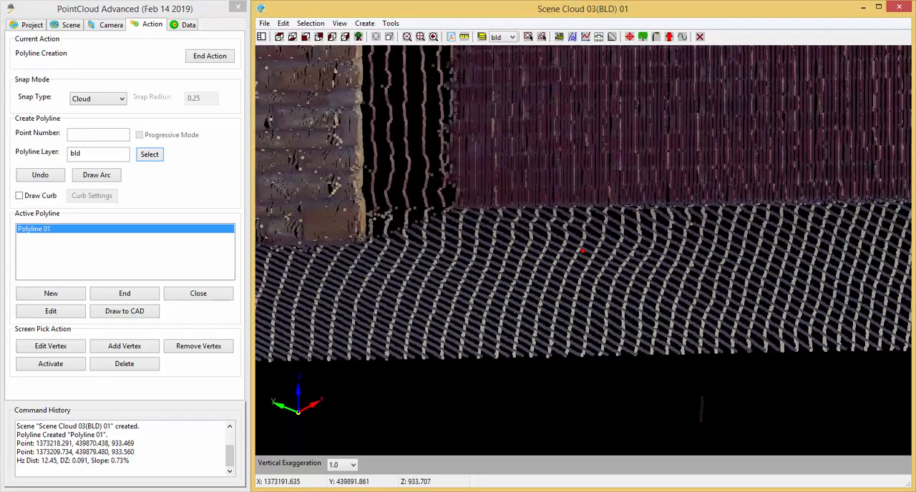
pyautogui.moveTo(561, 408); pyautogui.dragTo(469, 194, button='middle')
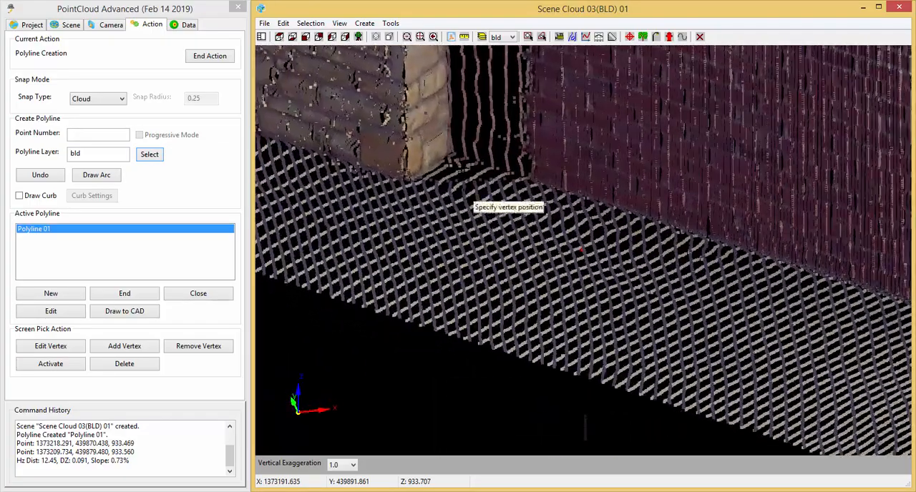
# Snap the third vertex at the wall's base near the stone pier, undo it and re-place it about 24.29 units from the second.
pyautogui.scroll(2, 493, 202)
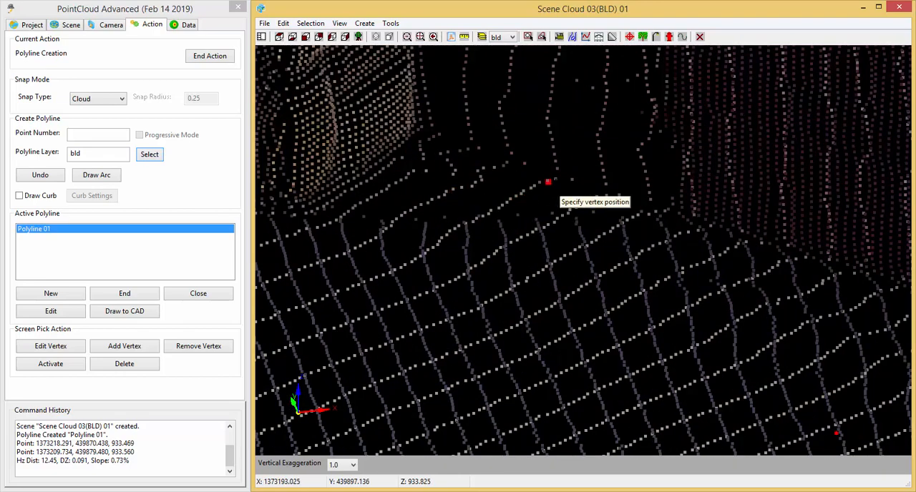
pyautogui.click(548, 181)
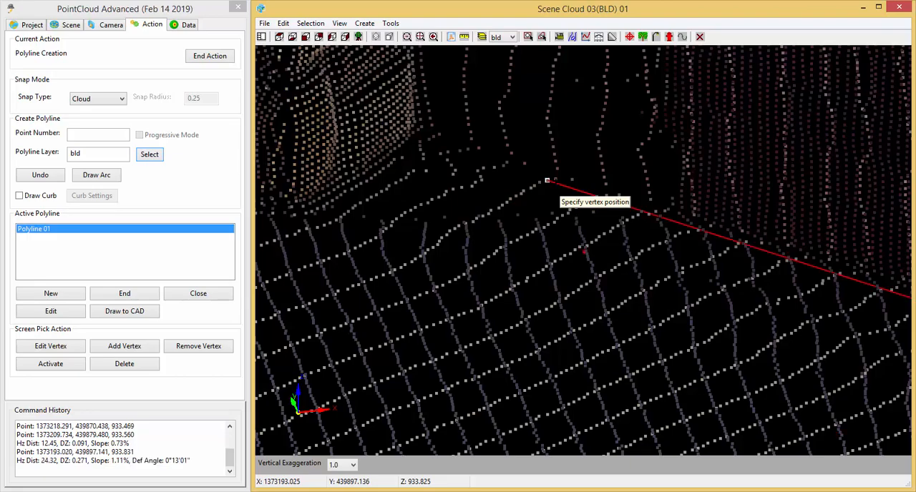
pyautogui.moveTo(744, 402); pyautogui.dragTo(714, 338, button='middle')
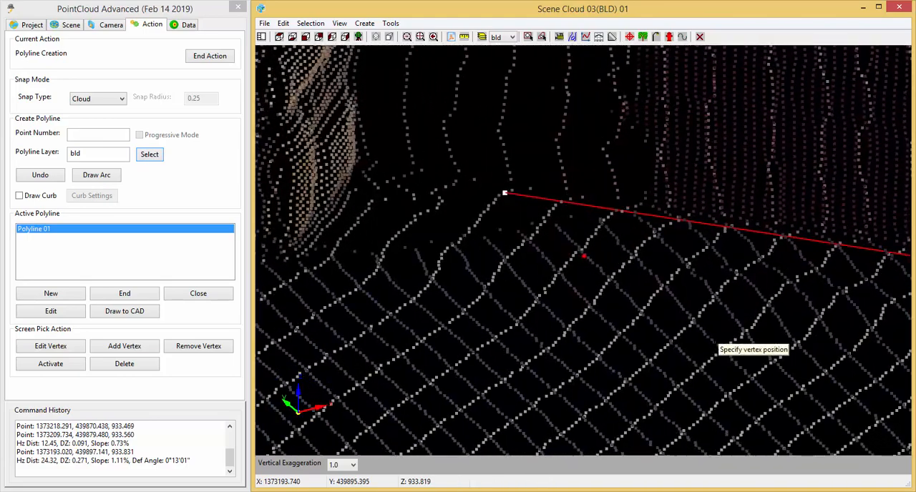
pyautogui.click(46, 176)
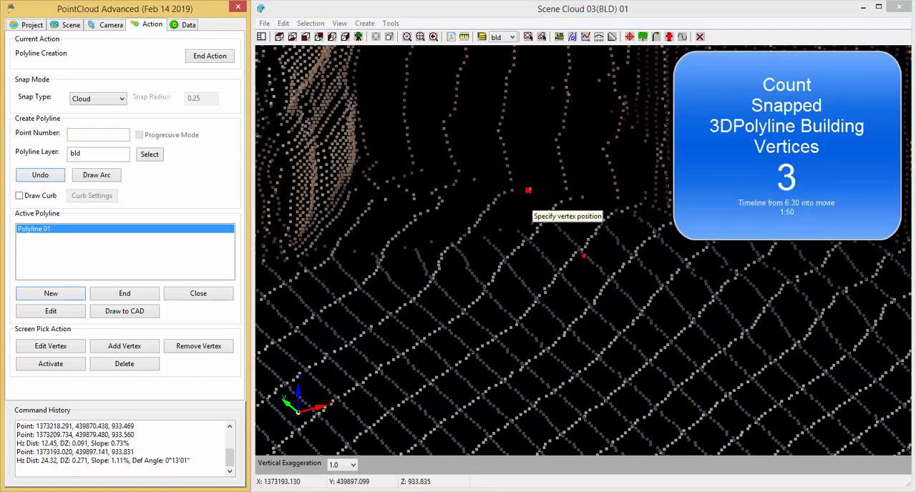
pyautogui.click(513, 192)
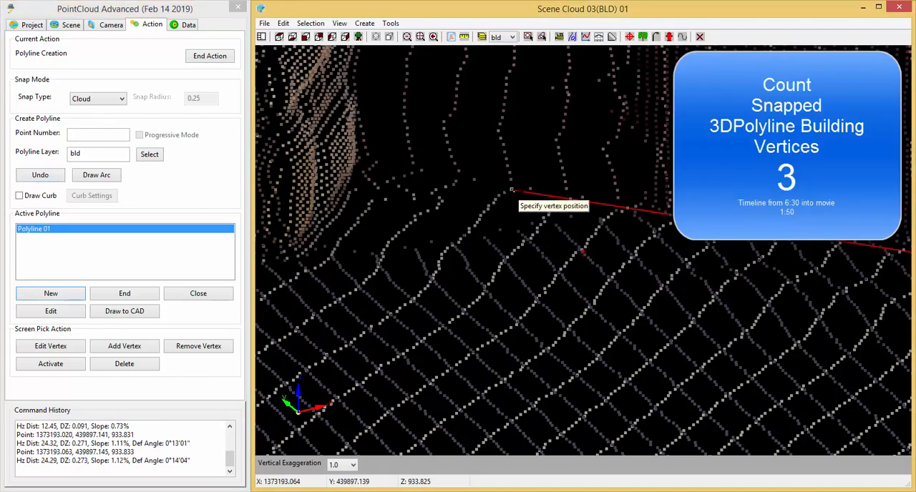
# Snap the fourth vertex to the base of the stone pier's back corner beside the brick wall, about 0.71 units from the third.
pyautogui.moveTo(725, 388); pyautogui.dragTo(567, 352, button='middle')
pyautogui.moveTo(562, 315); pyautogui.dragTo(556, 439, button='middle')
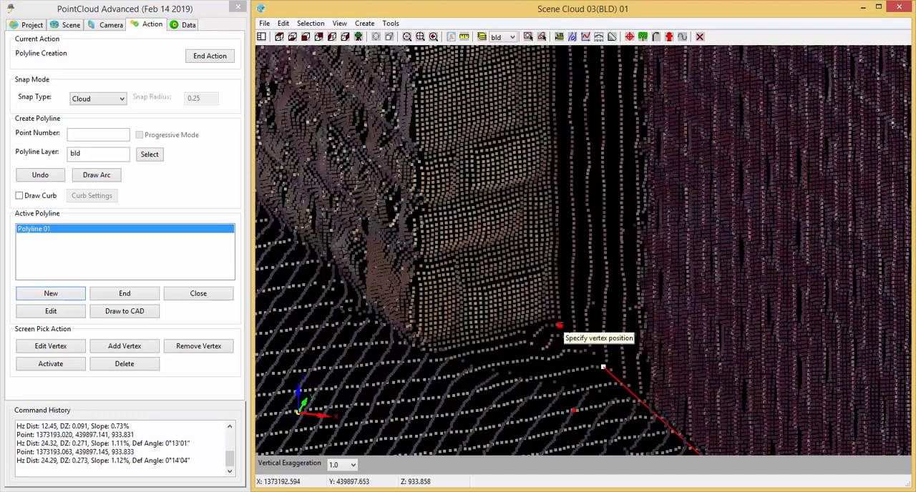
pyautogui.scroll(3, 562, 339)
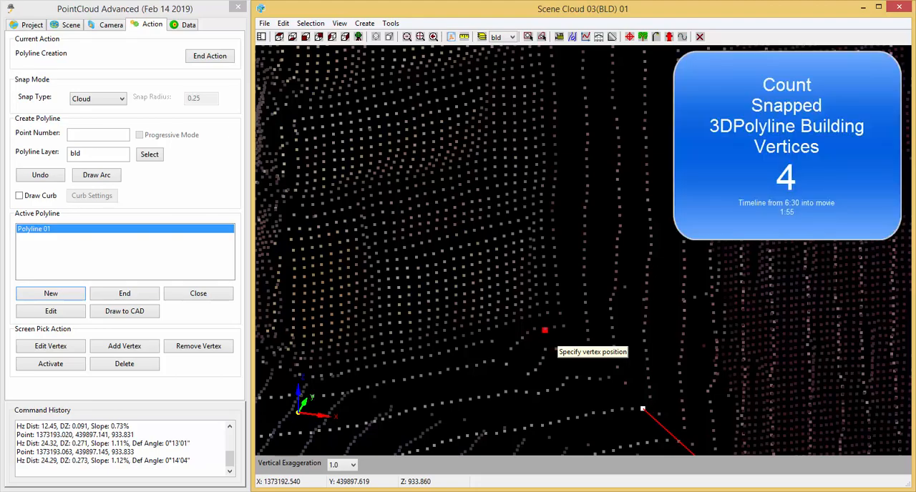
pyautogui.click(544, 330)
# Snap the fifth vertex to the base of the stone pier's outer corner, about 1.01 units from the fourth.
pyautogui.scroll(-3, 567, 359)
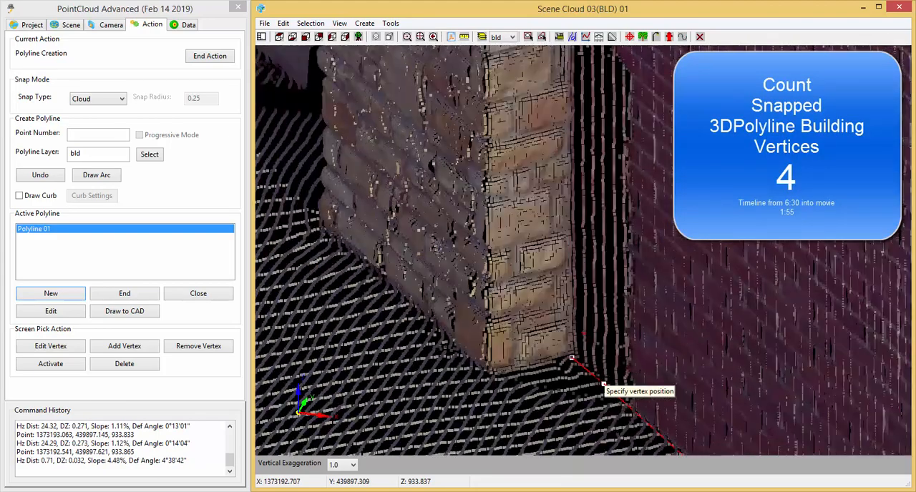
pyautogui.scroll(5, 548, 362)
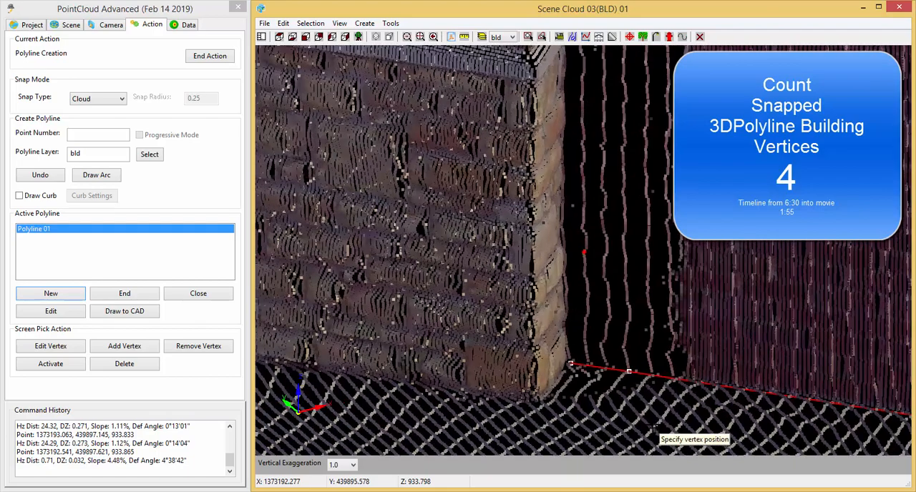
pyautogui.scroll(5, 544, 405)
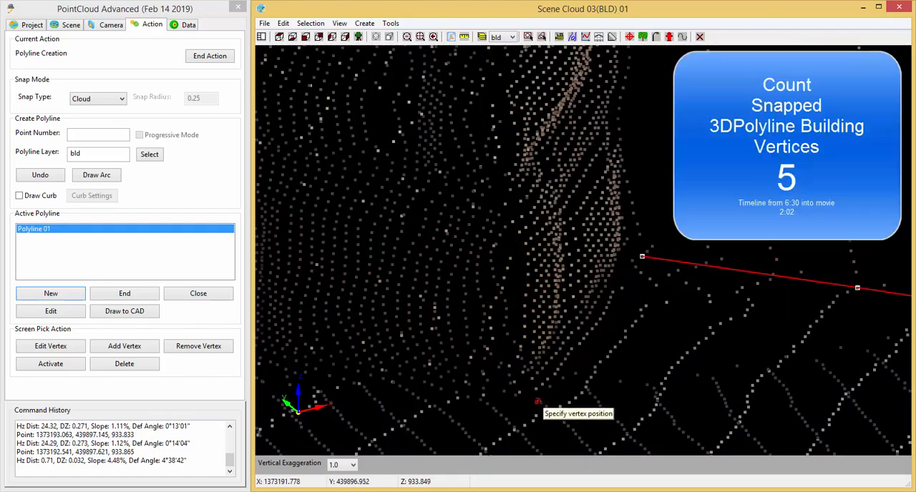
pyautogui.click(536, 399)
# Snap the sixth vertex at the base of the stone pier's long face, about 0.47 units from the fifth.
pyautogui.moveTo(596, 424); pyautogui.dragTo(627, 208, button='middle')
pyautogui.scroll(-5, 629, 279)
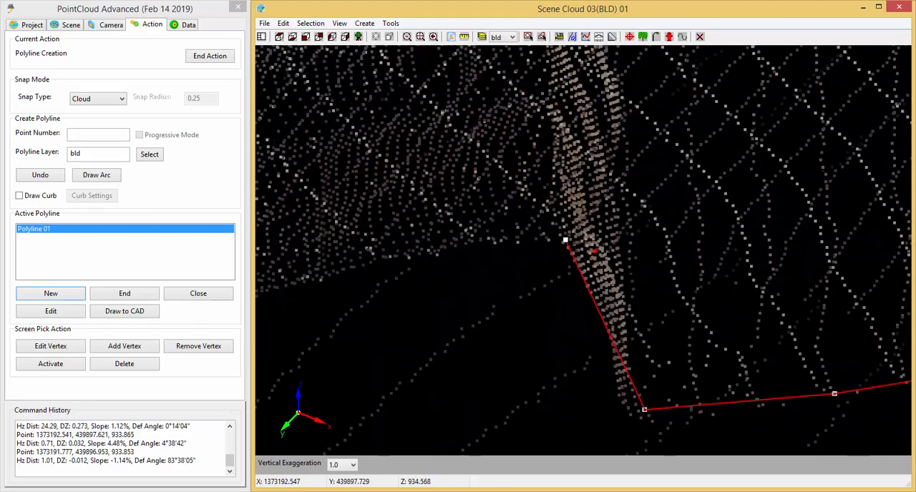
pyautogui.scroll(-3, 627, 285)
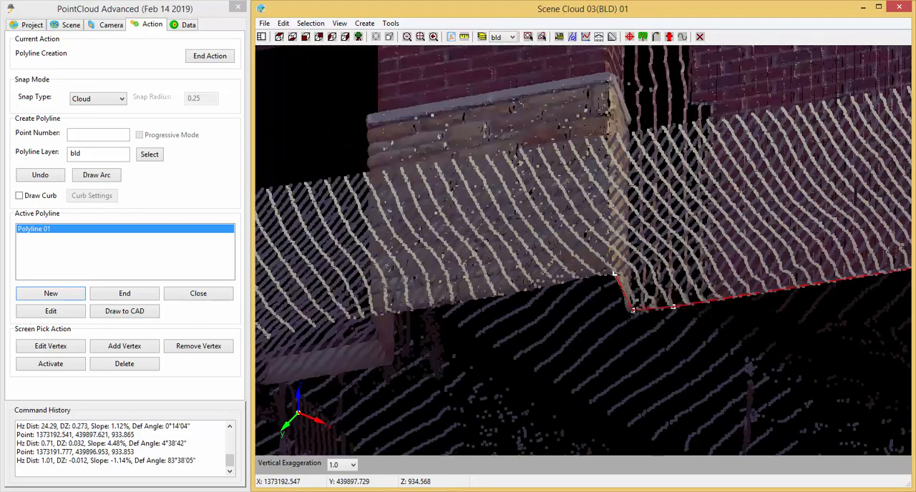
pyautogui.scroll(2, 628, 307)
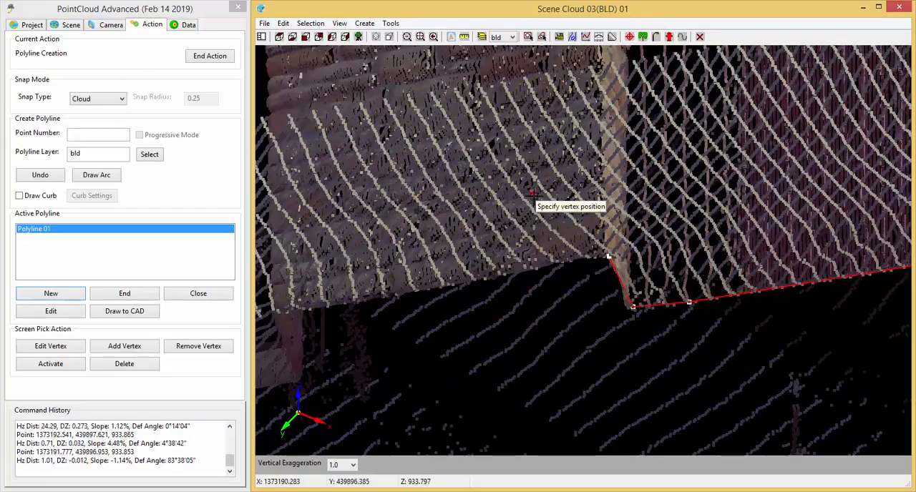
pyautogui.moveTo(530, 197); pyautogui.dragTo(501, 392, button='middle')
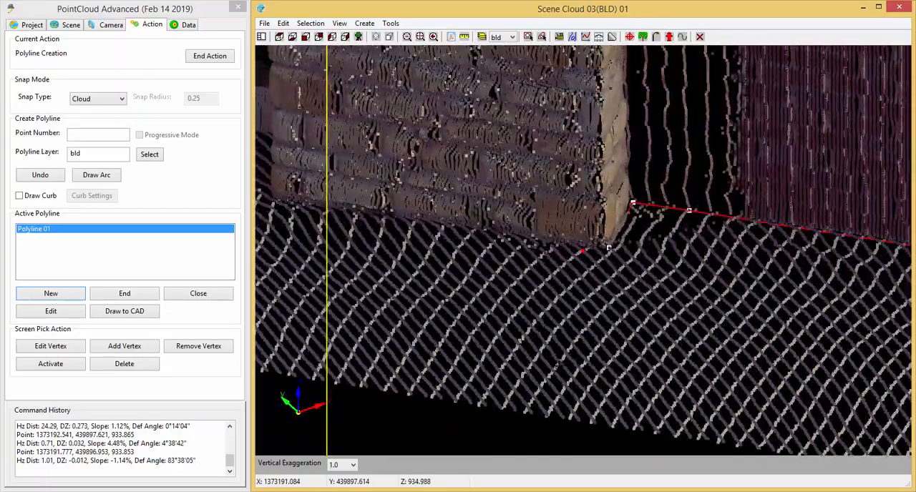
pyautogui.moveTo(415, 388); pyautogui.dragTo(551, 422, button='middle')
pyautogui.scroll(5, 555, 426)
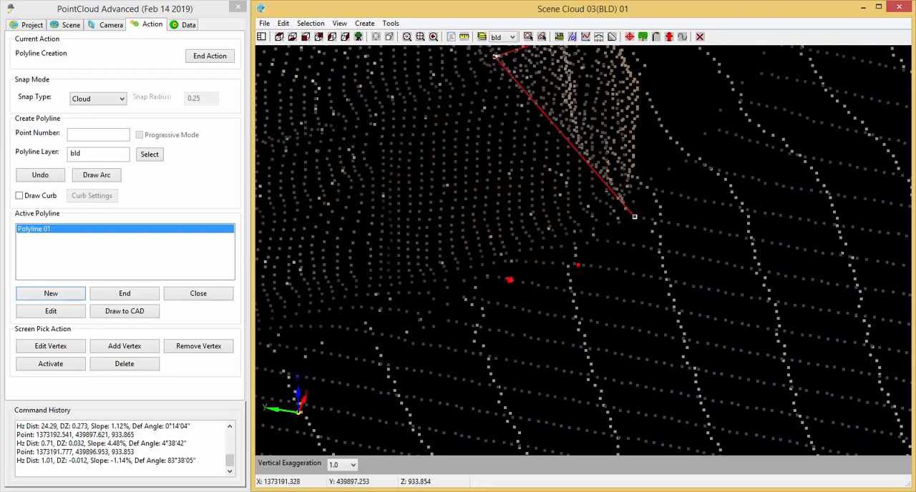
pyautogui.moveTo(478, 411); pyautogui.dragTo(555, 416, button='middle')
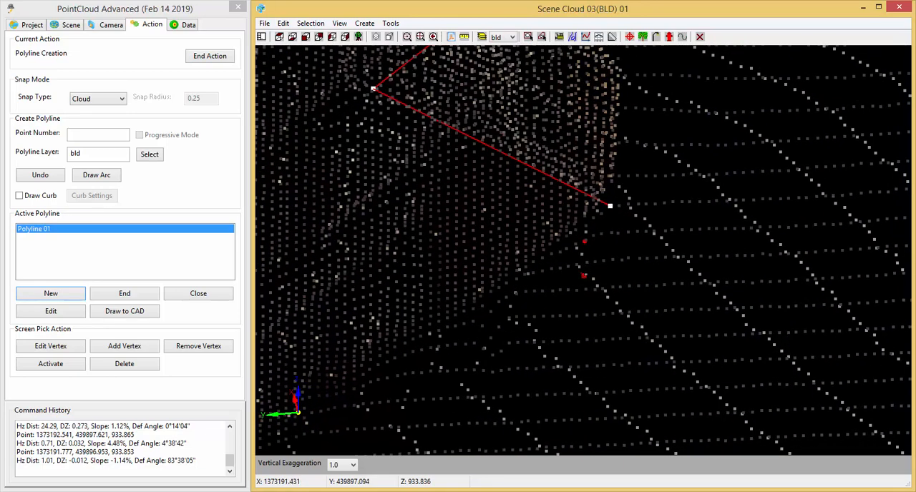
pyautogui.click(531, 274)
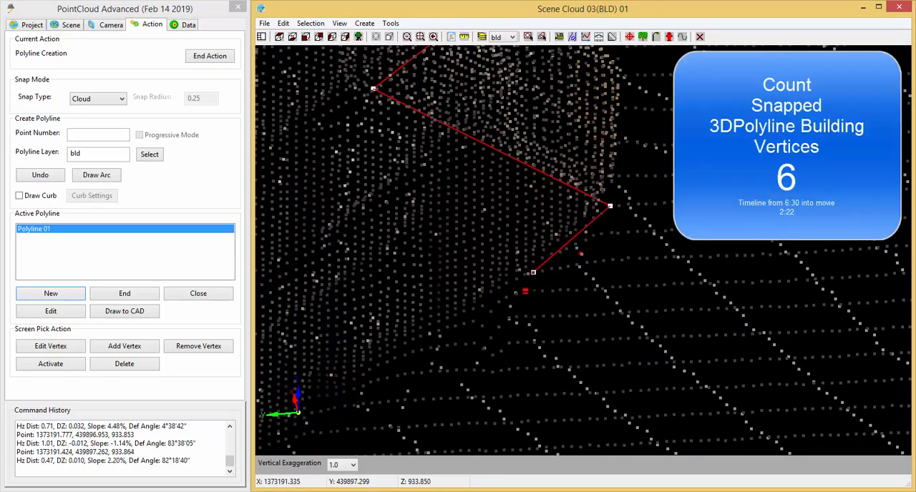
# Snap a vertex partway along the base of the stone pier's long face, about 2.69 units from the sixth.
pyautogui.scroll(-3, 535, 287)
pyautogui.scroll(3, 390, 388)
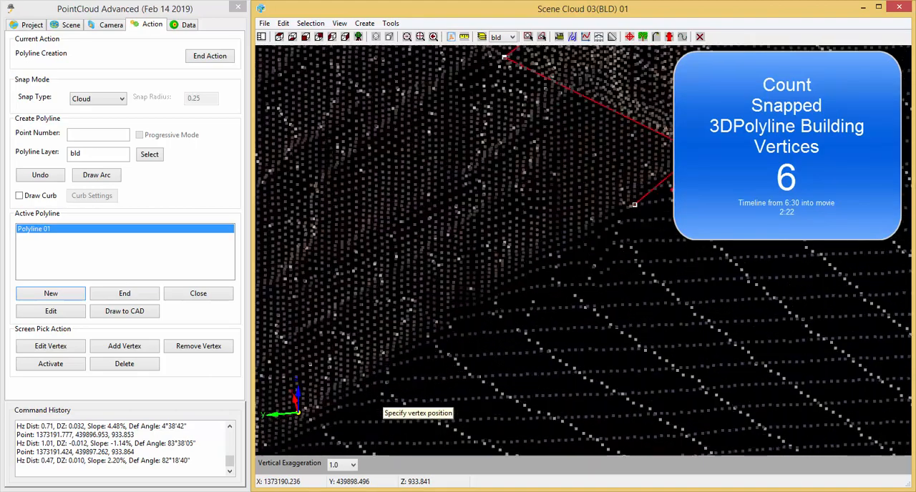
pyautogui.moveTo(368, 402)
pyautogui.mouseDown(button='middle')
pyautogui.moveTo(605, 223)
pyautogui.moveTo(631, 188)
pyautogui.mouseUp(button='middle')
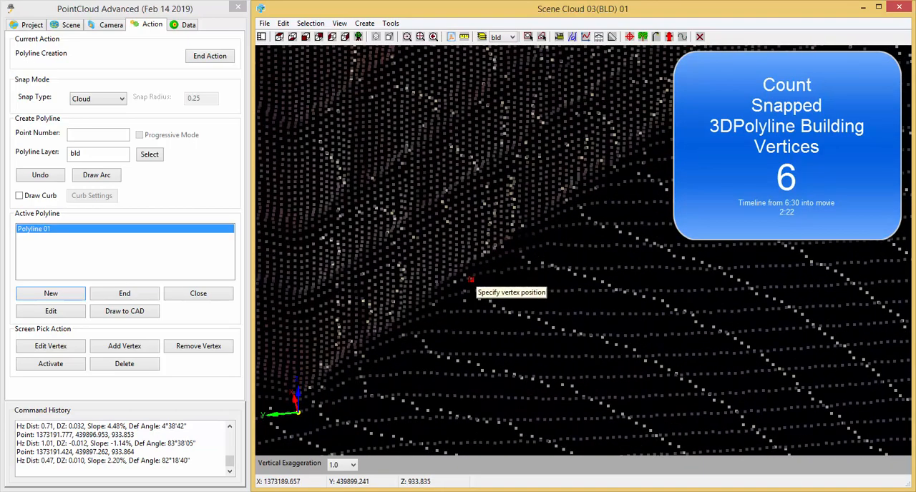
pyautogui.click(464, 276)
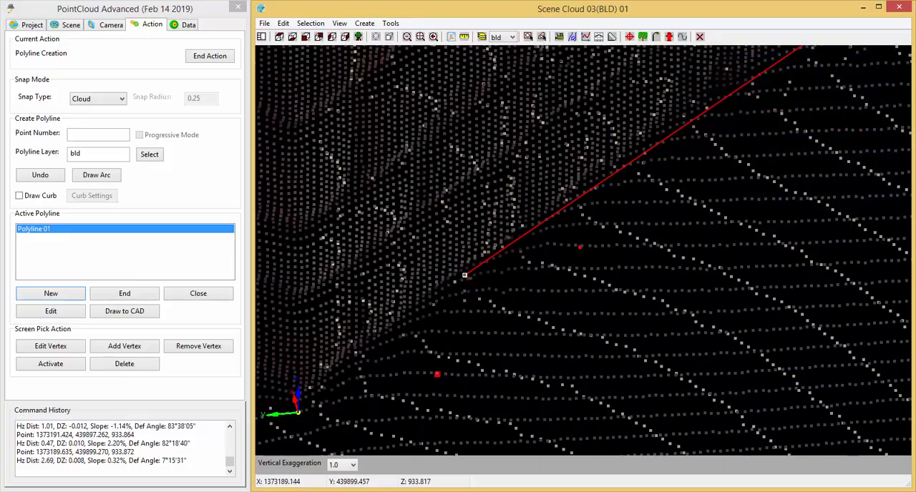
# Snap another vertex at the base of the stone pier's far outer corner, about 1.09 units from the previous one.
pyautogui.scroll(-3, 438, 373)
pyautogui.moveTo(454, 400); pyautogui.dragTo(610, 323, button='middle')
pyautogui.scroll(4, 469, 312)
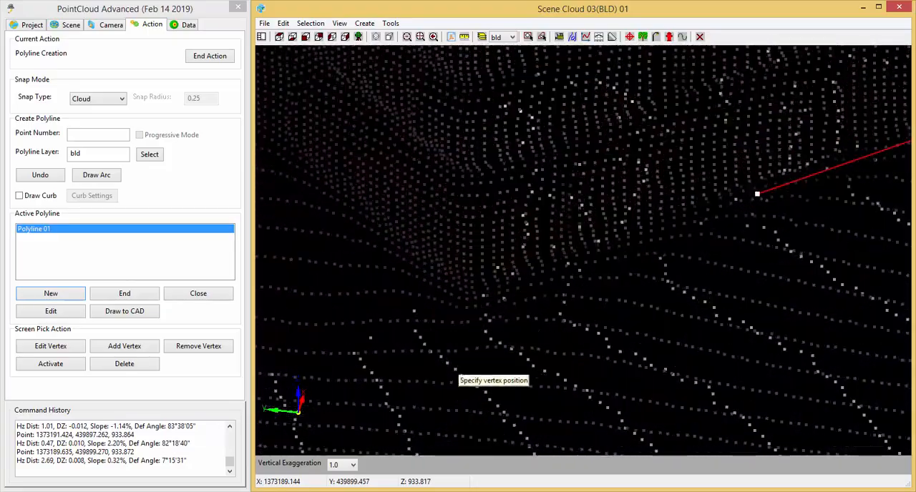
pyautogui.click(480, 319)
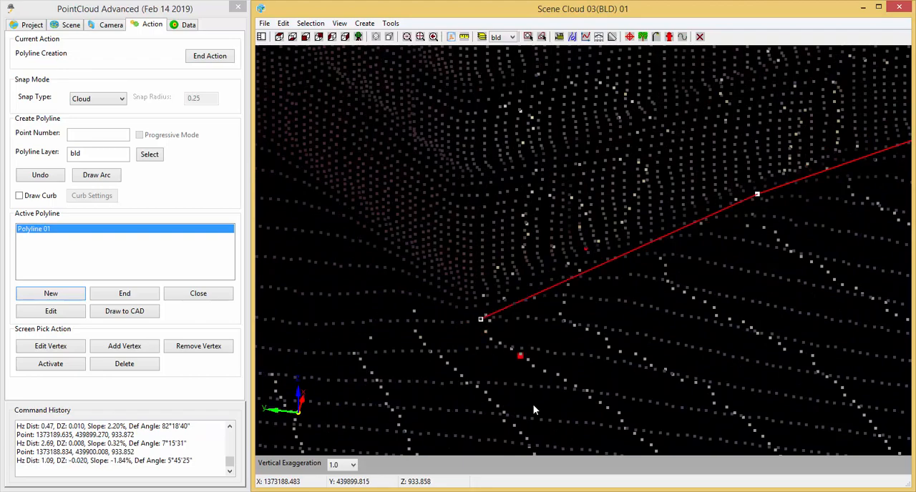
# Check the line along the stone pier's long face against the cloud and undo the last two vertices.
pyautogui.moveTo(468, 425); pyautogui.dragTo(618, 428, button='middle')
pyautogui.moveTo(658, 321); pyautogui.dragTo(644, 442, button='middle')
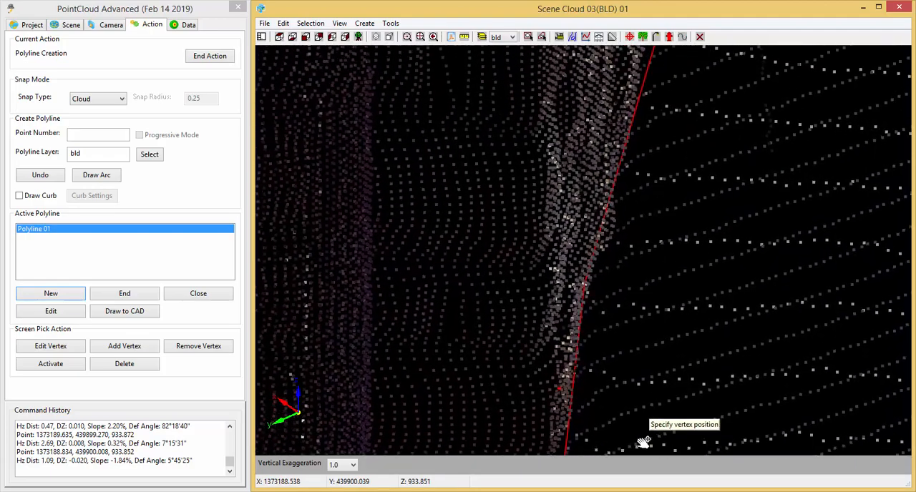
pyautogui.scroll(-3, 648, 397)
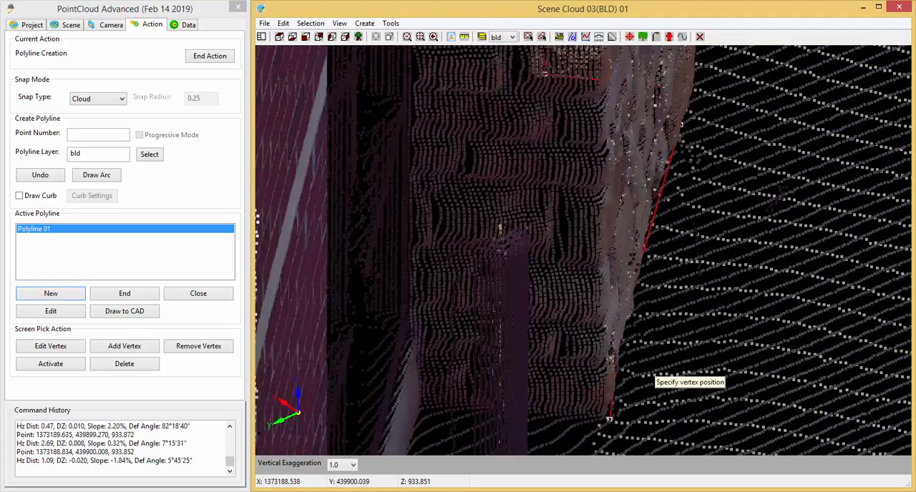
pyautogui.scroll(3, 647, 370)
pyautogui.moveTo(654, 402); pyautogui.dragTo(688, 300, button='middle')
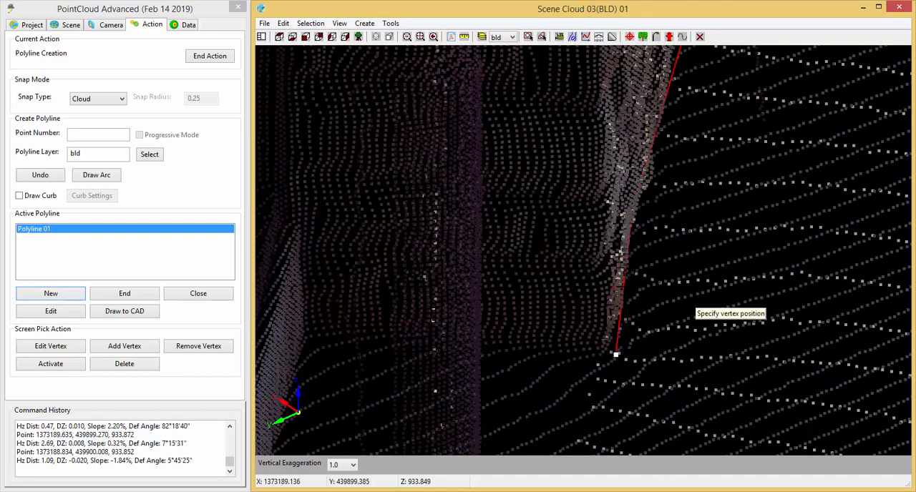
pyautogui.click(40, 176)
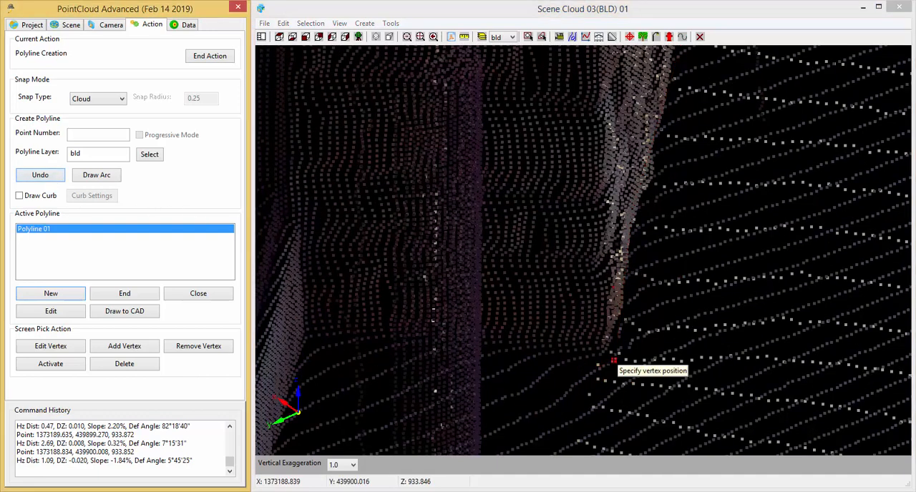
# Snap the seventh vertex at the base of the stone pier's far outer corner, about 3.77 units from the sixth.
pyautogui.moveTo(610, 362); pyautogui.dragTo(523, 291, button='middle')
pyautogui.moveTo(613, 408); pyautogui.dragTo(521, 372, button='middle')
pyautogui.scroll(3, 520, 287)
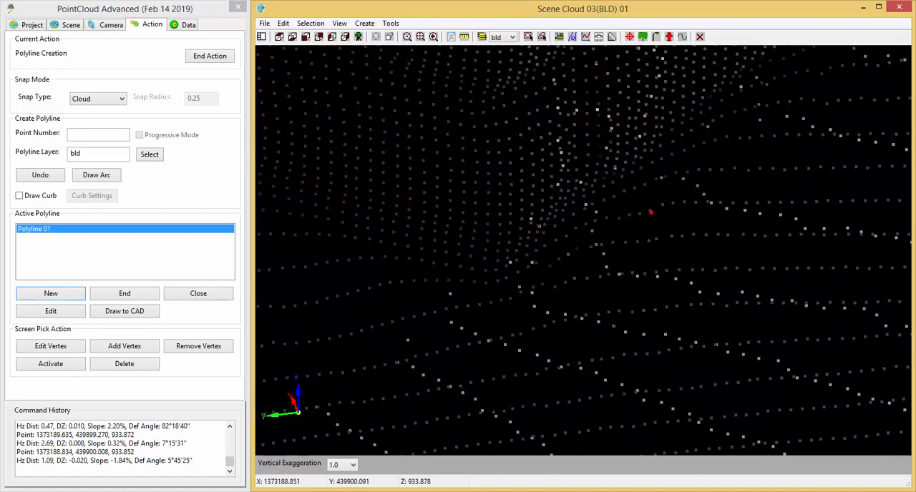
pyautogui.click(520, 292)
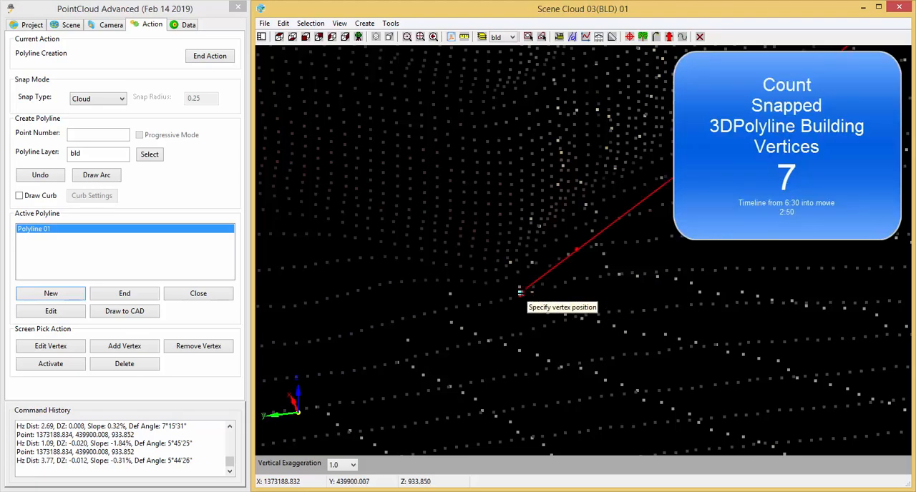
# Snap the eighth vertex at the inside corner where the stone pier meets the window wall, about 1.32 units from the seventh.
pyautogui.scroll(-5, 586, 380)
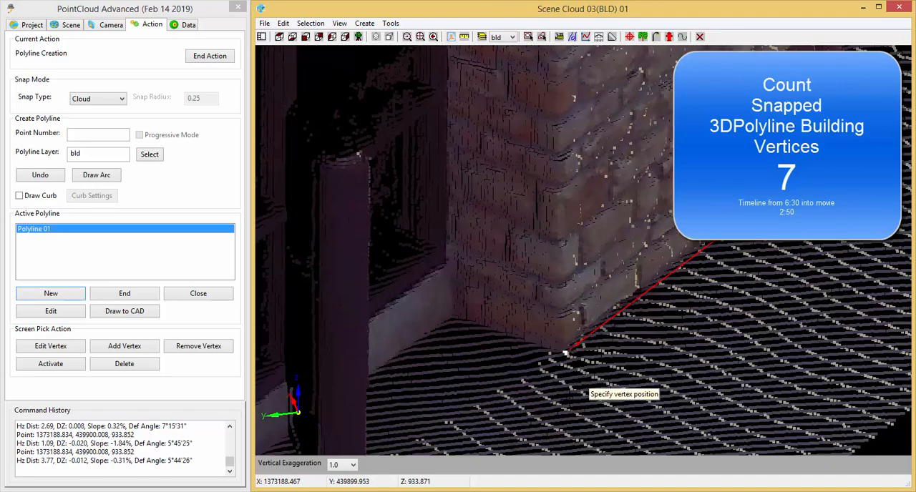
pyautogui.moveTo(547, 423); pyautogui.dragTo(553, 368, button='middle')
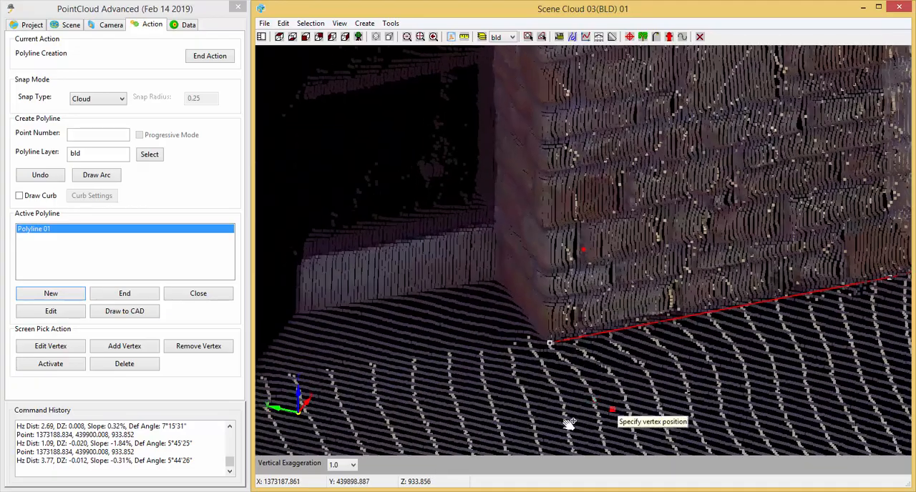
pyautogui.moveTo(569, 423); pyautogui.dragTo(481, 423, button='middle')
pyautogui.scroll(3, 466, 373)
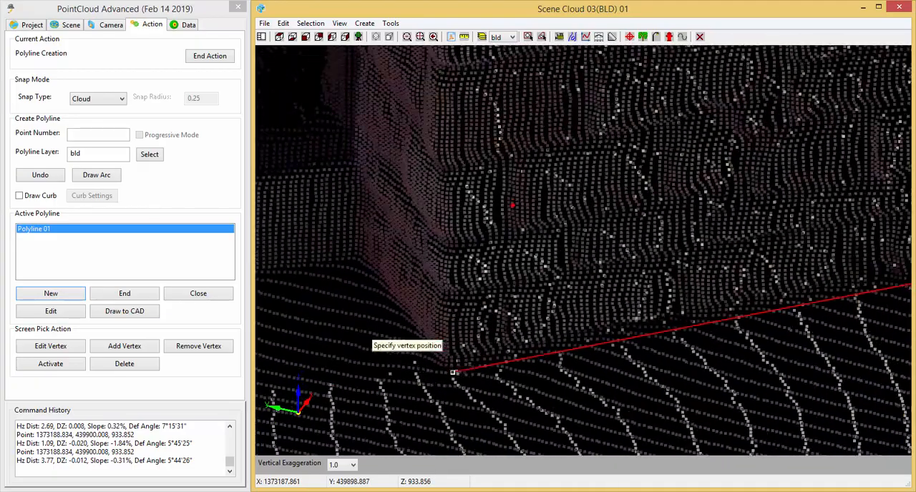
pyautogui.moveTo(362, 320); pyautogui.dragTo(434, 423, button='middle')
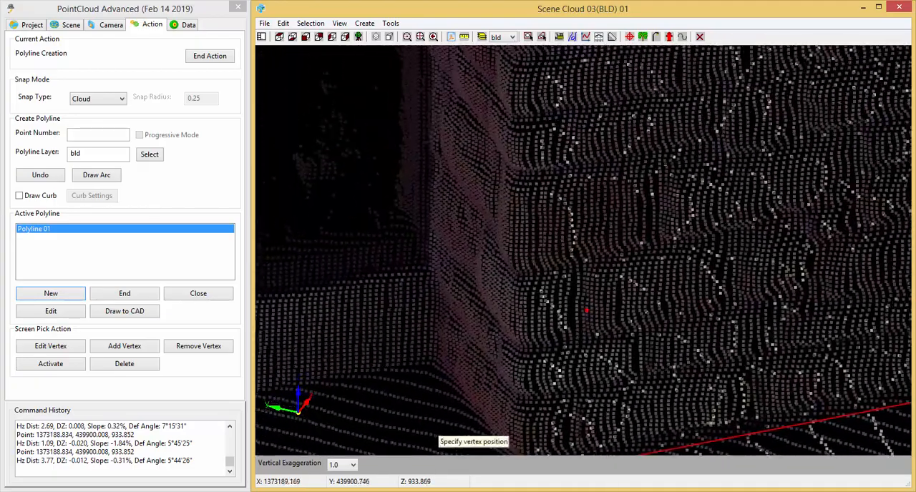
pyautogui.click(437, 367)
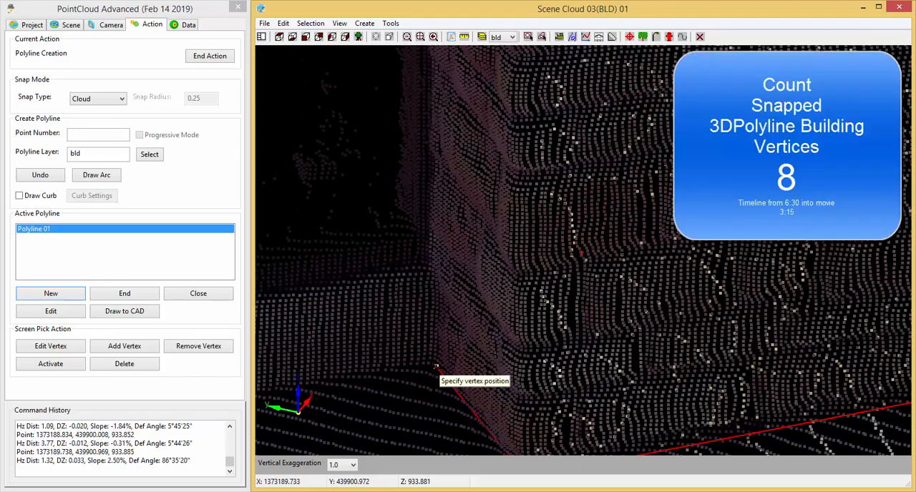
# Snap the ninth vertex at the base of the low wall below the windows, about 1.79 units from the eighth.
pyautogui.scroll(-3, 458, 348)
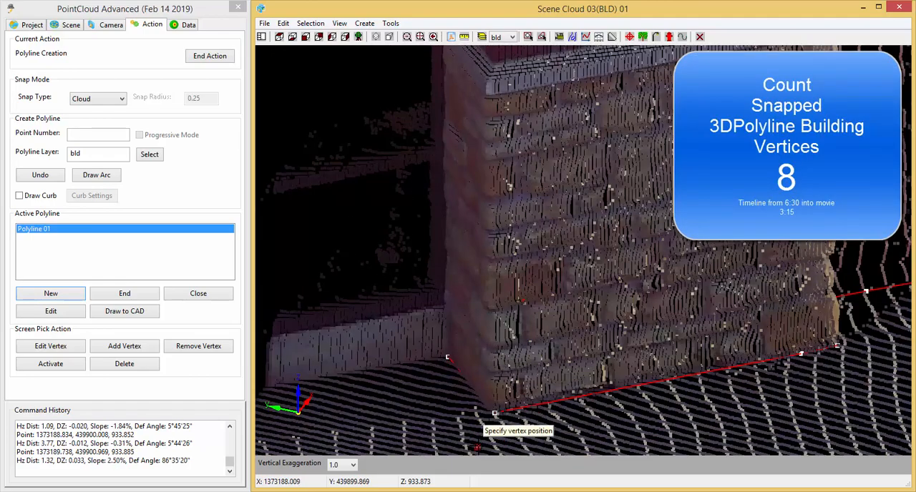
pyautogui.keyDown('shift'); pyautogui.moveTo(482, 411); pyautogui.dragTo(644, 399, button='middle'); pyautogui.keyUp('shift')
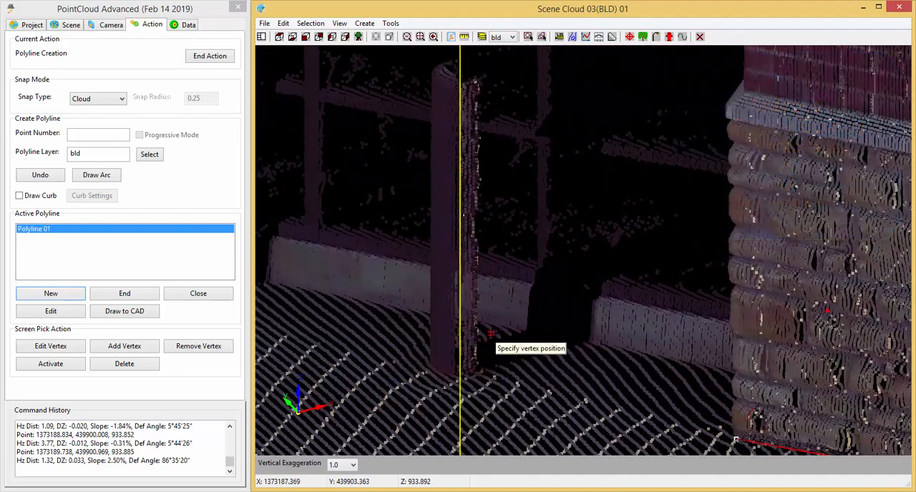
pyautogui.scroll(3, 594, 349)
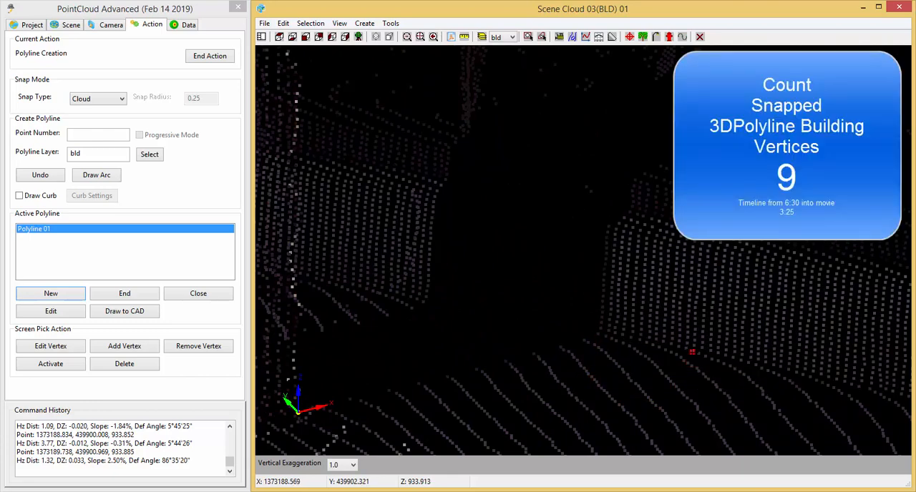
pyautogui.click(690, 352)
# Snap the tenth vertex at the low wall's base beyond the first round column, about 3.16 units from the ninth.
pyautogui.scroll(2, 612, 386)
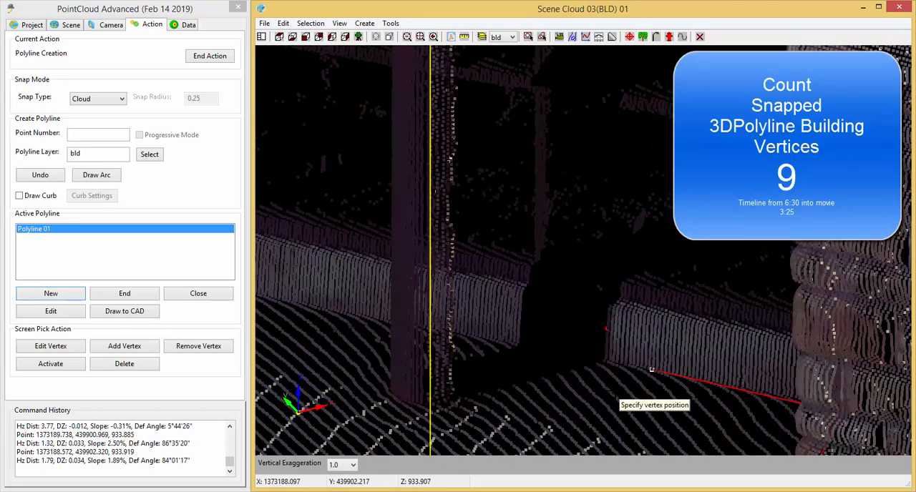
pyautogui.scroll(2, 651, 370)
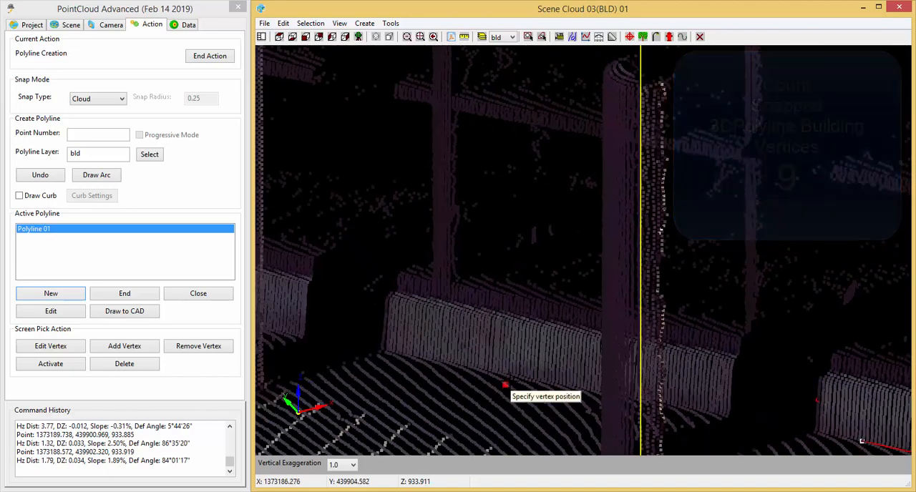
pyautogui.scroll(2, 651, 370)
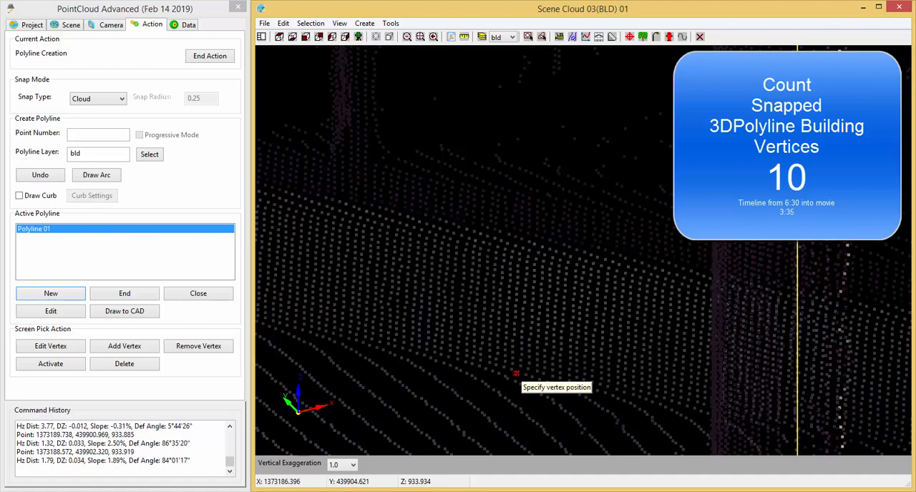
pyautogui.click(518, 373)
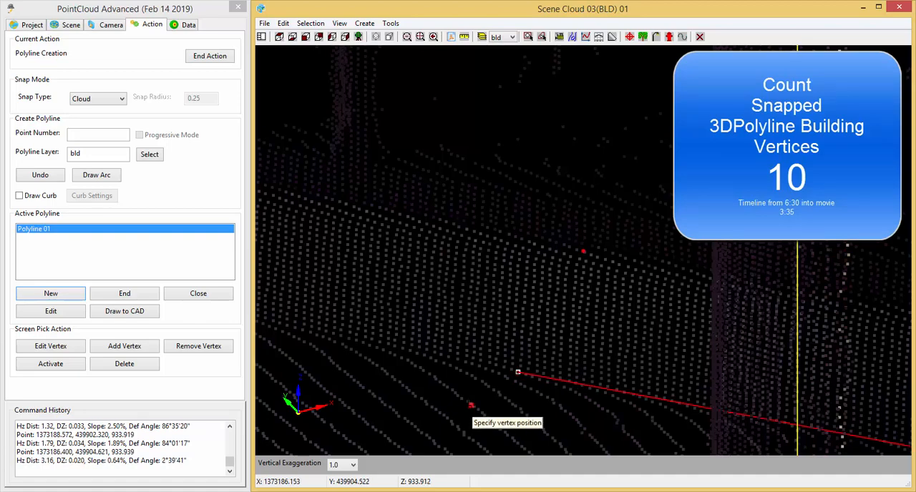
# Snap the eleventh vertex at the low wall's base beyond the next column, about 3.51 units from the tenth.
pyautogui.scroll(-3, 482, 405)
pyautogui.moveTo(417, 397); pyautogui.dragTo(748, 453, button='middle')
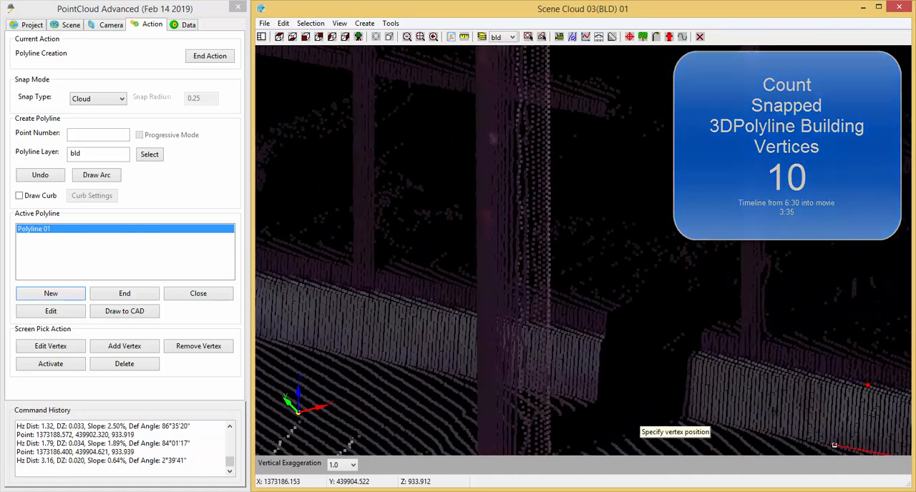
pyautogui.scroll(3, 522, 420)
pyautogui.scroll(5, 521, 419)
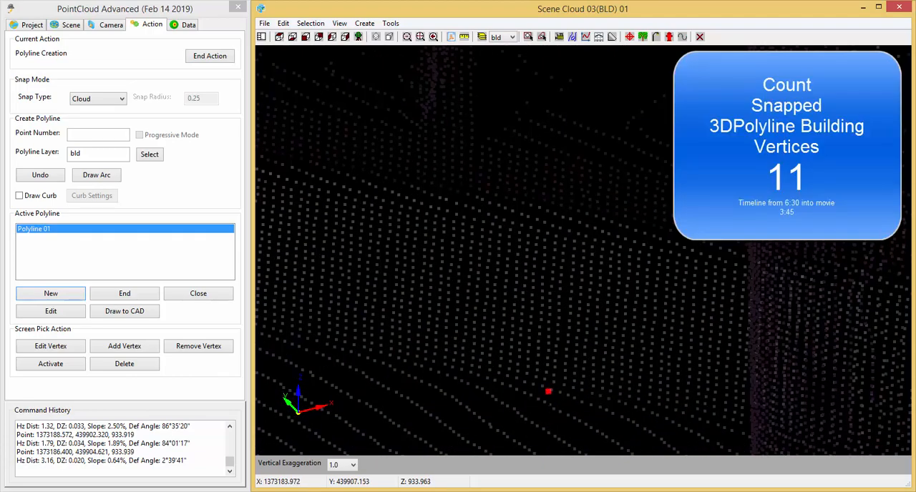
pyautogui.click(552, 390)
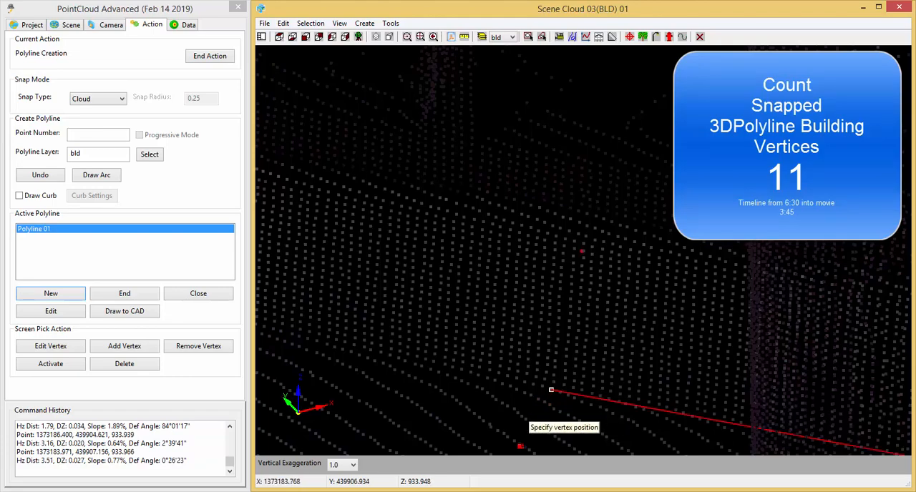
# Snap the twelfth vertex at the low wall's base near its end before the next stone pier, about 5.48 units from the eleventh.
pyautogui.scroll(-3, 521, 441)
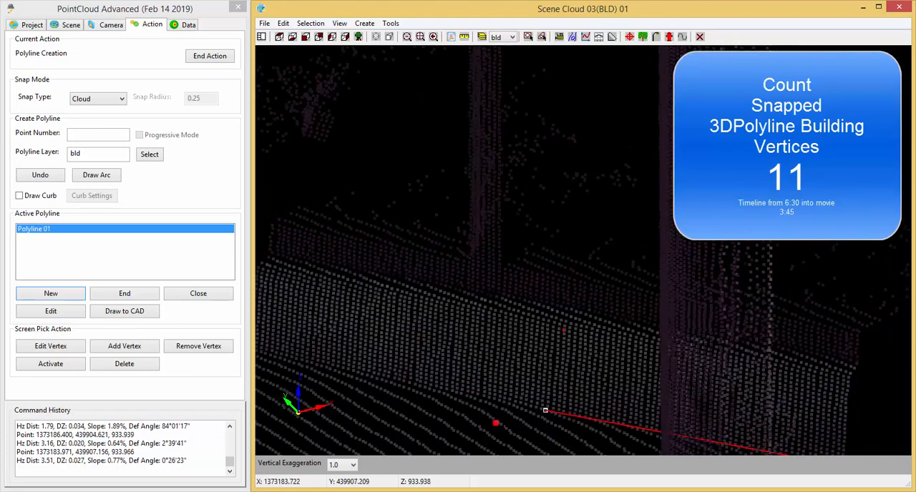
pyautogui.moveTo(523, 429); pyautogui.dragTo(823, 418, button='middle')
pyautogui.scroll(-2, 715, 420)
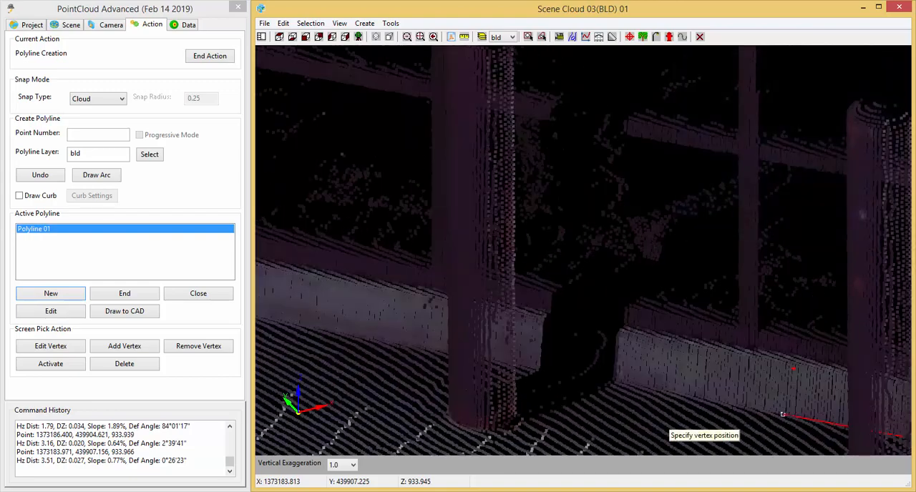
pyautogui.moveTo(508, 425); pyautogui.dragTo(827, 431, button='middle')
pyautogui.scroll(5, 494, 361)
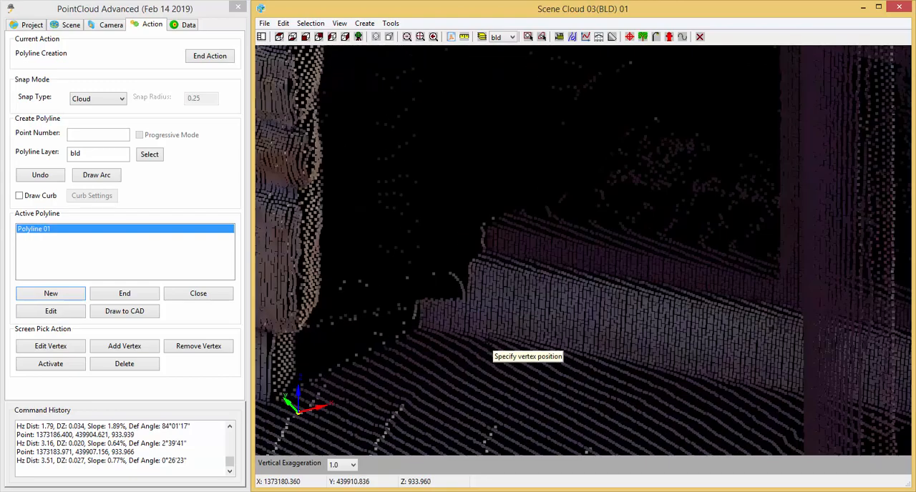
pyautogui.scroll(2, 434, 334)
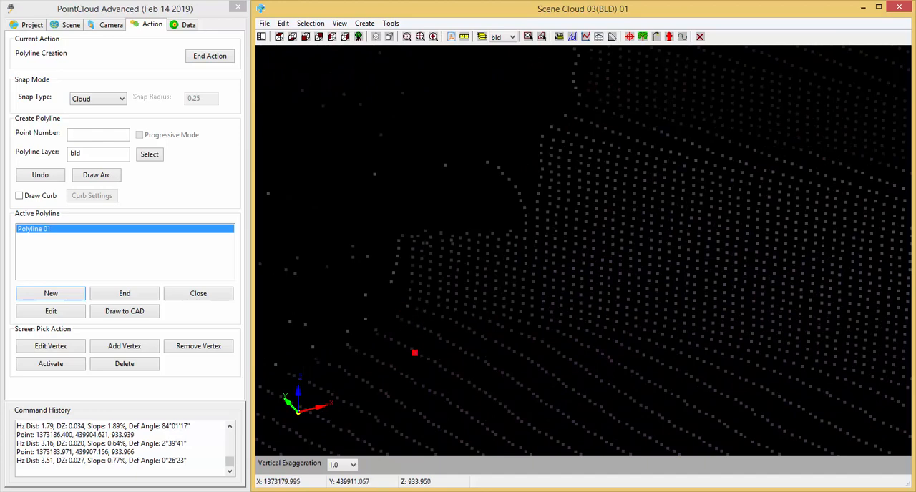
pyautogui.click(474, 315)
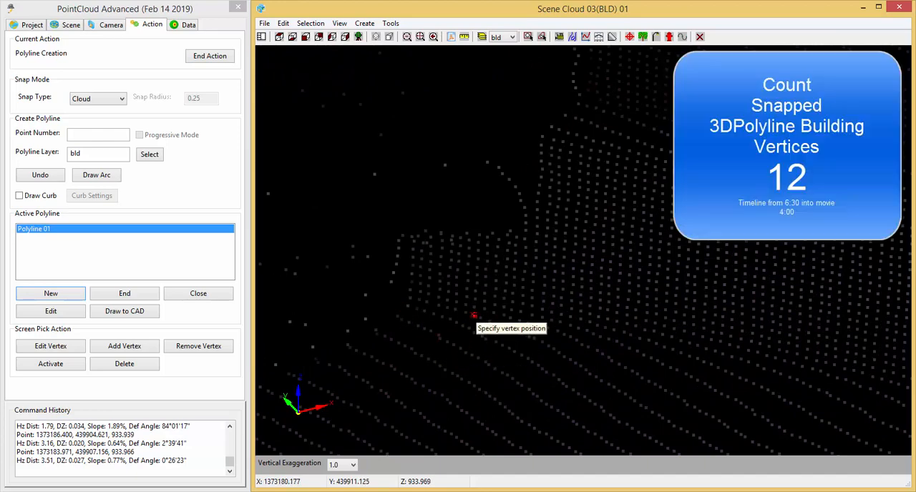
# Snap the thirteenth vertex at the base of the stone pier's near corner, about 1.42 units from the twelfth.
pyautogui.scroll(-3, 514, 388)
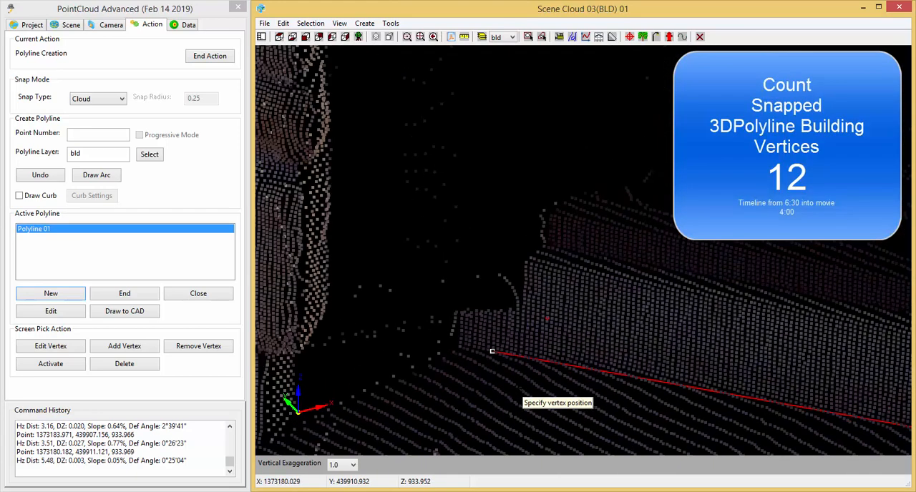
pyautogui.moveTo(728, 413); pyautogui.dragTo(667, 343, button='middle')
pyautogui.scroll(-3, 458, 351)
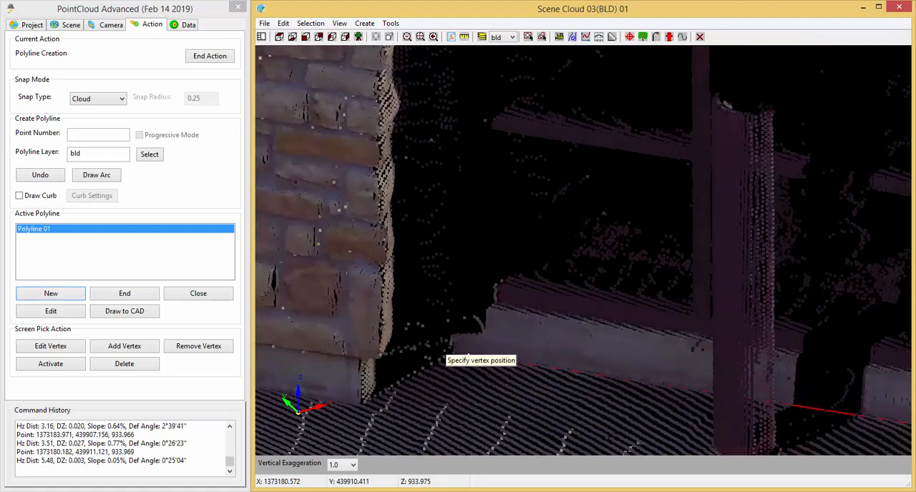
pyautogui.click(445, 360)
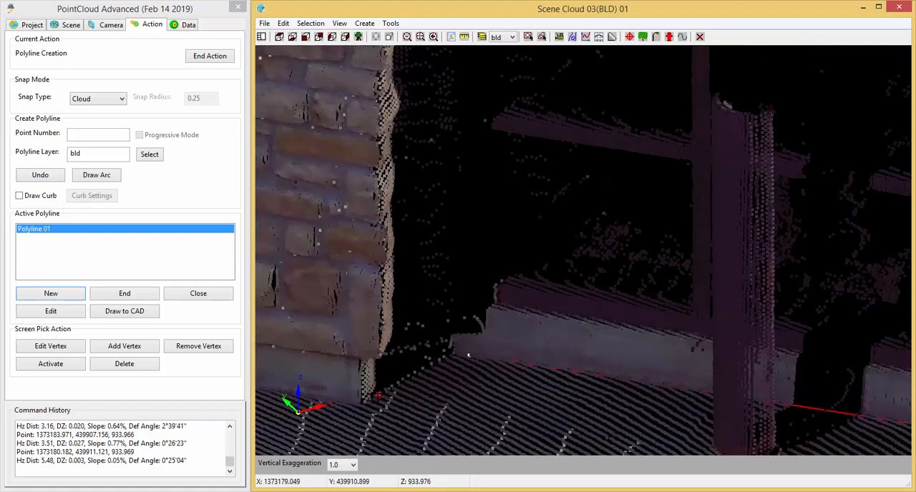
pyautogui.scroll(3, 377, 393)
pyautogui.scroll(2, 362, 429)
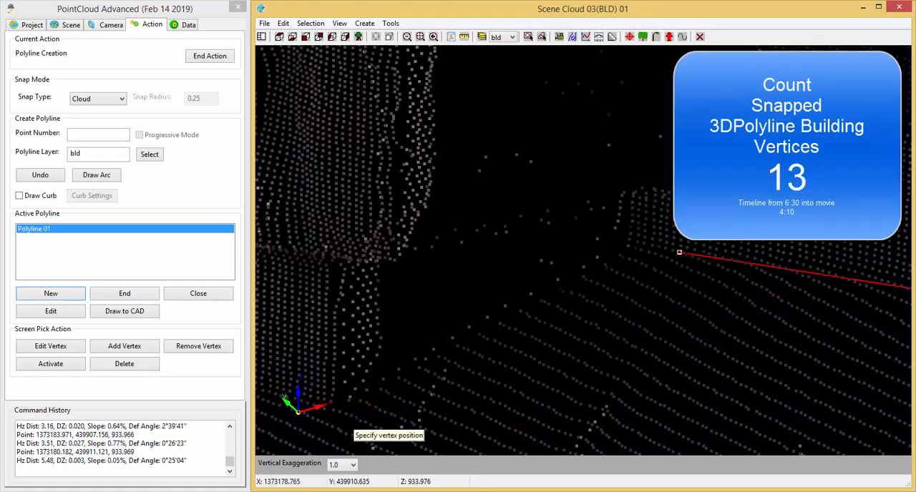
pyautogui.click(340, 412)
# Snap the fourteenth vertex along the base of the stone pier's face, about 2.42 units from the thirteenth.
pyautogui.scroll(-5, 483, 428)
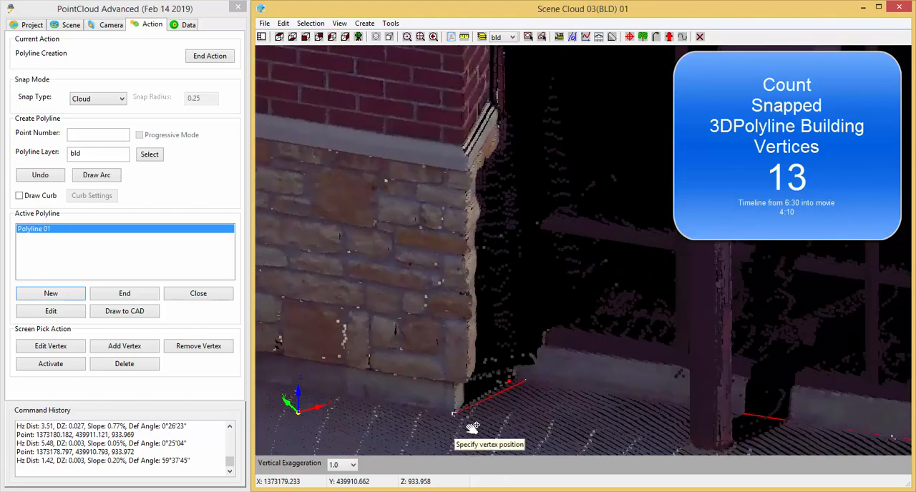
pyautogui.moveTo(473, 428); pyautogui.dragTo(612, 434, button='middle')
pyautogui.scroll(3, 494, 399)
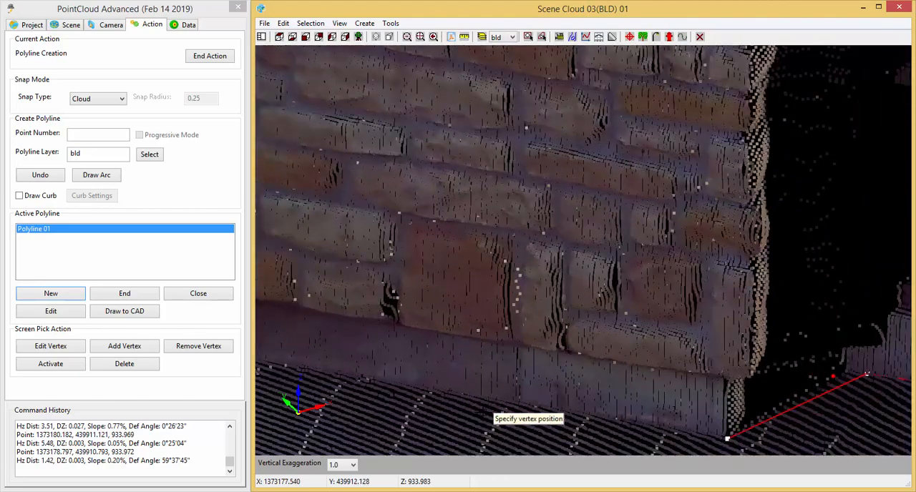
pyautogui.scroll(3, 464, 412)
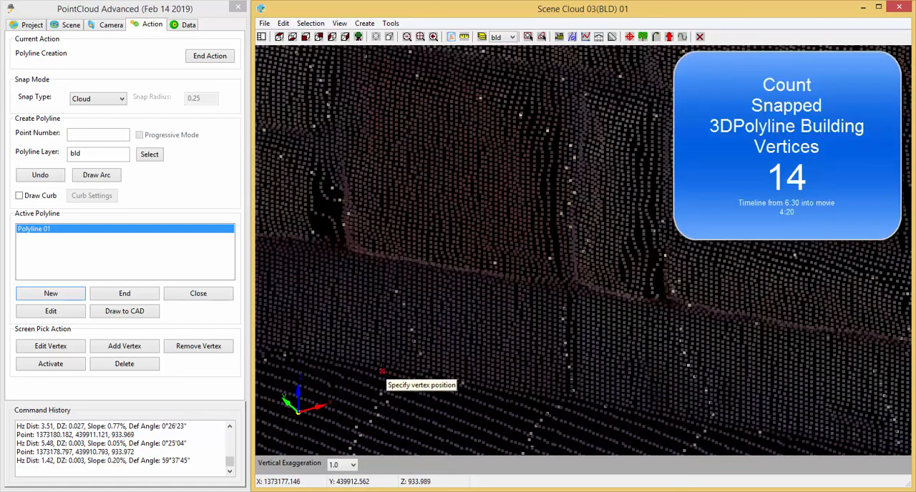
pyautogui.click(382, 372)
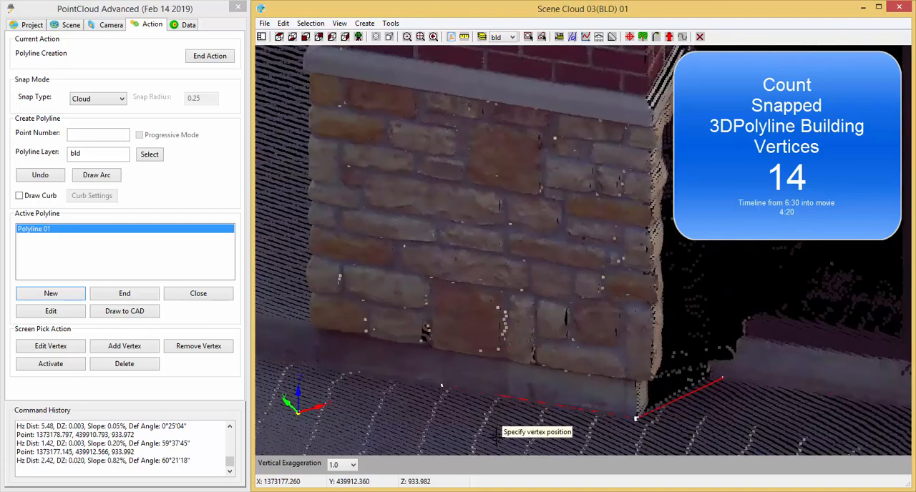
# Snap the fifteenth vertex at the base where the stone pier's far corner meets the raised slab's edge, about 1.67 units from the fourteenth.
pyautogui.moveTo(440, 430); pyautogui.dragTo(709, 433, button='middle')
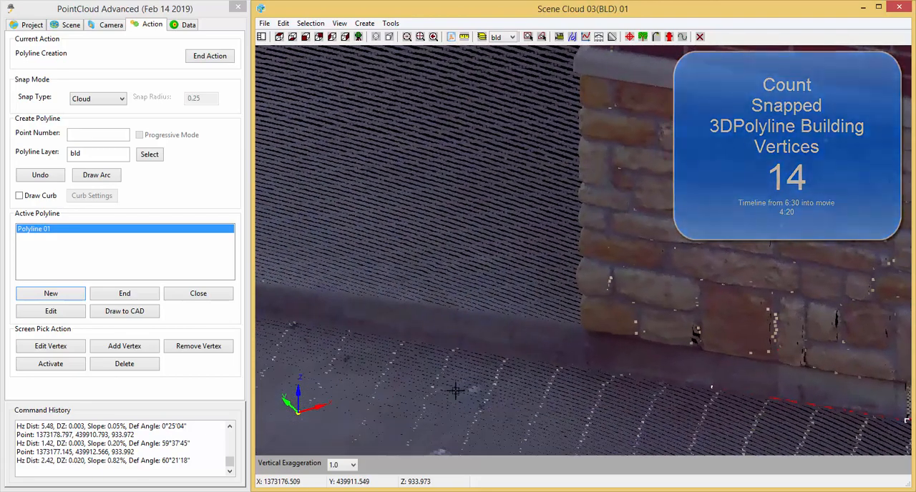
pyautogui.moveTo(456, 390); pyautogui.dragTo(720, 423, button='middle')
pyautogui.moveTo(822, 405); pyautogui.dragTo(697, 422, button='middle')
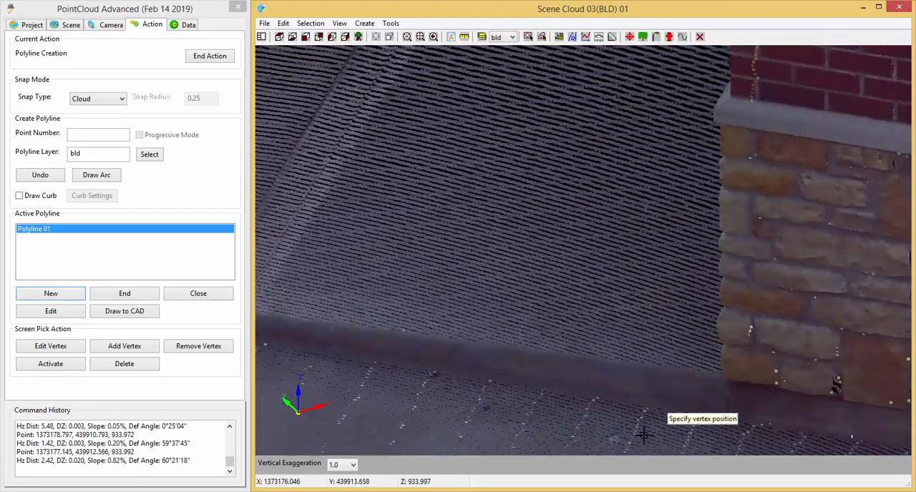
pyautogui.keyDown('shift'); pyautogui.moveTo(644, 435); pyautogui.dragTo(754, 425, button='middle'); pyautogui.keyUp('shift')
pyautogui.scroll(4, 807, 377)
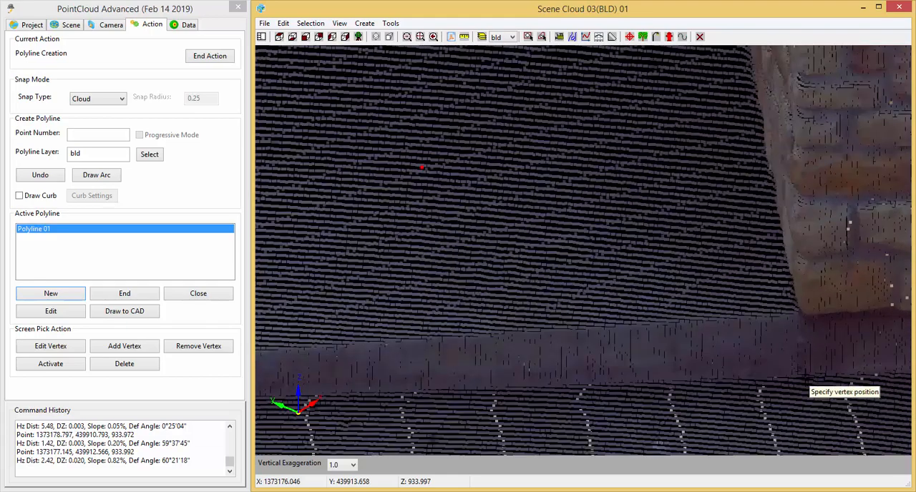
pyautogui.scroll(3, 807, 379)
pyautogui.scroll(4, 806, 393)
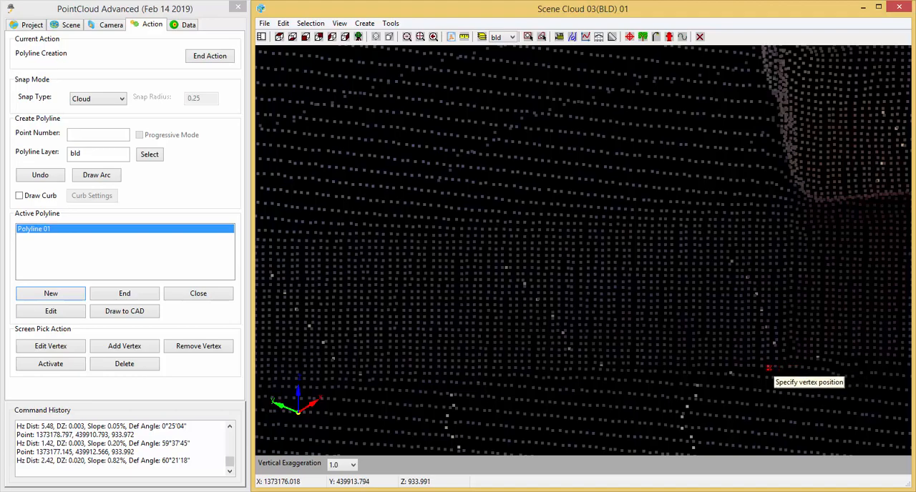
# Snap the sixteenth vertex at the base of the raised slab's outer corner, about 6.58 units from the fifteenth.
pyautogui.scroll(-5, 757, 372)
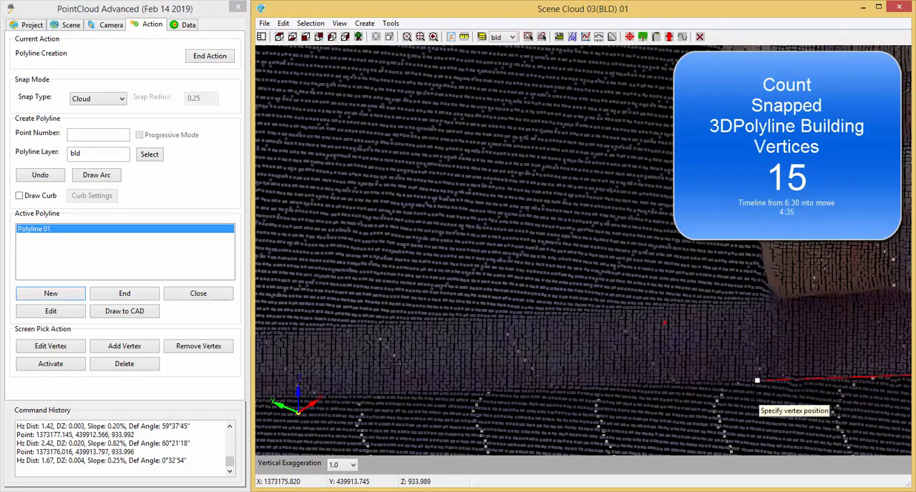
pyautogui.moveTo(690, 423); pyautogui.dragTo(450, 390, button='middle')
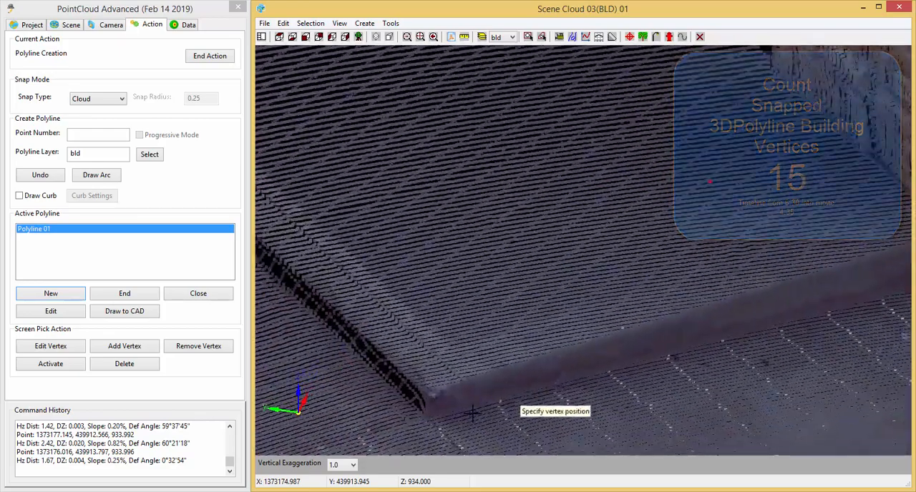
pyautogui.scroll(3, 414, 418)
pyautogui.scroll(2, 433, 408)
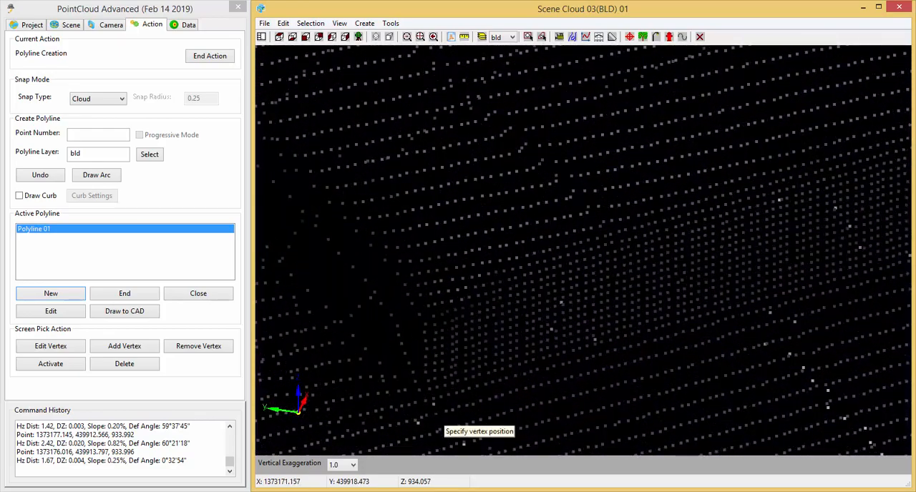
pyautogui.click(410, 406)
# Snap the seventeenth vertex around the corner along the raised slab's front edge, about 11.25 units from the sixteenth.
pyautogui.scroll(-5, 422, 408)
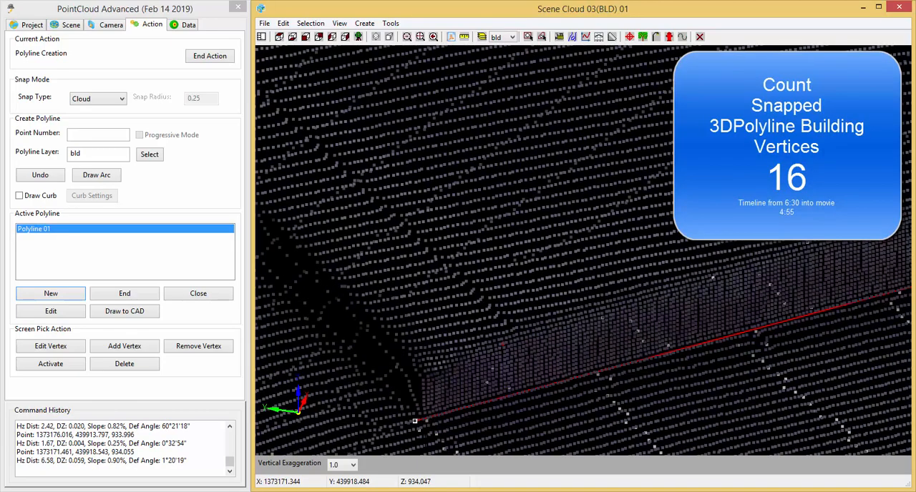
pyautogui.moveTo(492, 427); pyautogui.dragTo(590, 349, button='middle')
pyautogui.moveTo(525, 400); pyautogui.dragTo(677, 376, button='middle')
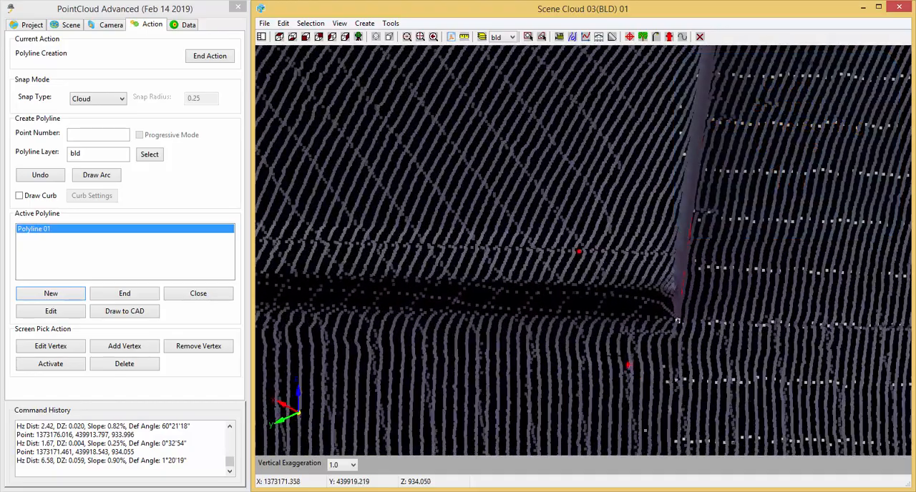
pyautogui.moveTo(583, 348); pyautogui.dragTo(711, 377, button='middle')
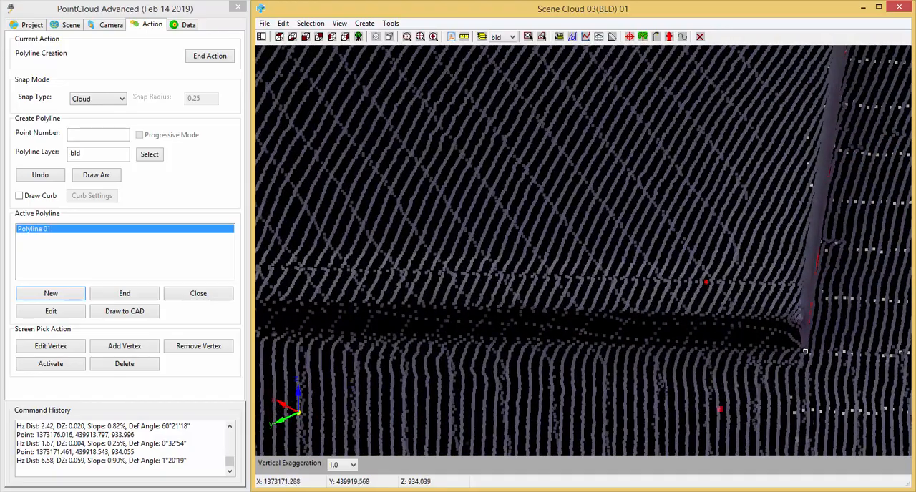
pyautogui.moveTo(515, 364); pyautogui.dragTo(849, 358, button='middle')
pyautogui.scroll(-3, 849, 358)
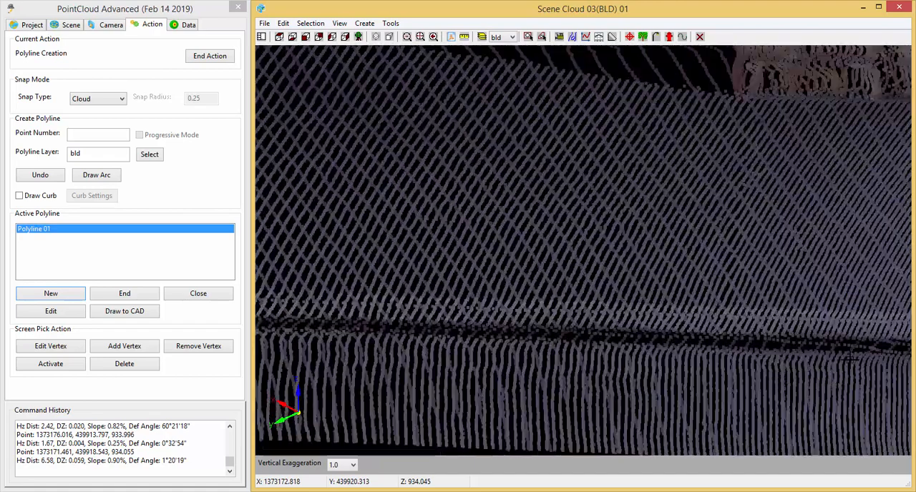
pyautogui.scroll(-4, 795, 349)
pyautogui.scroll(-1, 556, 348)
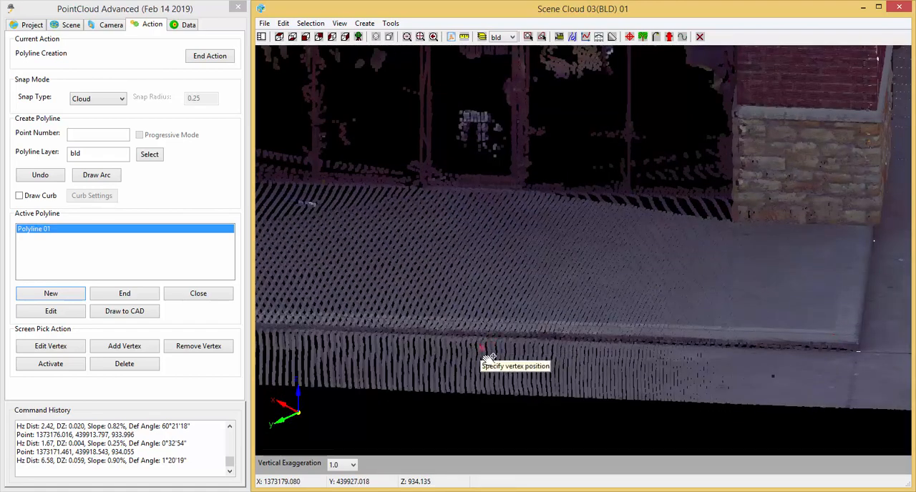
pyautogui.moveTo(489, 358); pyautogui.dragTo(685, 377, button='middle')
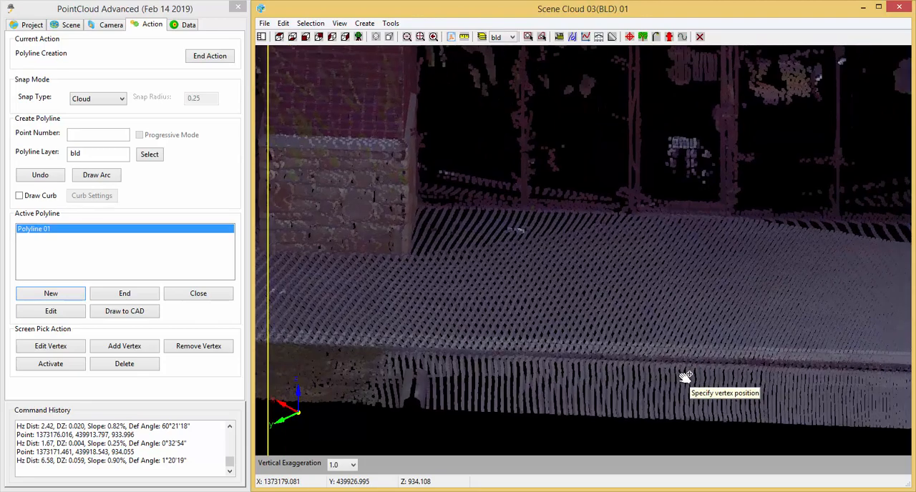
pyautogui.scroll(3, 698, 373)
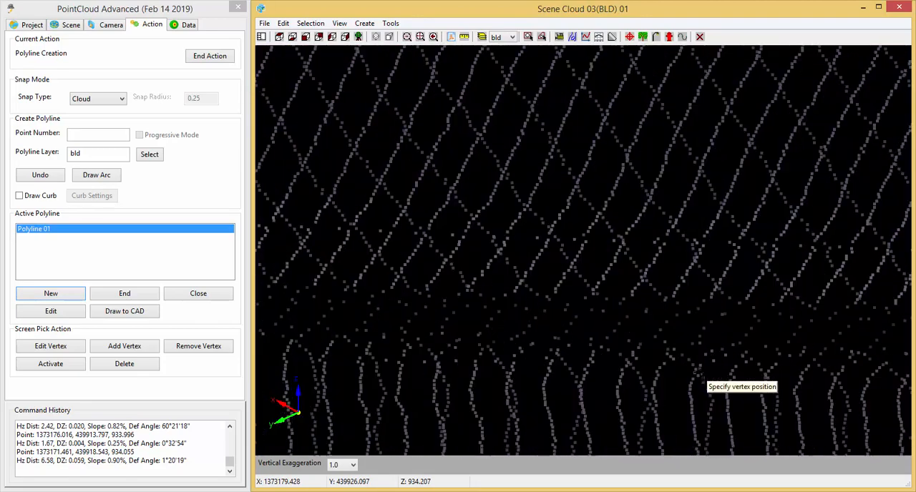
pyautogui.moveTo(737, 412)
pyautogui.keyDown('shift'); pyautogui.mouseDown(button='middle')
pyautogui.moveTo(520, 366)
pyautogui.moveTo(503, 380)
pyautogui.mouseUp(button='middle'); pyautogui.keyUp('shift')
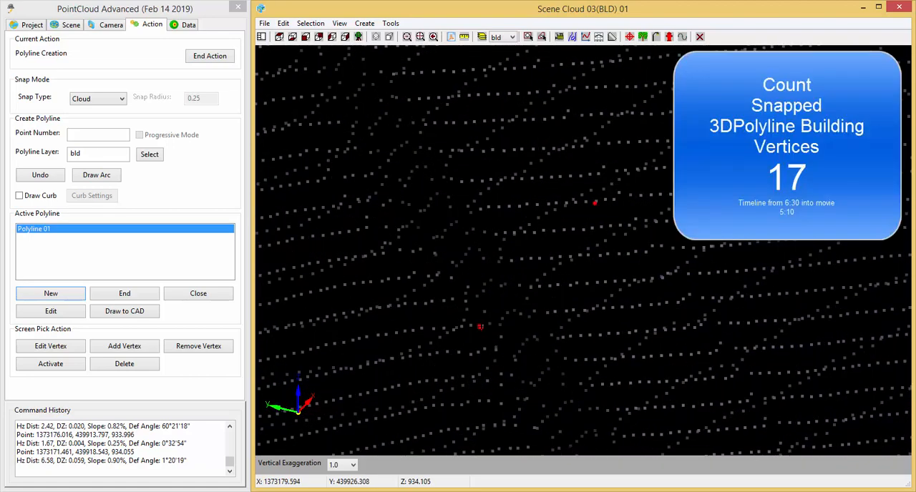
pyautogui.click(481, 327)
# Snap the eighteenth vertex on the slab's front edge where the pavement meets the grass, about 8.91 units from the seventeenth.
pyautogui.scroll(-5, 487, 337)
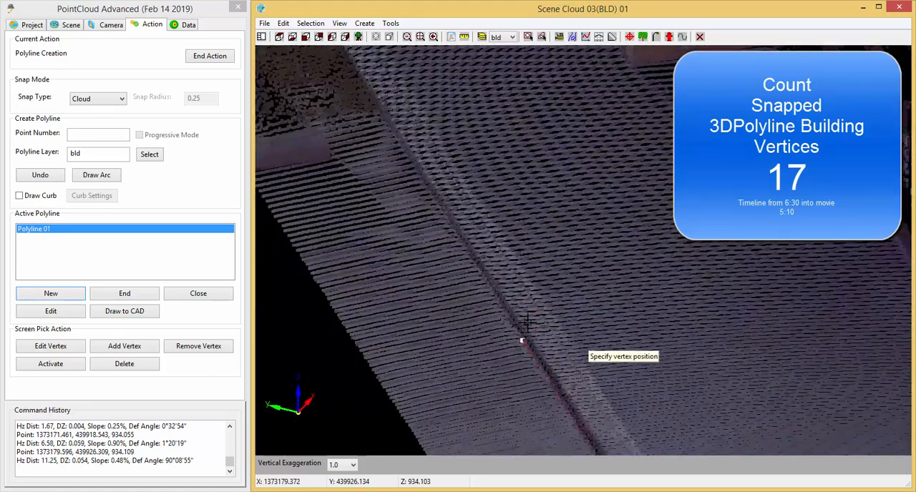
pyautogui.moveTo(476, 315); pyautogui.dragTo(487, 369, button='middle')
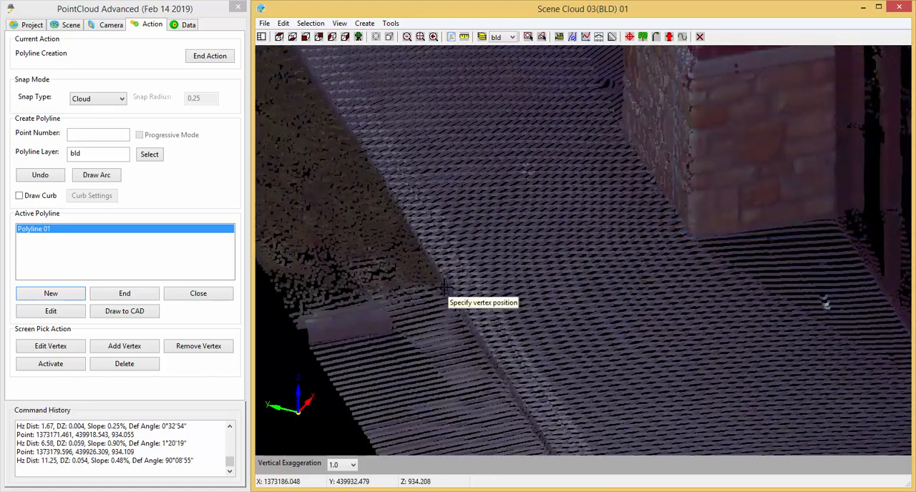
pyautogui.scroll(6, 440, 286)
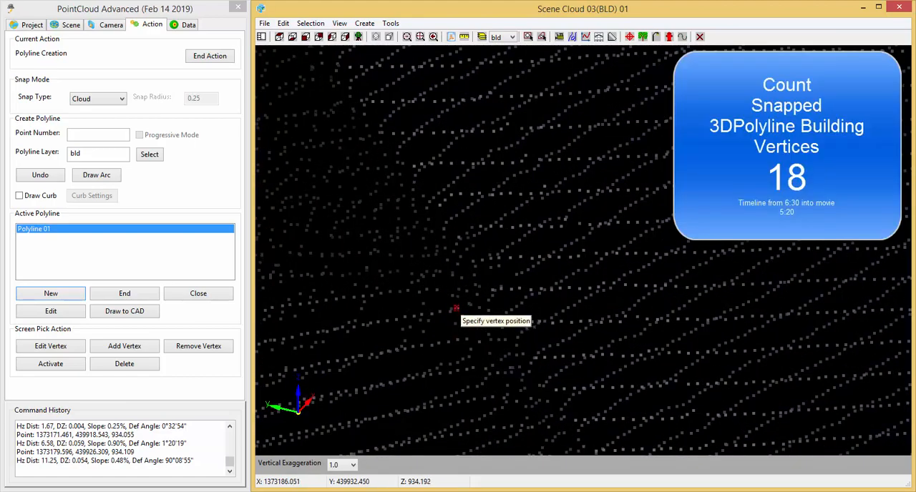
pyautogui.click(456, 308)
# Try snapping the nineteenth vertex at the slab's front base by the grass-pavement boundary, about 10.37 units from the eighteenth, and undo it.
pyautogui.scroll(-6, 450, 344)
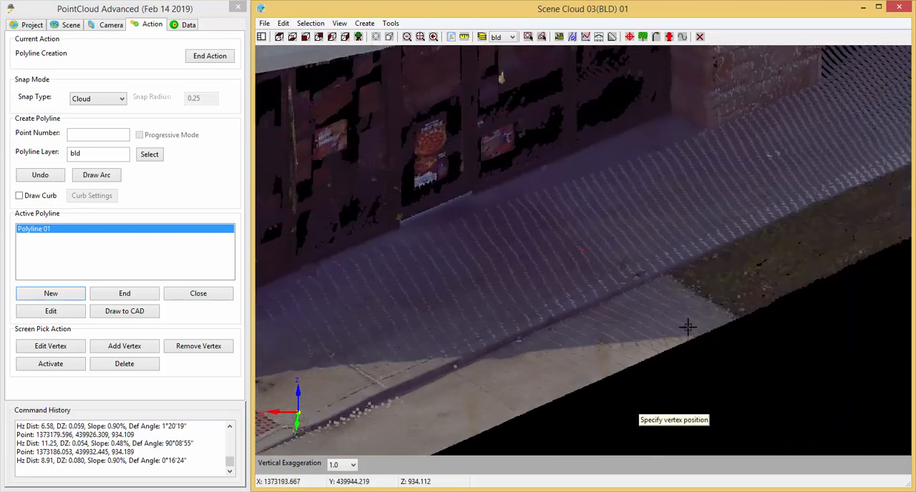
pyautogui.scroll(5, 662, 274)
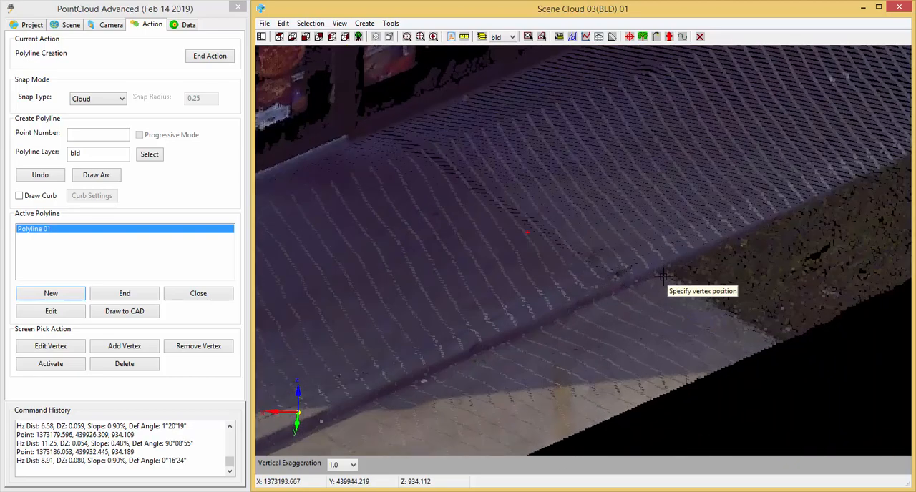
pyautogui.scroll(5, 660, 278)
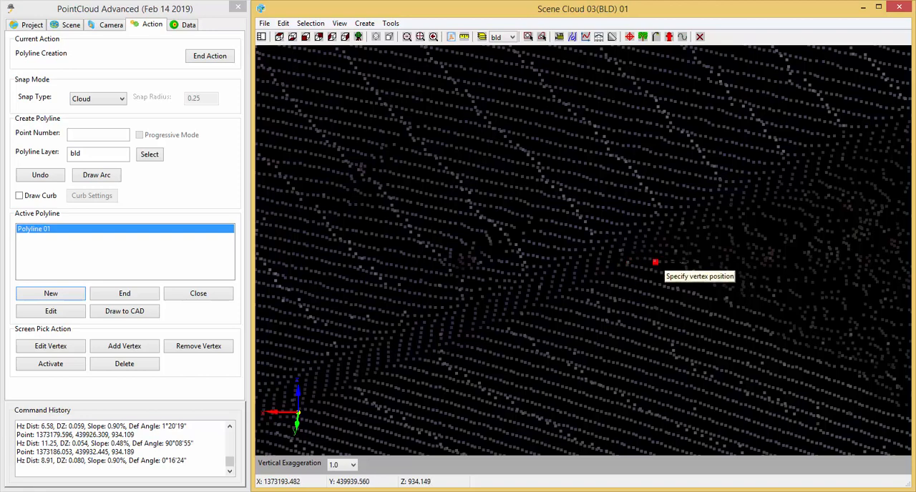
pyautogui.scroll(2, 674, 263)
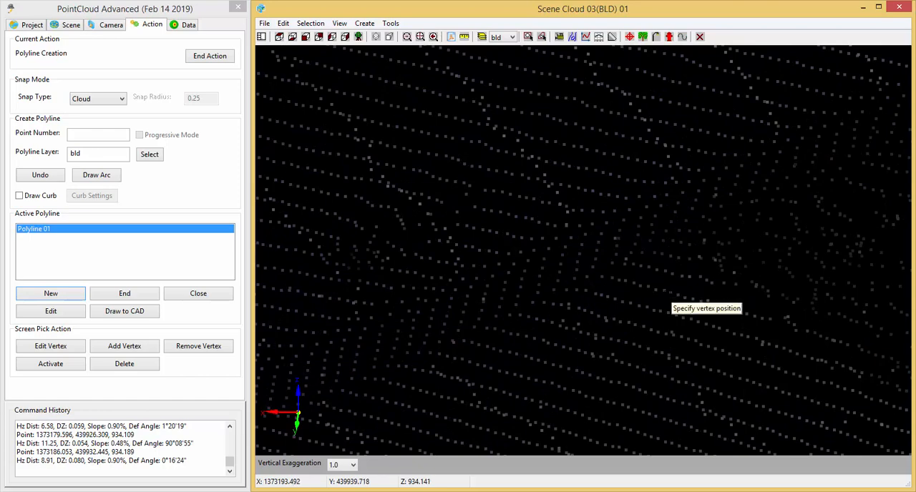
pyautogui.click(641, 268)
pyautogui.scroll(-2, 580, 358)
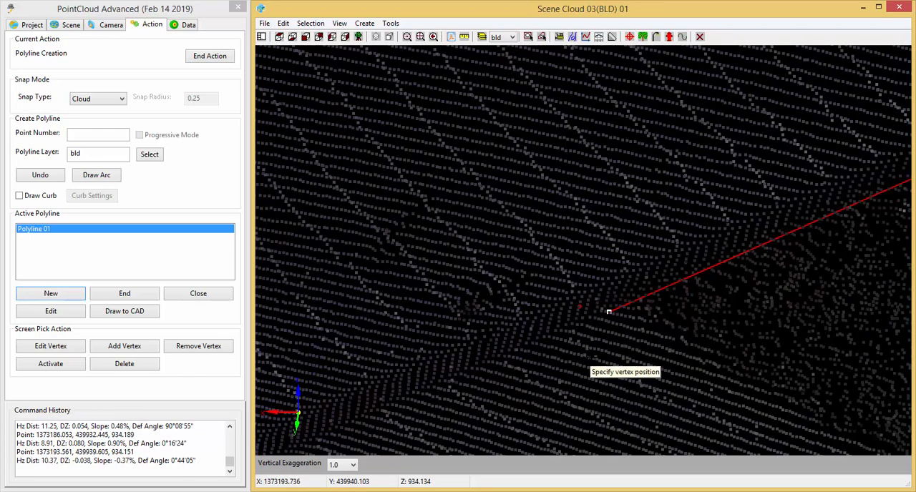
pyautogui.moveTo(528, 393); pyautogui.dragTo(567, 370, button='middle')
pyautogui.click(40, 180)
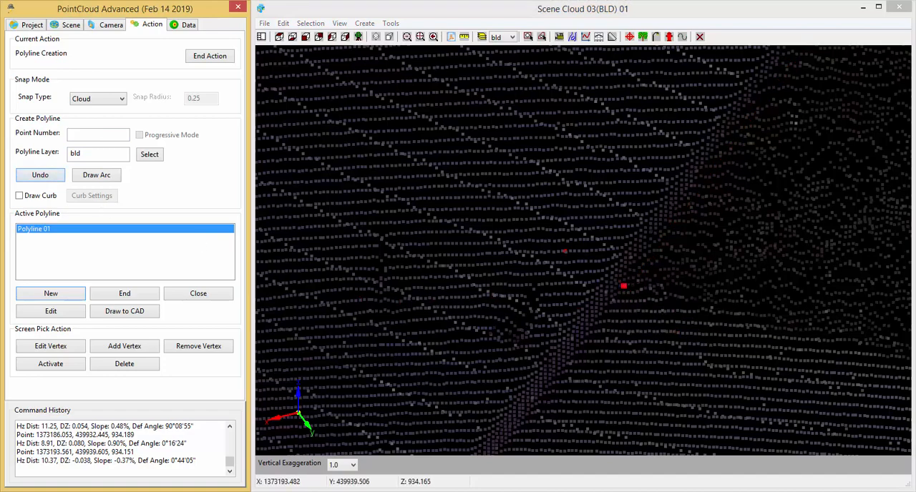
# Snap the nineteenth vertex at the slab's front base where the grass meets the lower pavement, about 10.31 units from the eighteenth.
pyautogui.click(622, 288)
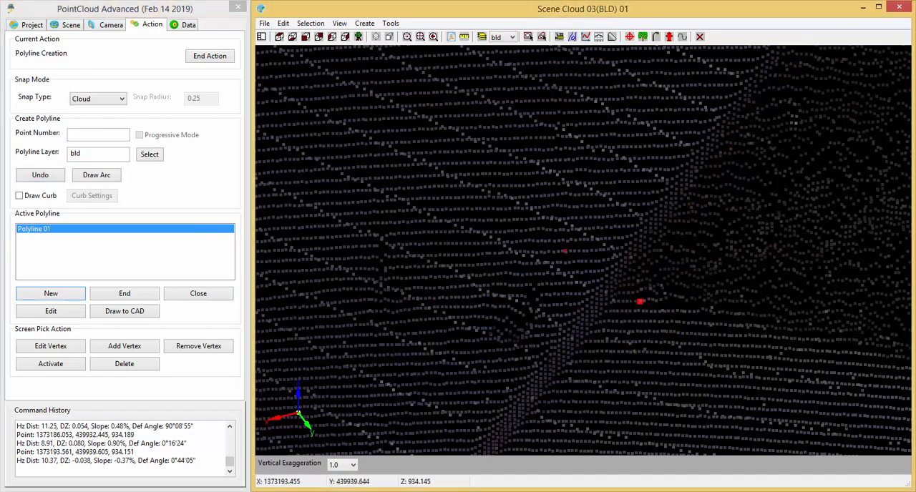
pyautogui.scroll(5, 605, 329)
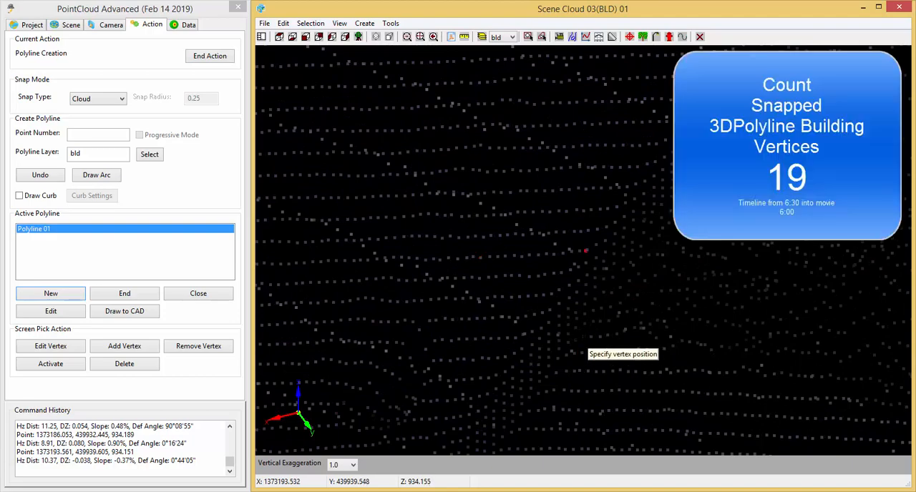
pyautogui.scroll(-5, 608, 343)
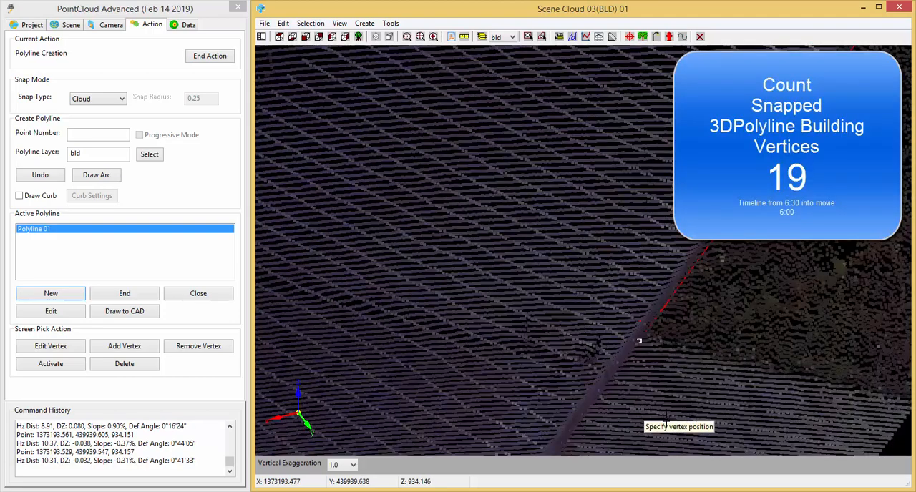
# Snap the twentieth vertex farther along the slab's front base beside the lower pavement, about 8.31 units from the nineteenth.
pyautogui.moveTo(666, 417); pyautogui.dragTo(705, 391, button='middle')
pyautogui.scroll(-5, 676, 312)
pyautogui.moveTo(680, 329); pyautogui.dragTo(605, 163, button='middle')
pyautogui.keyDown('shift'); pyautogui.moveTo(652, 398); pyautogui.dragTo(737, 318, button='middle'); pyautogui.keyUp('shift')
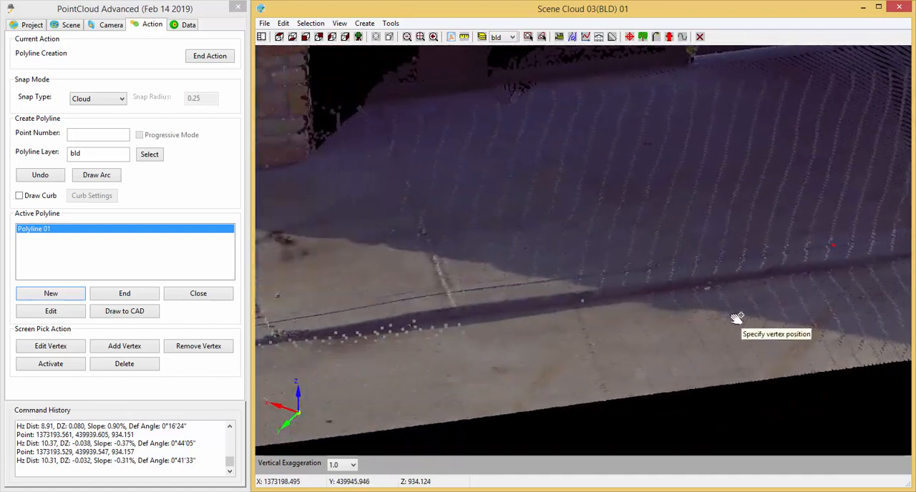
pyautogui.scroll(5, 593, 308)
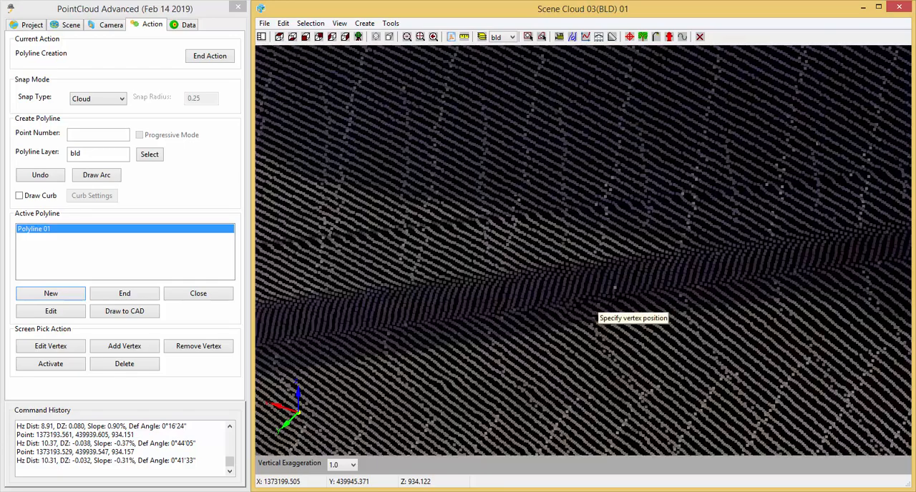
pyautogui.scroll(2, 589, 299)
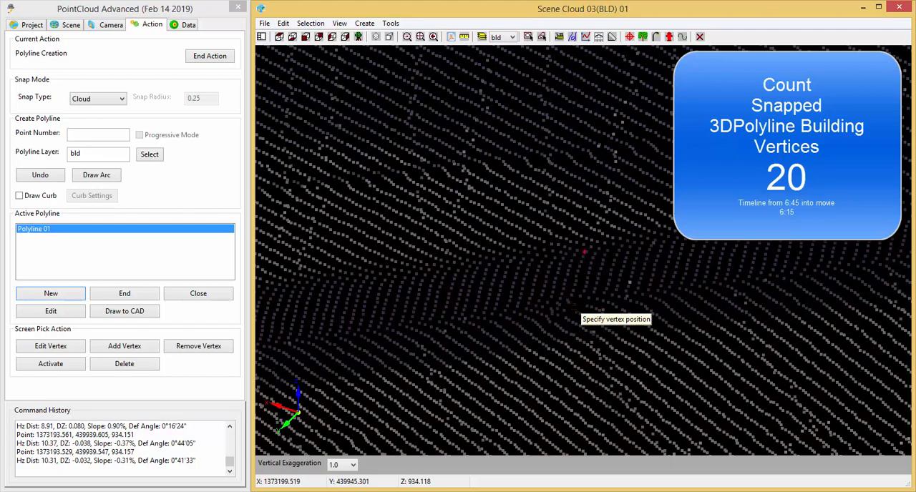
pyautogui.click(575, 309)
# Snap the twenty-first vertex at the slab's outer corner past the red tactile paving, about 8.44 units from the twentieth.
pyautogui.scroll(-3, 622, 314)
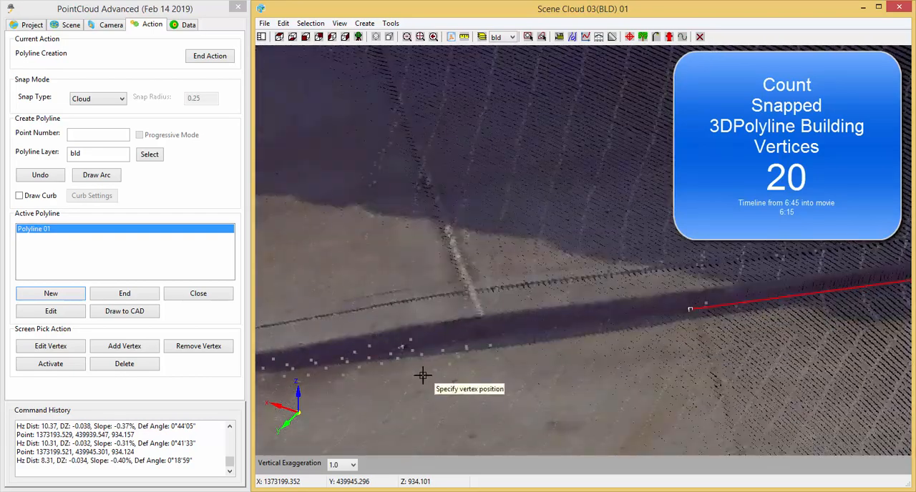
pyautogui.moveTo(423, 376); pyautogui.dragTo(746, 363, button='middle')
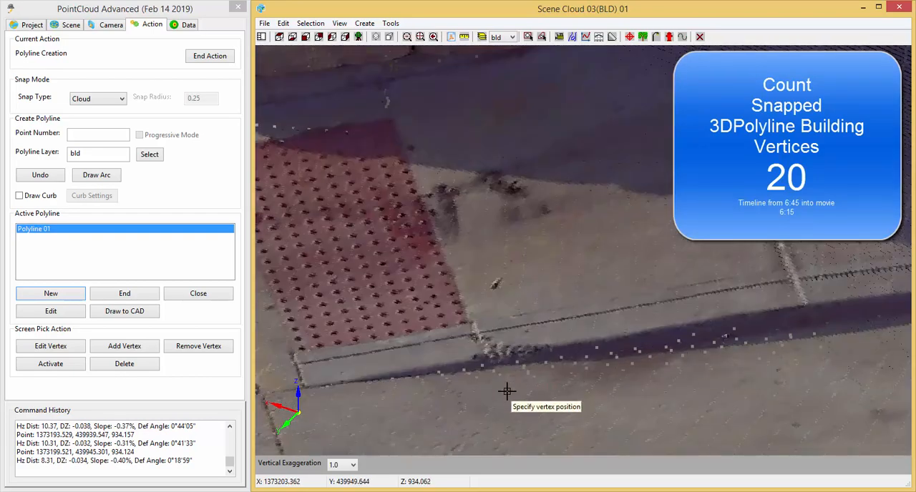
pyautogui.moveTo(358, 400); pyautogui.dragTo(471, 383, button='middle')
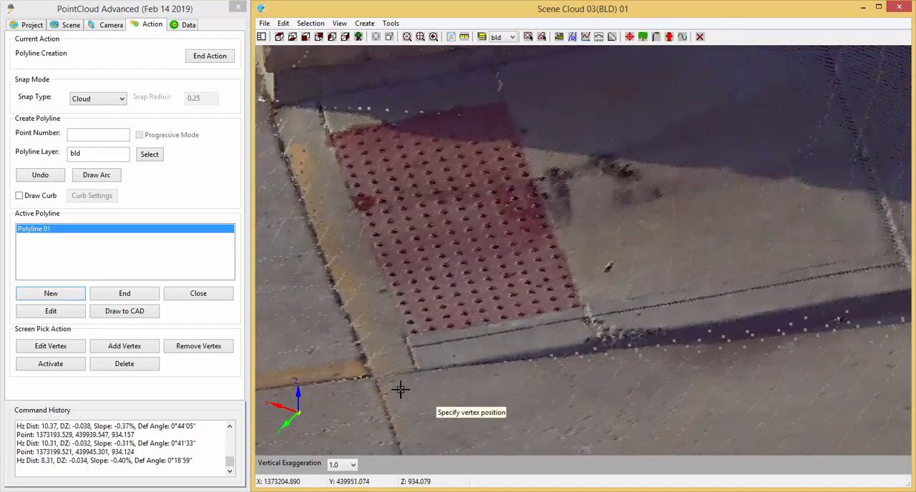
pyautogui.scroll(4, 372, 378)
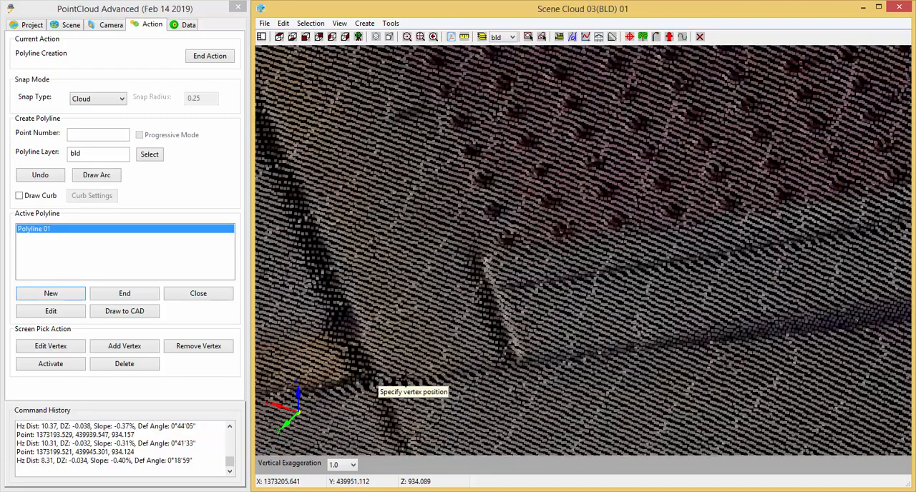
pyautogui.click(368, 387)
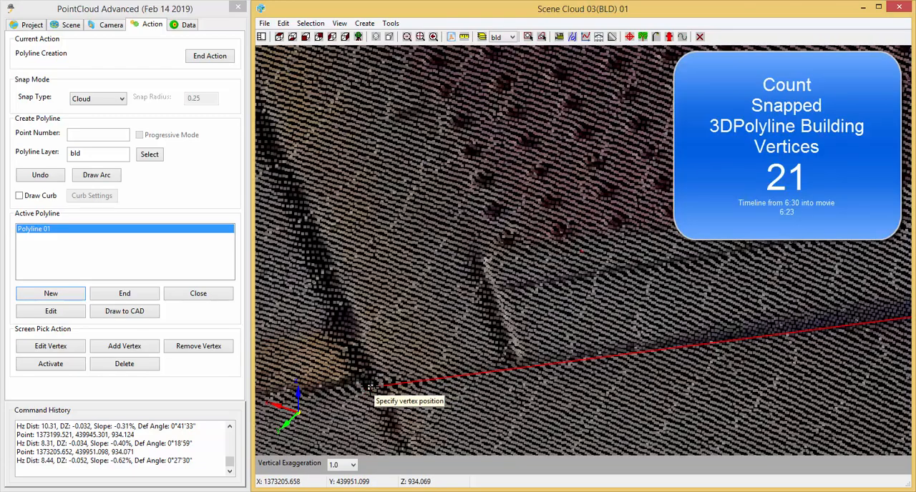
# Snap the twenty-second vertex where the slab's edge beside the tactile paving meets the stone pier's base corner, about 5.45 units from the twenty-first.
pyautogui.scroll(4, 557, 404)
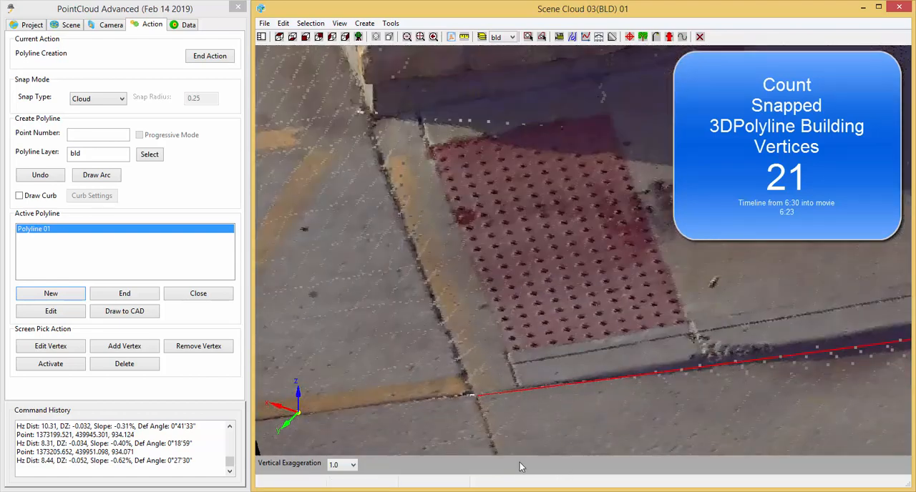
pyautogui.moveTo(470, 428); pyautogui.dragTo(700, 350, button='middle')
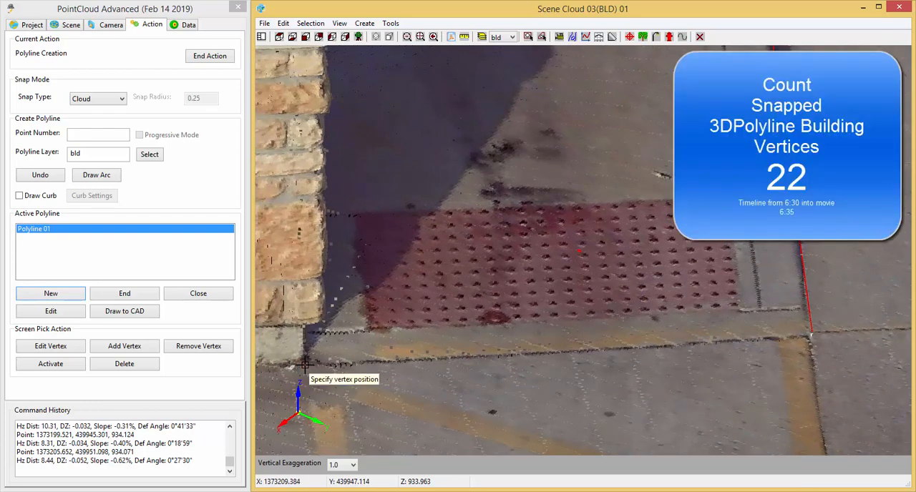
pyautogui.click(305, 365)
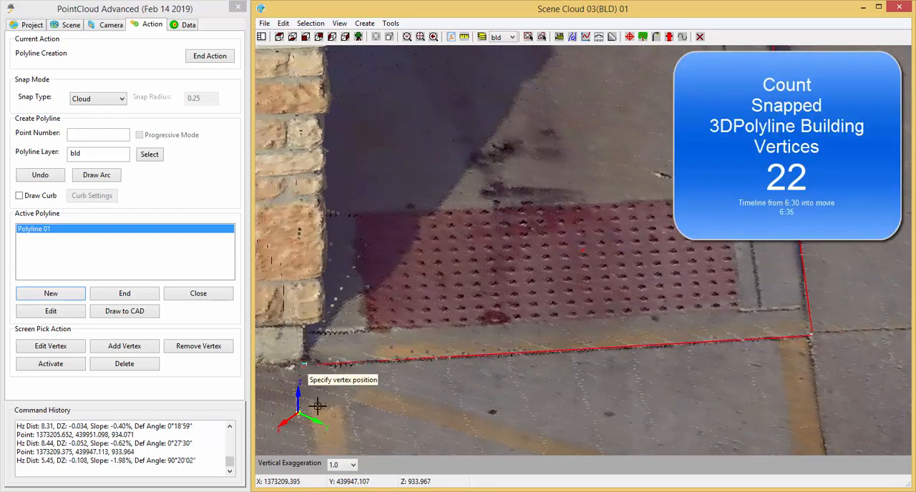
# Snap the twenty-third vertex at the base of the stone pier's far corner, about 4.02 units from the twenty-second.
pyautogui.scroll(3, 310, 372)
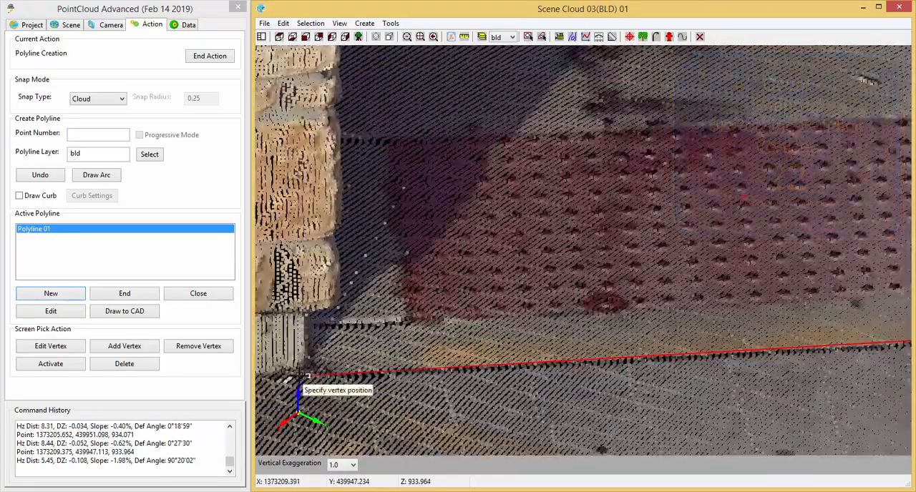
pyautogui.scroll(2, 312, 376)
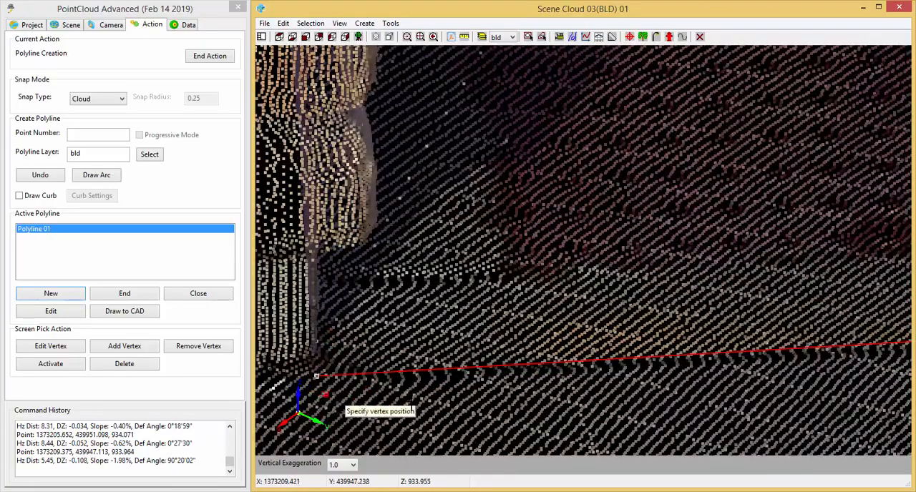
pyautogui.scroll(4, 472, 418)
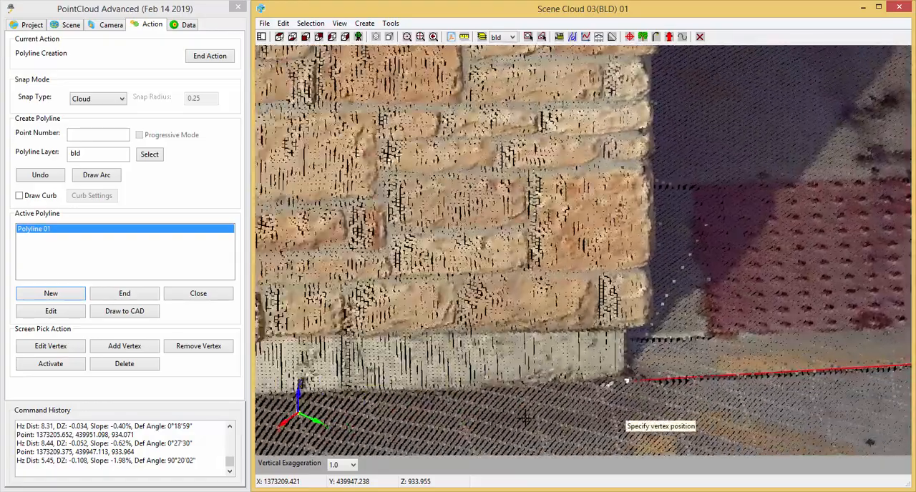
pyautogui.scroll(3, 524, 418)
pyautogui.scroll(1, 336, 402)
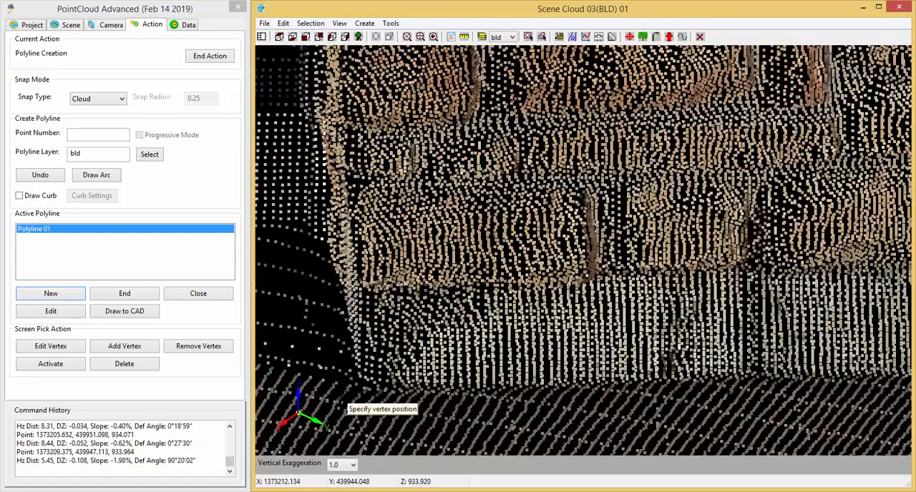
pyautogui.scroll(1, 342, 401)
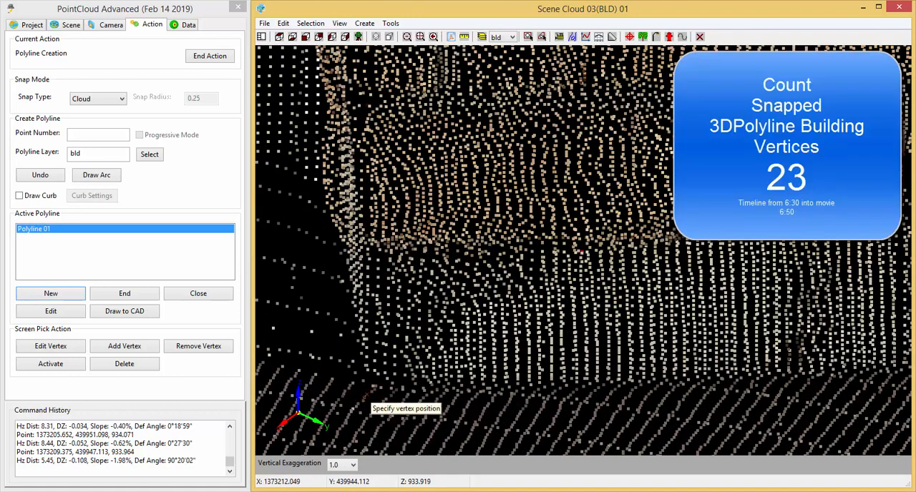
pyautogui.click(366, 394)
# Snap the twenty-fourth vertex around the stone pier's corner along its return face at the base, about 0.83 units from the twenty-third.
pyautogui.moveTo(428, 413); pyautogui.dragTo(623, 334, button='middle')
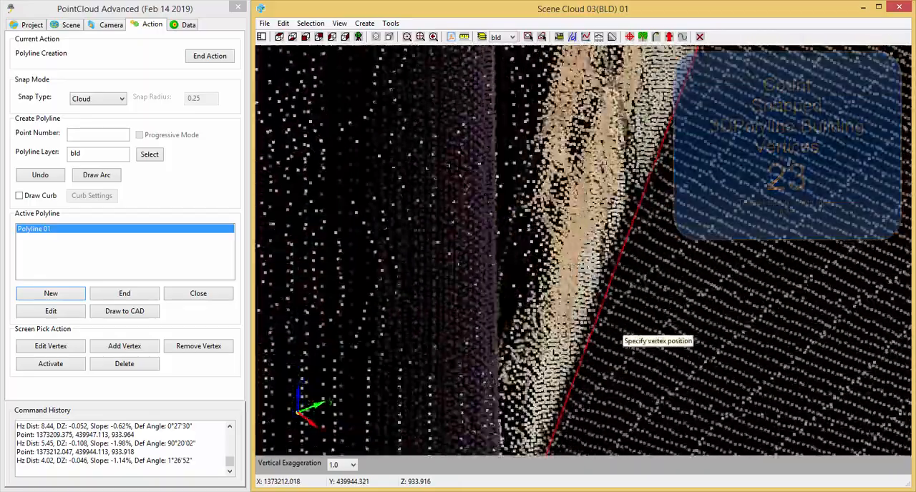
pyautogui.scroll(-5, 650, 341)
pyautogui.scroll(4, 659, 339)
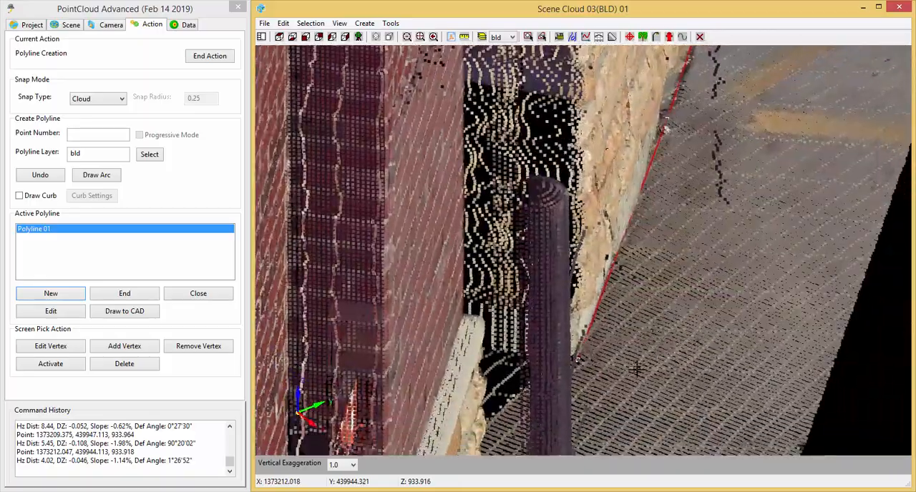
pyautogui.scroll(-2, 635, 377)
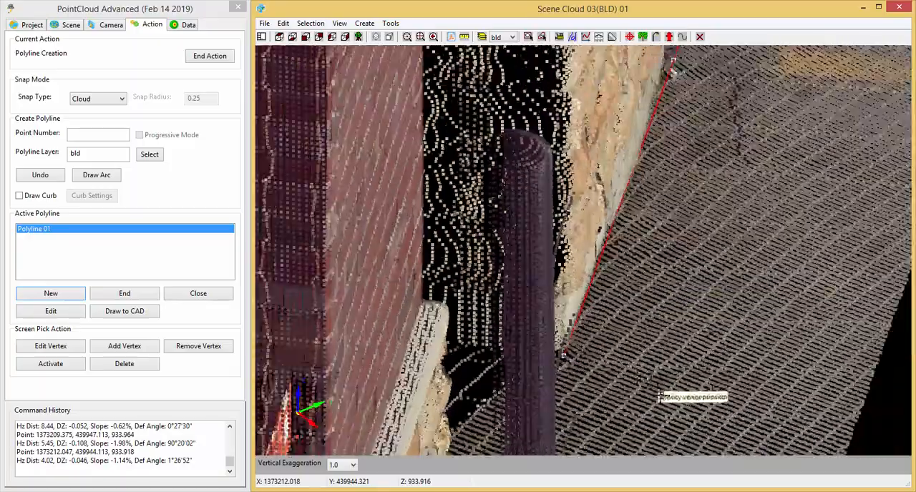
pyautogui.moveTo(660, 397); pyautogui.dragTo(537, 392, button='middle')
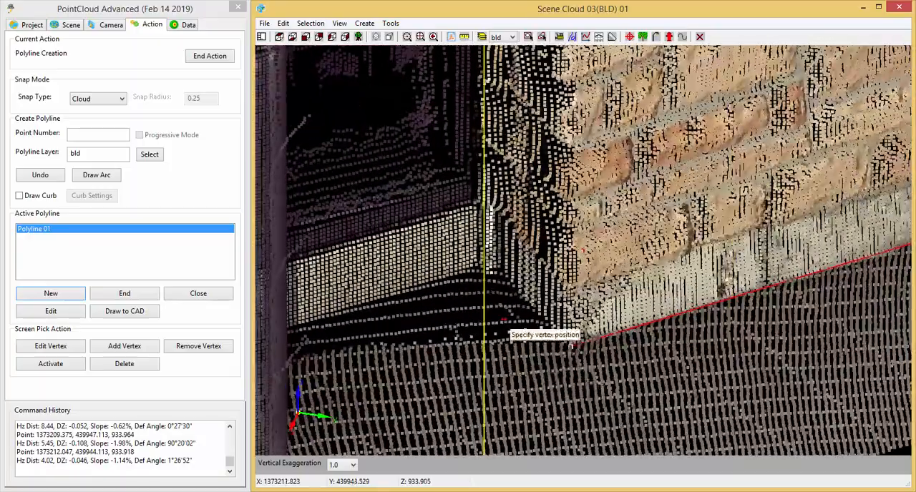
pyautogui.moveTo(627, 438); pyautogui.dragTo(608, 451, button='middle')
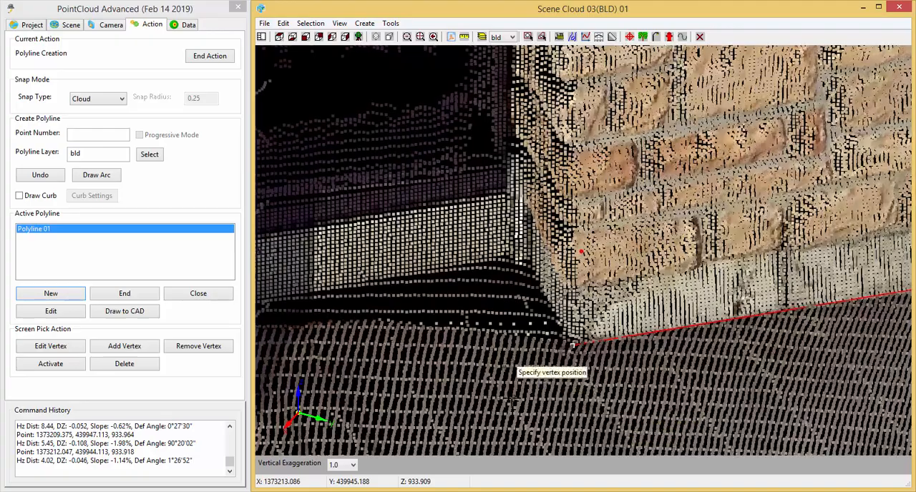
pyautogui.moveTo(509, 408); pyautogui.dragTo(551, 469, button='middle')
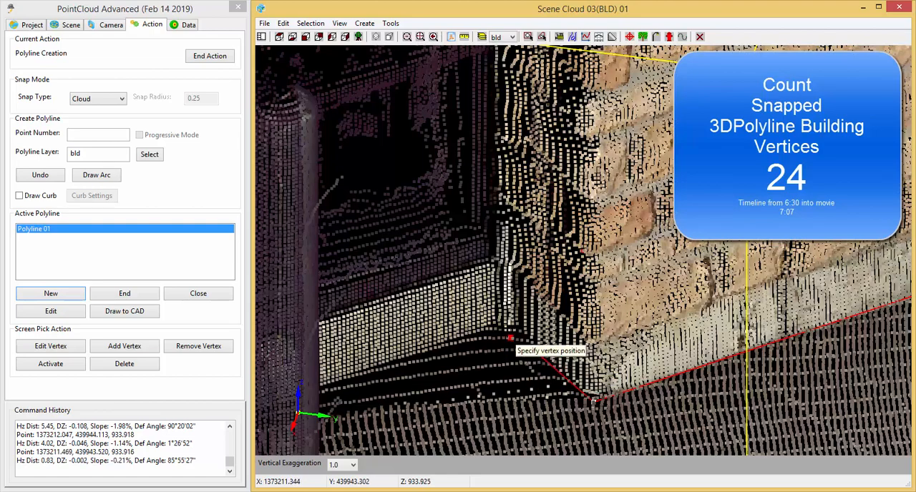
# Snap the twenty-fifth to twenty-seventh vertices around the inner corner behind the stone pier, with successive segments of about 0.29, 0.11 and 0.11 units.
pyautogui.scroll(3, 509, 338)
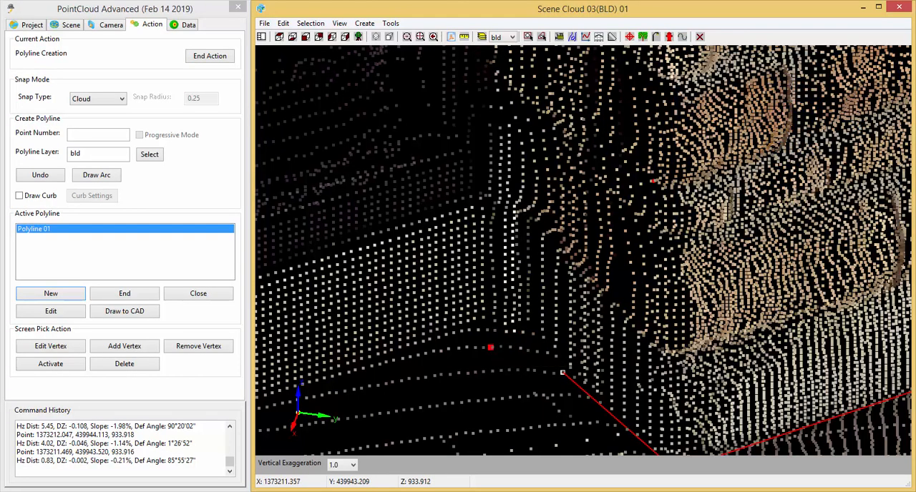
pyautogui.moveTo(510, 275); pyautogui.dragTo(512, 364, button='middle')
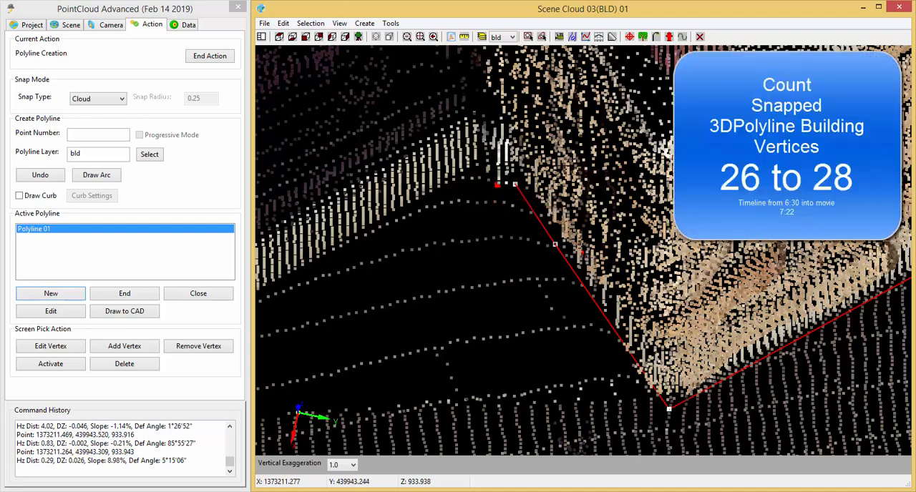
pyautogui.click(489, 180)
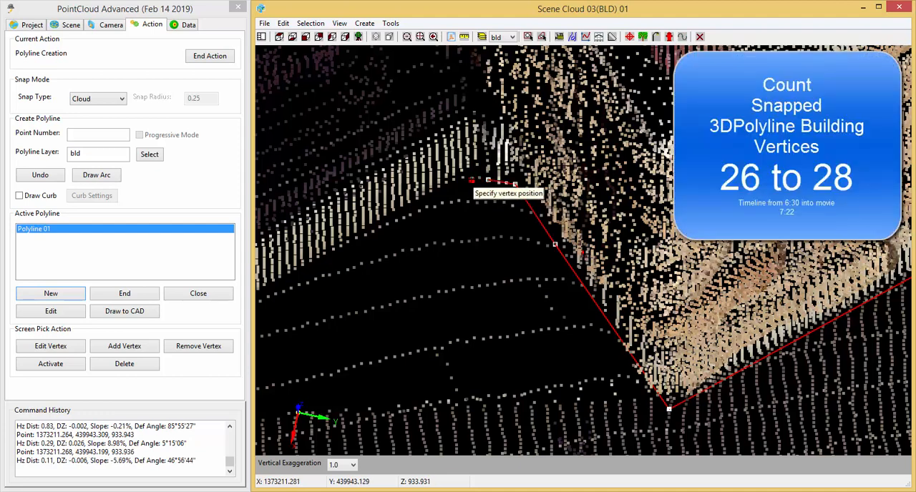
pyautogui.click(461, 179)
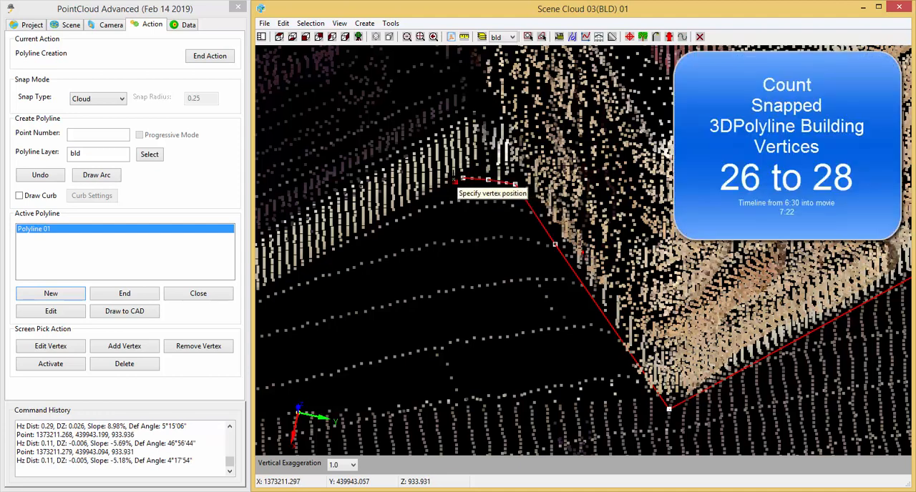
# Snap the twenty-eighth vertex at the wall base in the inner corner behind the stone pier, about 0.03 units from the twenty-seventh.
pyautogui.click(455, 180)
pyautogui.scroll(3, 482, 227)
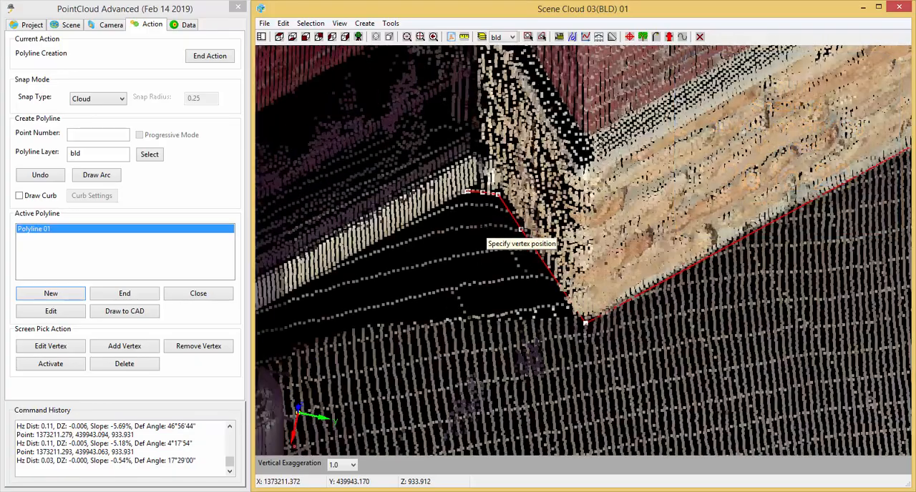
pyautogui.scroll(-2, 495, 217)
# Snap the twenty-ninth vertex at the base of the cream wall across the recess, beside the dark post, about 3.16 units from the twenty-eighth.
pyautogui.moveTo(432, 268); pyautogui.dragTo(535, 205, button='middle')
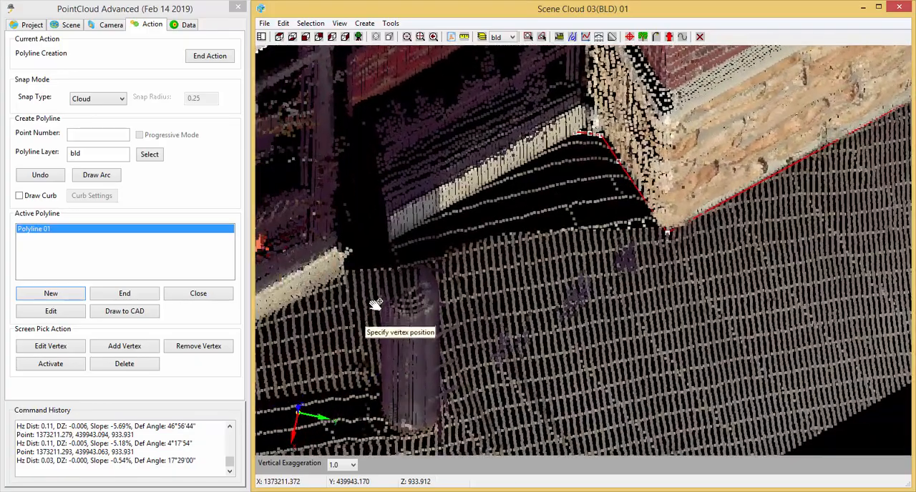
pyautogui.moveTo(376, 304); pyautogui.dragTo(402, 284, button='middle')
pyautogui.moveTo(357, 308); pyautogui.dragTo(346, 284)
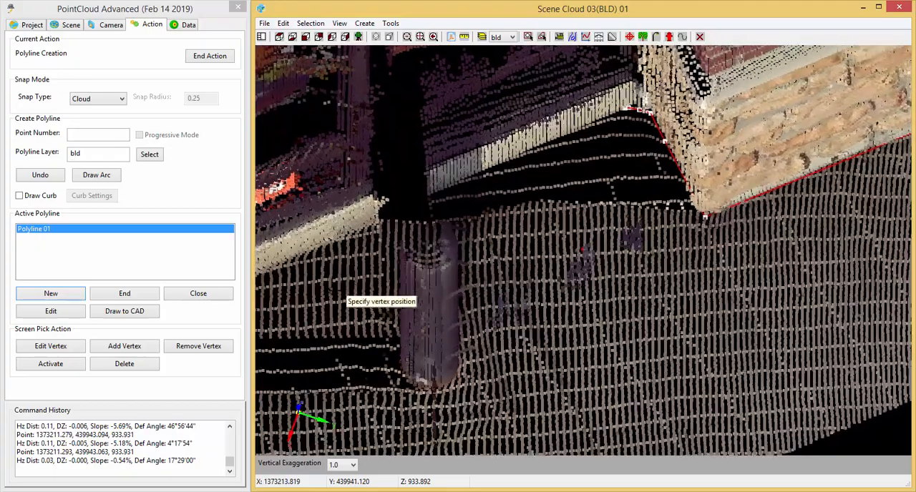
pyautogui.moveTo(430, 293); pyautogui.dragTo(671, 290, button='middle')
pyautogui.scroll(4, 570, 257)
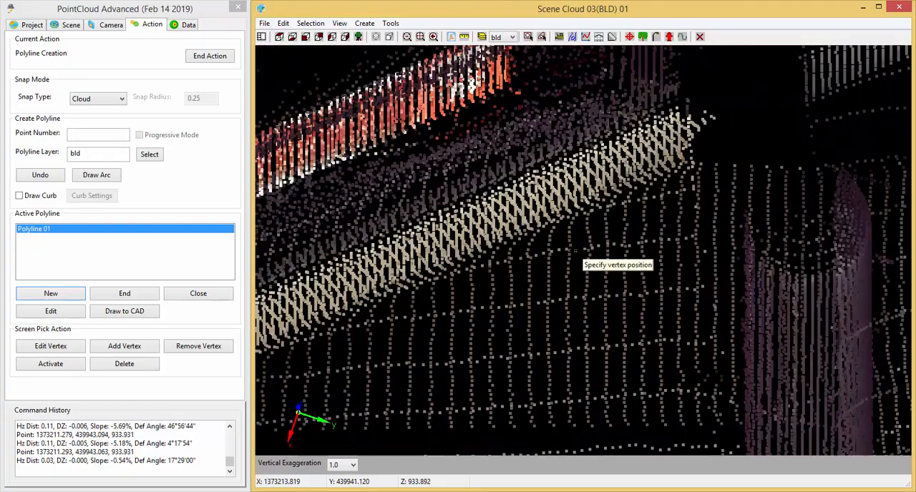
pyautogui.scroll(5, 574, 252)
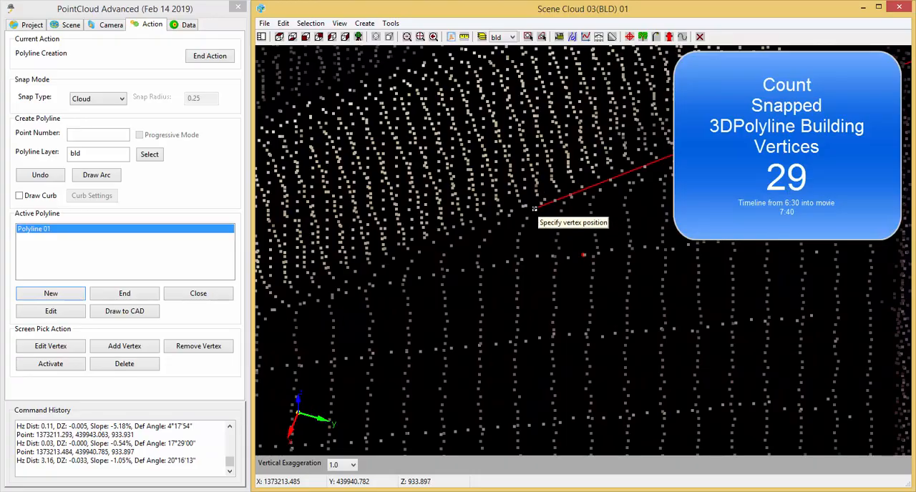
pyautogui.scroll(-4, 562, 229)
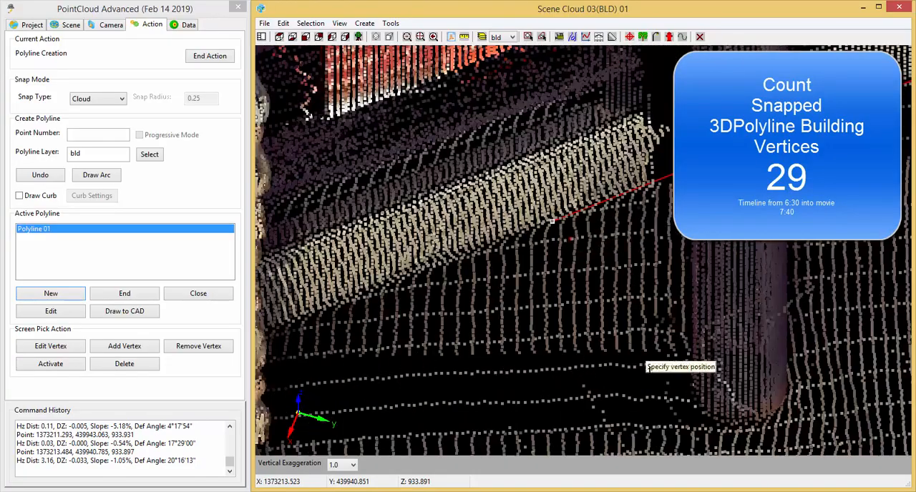
# Snap the thirtieth vertex along the cream wall's base on the other side of the dark post, about 1.61 units from the twenty-ninth.
pyautogui.moveTo(670, 417); pyautogui.dragTo(404, 315, button='middle')
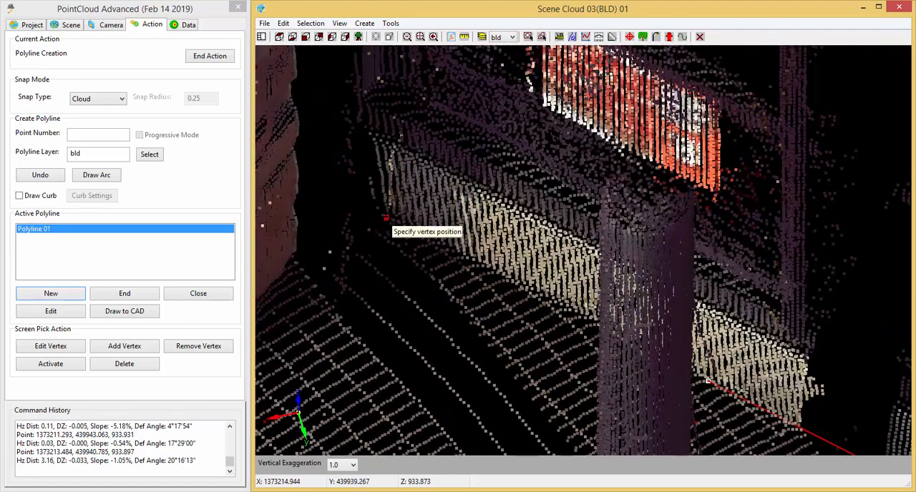
pyautogui.scroll(5, 389, 227)
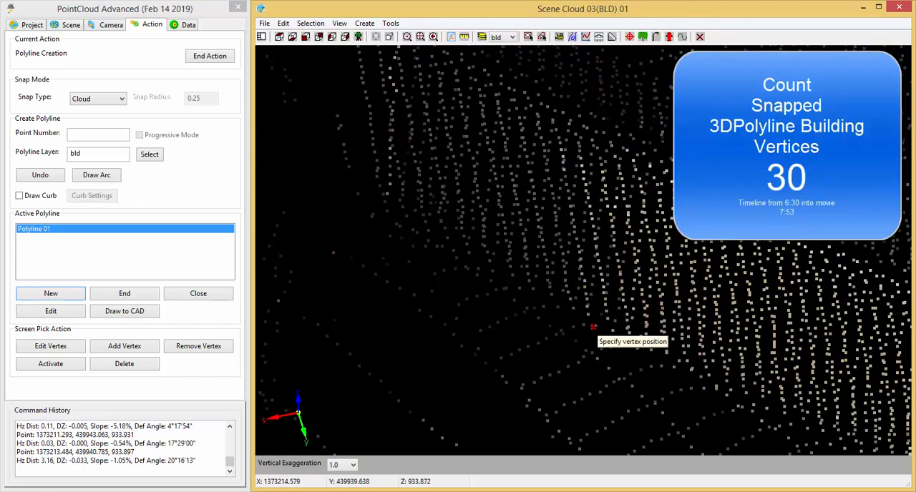
pyautogui.click(583, 327)
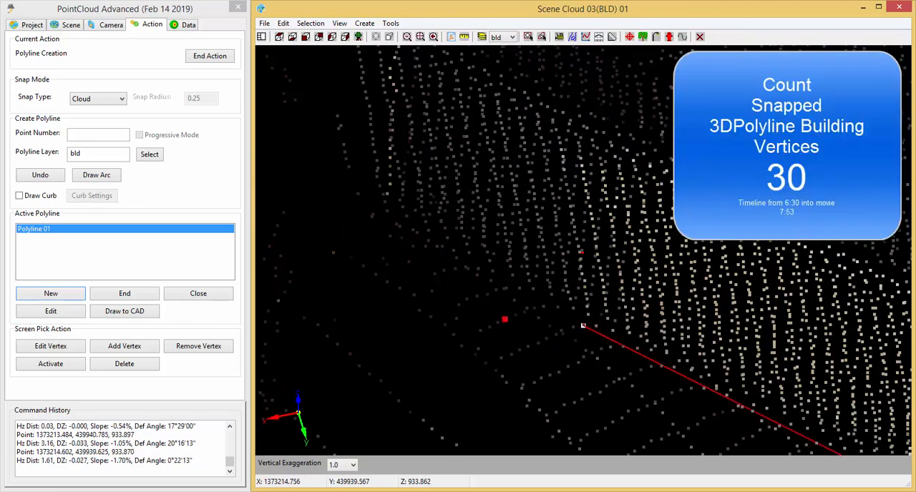
# Snap the thirty-first vertex at the shaded end of the cream wall's base, about 0.52 units from the thirtieth.
pyautogui.scroll(-6, 501, 320)
pyautogui.moveTo(568, 332)
pyautogui.mouseDown(button='middle')
pyautogui.moveTo(549, 374)
pyautogui.moveTo(514, 394)
pyautogui.moveTo(552, 361)
pyautogui.moveTo(561, 336)
pyautogui.mouseUp(button='middle')
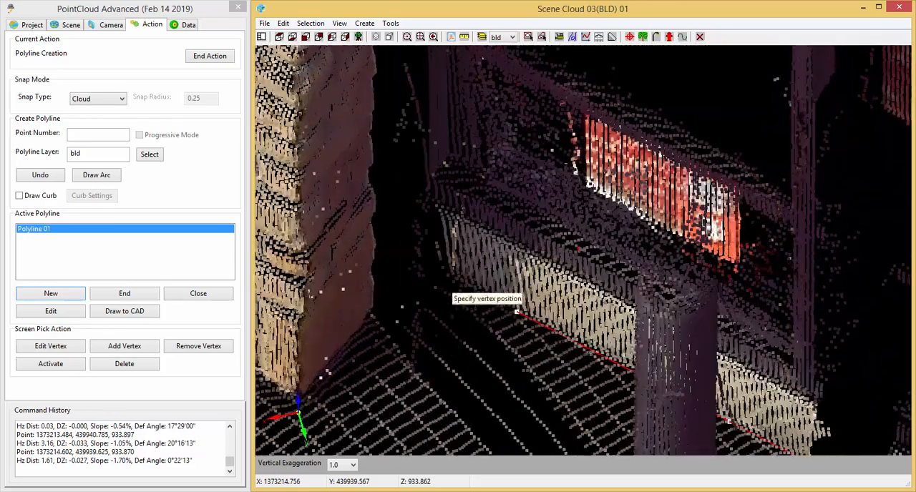
pyautogui.scroll(4, 442, 280)
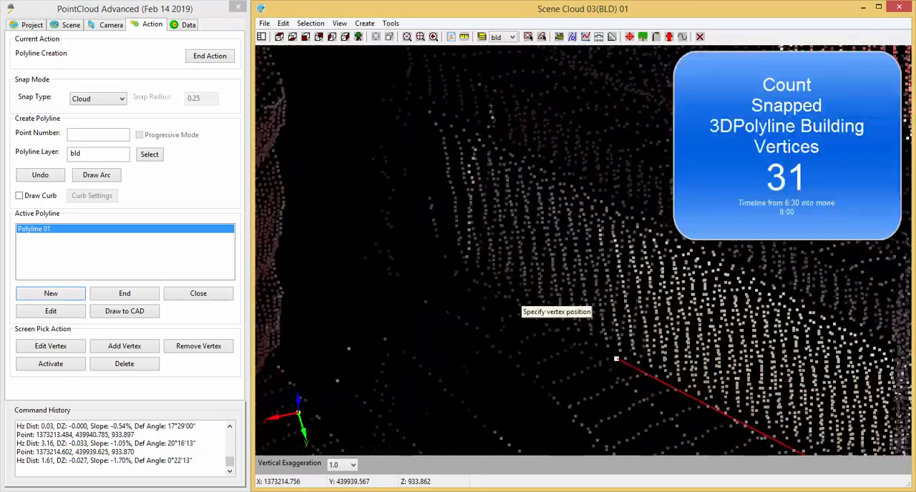
pyautogui.click(452, 276)
pyautogui.scroll(-3, 538, 333)
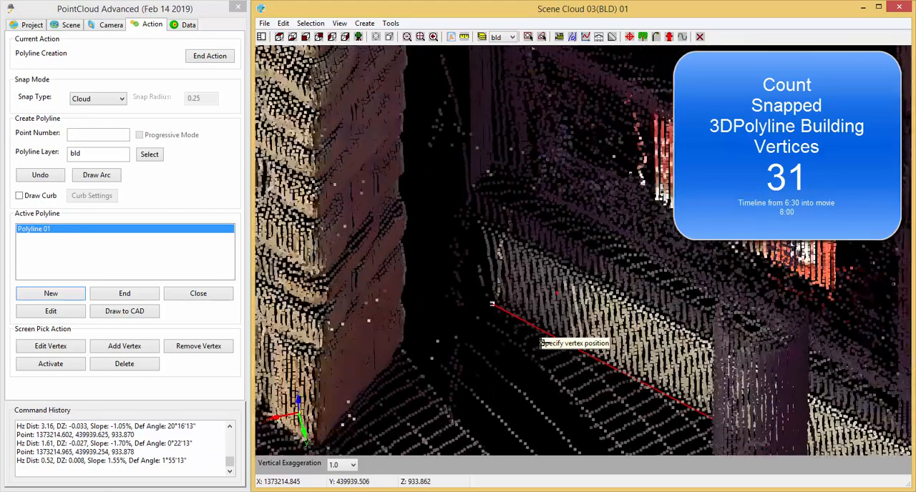
# Snap the thirty-second vertex across the dark gap at the back edge of the next stone pier's return face, about 0.63 units away.
pyautogui.moveTo(545, 362); pyautogui.dragTo(553, 301, button='middle')
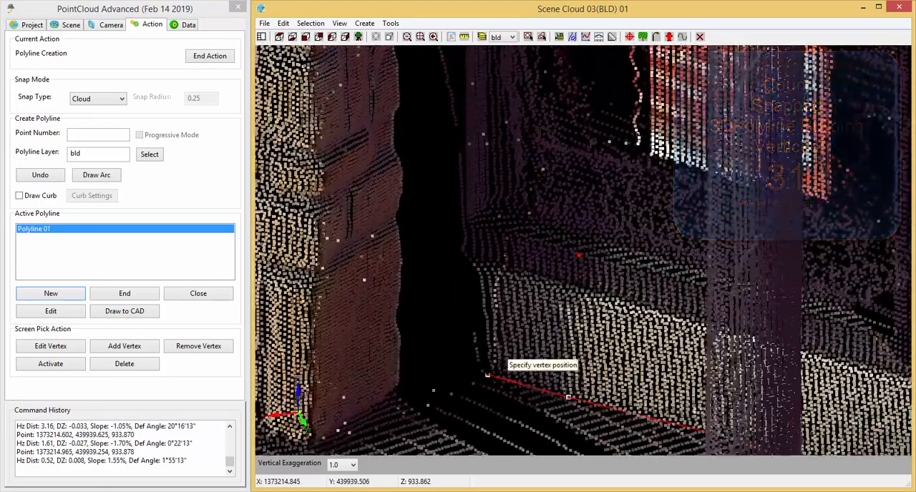
pyautogui.scroll(3, 422, 398)
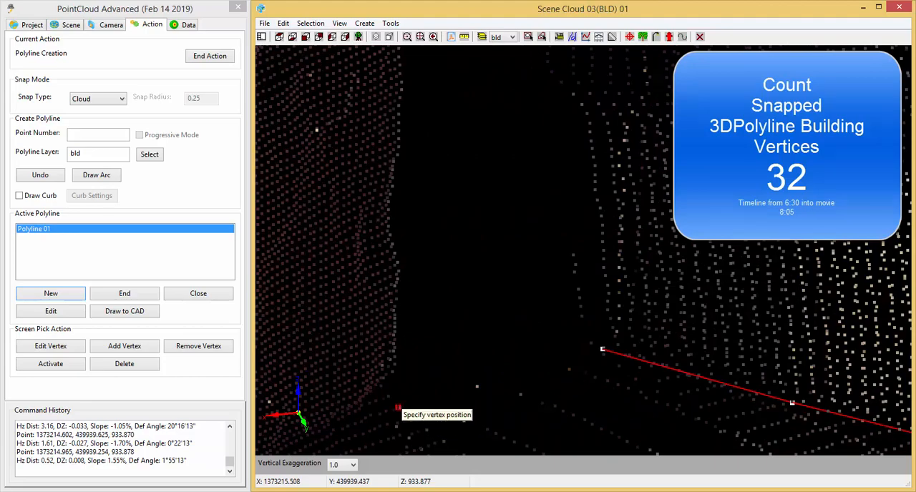
pyautogui.click(367, 403)
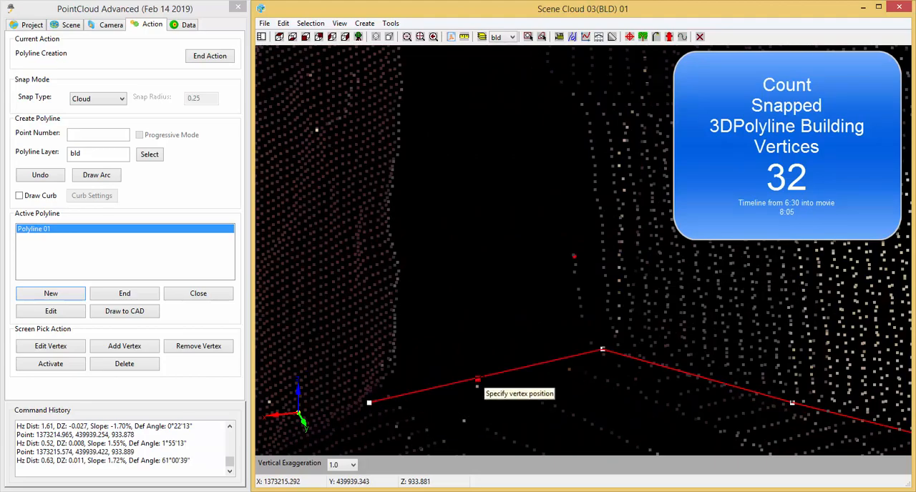
# Snap the thirty-third vertex at the base of the stone pier's front corner, about 0.76 units from the thirty-second.
pyautogui.scroll(-3, 490, 375)
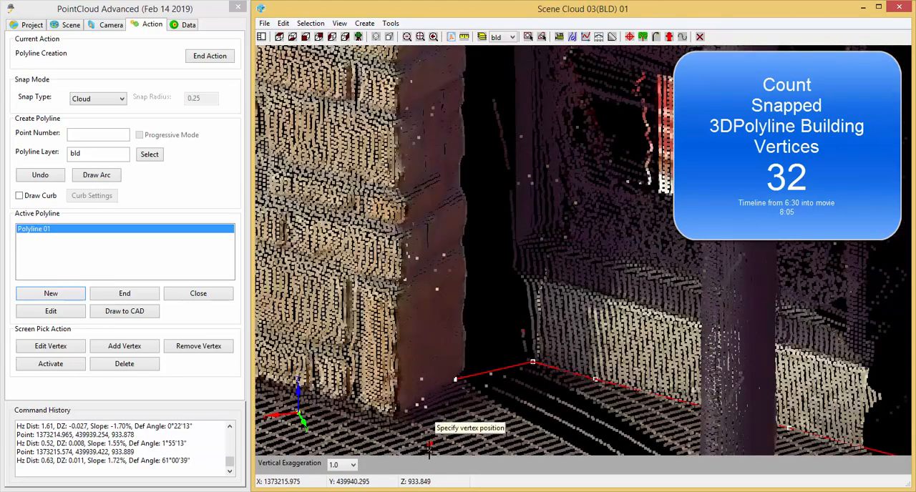
pyautogui.scroll(5, 544, 362)
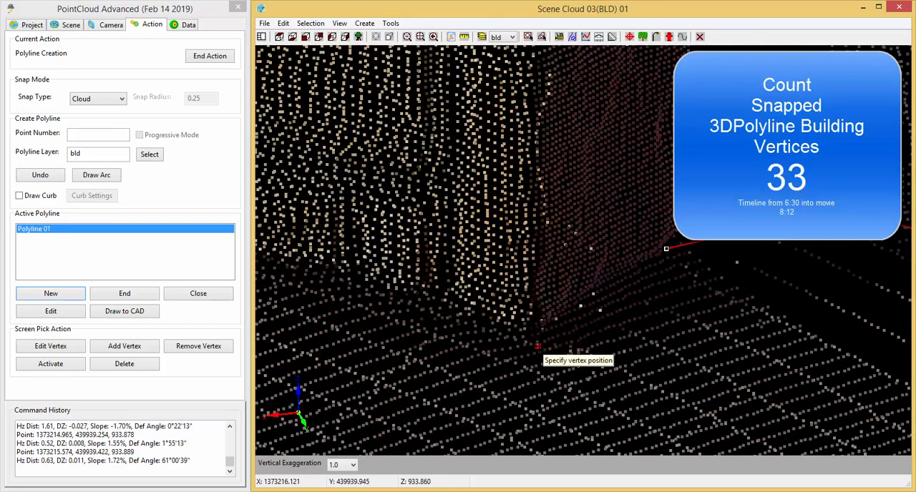
pyautogui.click(537, 346)
# Snap the thirty-fourth vertex partway along the base of the stone pier's front face, about 2.23 units from the thirty-third.
pyautogui.moveTo(360, 413); pyautogui.dragTo(512, 418, button='middle')
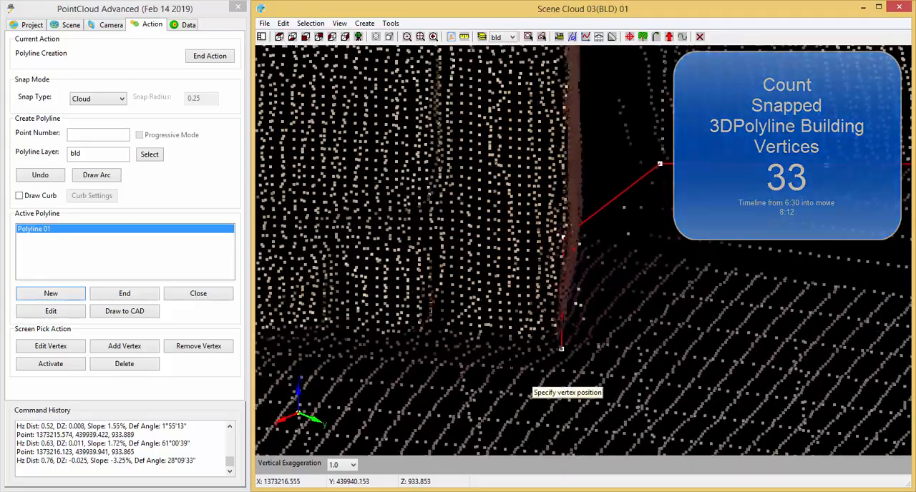
pyautogui.moveTo(521, 379); pyautogui.dragTo(409, 364, button='middle')
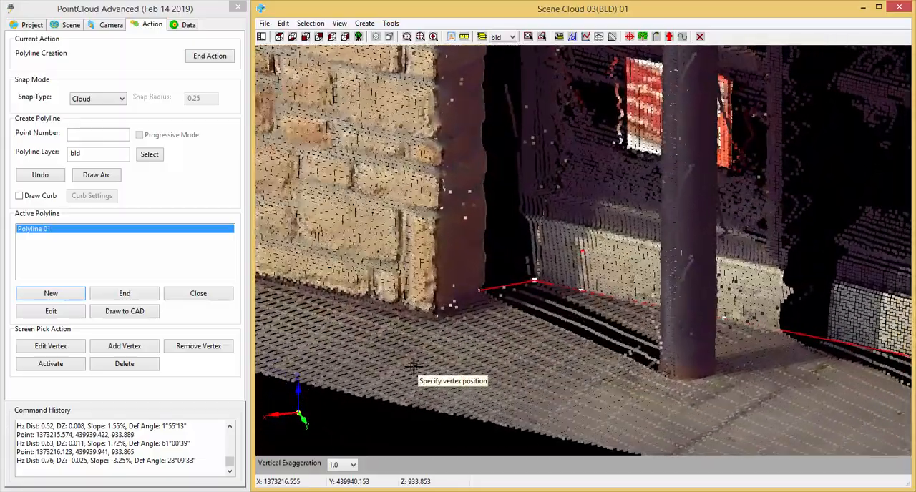
pyautogui.scroll(6, 476, 292)
pyautogui.scroll(3, 479, 295)
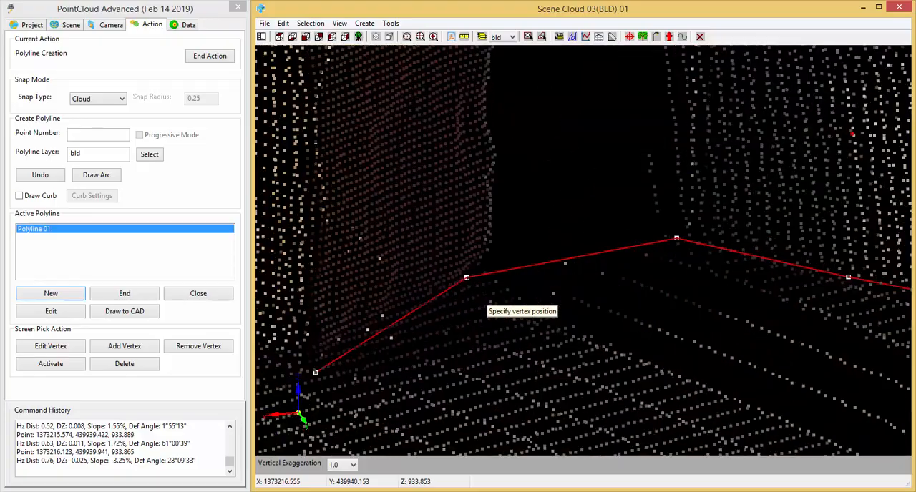
pyautogui.scroll(-6, 485, 297)
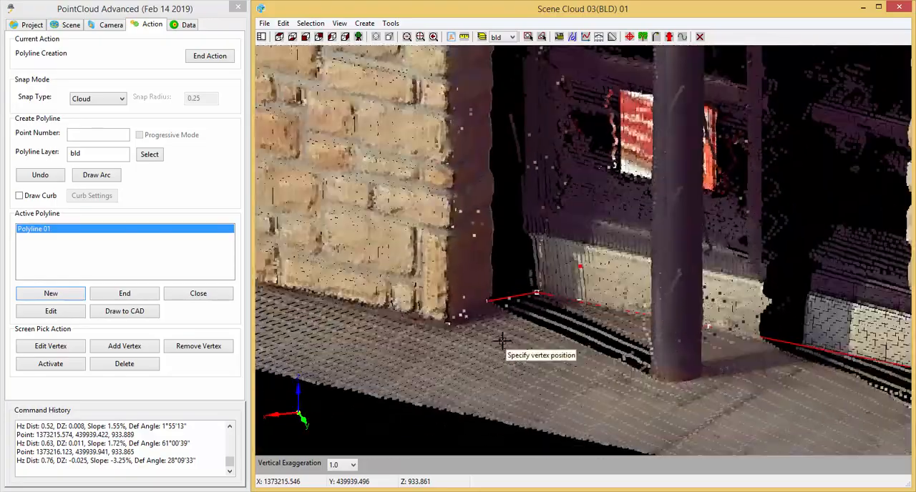
pyautogui.moveTo(372, 335); pyautogui.dragTo(606, 364, button='middle')
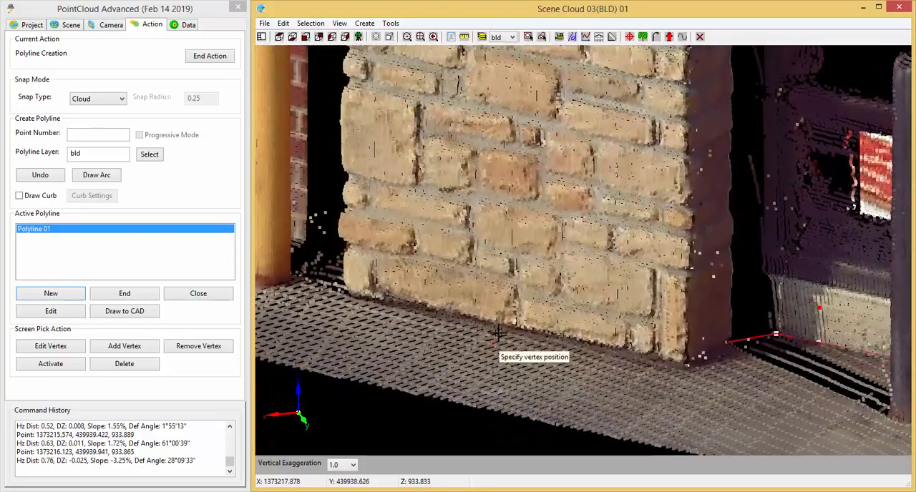
pyautogui.scroll(5, 499, 333)
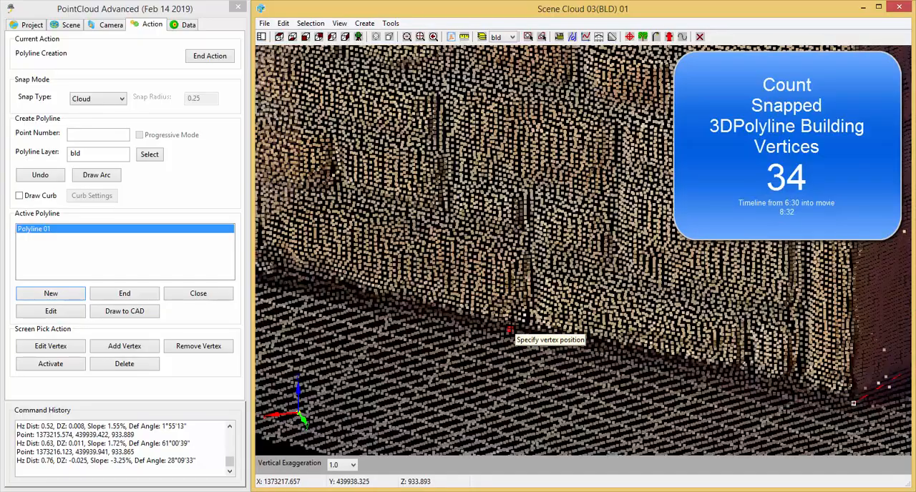
pyautogui.click(509, 329)
# Snap the thirty-fifth vertex at the base of the stone pier's far corner near the yellow post, about 2.01 units from the thirty-fourth.
pyautogui.moveTo(448, 357); pyautogui.dragTo(472, 375, button='middle')
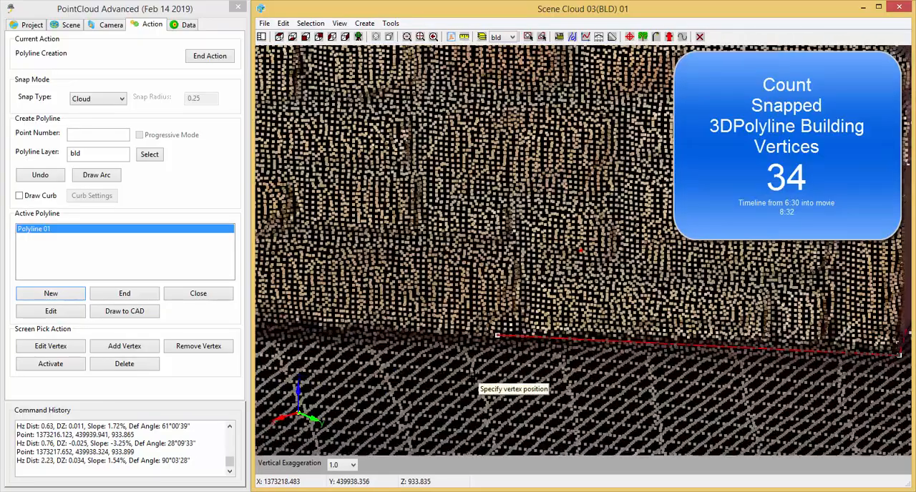
pyautogui.moveTo(400, 367); pyautogui.dragTo(768, 332, button='middle')
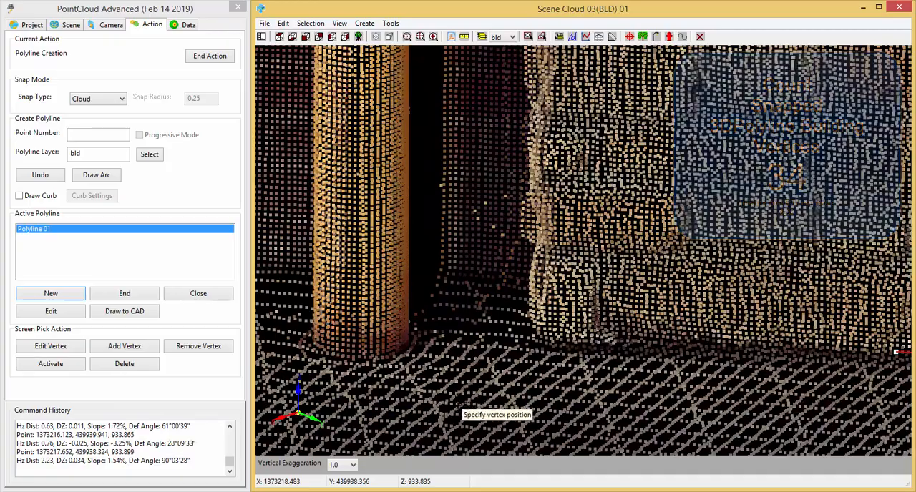
pyautogui.moveTo(469, 340); pyautogui.dragTo(554, 374, button='middle')
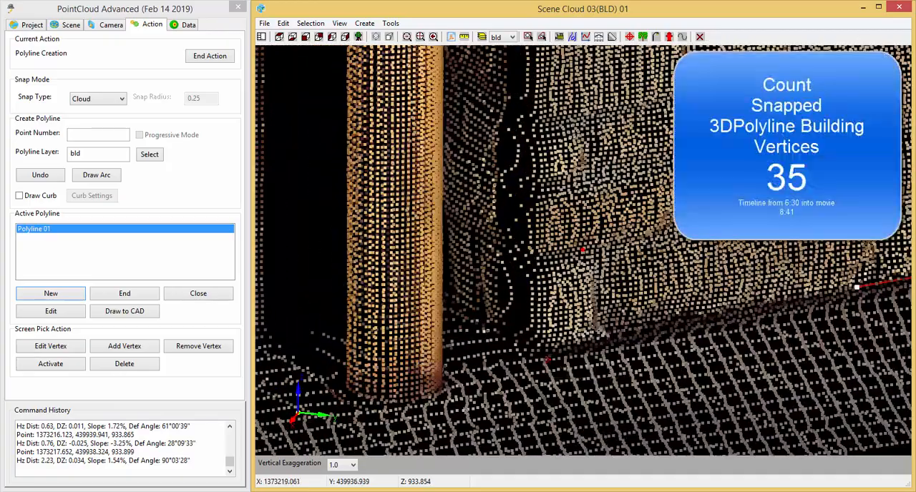
pyautogui.click(542, 360)
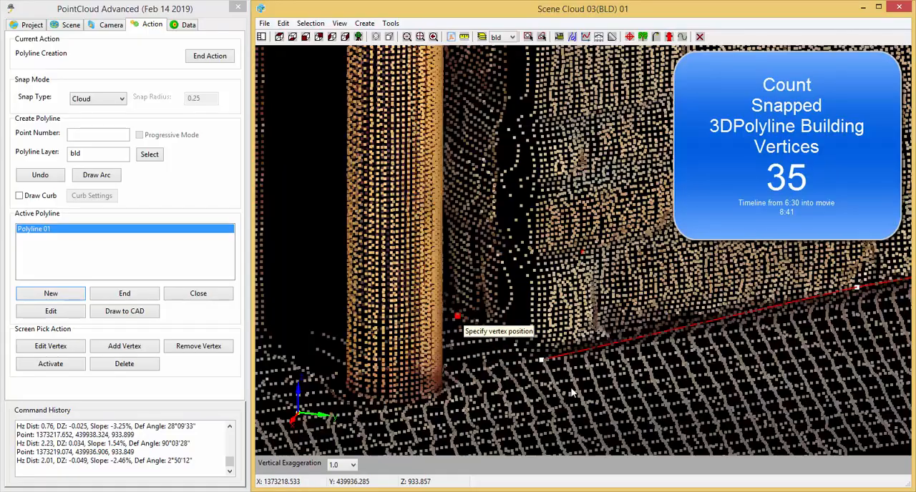
# Snap the thirty-sixth vertex at the recess base behind the yellow post, about 1.03 units from the thirty-fifth.
pyautogui.moveTo(588, 408); pyautogui.dragTo(530, 412, button='middle')
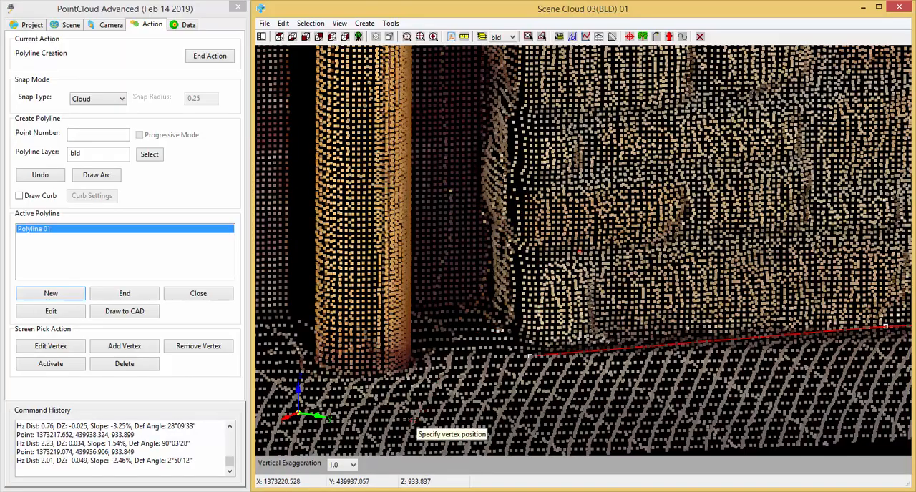
pyautogui.moveTo(411, 425); pyautogui.dragTo(655, 420, button='middle')
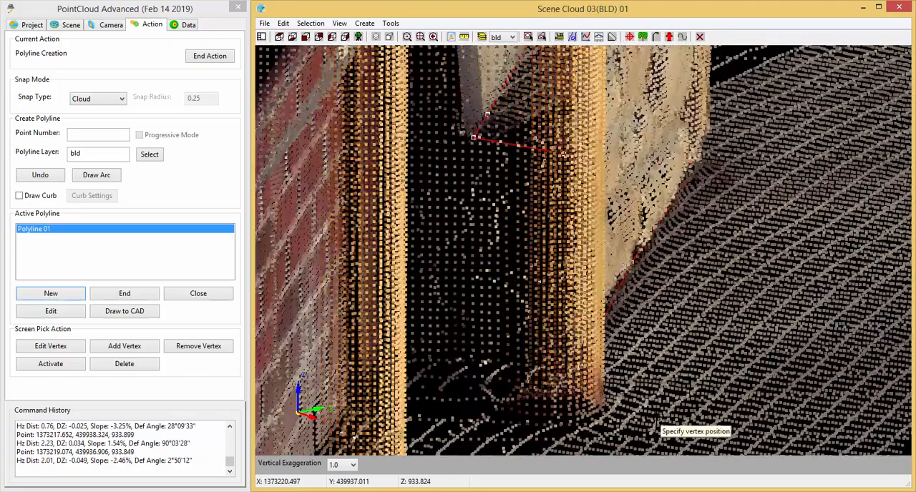
pyautogui.scroll(3, 656, 423)
pyautogui.scroll(2, 387, 353)
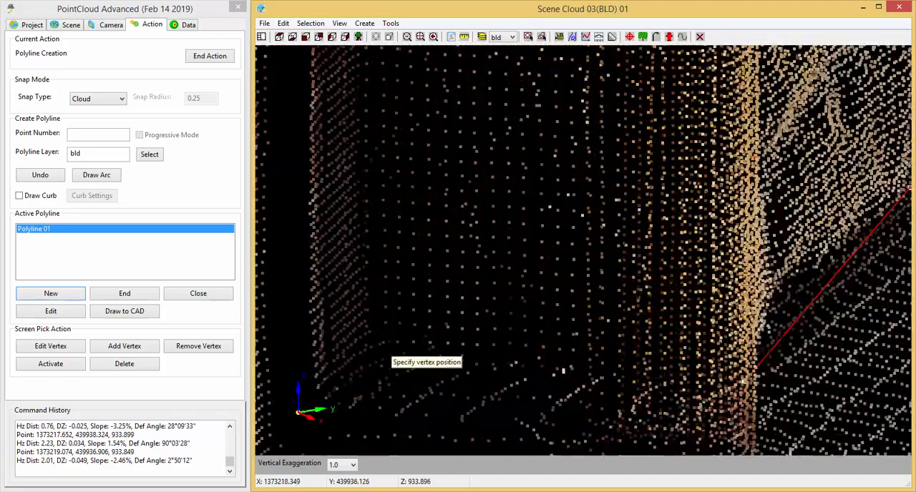
pyautogui.scroll(1, 390, 358)
pyautogui.scroll(2, 399, 381)
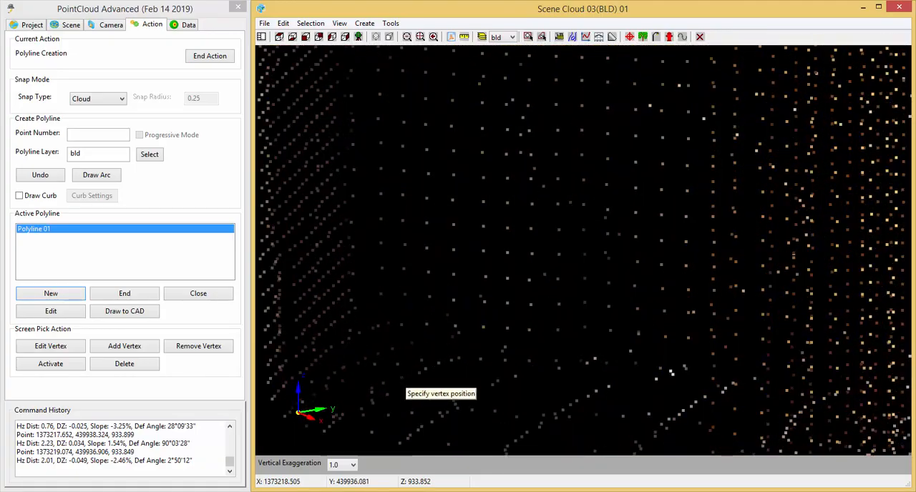
pyautogui.click(392, 350)
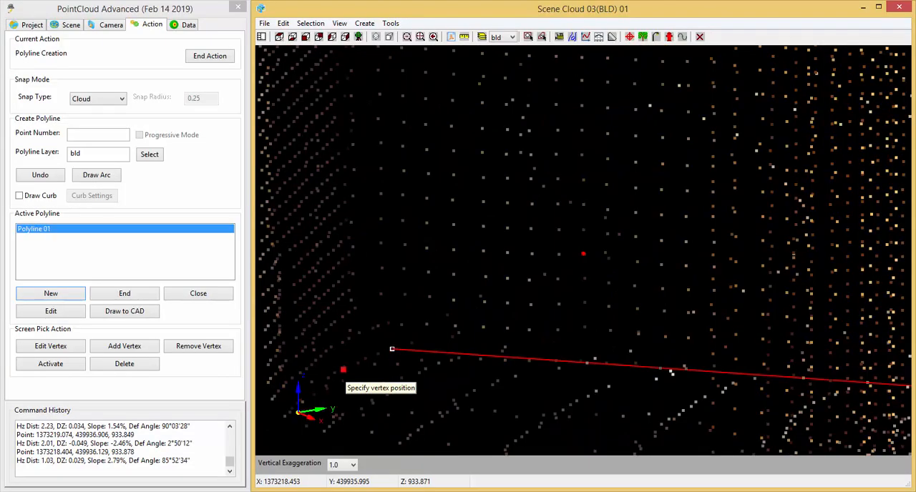
# Undo the thirty-sixth vertex and snap it again at the stone pier's recess base, about 0.93 units from the thirty-fifth.
pyautogui.scroll(-4, 322, 387)
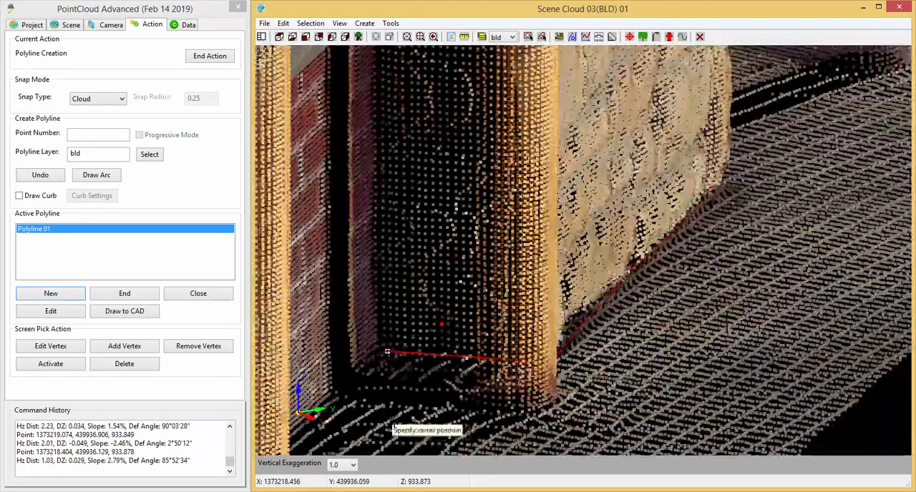
pyautogui.moveTo(587, 421); pyautogui.dragTo(357, 385, button='middle')
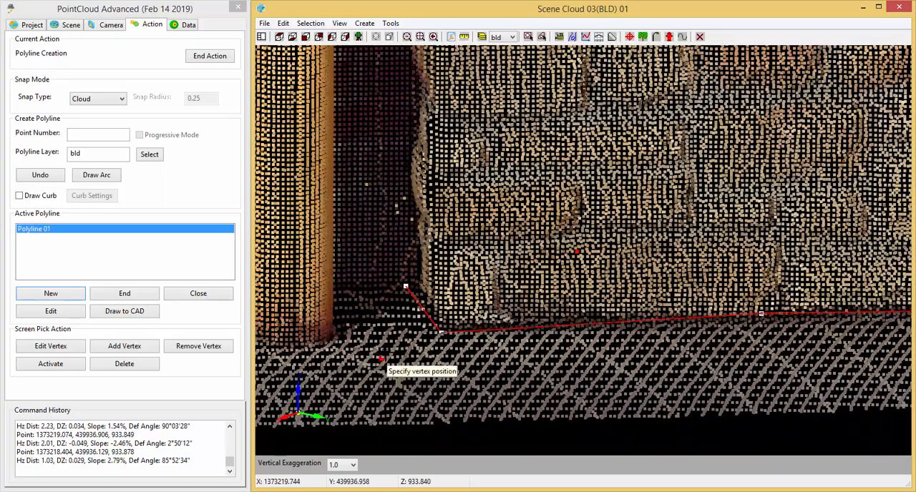
pyautogui.scroll(5, 410, 312)
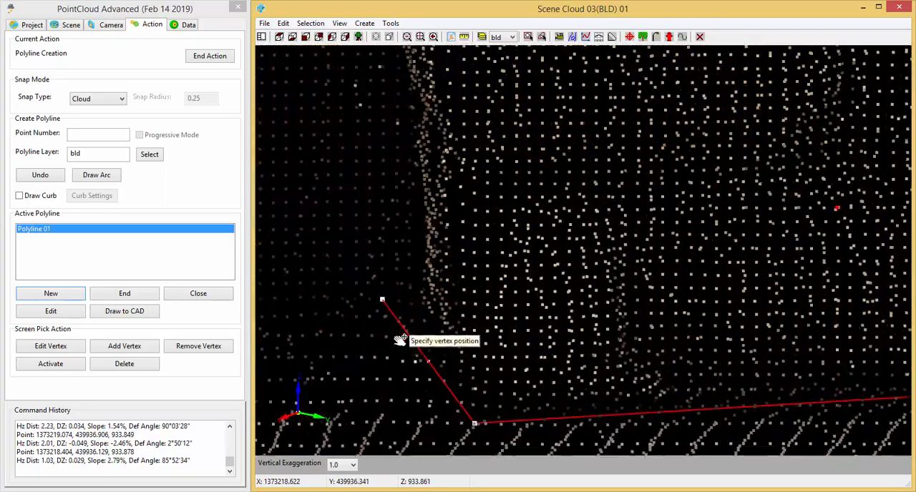
pyautogui.click(40, 178)
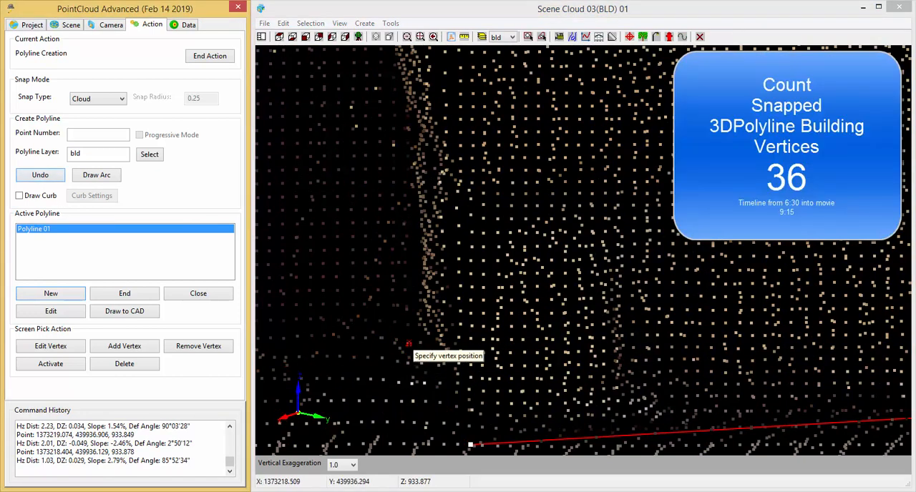
pyautogui.click(405, 336)
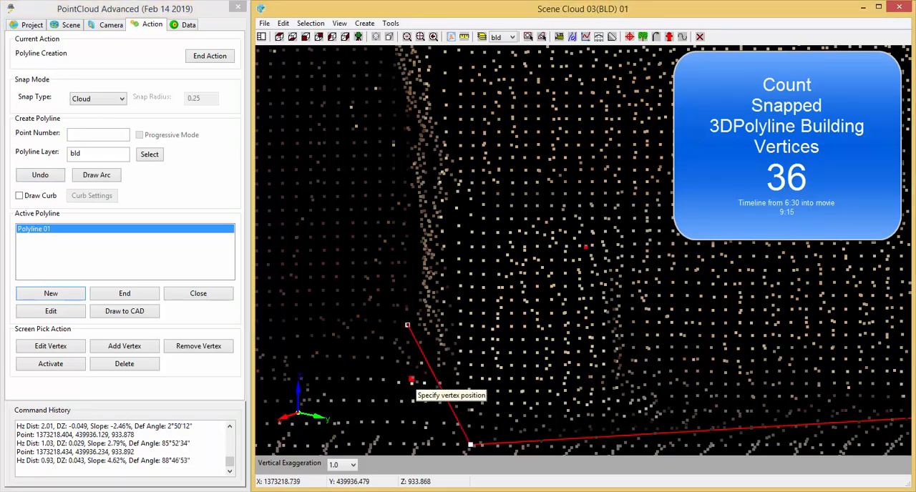
# Snap the thirty-seventh vertex at the outer end of the recess base behind the yellow post, about 0.39 units from the thirty-sixth.
pyautogui.moveTo(559, 398); pyautogui.dragTo(784, 252, button='middle')
pyautogui.scroll(-3, 830, 330)
pyautogui.moveTo(466, 425); pyautogui.dragTo(558, 402, button='middle')
pyautogui.scroll(2, 501, 320)
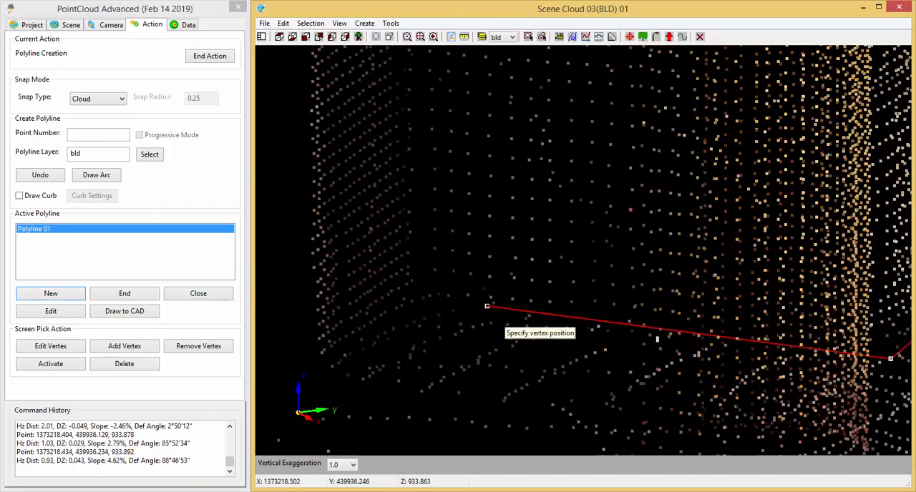
pyautogui.scroll(-3, 501, 320)
pyautogui.moveTo(519, 339); pyautogui.dragTo(502, 368, button='middle')
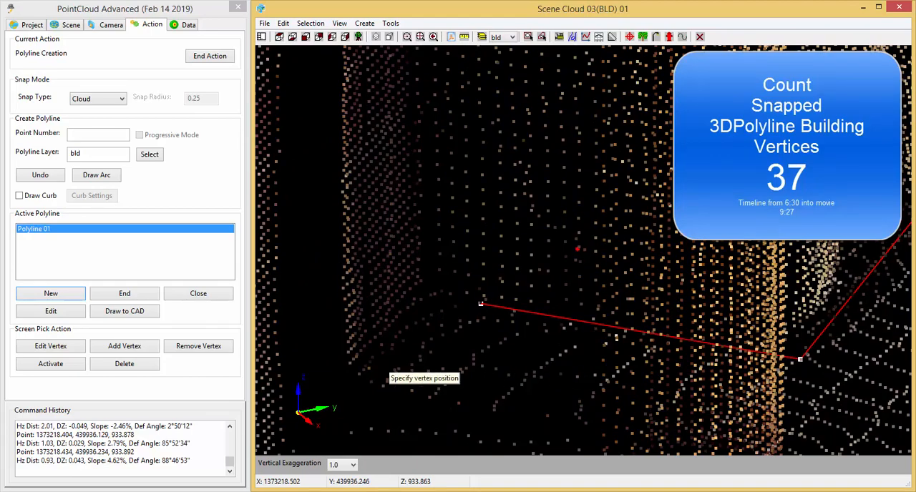
pyautogui.click(381, 344)
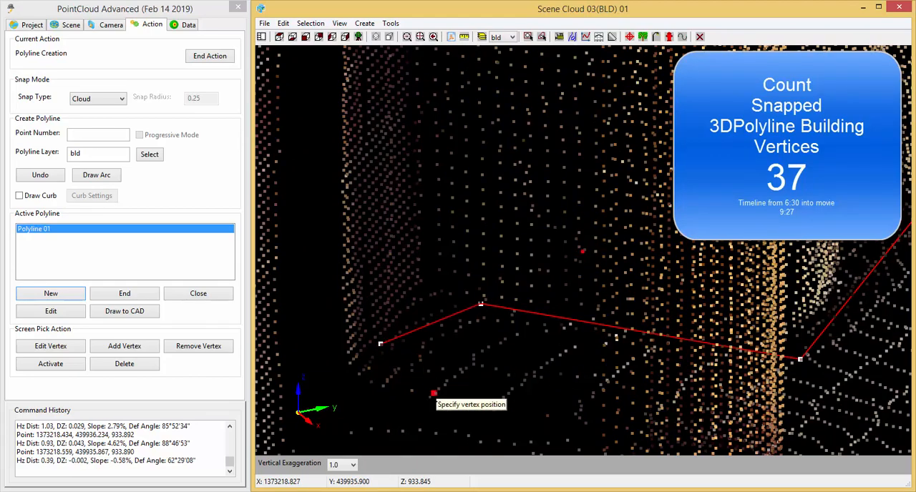
# Examine the base of the brick wall behind the yellow posts and below the service window for the next vertex position.
pyautogui.scroll(-3, 435, 383)
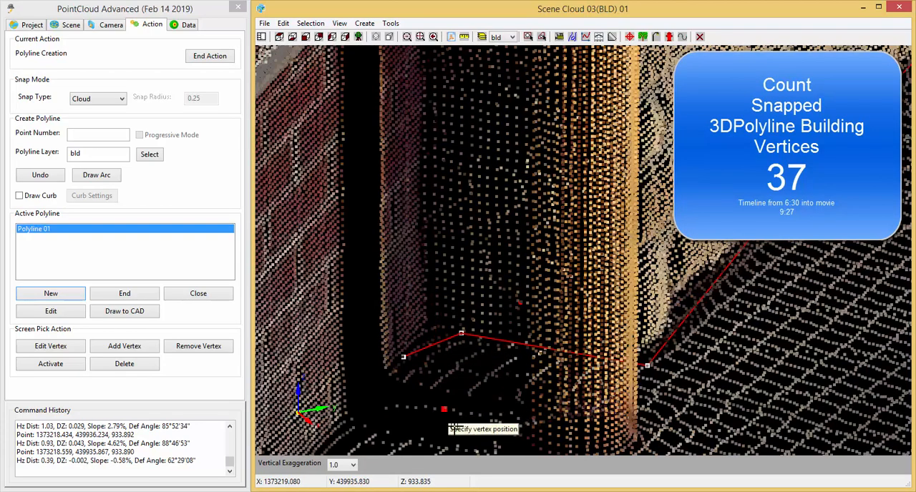
pyautogui.moveTo(455, 428); pyautogui.dragTo(434, 307, button='middle')
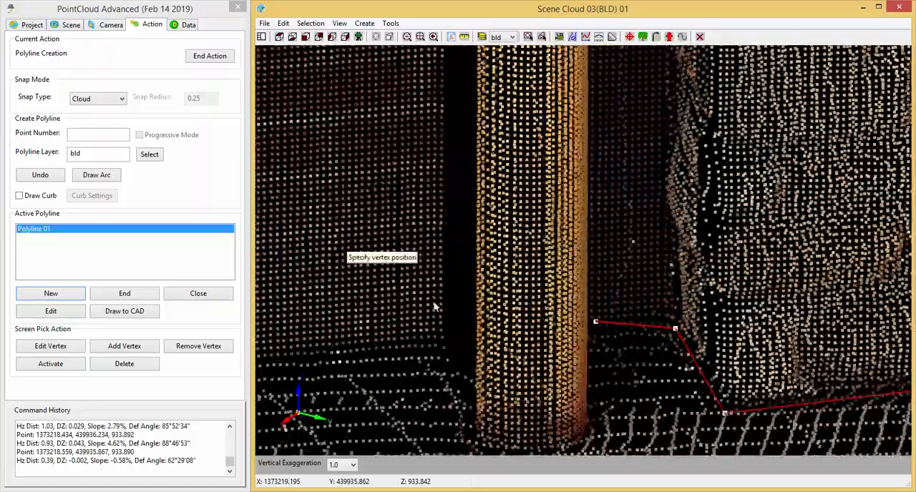
pyautogui.moveTo(622, 405); pyautogui.dragTo(574, 363, button='middle')
pyautogui.moveTo(571, 415); pyautogui.dragTo(423, 395, button='middle')
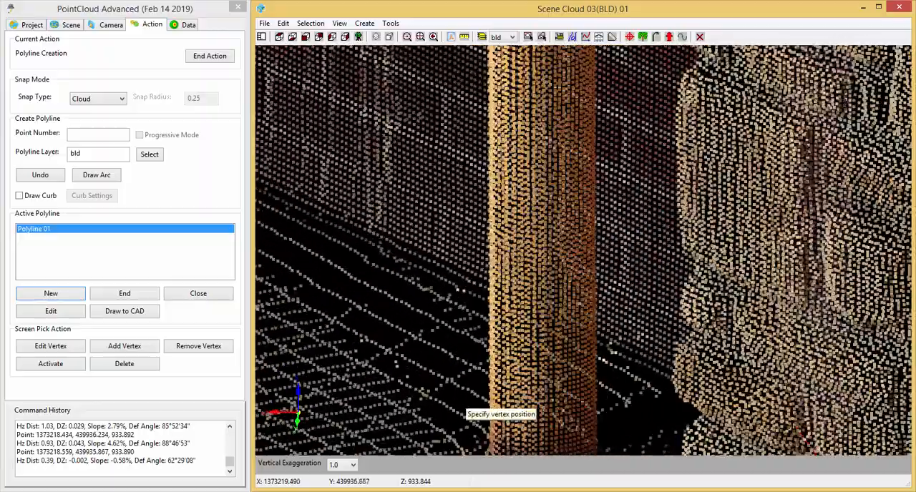
pyautogui.moveTo(347, 272); pyautogui.dragTo(460, 347, button='middle')
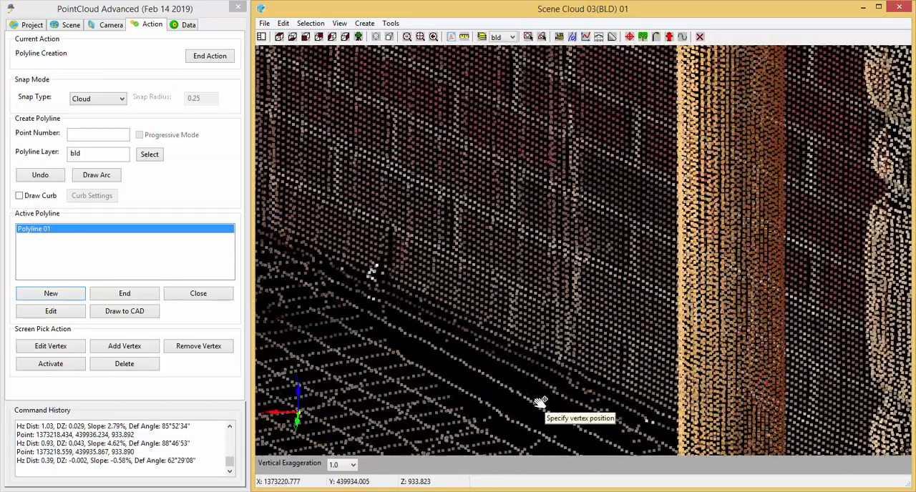
pyautogui.moveTo(374, 270); pyautogui.dragTo(459, 372, button='middle')
pyautogui.scroll(-8, 513, 395)
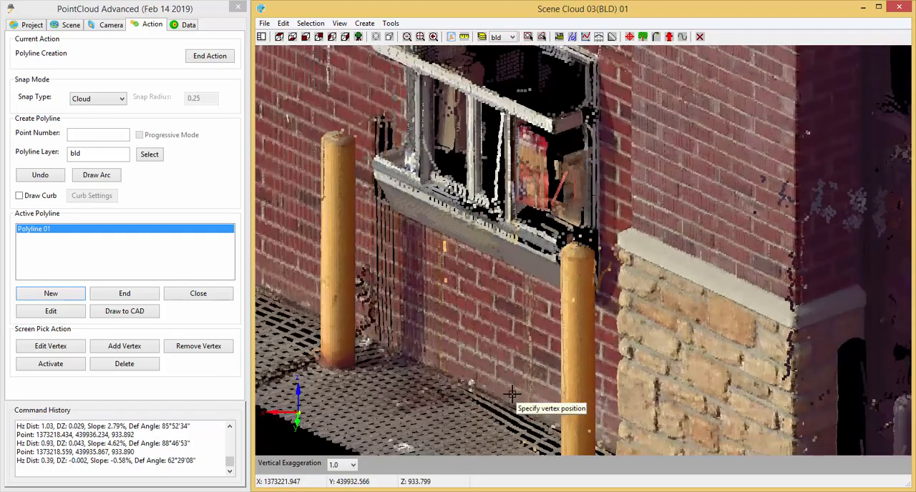
pyautogui.scroll(-3, 512, 395)
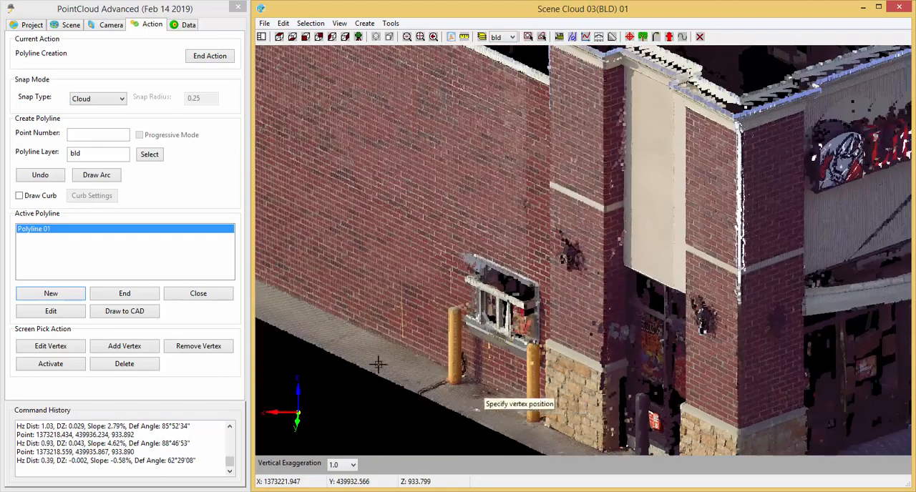
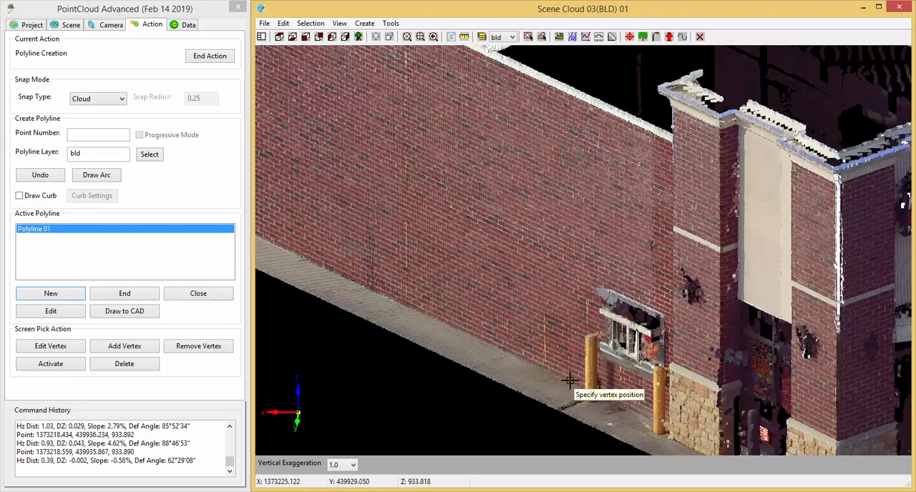
# Snap two vertices along the brick wall base, about 9.70 units past the recess corner and another 4.66 units farther along.
pyautogui.scroll(8, 570, 382)
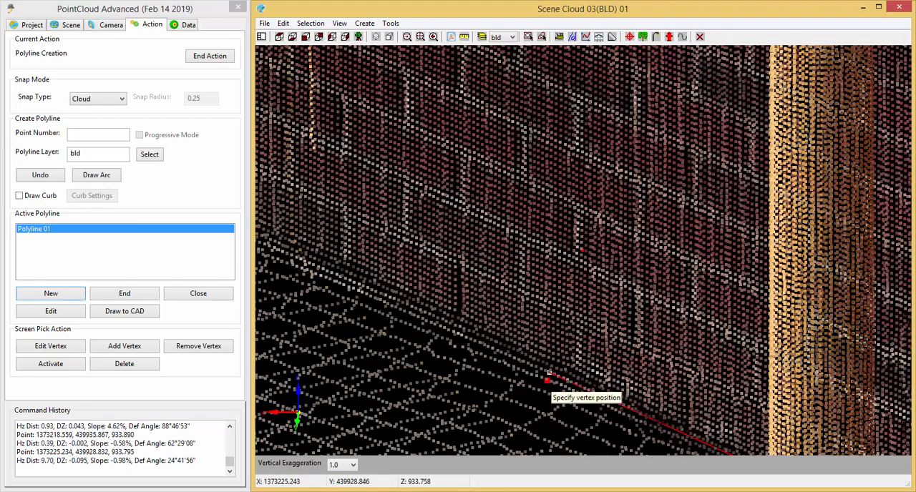
pyautogui.moveTo(446, 395); pyautogui.dragTo(382, 289, button='middle')
pyautogui.scroll(6, 354, 275)
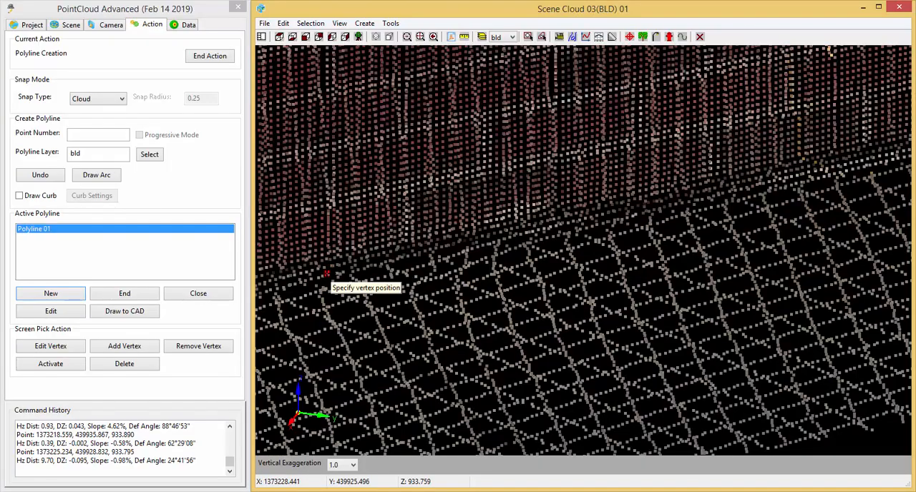
pyautogui.click(323, 276)
# Undo the last wall-base vertex and snap it again closer to the brick face, about 4.73 units from the previous vertex.
pyautogui.moveTo(303, 391); pyautogui.dragTo(588, 414, button='middle')
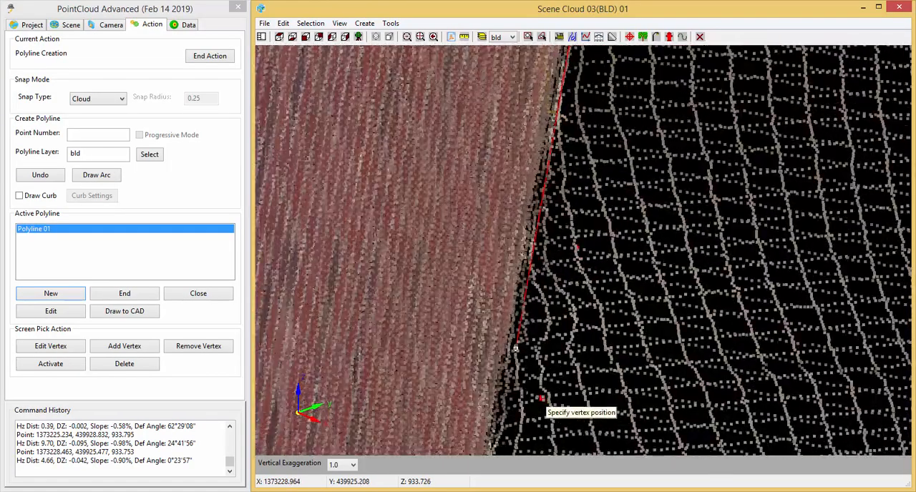
pyautogui.scroll(4, 541, 398)
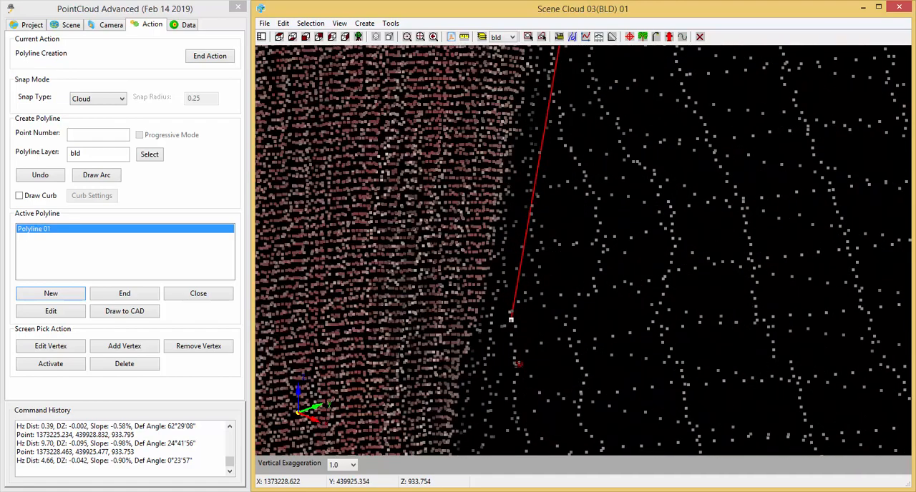
pyautogui.click(41, 177)
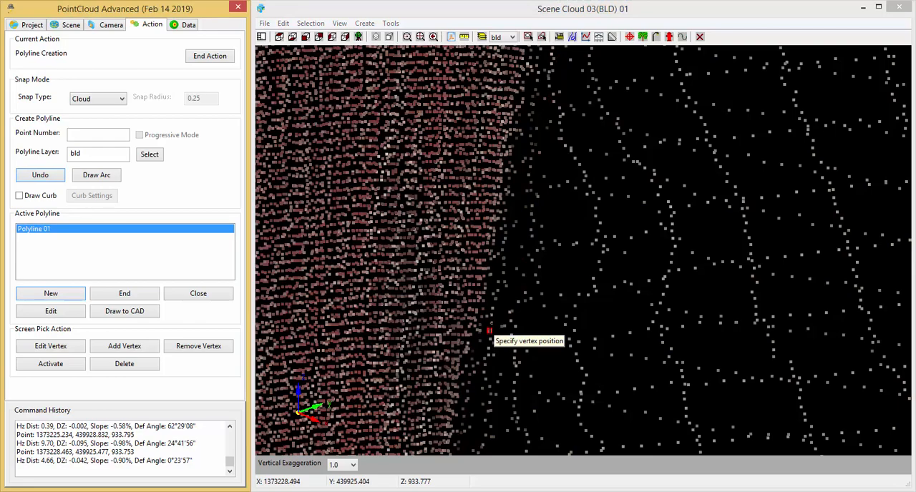
pyautogui.click(490, 326)
# Snap the next vertex farther along the long brick wall where its pale base meets the slab, about 19.46 units away.
pyautogui.moveTo(656, 423); pyautogui.dragTo(510, 352, button='middle')
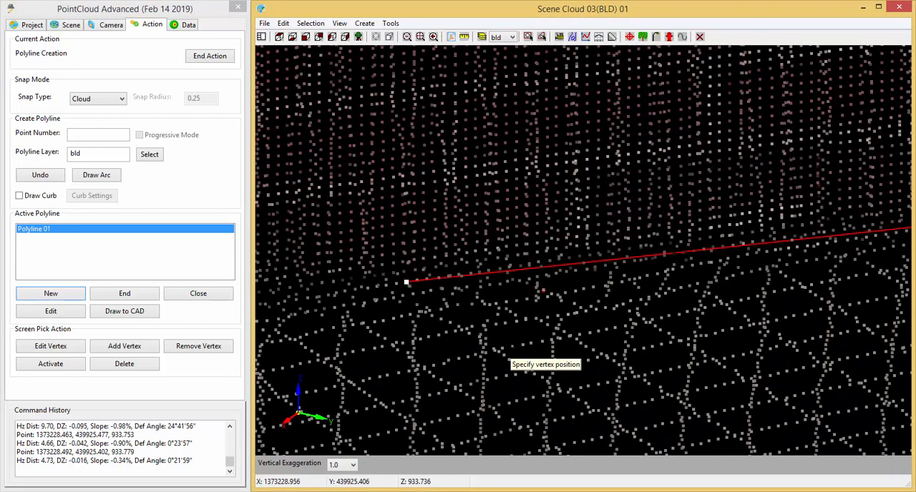
pyautogui.scroll(-4, 509, 351)
pyautogui.moveTo(435, 381); pyautogui.dragTo(709, 333, button='middle')
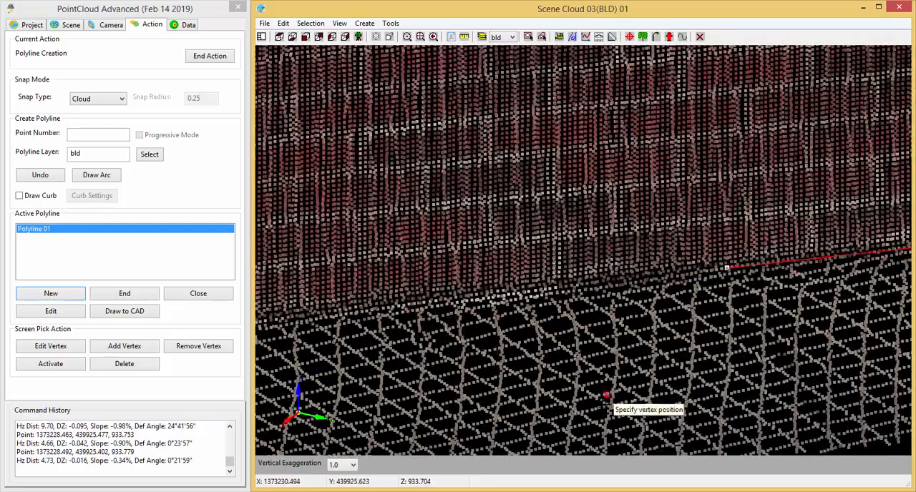
pyautogui.moveTo(607, 398); pyautogui.dragTo(463, 416, button='middle')
pyautogui.scroll(-3, 700, 372)
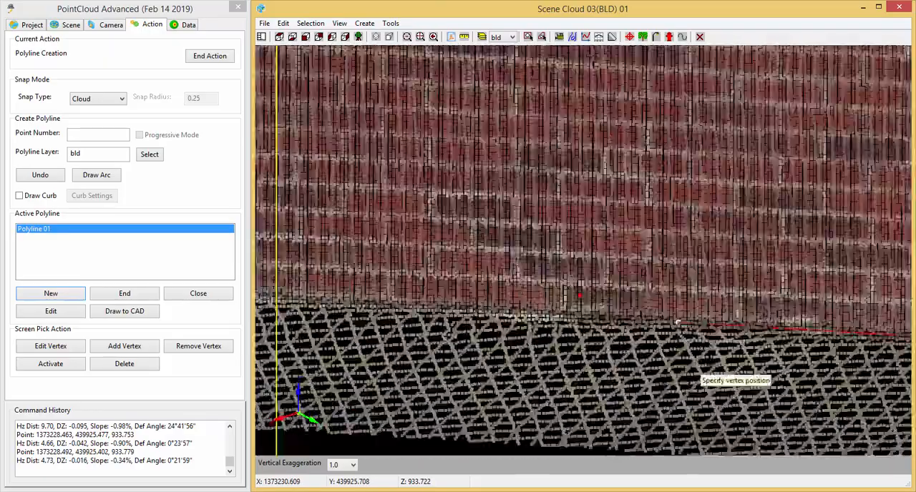
pyautogui.moveTo(504, 374); pyautogui.dragTo(767, 340, button='middle')
pyautogui.scroll(-6, 749, 347)
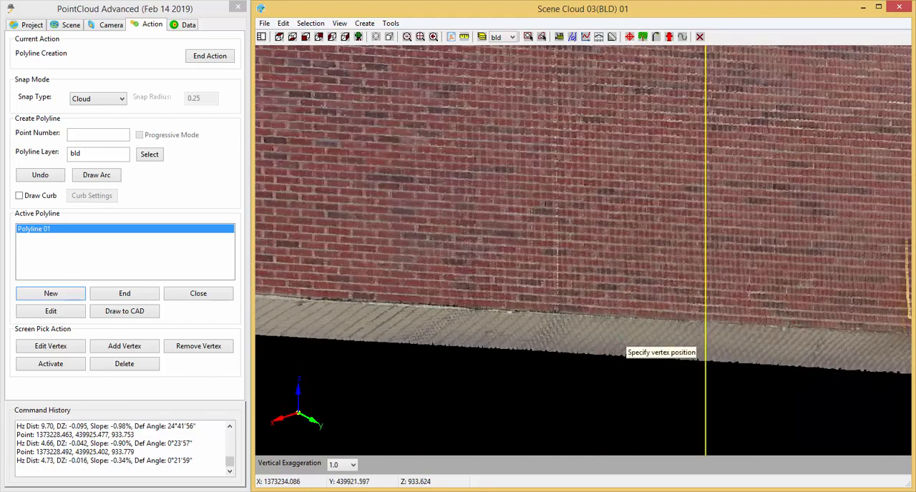
pyautogui.moveTo(697, 395); pyautogui.dragTo(717, 383, button='middle')
pyautogui.scroll(-3, 697, 364)
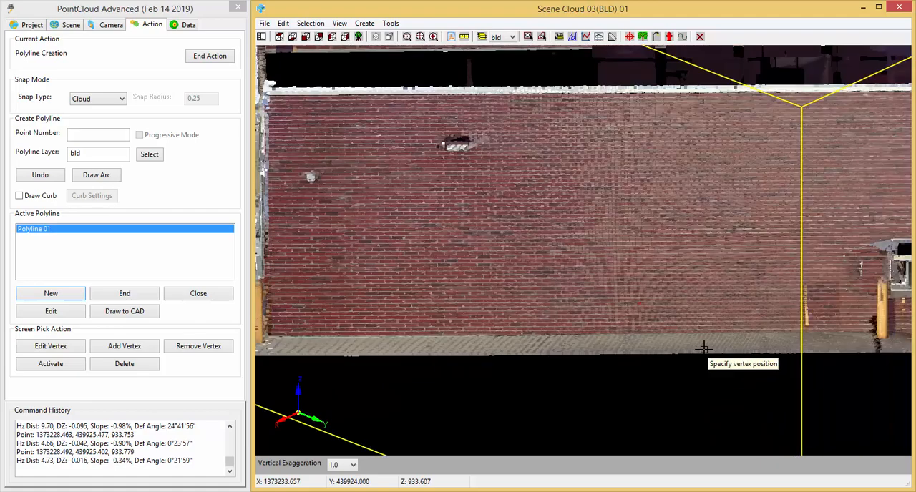
pyautogui.scroll(-2, 679, 380)
pyautogui.scroll(3, 689, 386)
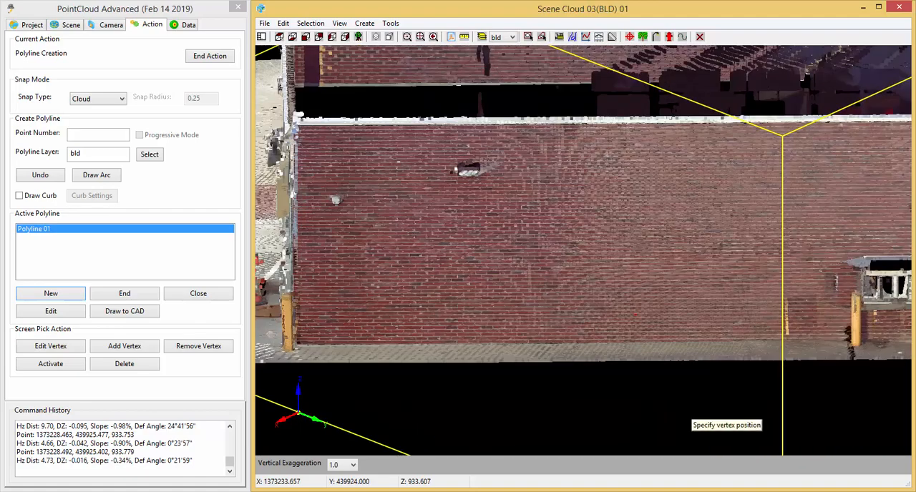
pyautogui.scroll(3, 684, 405)
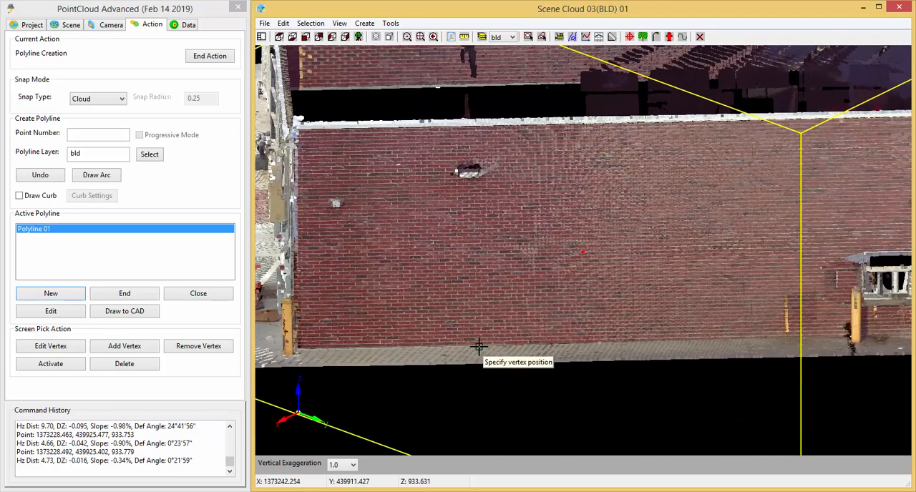
pyautogui.scroll(5, 480, 345)
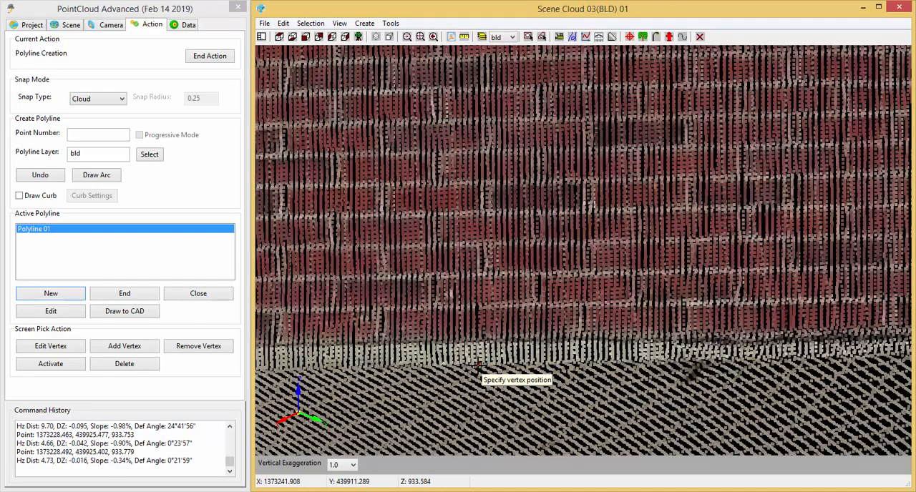
pyautogui.click(478, 367)
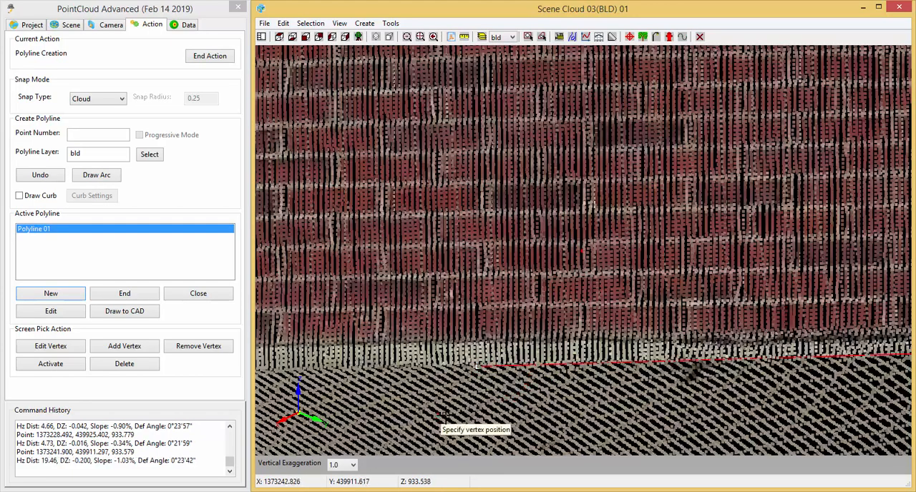
# Check the new segments against the brick wall base and undo the last two vertices.
pyautogui.moveTo(438, 417); pyautogui.dragTo(669, 390, button='middle')
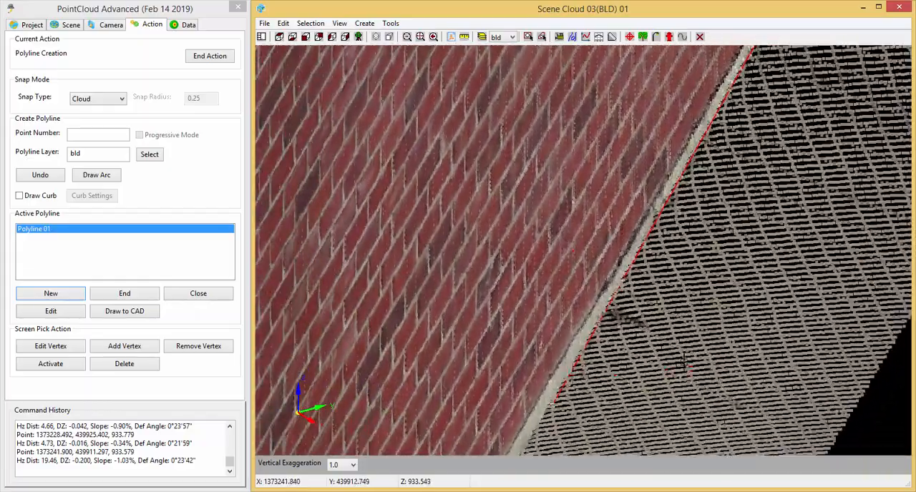
pyautogui.moveTo(742, 242); pyautogui.dragTo(637, 391, button='middle')
pyautogui.moveTo(678, 258); pyautogui.dragTo(585, 373, button='middle')
pyautogui.moveTo(603, 322); pyautogui.dragTo(538, 428, button='middle')
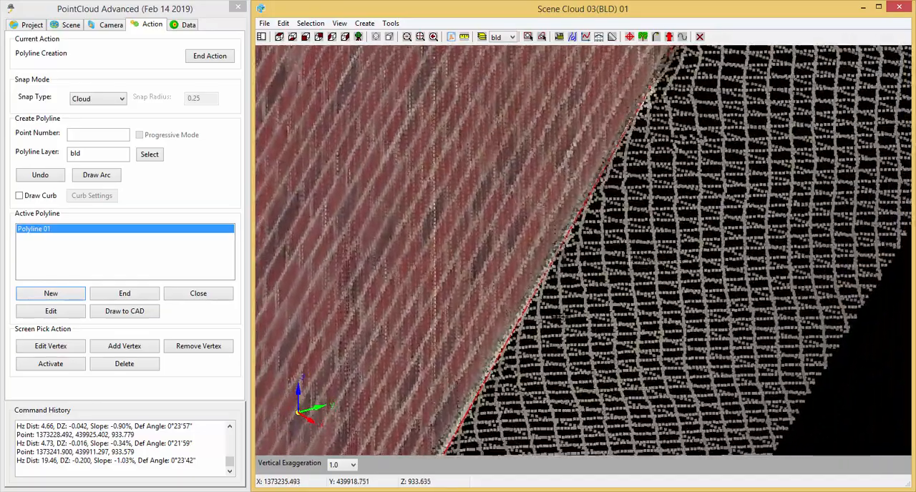
pyautogui.moveTo(533, 333); pyautogui.dragTo(521, 262, button='middle')
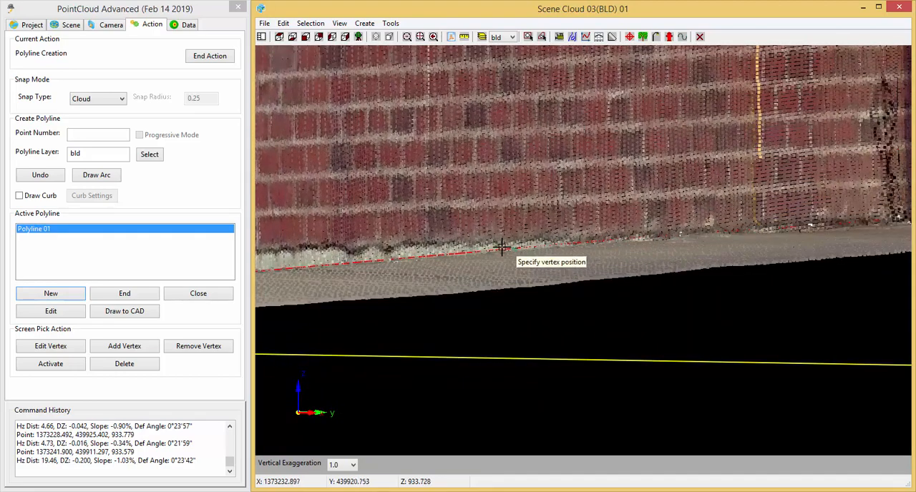
pyautogui.scroll(3, 674, 231)
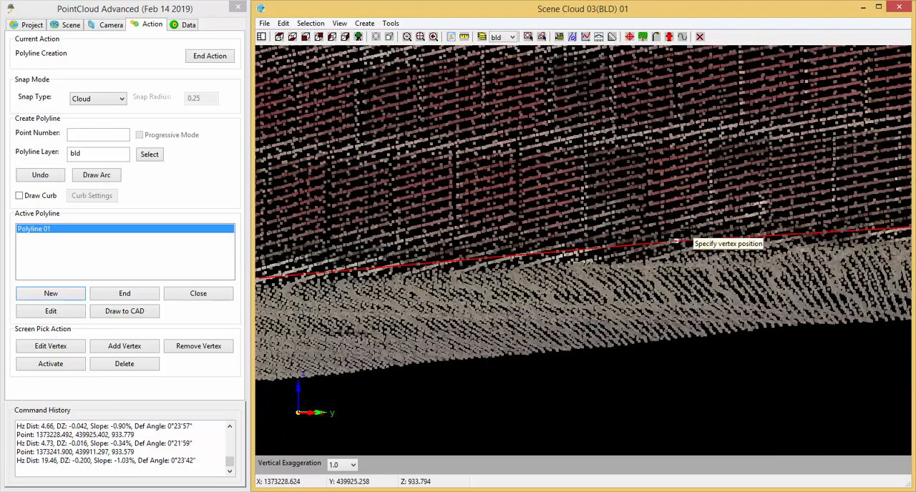
pyautogui.scroll(-2, 698, 252)
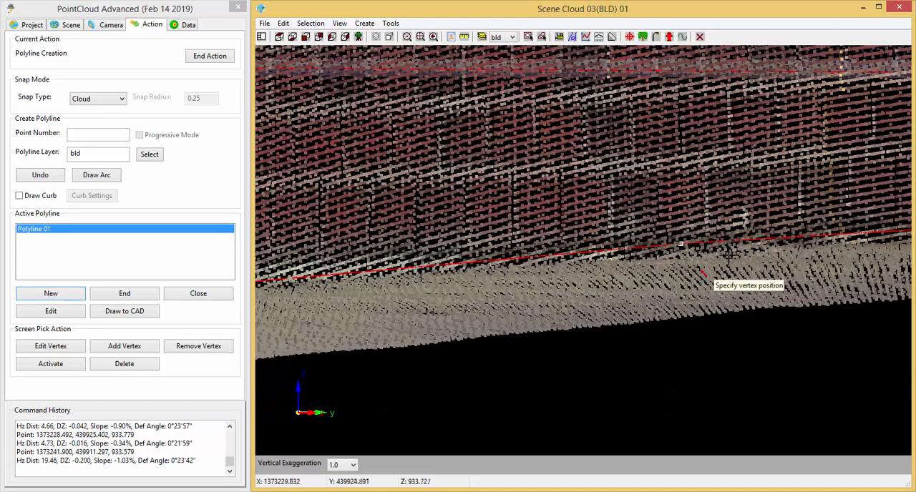
pyautogui.click(43, 179)
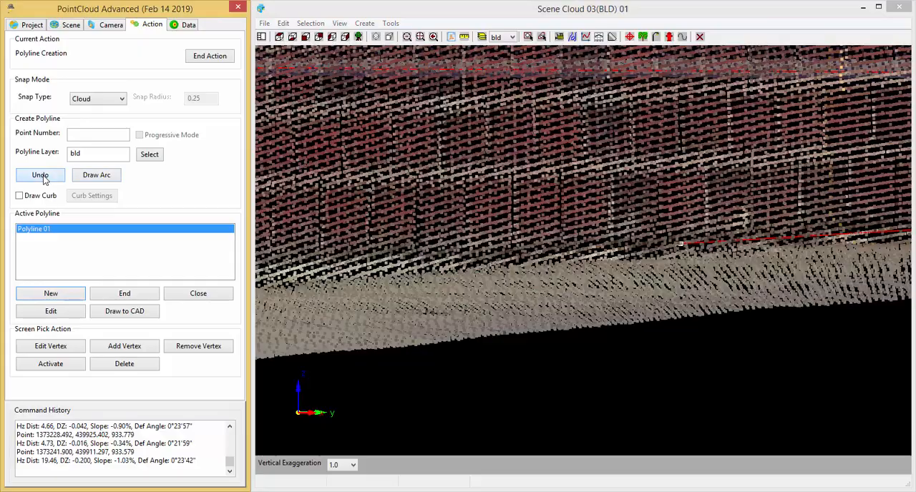
# Snap a replacement vertex where the brick wall base meets the slab, about 9.15 units from the previous vertex.
pyautogui.moveTo(527, 312); pyautogui.dragTo(531, 387, button='middle')
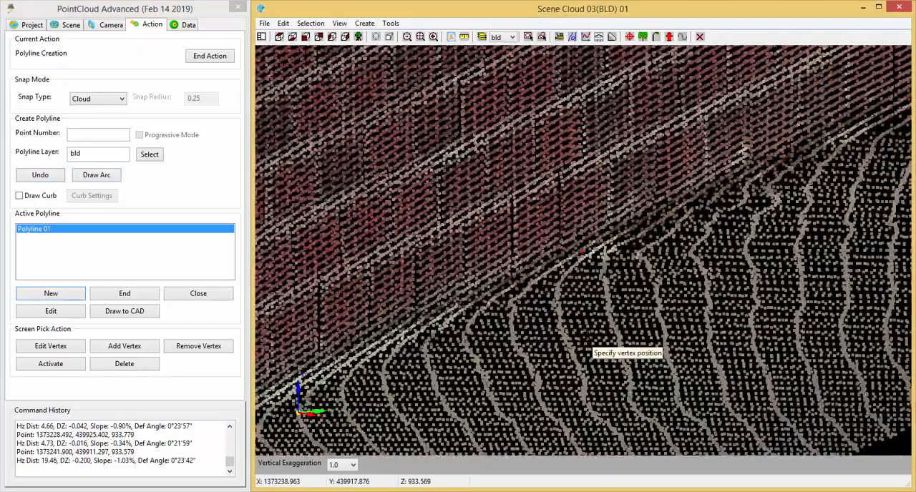
pyautogui.moveTo(542, 421); pyautogui.dragTo(578, 423, button='middle')
pyautogui.scroll(-3, 568, 291)
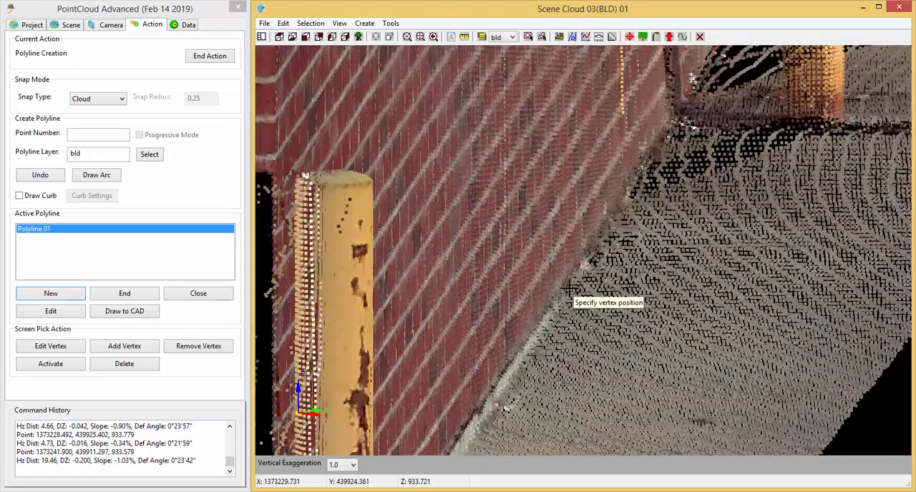
pyautogui.scroll(3, 556, 303)
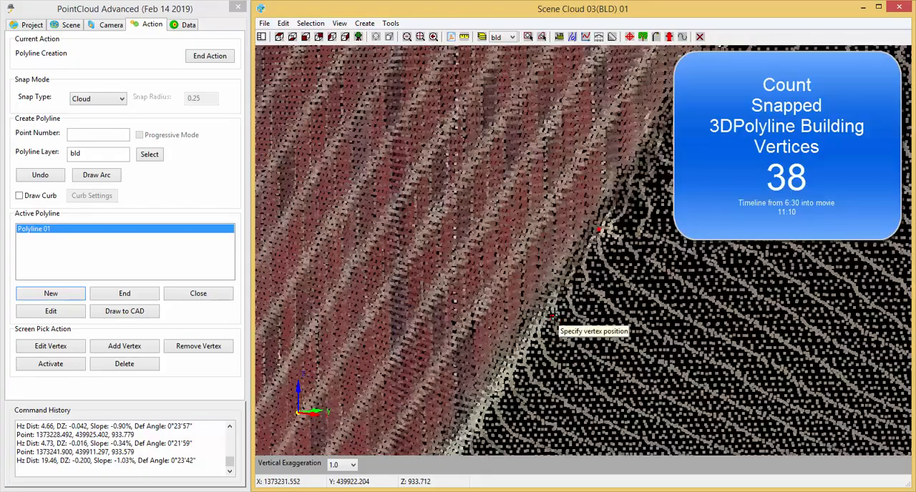
pyautogui.click(555, 317)
# Snap the next vertex at the foot of the wall's pale foundation strip, about 15.07 units from the previous vertex.
pyautogui.moveTo(584, 367); pyautogui.dragTo(584, 366, button='middle')
pyautogui.moveTo(531, 405)
pyautogui.mouseDown(button='middle')
pyautogui.moveTo(566, 413)
pyautogui.moveTo(542, 405)
pyautogui.mouseUp(button='middle')
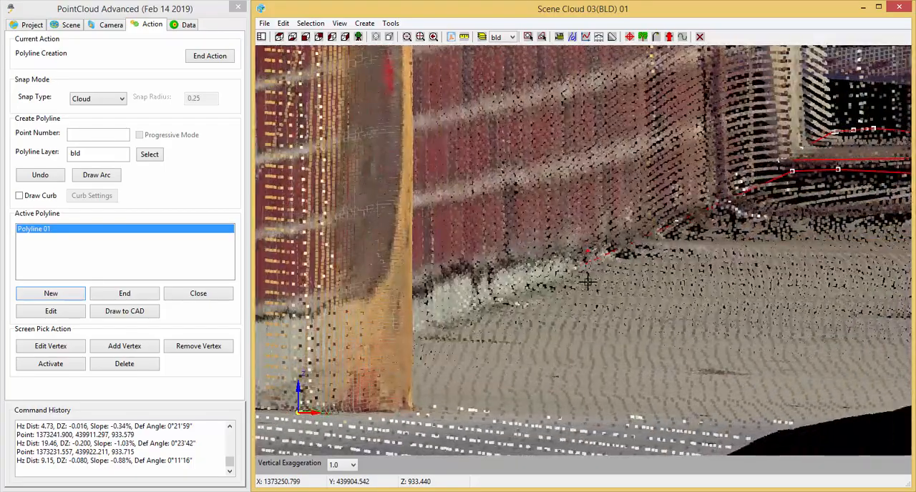
pyautogui.moveTo(636, 402); pyautogui.dragTo(872, 257, button='middle')
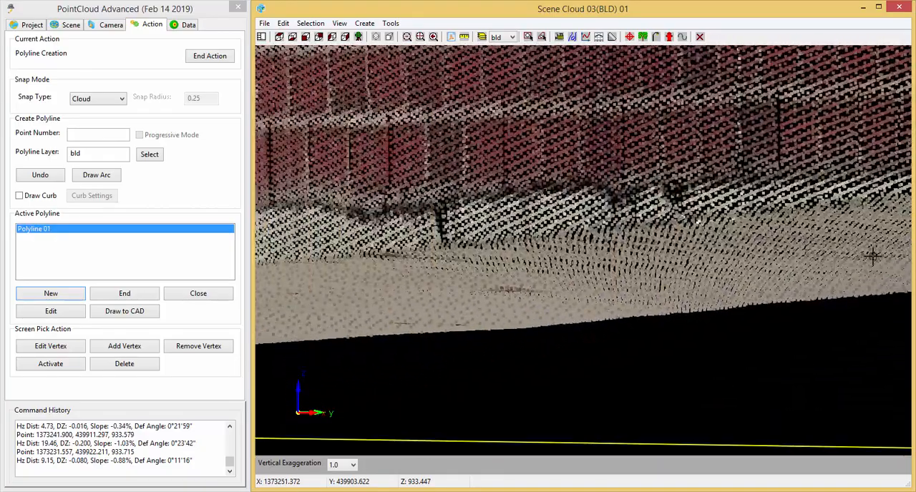
pyautogui.moveTo(371, 307); pyautogui.dragTo(605, 304, button='middle')
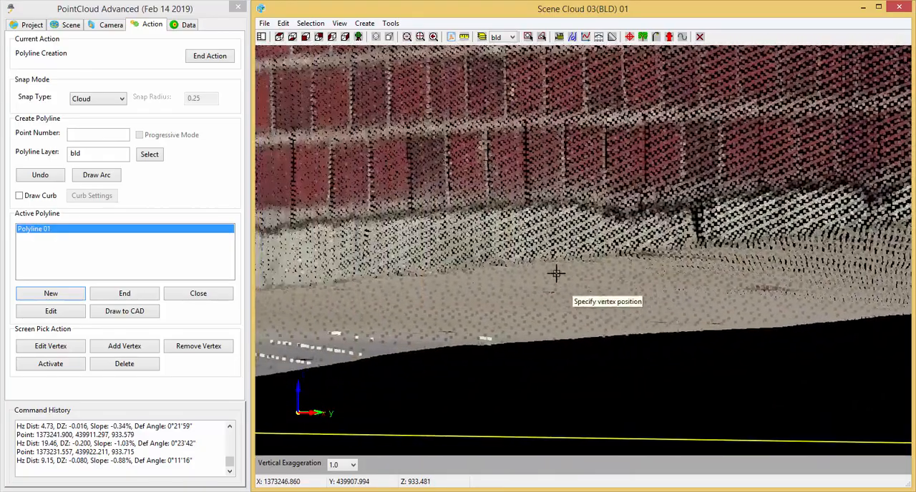
pyautogui.click(536, 259)
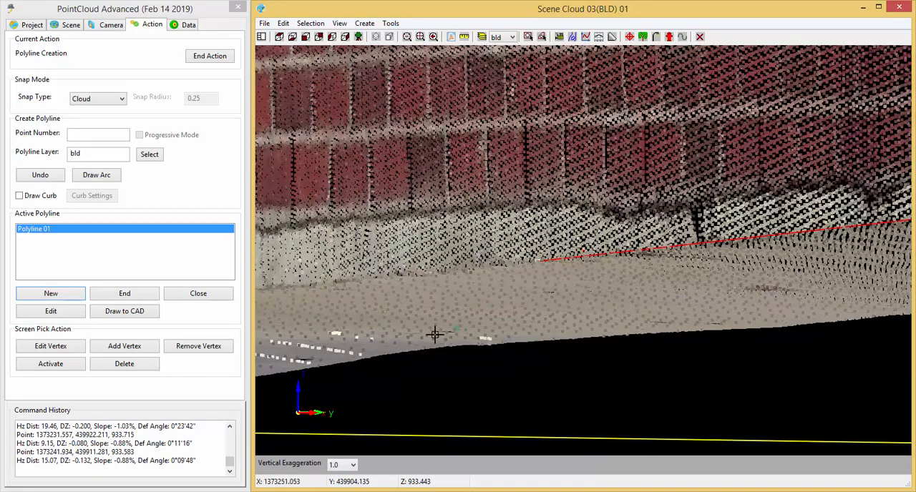
# Undo the last foundation vertex and snap it again tighter to the wall base, about 14.29 units from the previous vertex.
pyautogui.scroll(3, 472, 347)
pyautogui.moveTo(470, 349); pyautogui.dragTo(461, 340, button='middle')
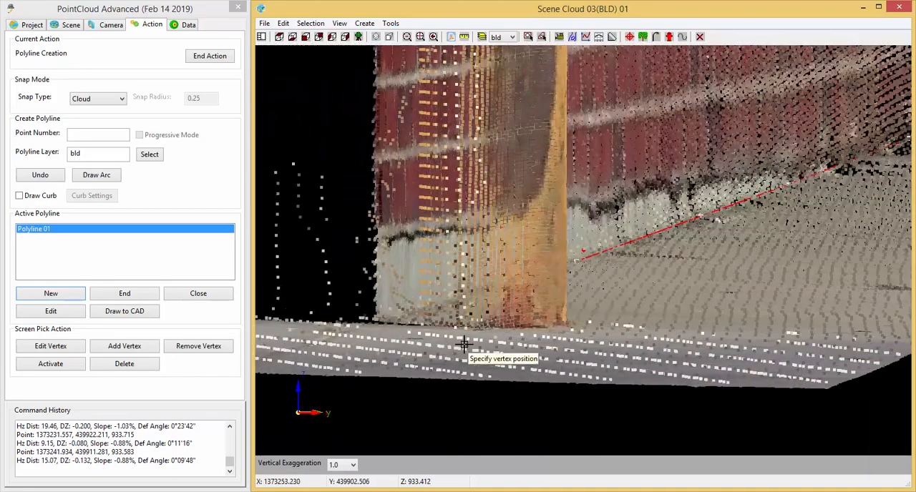
pyautogui.scroll(3, 604, 306)
pyautogui.moveTo(604, 306); pyautogui.dragTo(598, 305, button='middle')
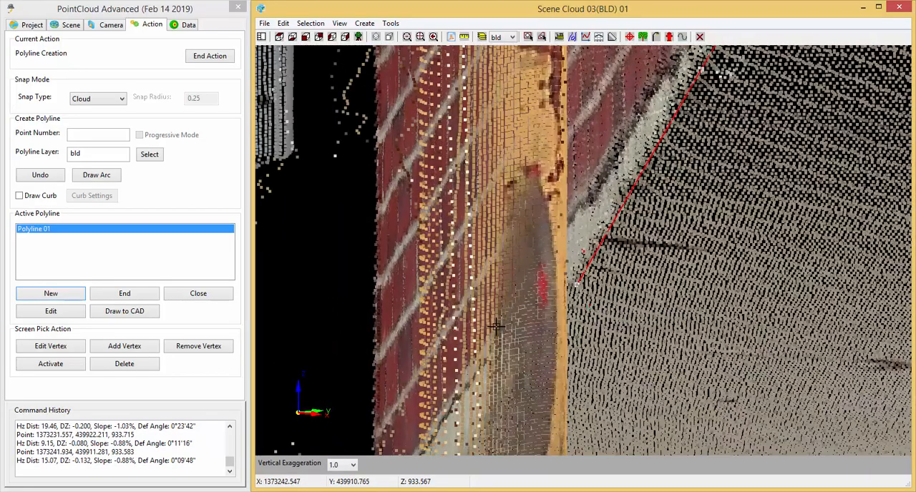
pyautogui.click(46, 176)
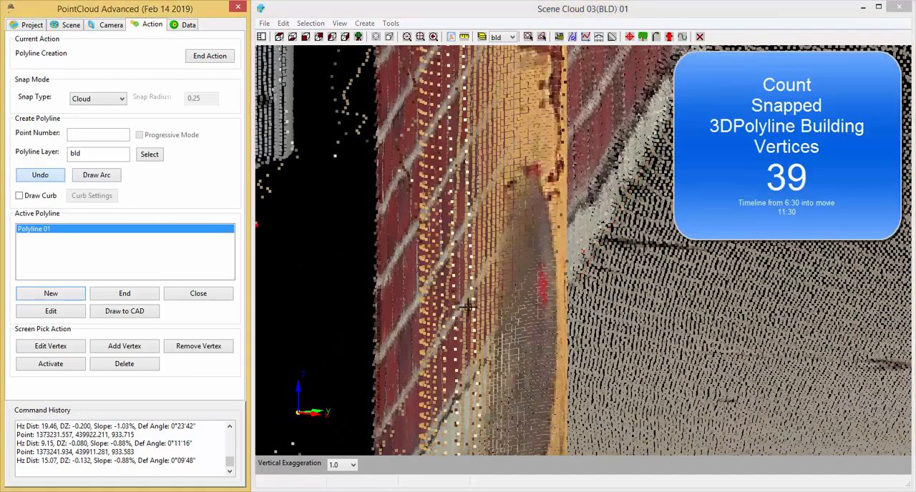
pyautogui.click(577, 260)
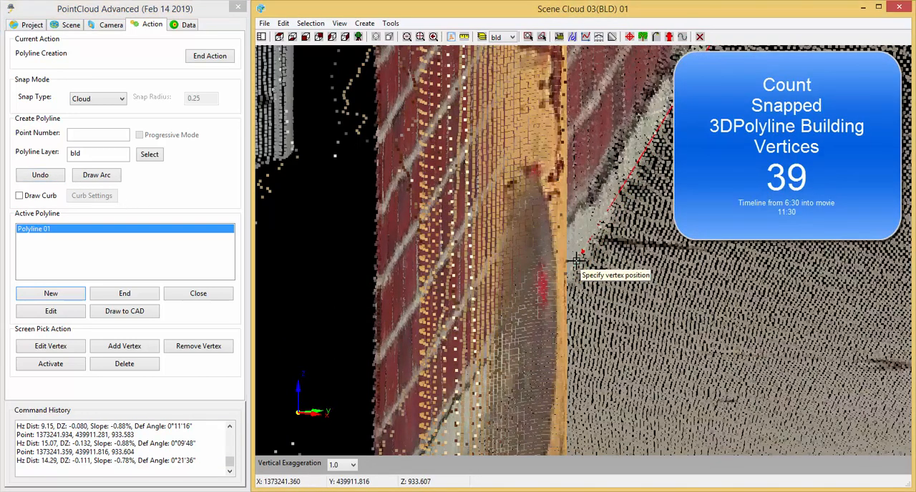
# Snap the next vertex at the base of the brick wall's end corner behind the yellow post, about 13.19 units away.
pyautogui.moveTo(591, 318); pyautogui.dragTo(591, 322, button='middle')
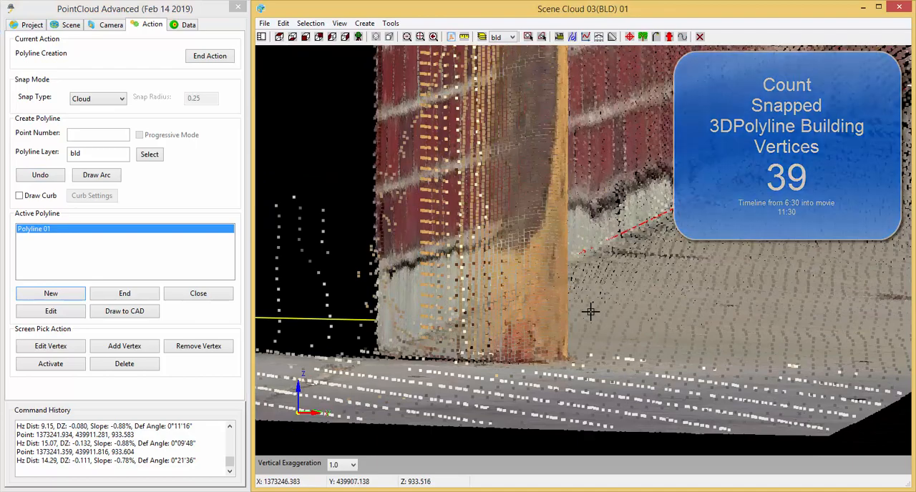
pyautogui.scroll(5, 401, 358)
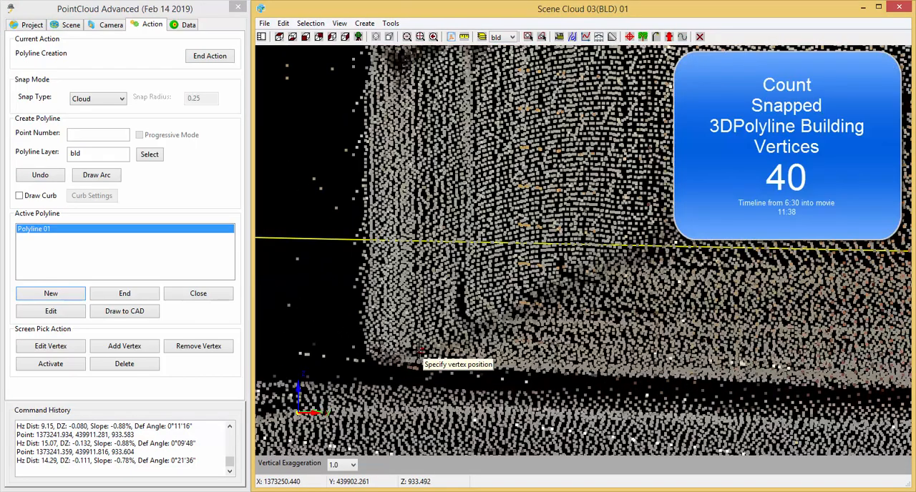
pyautogui.scroll(-5, 418, 350)
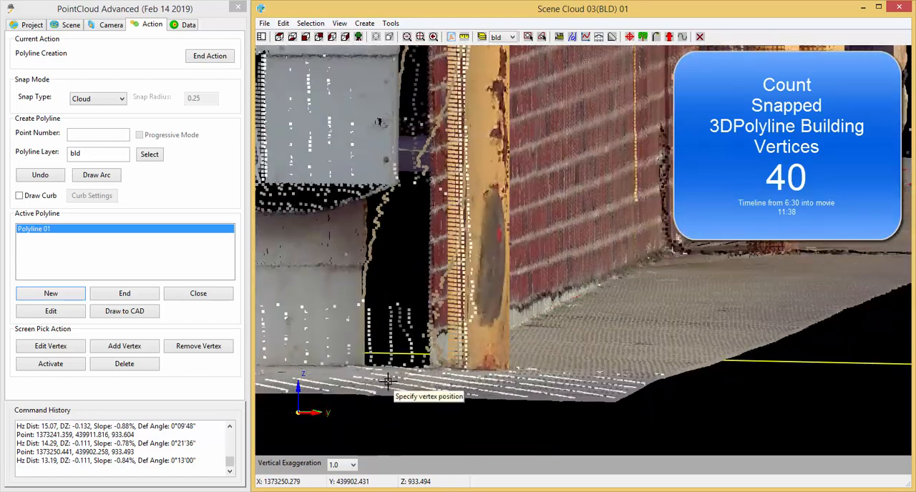
# Snap the next vertex at the foundation corner where it meets the slab behind the yellow post, about 1.21 units away.
pyautogui.moveTo(380, 370); pyautogui.dragTo(623, 362, button='middle')
pyautogui.scroll(2, 612, 326)
pyautogui.keyDown('shift'); pyautogui.moveTo(560, 415); pyautogui.dragTo(629, 368, button='middle'); pyautogui.keyUp('shift')
pyautogui.scroll(4, 587, 323)
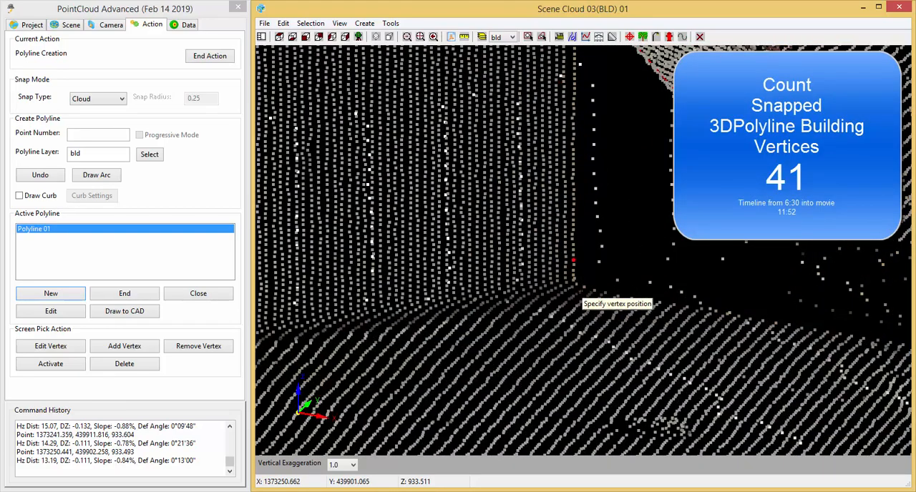
pyautogui.click(581, 291)
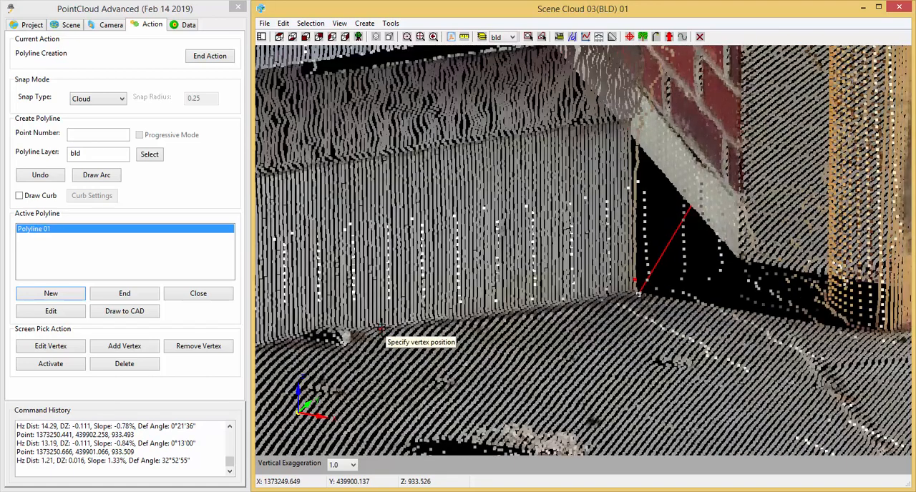
# Snap a vertex along the foundation base, undo it and snap it again tighter to the slab joint, about 1.41 units from the corner.
pyautogui.click(380, 326)
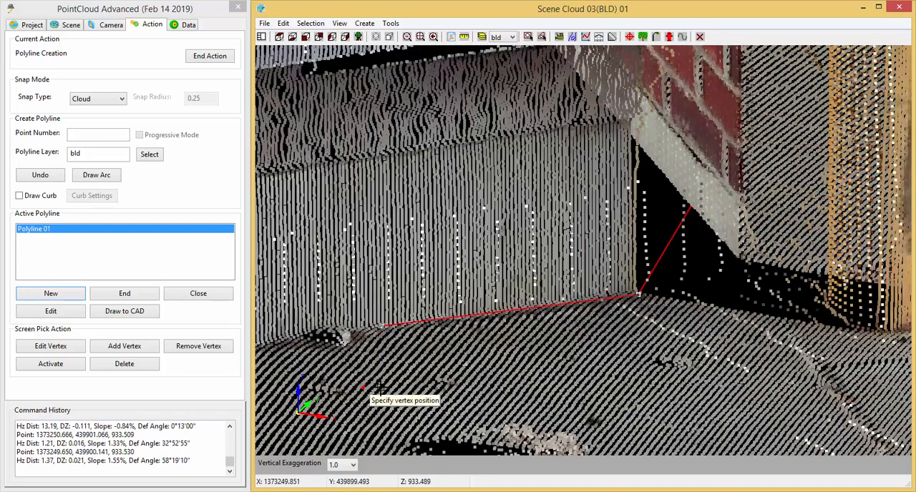
pyautogui.moveTo(369, 386); pyautogui.dragTo(468, 405, button='middle')
pyautogui.scroll(5, 426, 351)
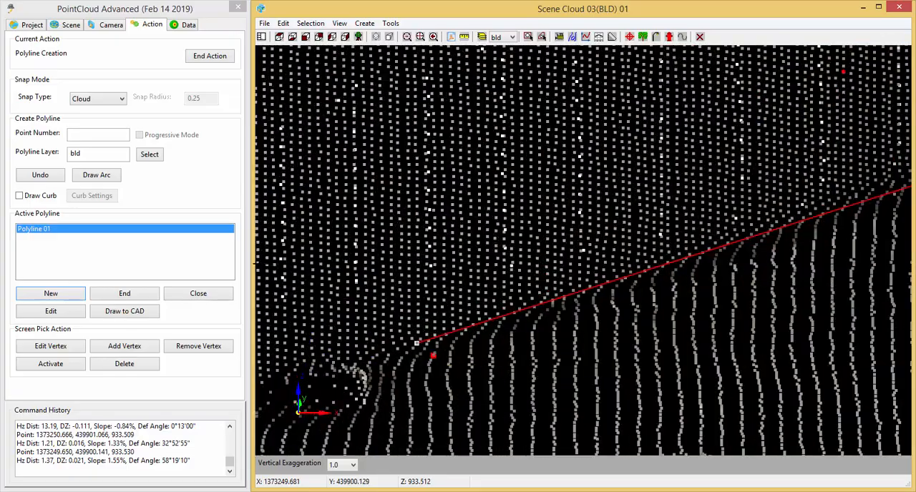
pyautogui.click(39, 176)
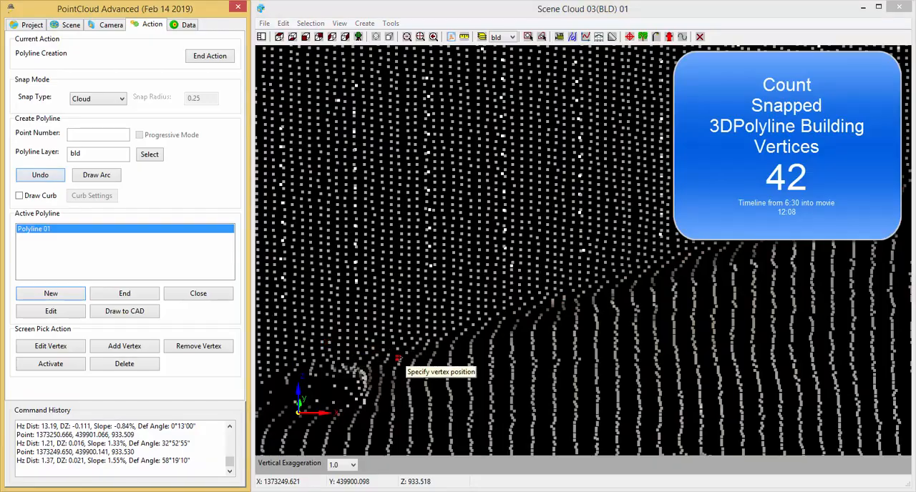
pyautogui.click(407, 353)
# Snap the next vertex farther along the foundation base toward the large grey electrical cabinet, about 1.65 units away.
pyautogui.scroll(-5, 406, 352)
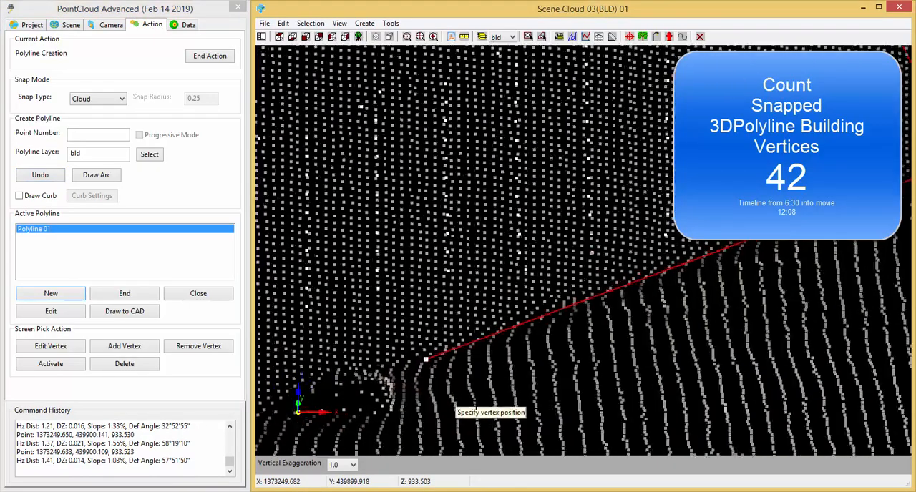
pyautogui.scroll(-3, 524, 390)
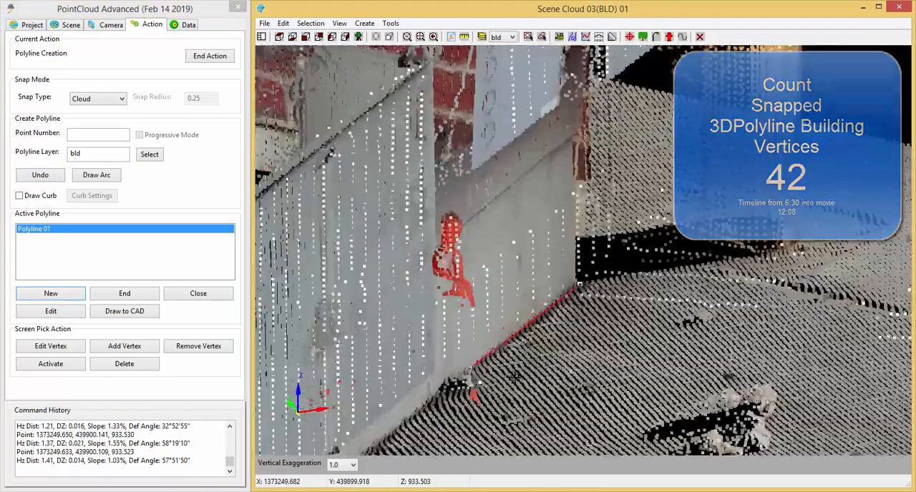
pyautogui.moveTo(525, 390); pyautogui.dragTo(526, 280, button='middle')
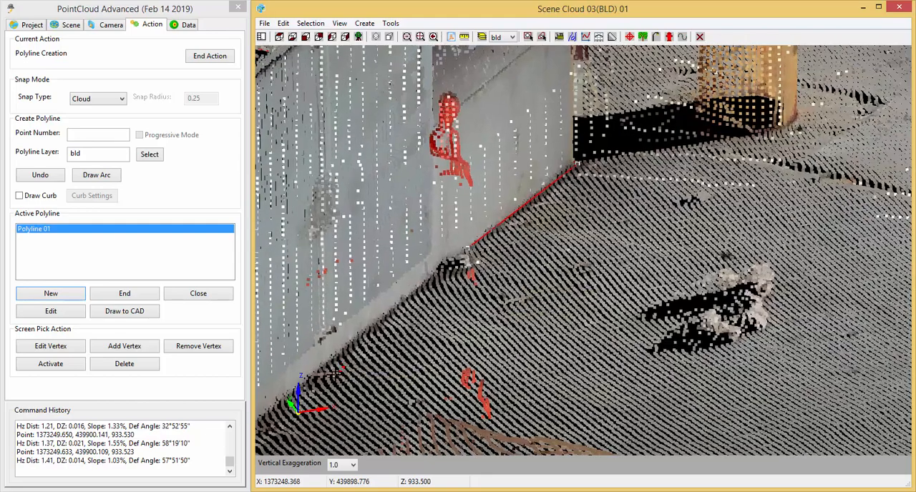
pyautogui.scroll(5, 333, 373)
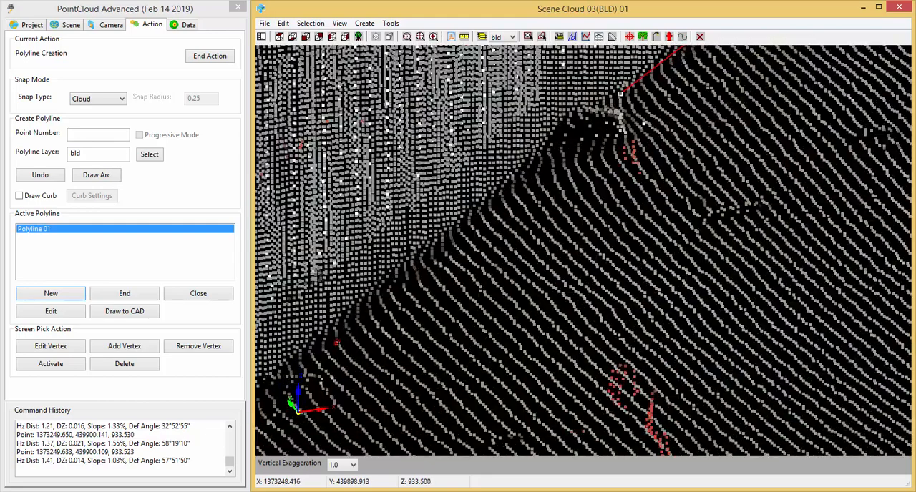
pyautogui.click(334, 328)
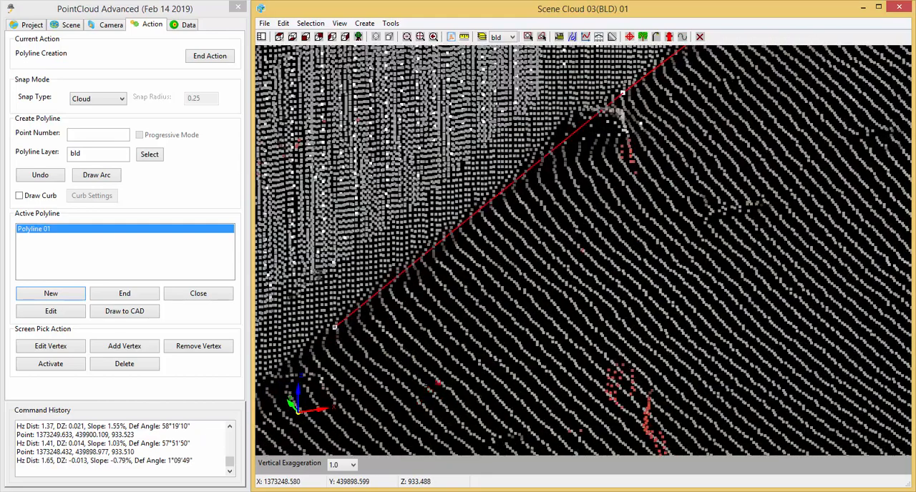
# Undo the last foundation vertex and snap it again on the wall-to-slab joint, about 1.68 units from the previous vertex.
pyautogui.moveTo(432, 392); pyautogui.dragTo(441, 306, button='middle')
pyautogui.moveTo(578, 252); pyautogui.dragTo(494, 221, button='middle')
pyautogui.moveTo(599, 393); pyautogui.dragTo(589, 377, button='middle')
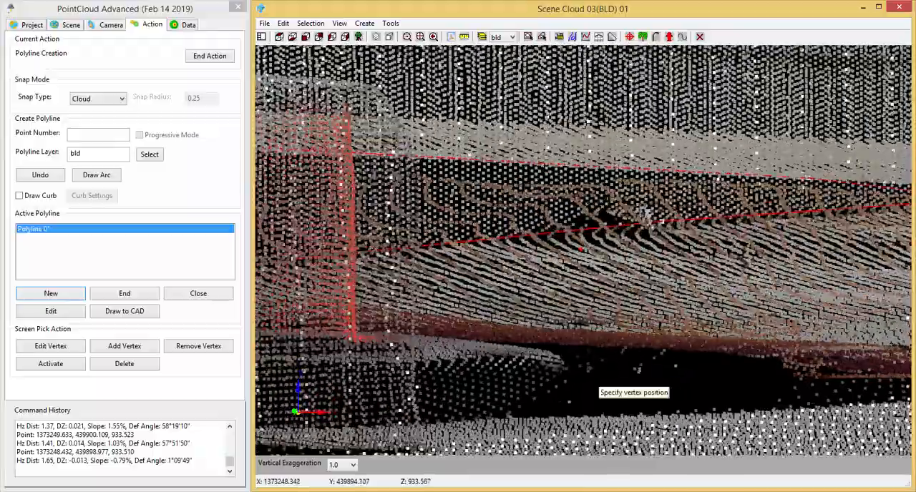
pyautogui.moveTo(605, 411); pyautogui.dragTo(642, 320, button='middle')
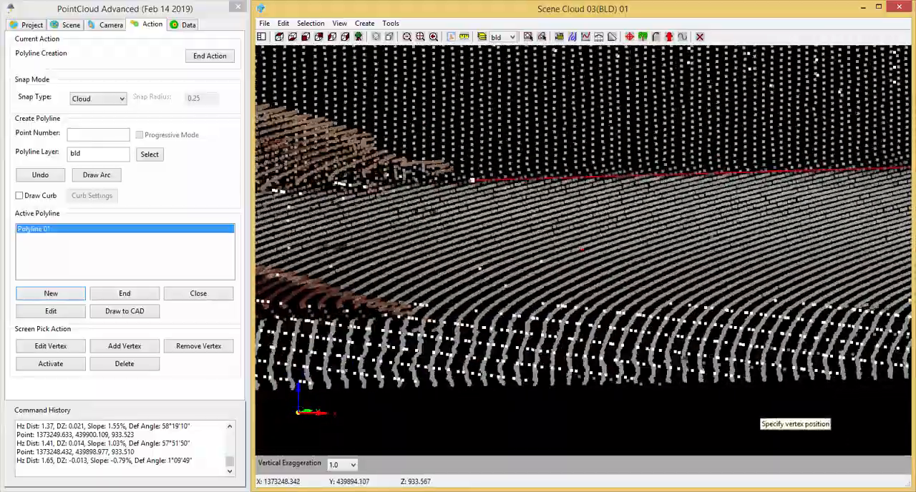
pyautogui.moveTo(758, 418); pyautogui.dragTo(720, 418, button='middle')
pyautogui.scroll(5, 584, 195)
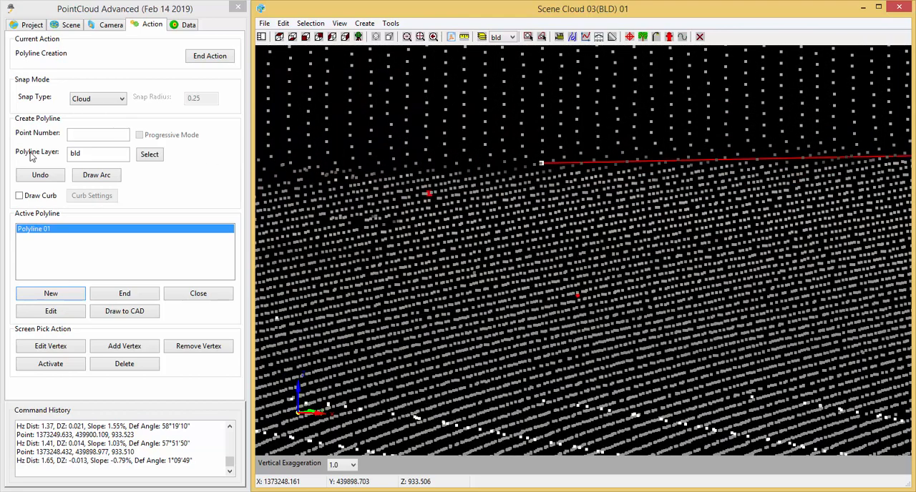
pyautogui.click(41, 178)
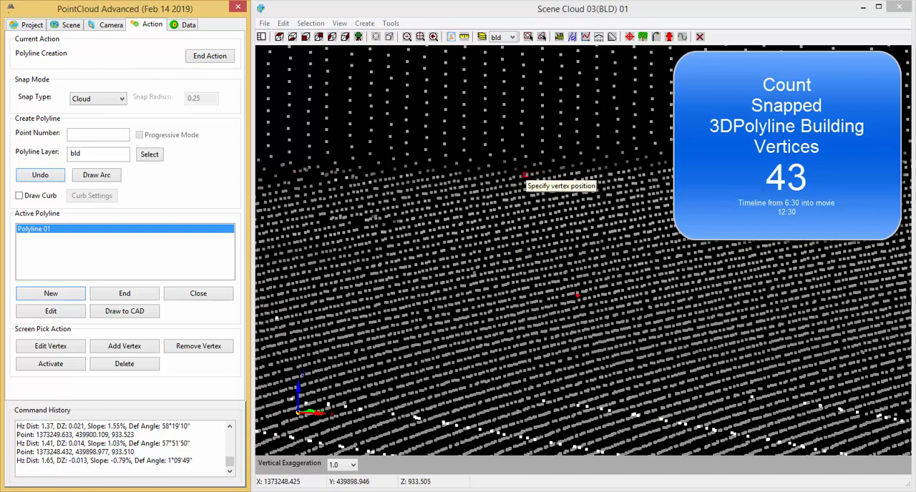
pyautogui.click(525, 173)
# Snap the next vertex at the foundation base beneath the large grey electrical cabinet, beside its conduit, about 3.25 units away.
pyautogui.moveTo(617, 236); pyautogui.dragTo(588, 380, button='middle')
pyautogui.scroll(-5, 602, 367)
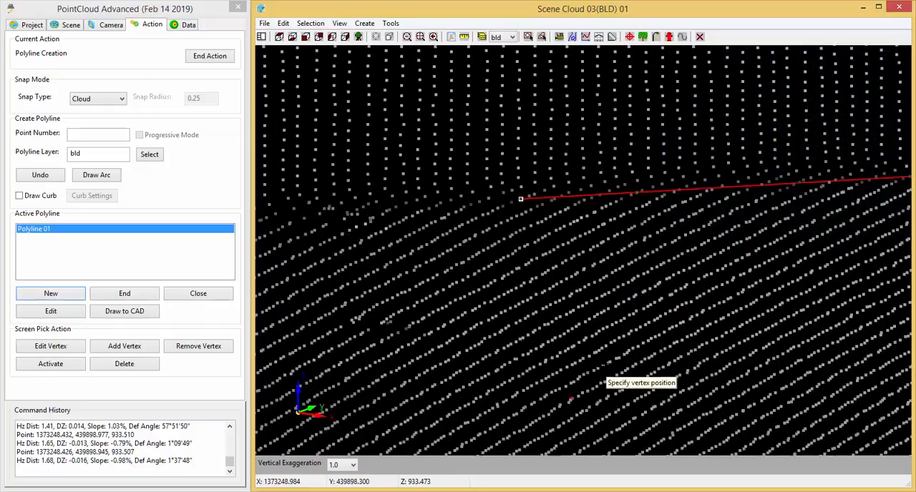
pyautogui.moveTo(645, 272); pyautogui.dragTo(643, 339, button='middle')
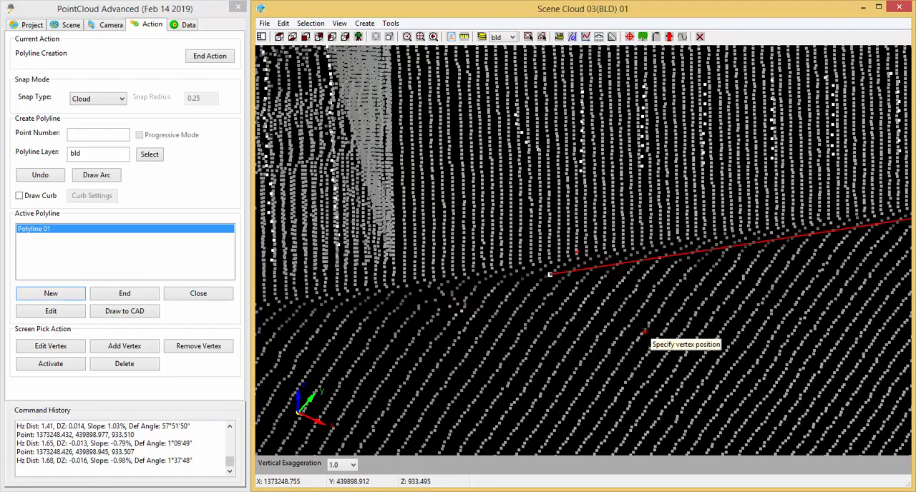
pyautogui.scroll(2, 636, 317)
pyautogui.scroll(-7, 636, 316)
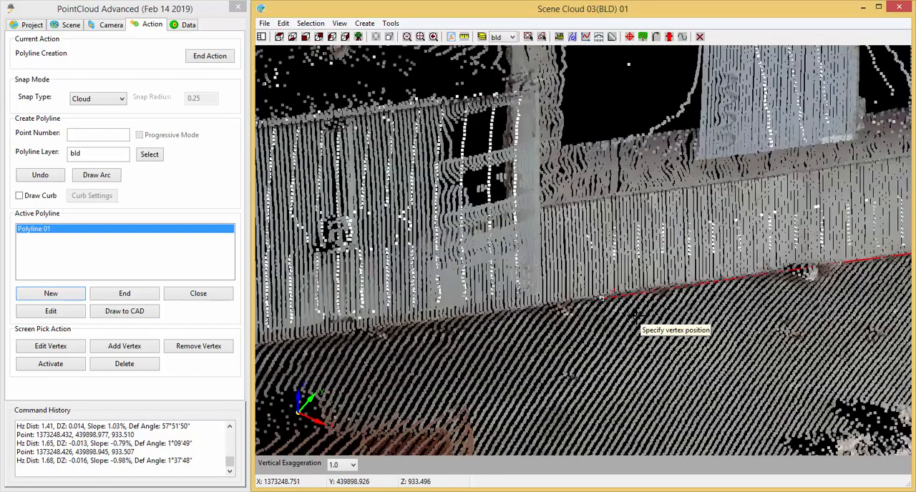
pyautogui.scroll(-4, 634, 317)
pyautogui.scroll(-5, 635, 315)
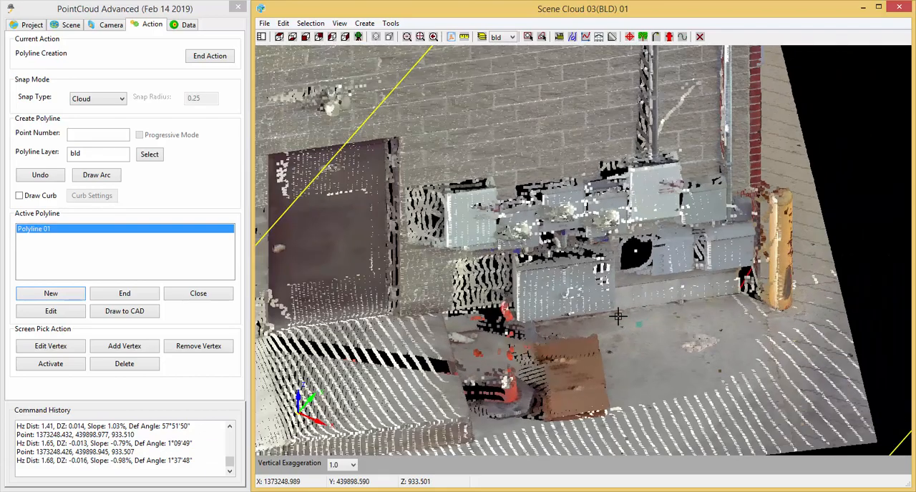
pyautogui.scroll(4, 533, 326)
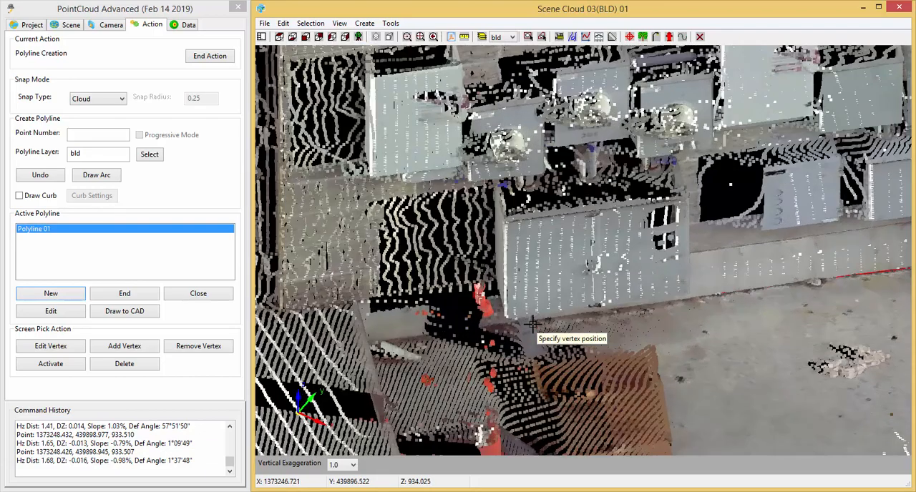
pyautogui.moveTo(730, 365); pyautogui.dragTo(695, 311, button='middle')
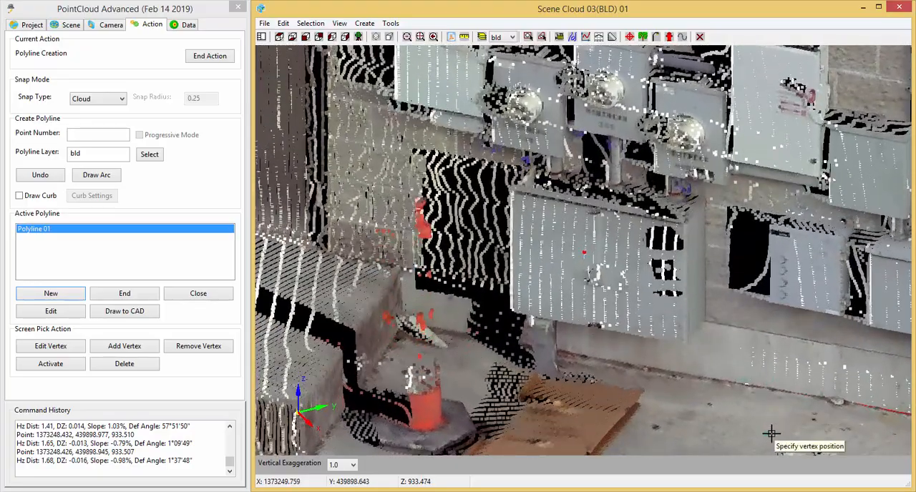
pyautogui.moveTo(760, 429); pyautogui.dragTo(619, 408, button='middle')
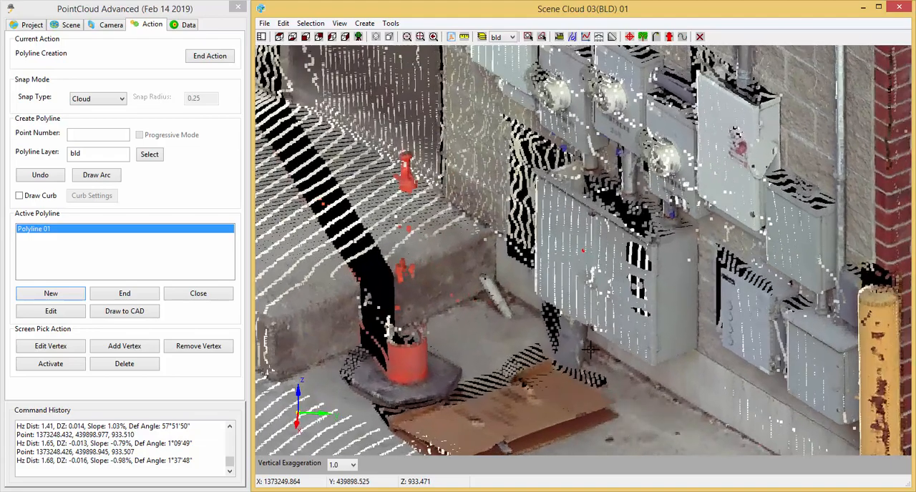
pyautogui.scroll(5, 590, 350)
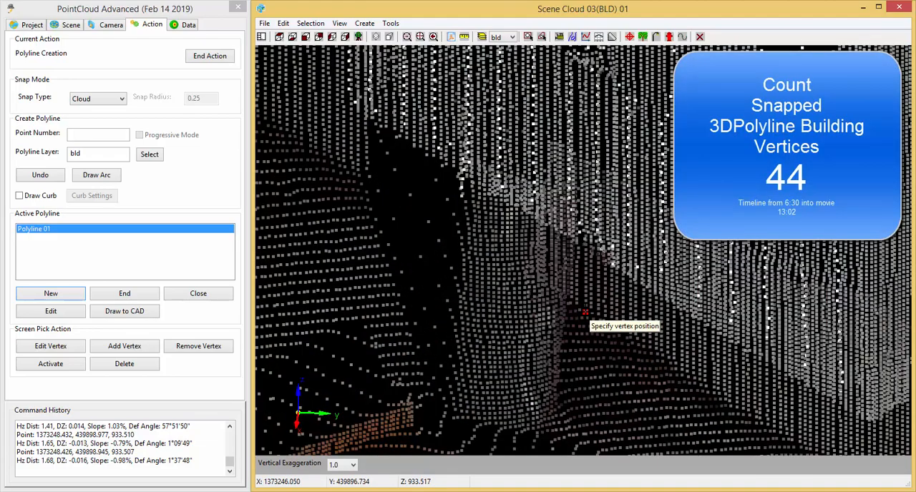
pyautogui.click(585, 312)
# Snap the next vertex at the foundation base on the far side of the cabinet conduit, about 1.18 units away.
pyautogui.moveTo(603, 379); pyautogui.dragTo(803, 409, button='middle')
pyautogui.moveTo(459, 263)
pyautogui.mouseDown(button='middle')
pyautogui.moveTo(528, 332)
pyautogui.moveTo(535, 397)
pyautogui.mouseUp(button='middle')
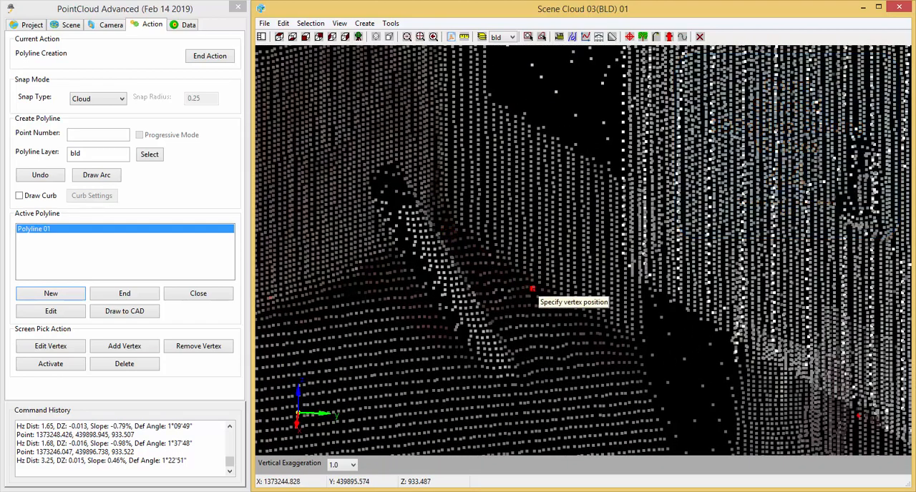
pyautogui.scroll(5, 519, 292)
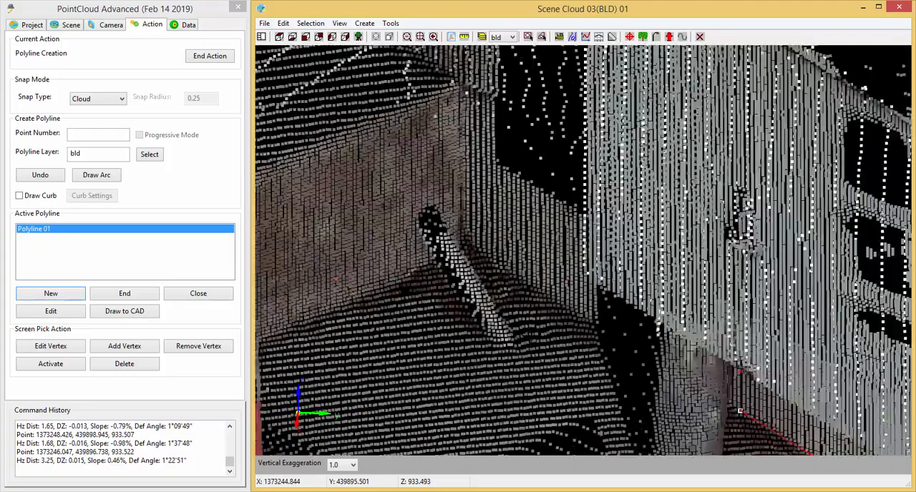
pyautogui.moveTo(538, 354); pyautogui.dragTo(546, 339, button='middle')
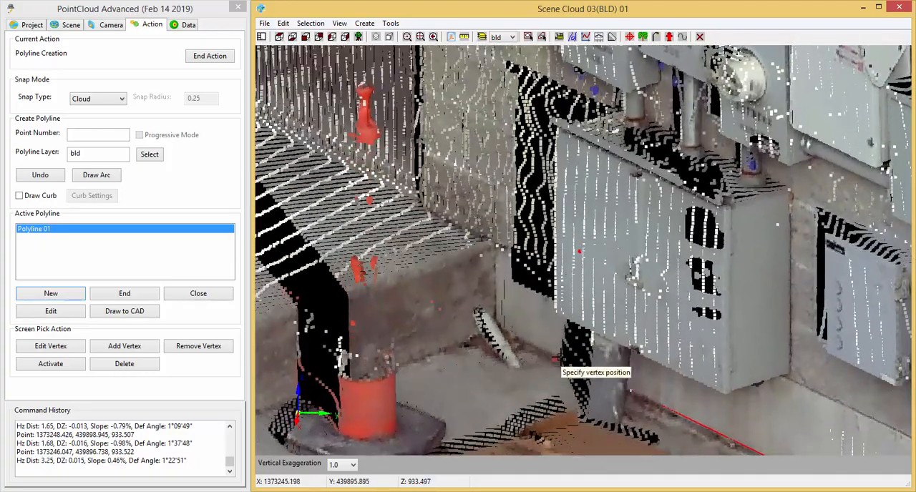
pyautogui.scroll(5, 555, 360)
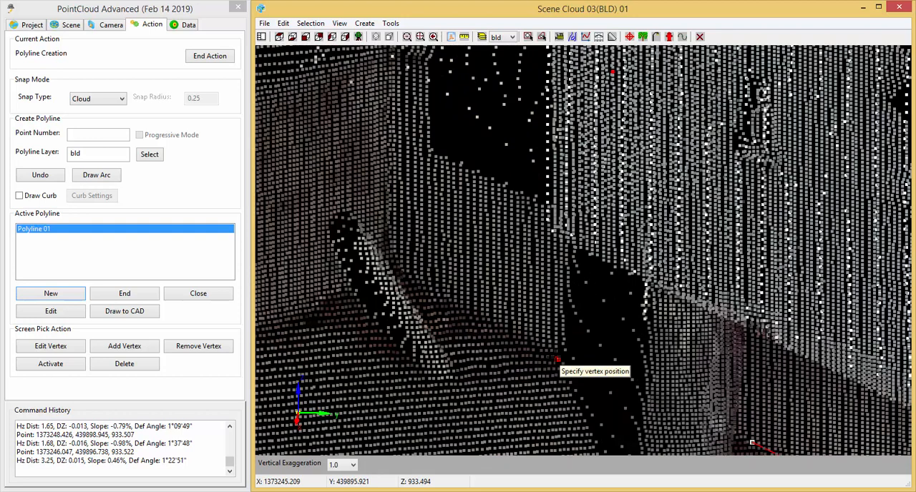
pyautogui.click(556, 359)
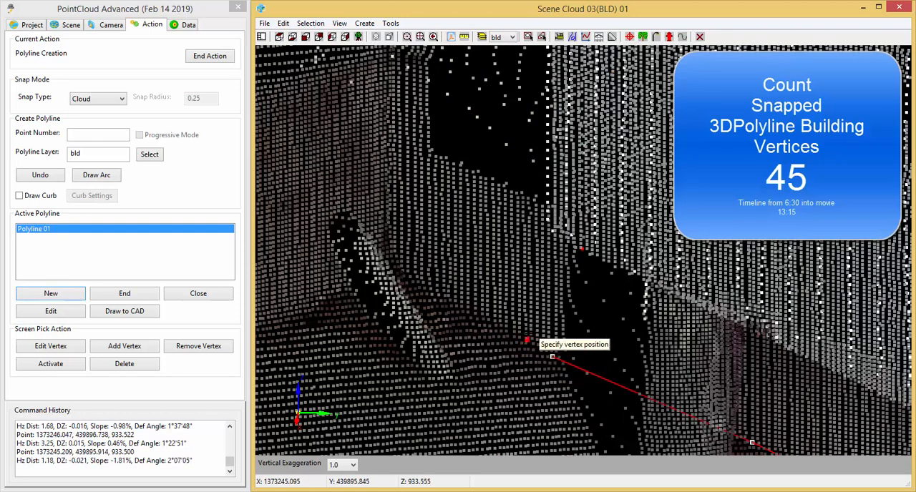
# Snap one vertex beside the leaning pipe, about 0.64 units away, and another at the inner corner with the raised concrete landing, about 0.27 units farther.
pyautogui.click(552, 355)
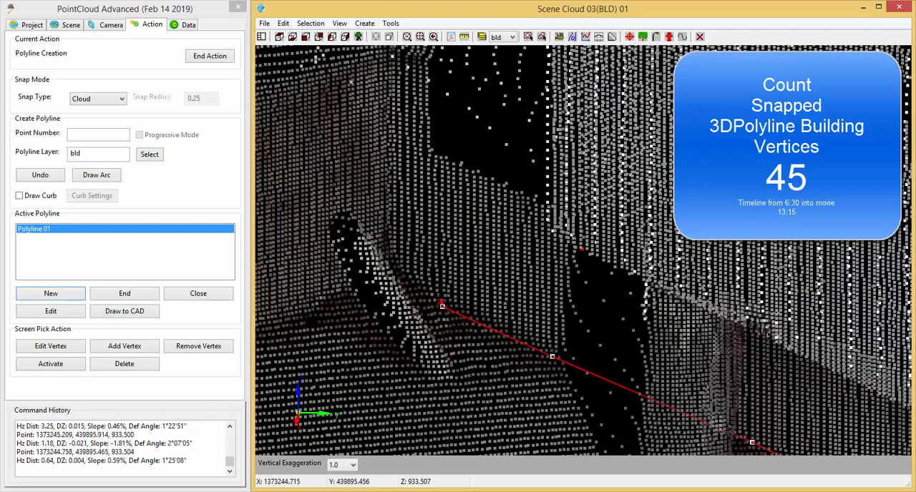
pyautogui.scroll(-5, 387, 352)
pyautogui.moveTo(302, 422); pyautogui.dragTo(590, 406, button='middle')
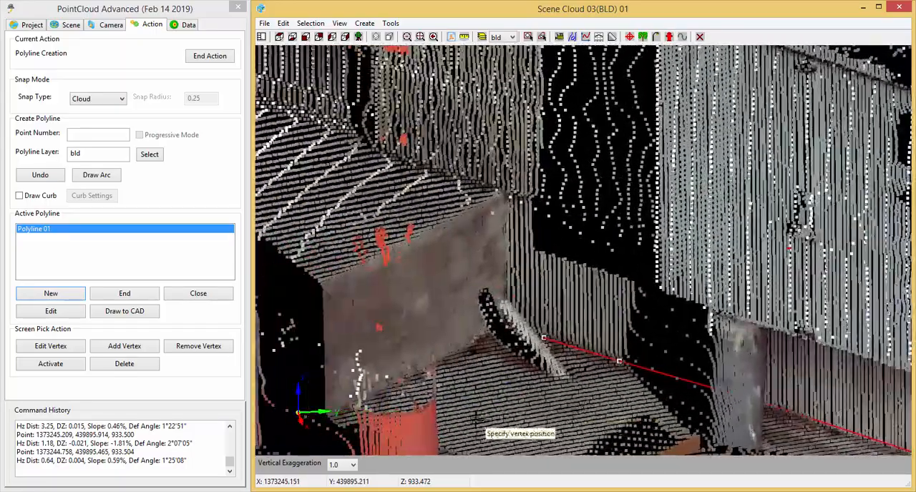
pyautogui.moveTo(488, 421); pyautogui.dragTo(442, 349, button='middle')
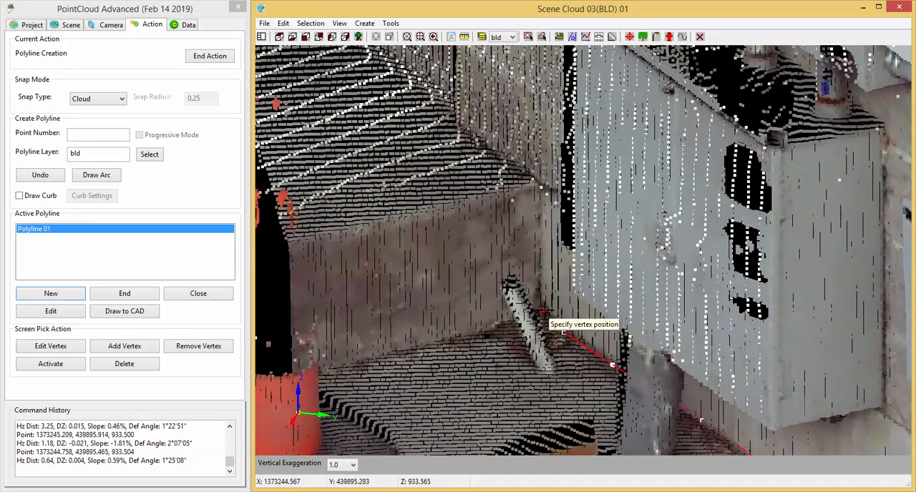
pyautogui.click(543, 312)
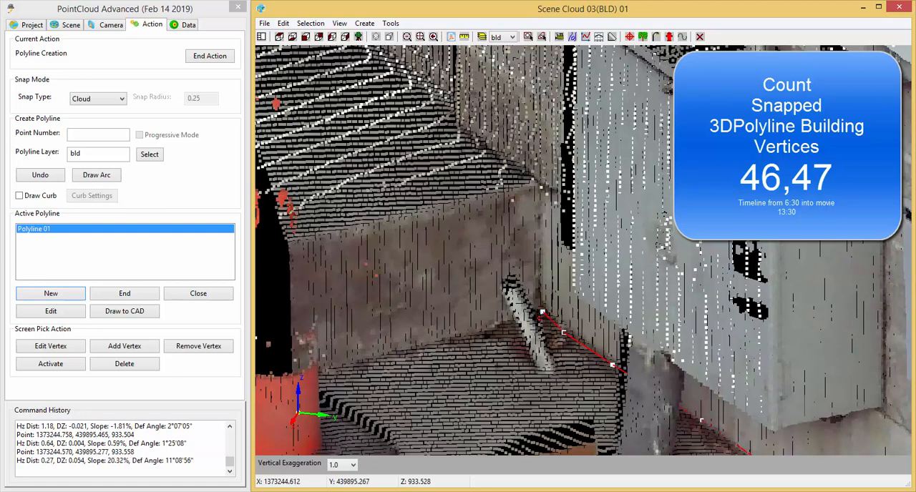
# Snap two vertices along the raised landing's base, about 0.56 units from the inner corner and about 0.54 units farther, redoing the second one.
pyautogui.click(467, 335)
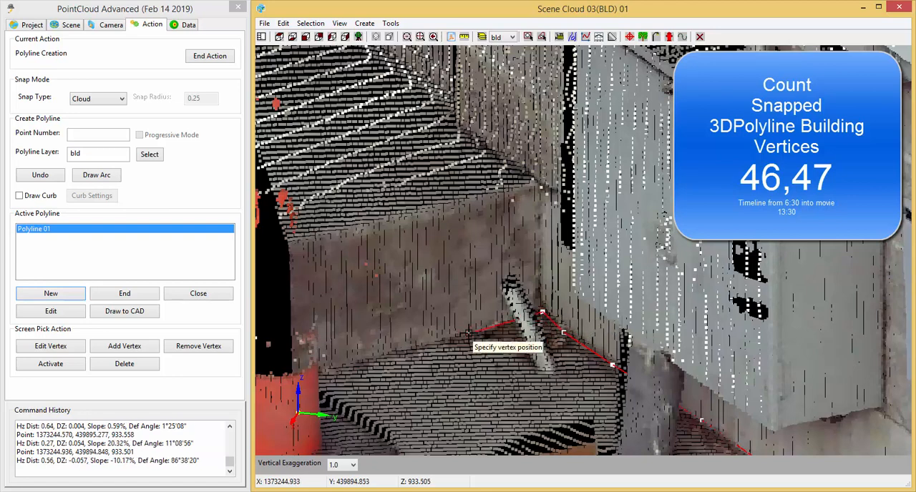
pyautogui.click(388, 357)
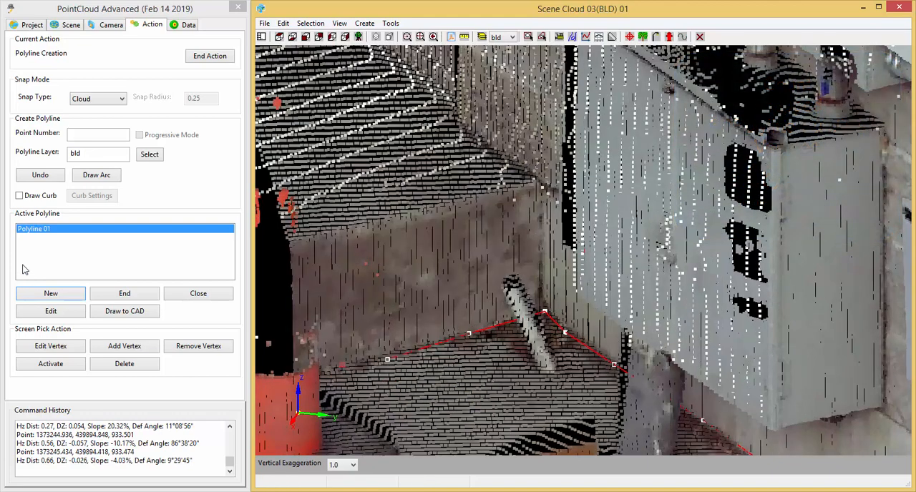
pyautogui.click(38, 177)
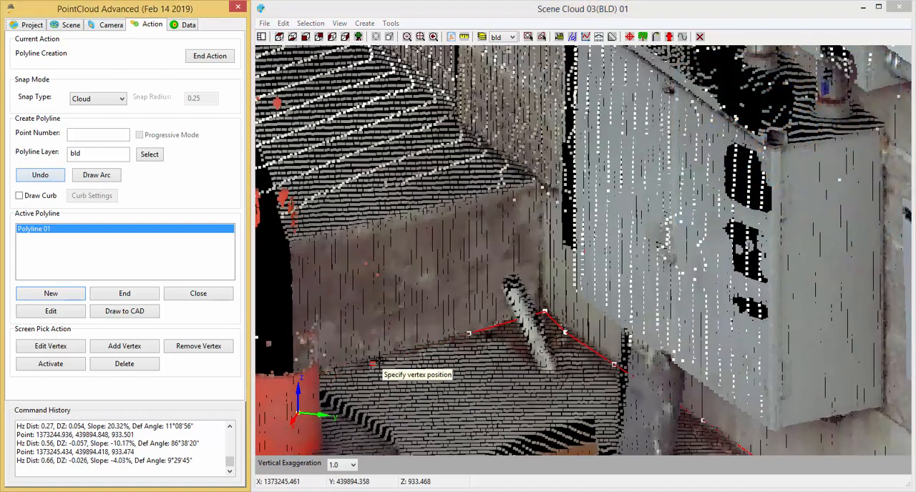
pyautogui.moveTo(400, 360); pyautogui.dragTo(436, 382, button='middle')
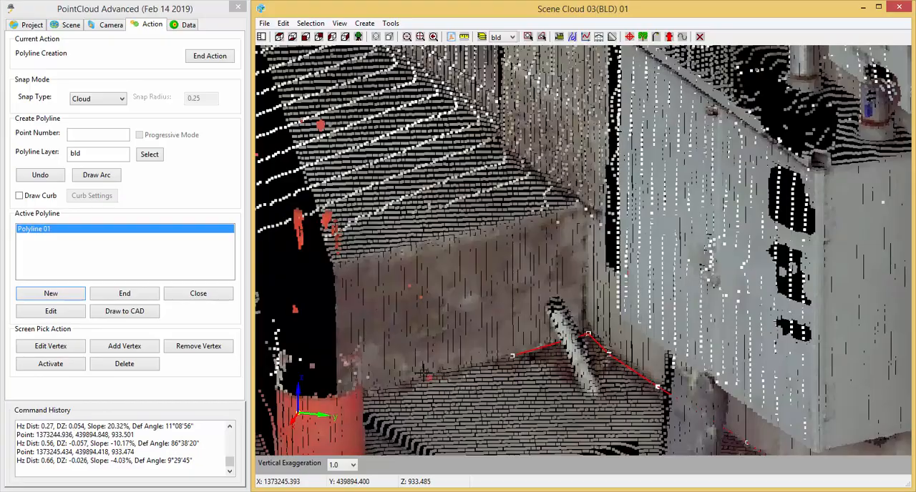
pyautogui.scroll(3, 455, 382)
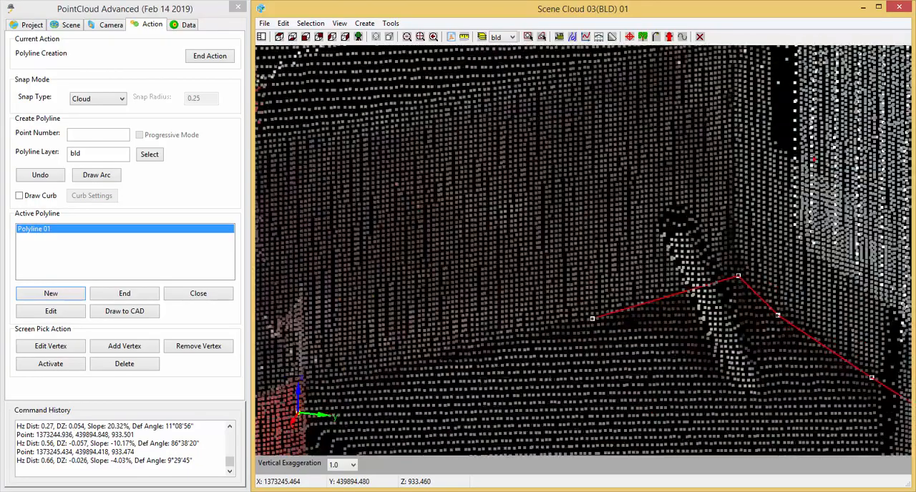
pyautogui.moveTo(446, 406); pyautogui.dragTo(475, 410, button='middle')
pyautogui.scroll(-5, 479, 375)
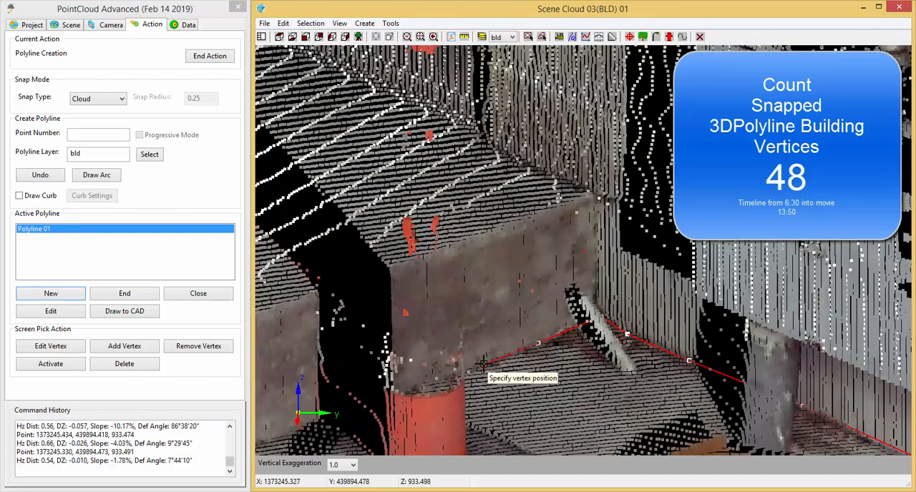
# Snap a vertex on the landing base past the red bollard, about 2.16 units away, and another at the outer corner, about 0.99 units farther.
pyautogui.moveTo(501, 401); pyautogui.dragTo(672, 328, button='middle')
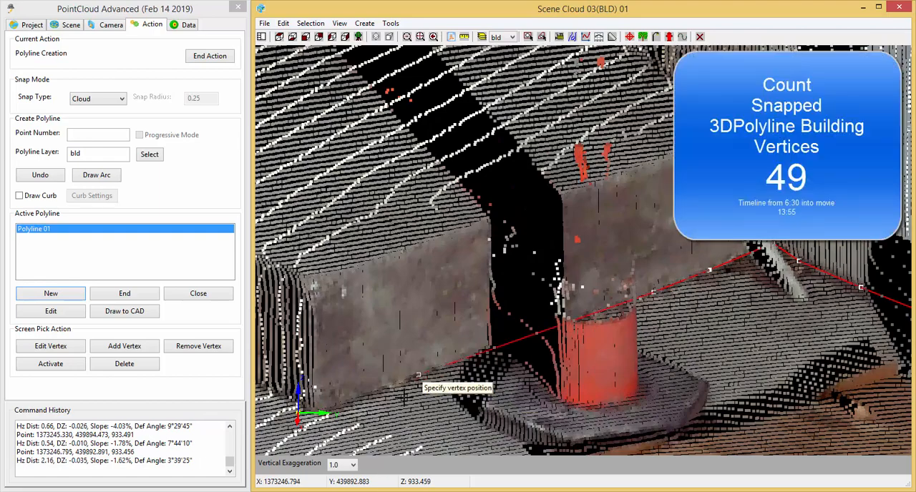
pyautogui.moveTo(327, 415); pyautogui.dragTo(553, 411, button='middle')
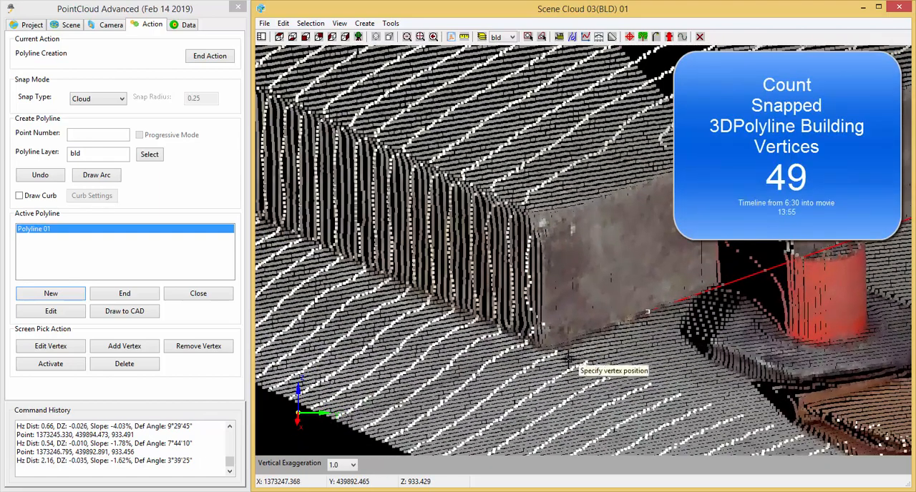
pyautogui.scroll(4, 544, 349)
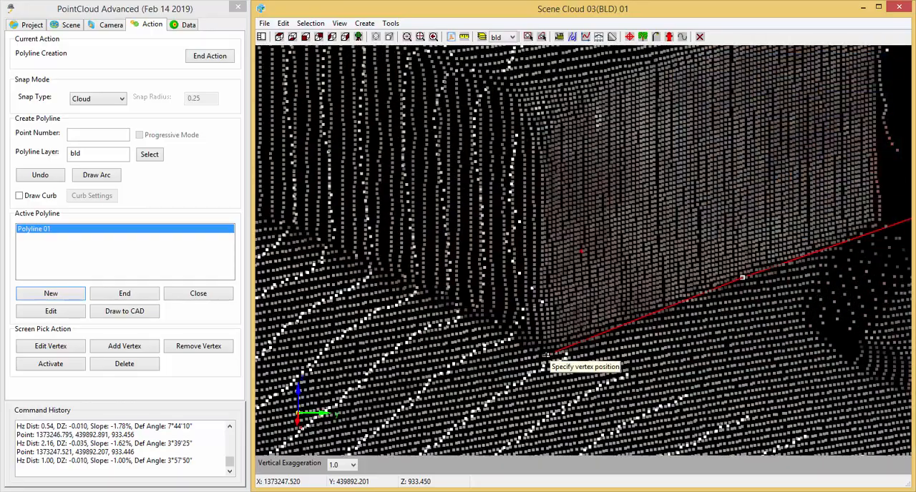
pyautogui.moveTo(431, 431); pyautogui.dragTo(584, 421, button='middle')
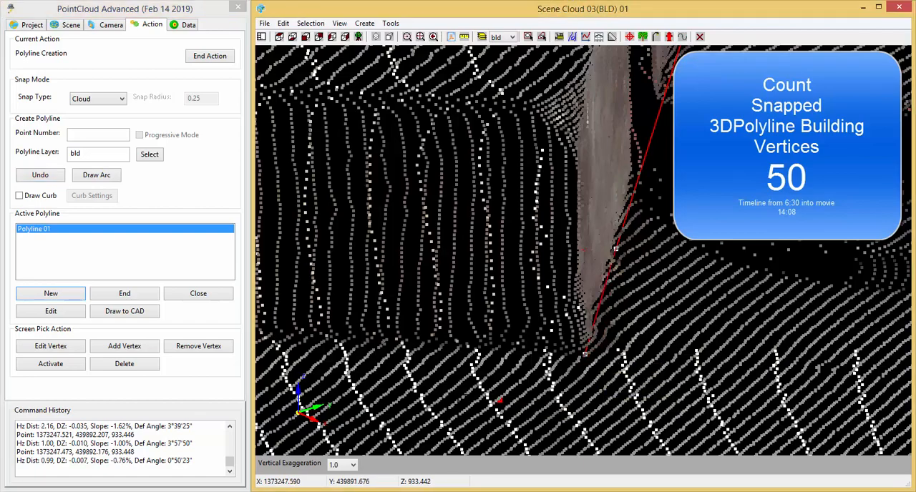
# Snap the next vertex around the outer corner at the base of the landing's front face, about 2.05 units away.
pyautogui.scroll(-3, 531, 420)
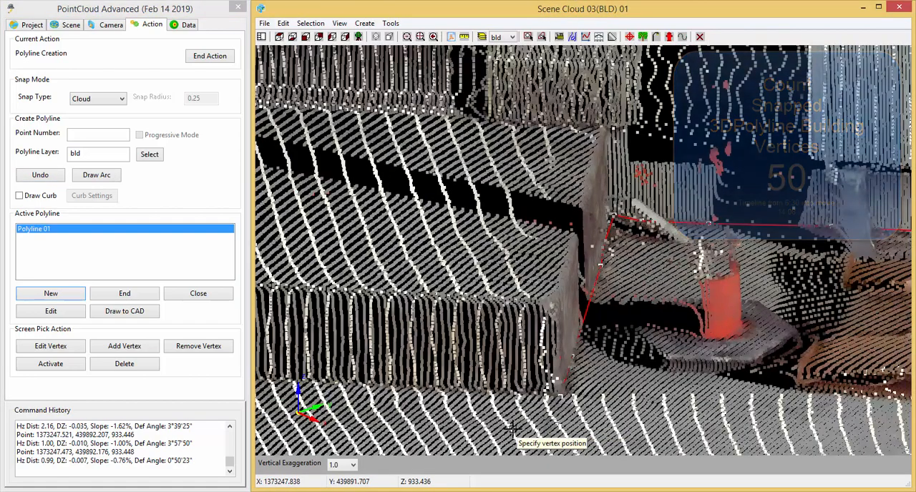
pyautogui.moveTo(377, 419); pyautogui.dragTo(449, 427, button='middle')
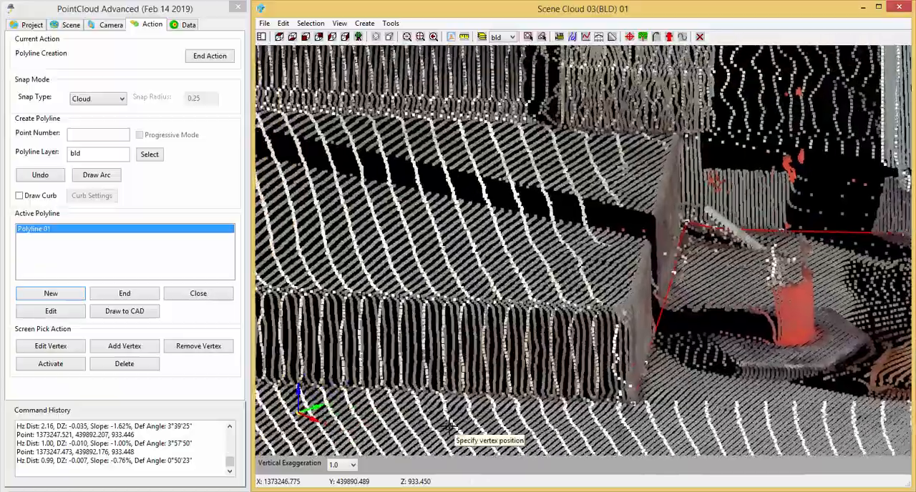
pyautogui.keyDown('shift'); pyautogui.moveTo(389, 429); pyautogui.dragTo(676, 438, button='middle'); pyautogui.keyUp('shift')
pyautogui.scroll(5, 658, 443)
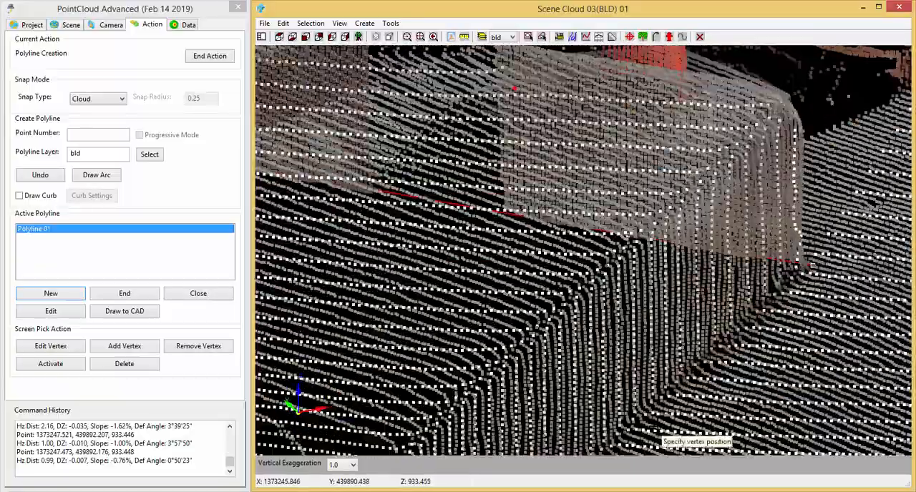
pyautogui.scroll(3, 657, 429)
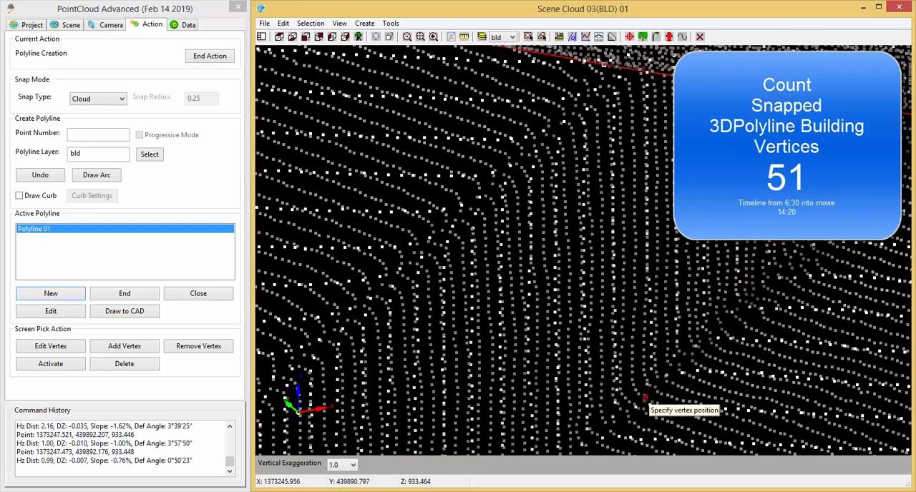
# Snap the next vertex farther along the base of the landing's front face, about 2.93 units away.
pyautogui.scroll(-5, 644, 398)
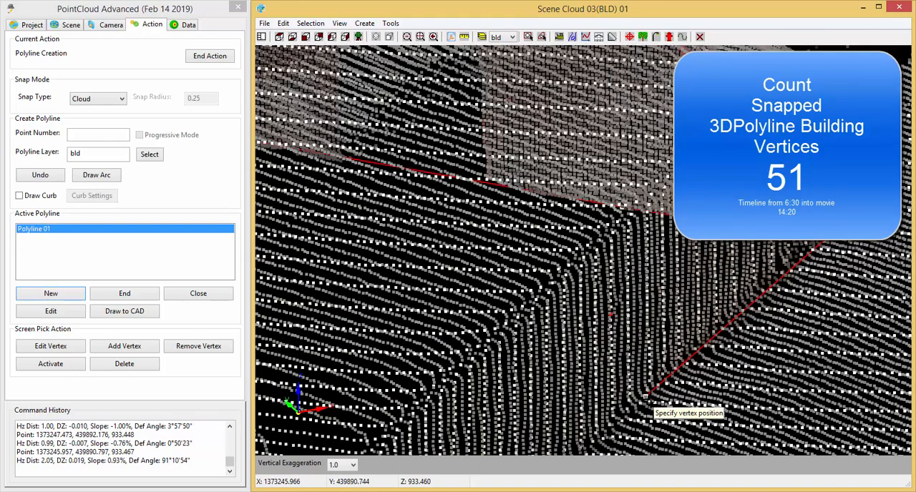
pyautogui.scroll(3, 647, 458)
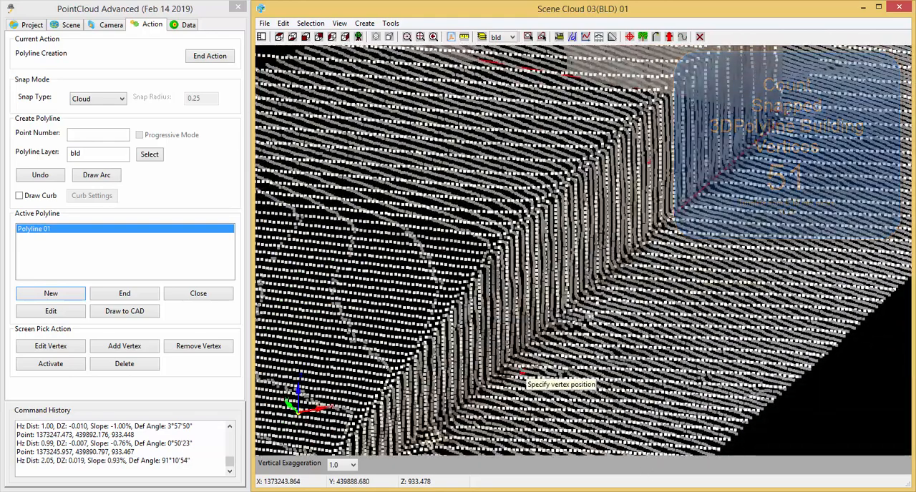
pyautogui.scroll(3, 495, 378)
pyautogui.scroll(3, 495, 378)
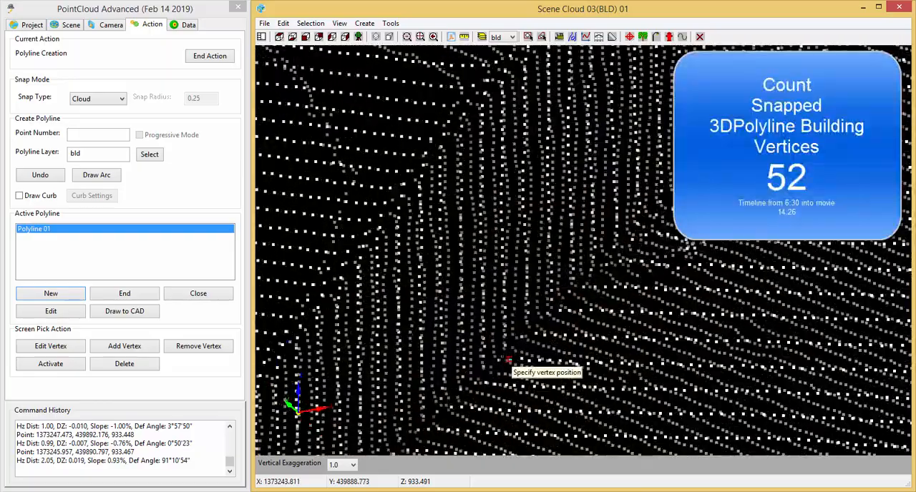
# Snap the next vertex where the landing's sloping front face tapers out at ground level, about 7.06 units away.
pyautogui.scroll(-3, 594, 369)
pyautogui.moveTo(650, 420); pyautogui.dragTo(673, 250, button='middle')
pyautogui.moveTo(657, 382); pyautogui.dragTo(691, 210, button='middle')
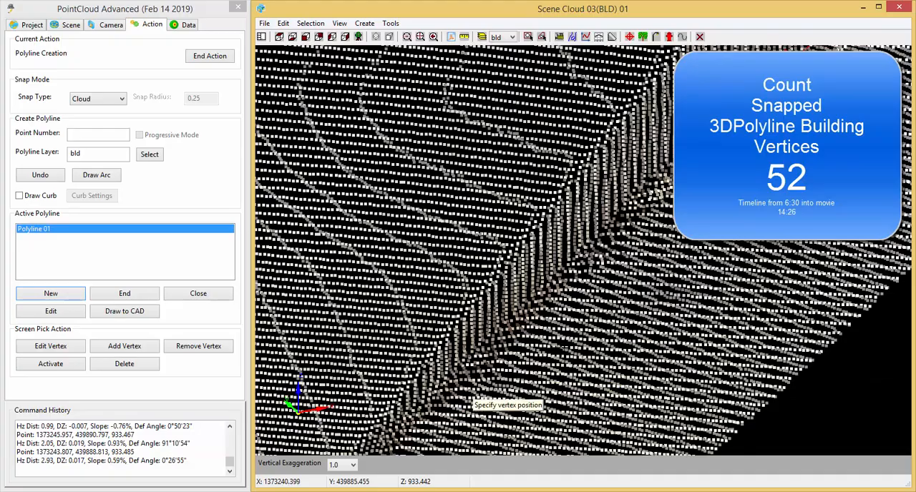
pyautogui.scroll(5, 469, 402)
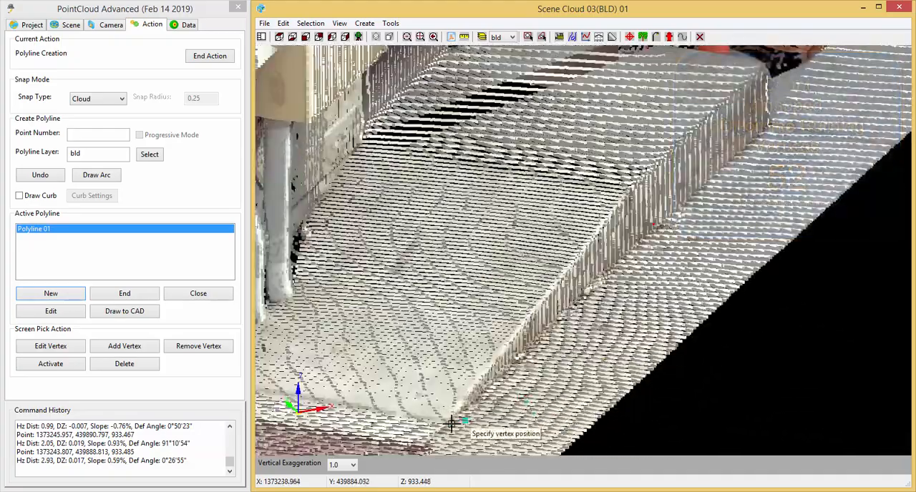
pyautogui.scroll(5, 451, 424)
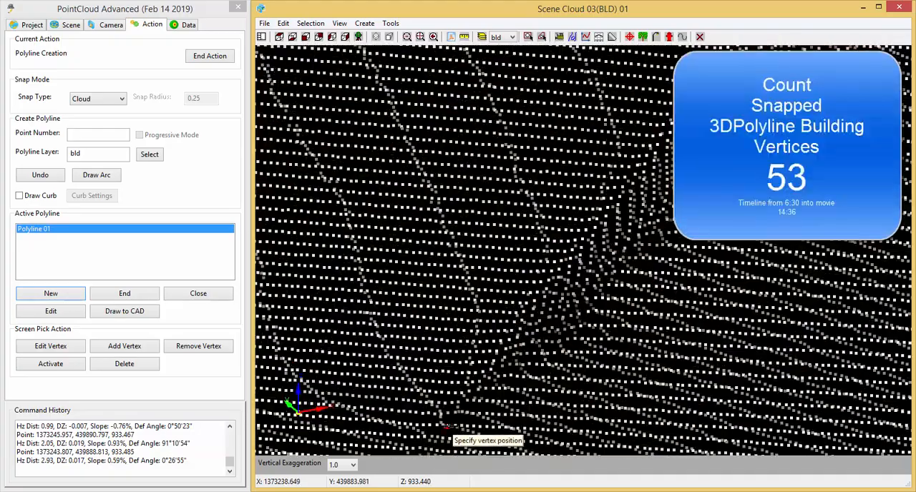
pyautogui.click(445, 428)
# Snap one vertex at the near edge of the reddish pad, about 0.98 units away, and another at its front corner, about 0.16 units farther.
pyautogui.scroll(-5, 465, 429)
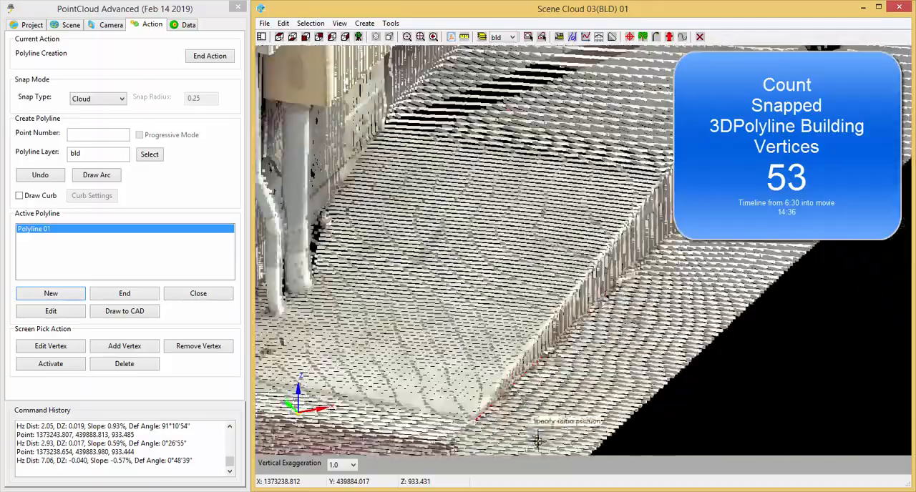
pyautogui.scroll(-1, 538, 441)
pyautogui.moveTo(553, 442); pyautogui.dragTo(615, 280, button='middle')
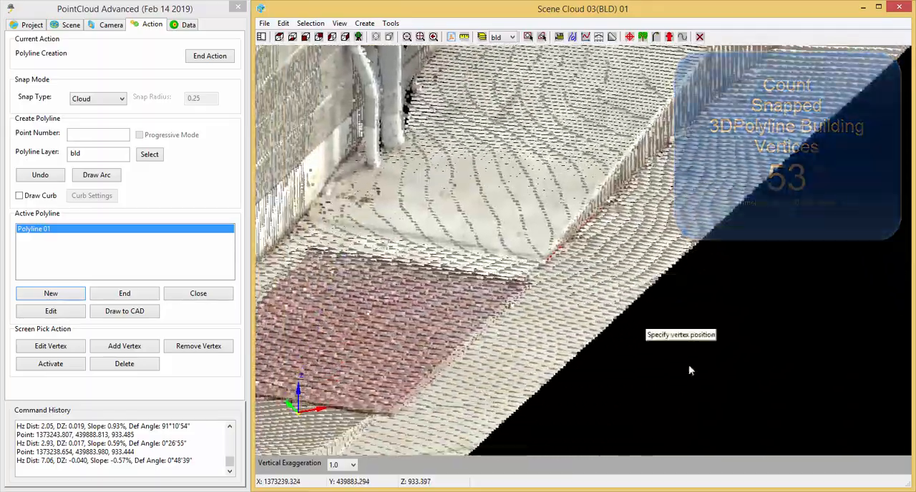
pyautogui.moveTo(708, 419); pyautogui.dragTo(505, 391, button='middle')
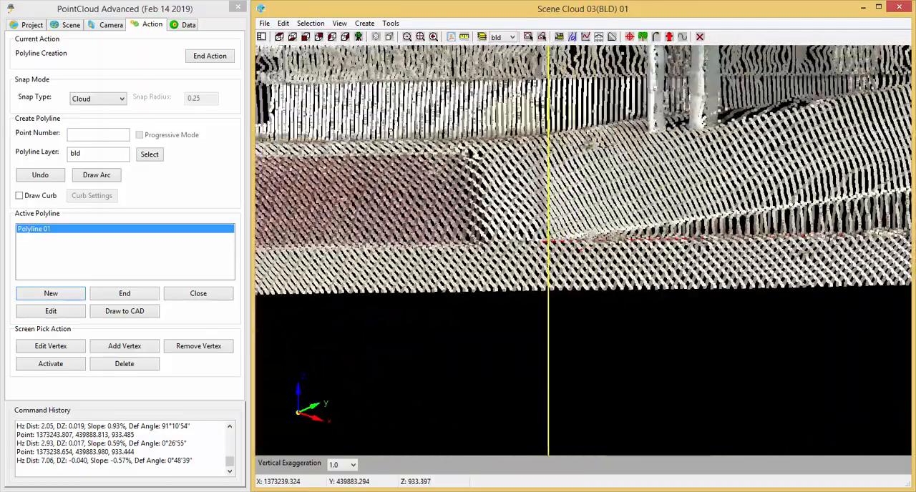
pyautogui.scroll(2, 479, 241)
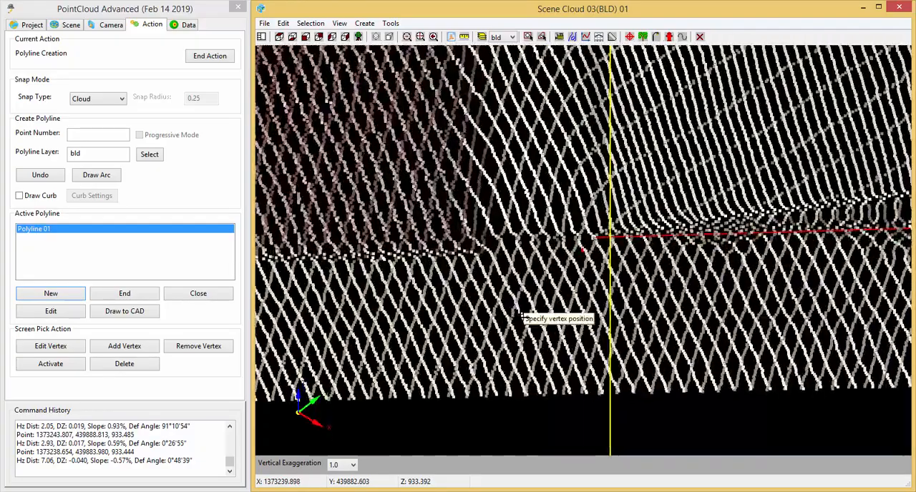
pyautogui.moveTo(522, 316); pyautogui.dragTo(514, 373, button='middle')
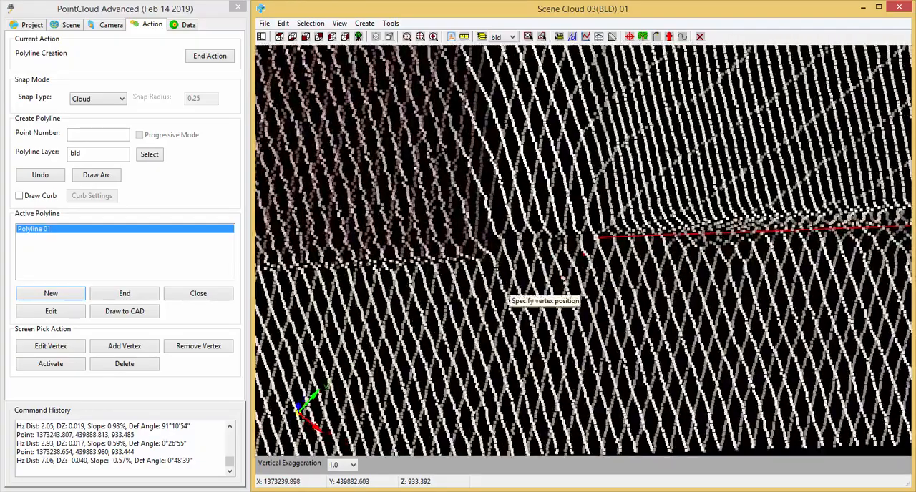
pyautogui.click(473, 241)
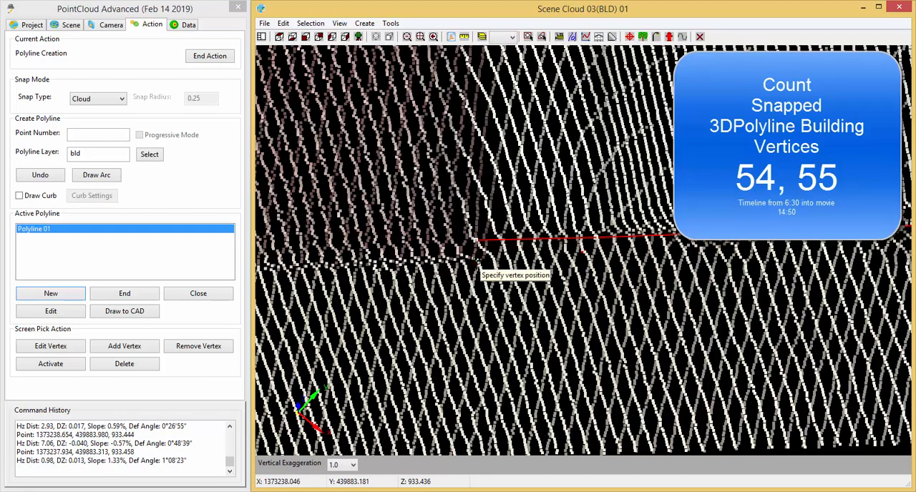
pyautogui.click(474, 263)
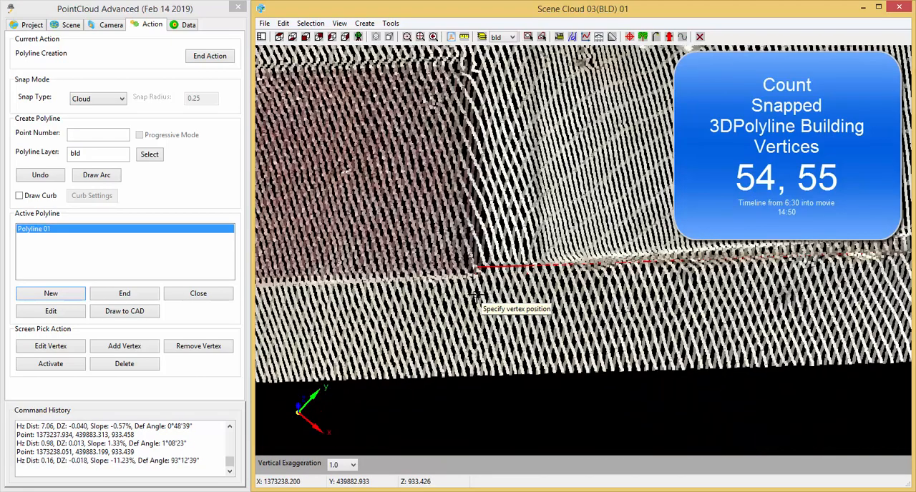
# Snap one vertex at the reddish pad's far front corner, about 5.73 units away, and another about 0.26 units back along its side.
pyautogui.moveTo(463, 305); pyautogui.dragTo(796, 354, button='middle')
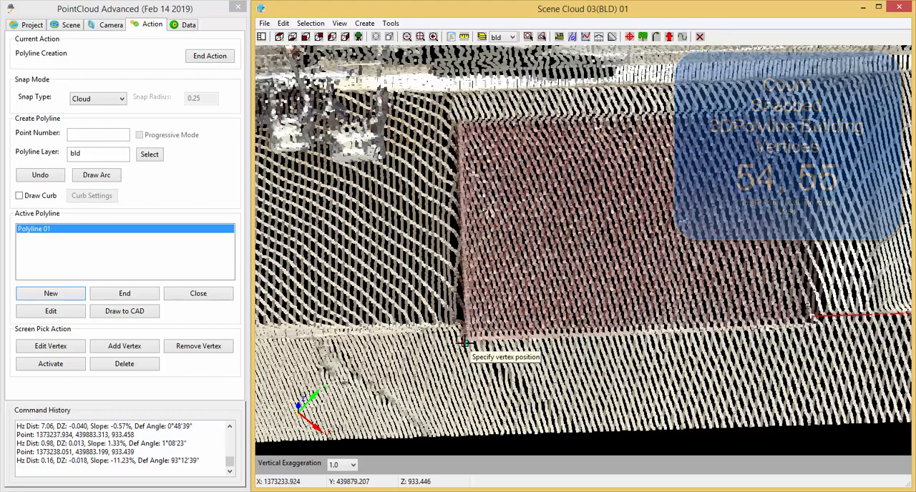
pyautogui.scroll(2, 464, 344)
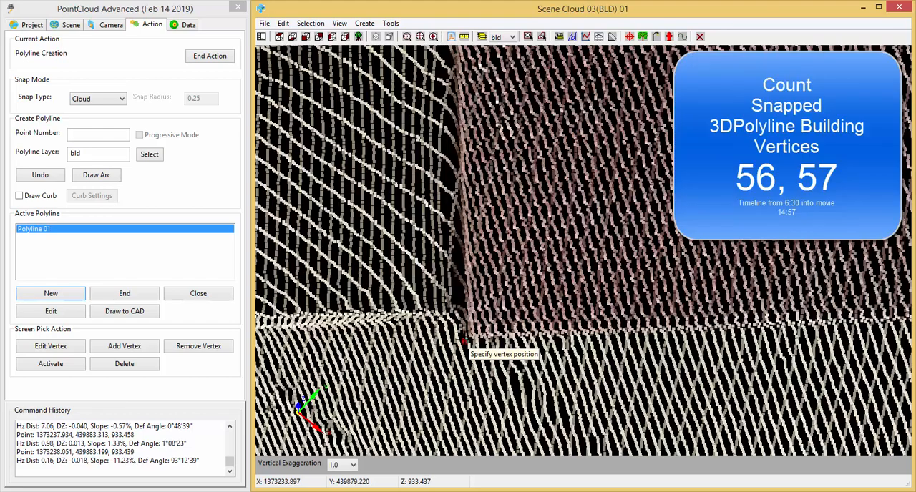
pyautogui.click(463, 339)
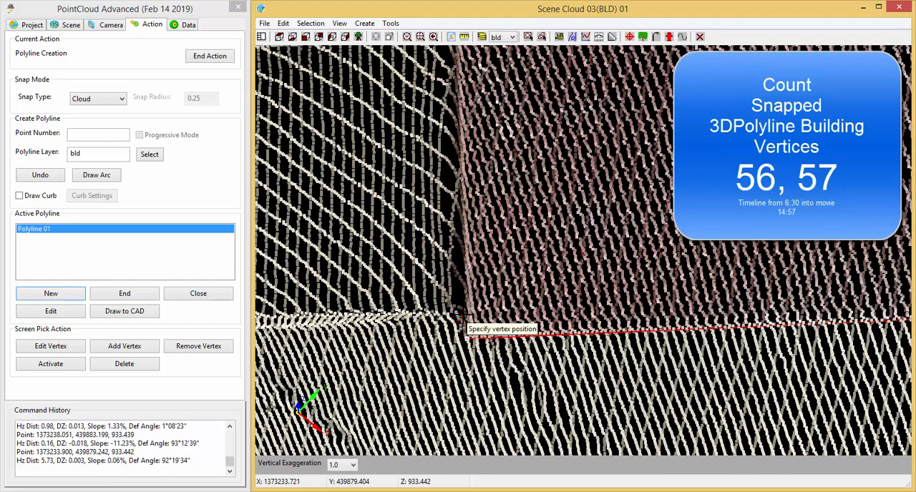
pyautogui.click(462, 316)
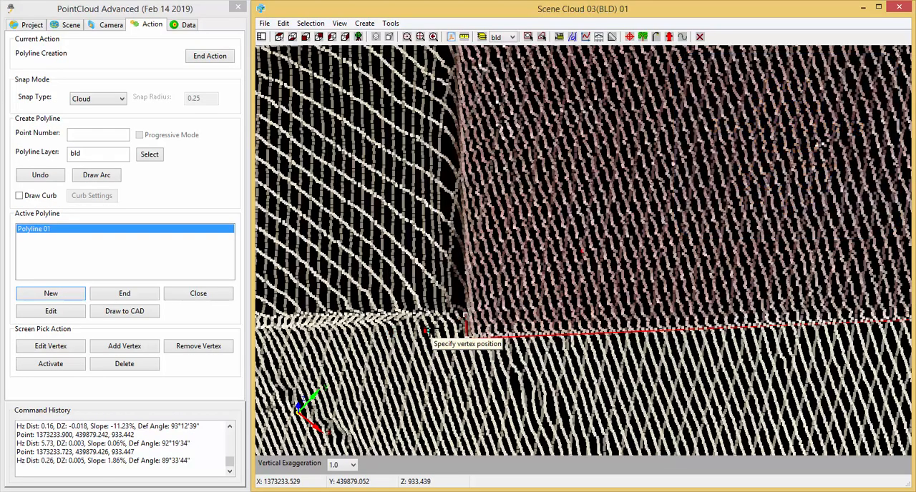
# Undo the trial vertex beside the pad's far corner and snap it again toward the adjoining slab edge, about 0.18 units from the previous vertex.
pyautogui.moveTo(446, 327); pyautogui.dragTo(452, 285, button='middle')
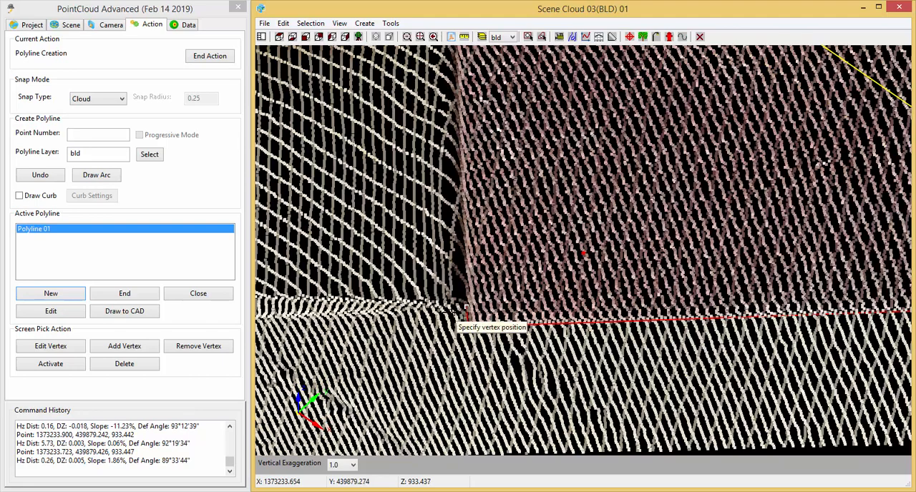
pyautogui.click(49, 183)
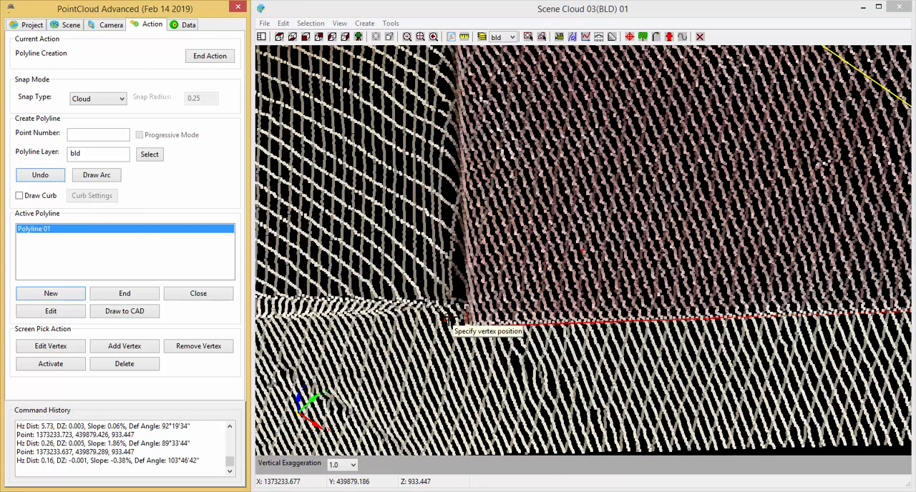
pyautogui.moveTo(457, 315); pyautogui.dragTo(534, 317, button='middle')
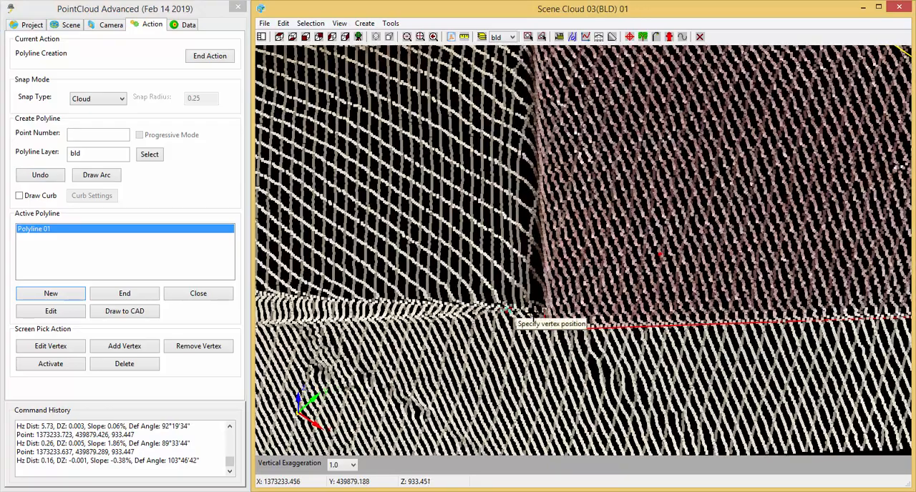
pyautogui.scroll(5, 569, 290)
pyautogui.scroll(2, 572, 290)
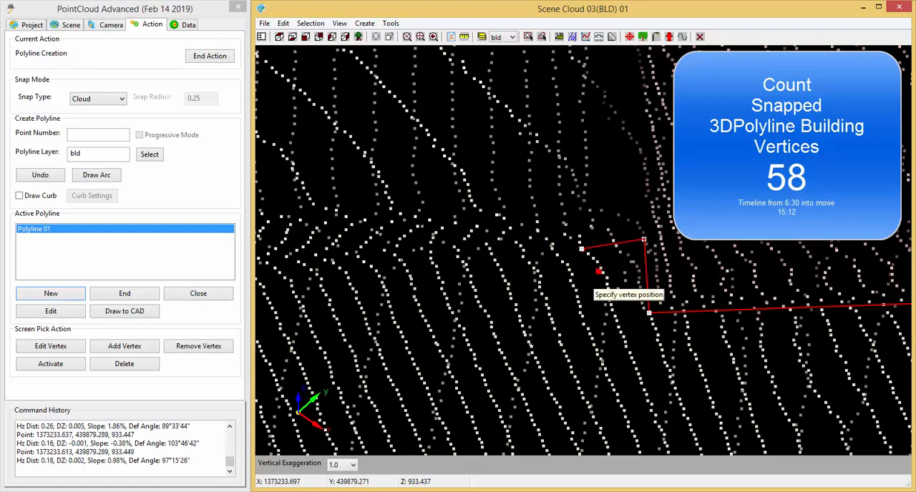
# Snap three vertices along the base of the slab's side face up to its joint, about 3.12, 1.85 and 1.30 units apart.
pyautogui.scroll(-3, 616, 376)
pyautogui.moveTo(555, 385); pyautogui.dragTo(621, 380, button='middle')
pyautogui.moveTo(482, 379)
pyautogui.mouseDown(button='middle')
pyautogui.moveTo(395, 361)
pyautogui.moveTo(472, 371)
pyautogui.mouseUp(button='middle')
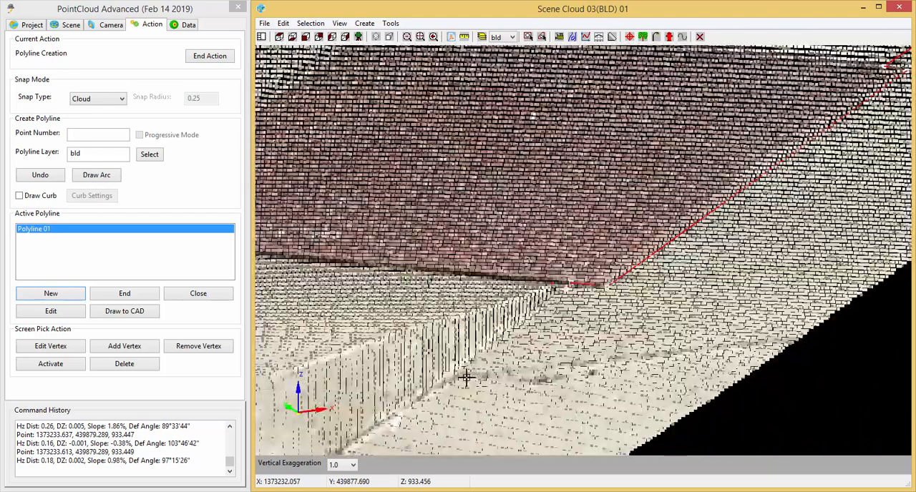
pyautogui.click(412, 406)
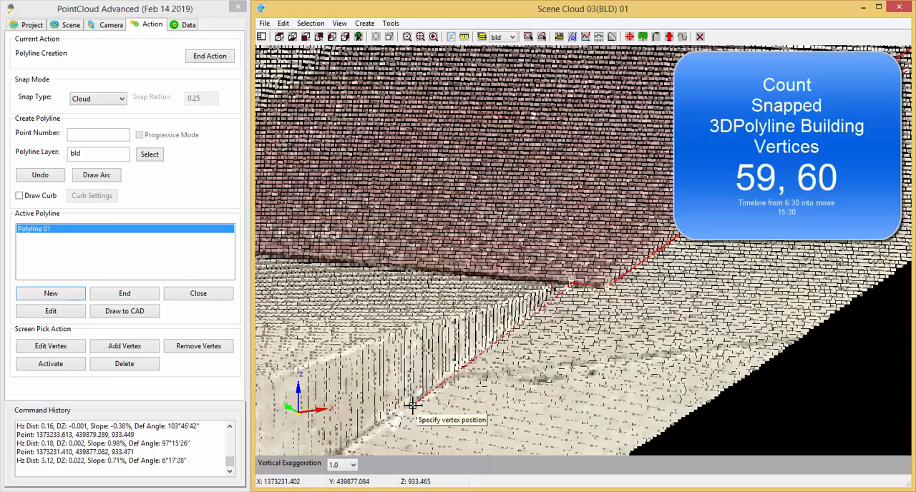
pyautogui.moveTo(450, 447); pyautogui.dragTo(633, 301, button='middle')
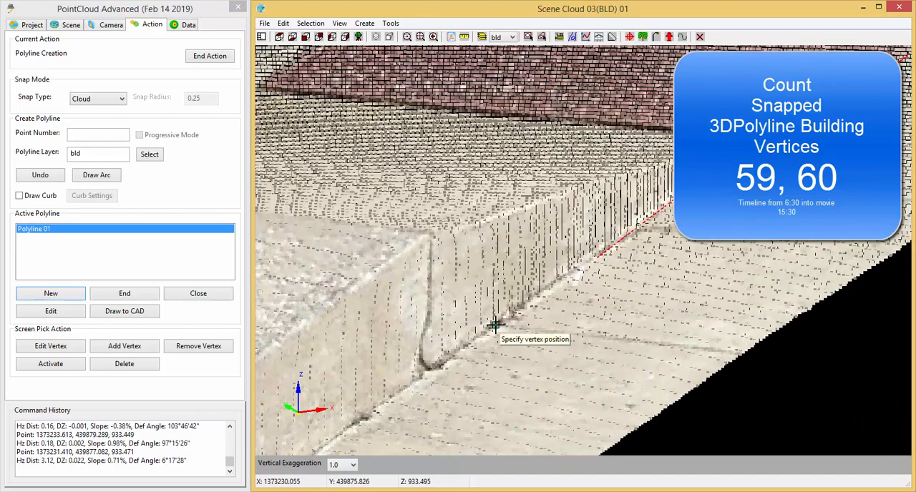
pyautogui.moveTo(485, 378); pyautogui.dragTo(636, 297, button='middle')
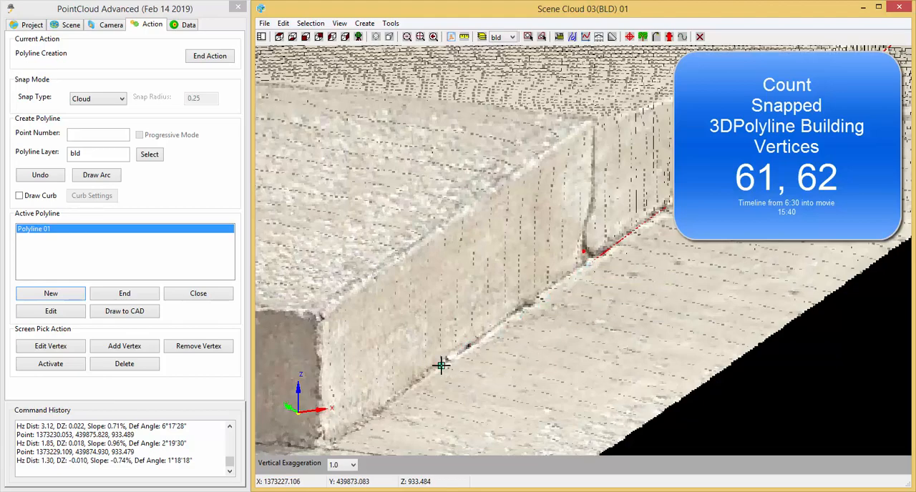
# Snap vertices about 2.80 and 2.21 units onward to the slab's outer corner, and one about 2.01 units along the base of its shaded face.
pyautogui.scroll(4, 533, 350)
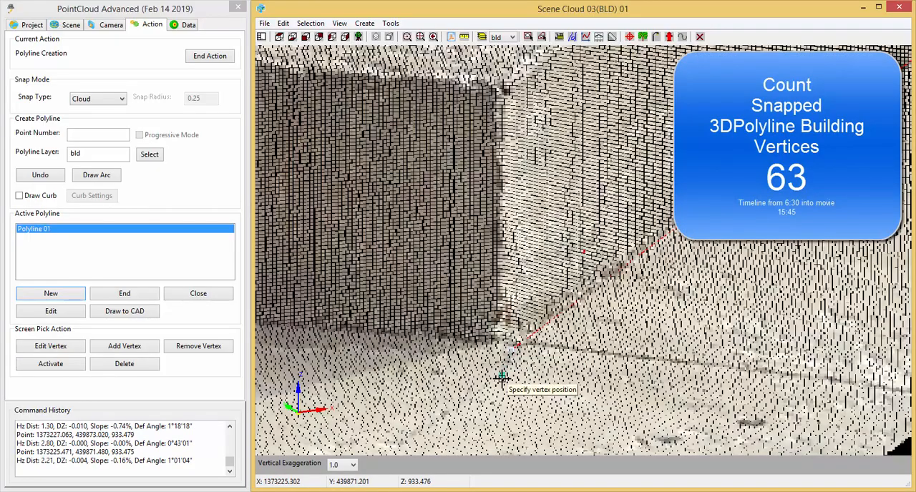
pyautogui.scroll(-3, 514, 379)
pyautogui.scroll(5, 525, 367)
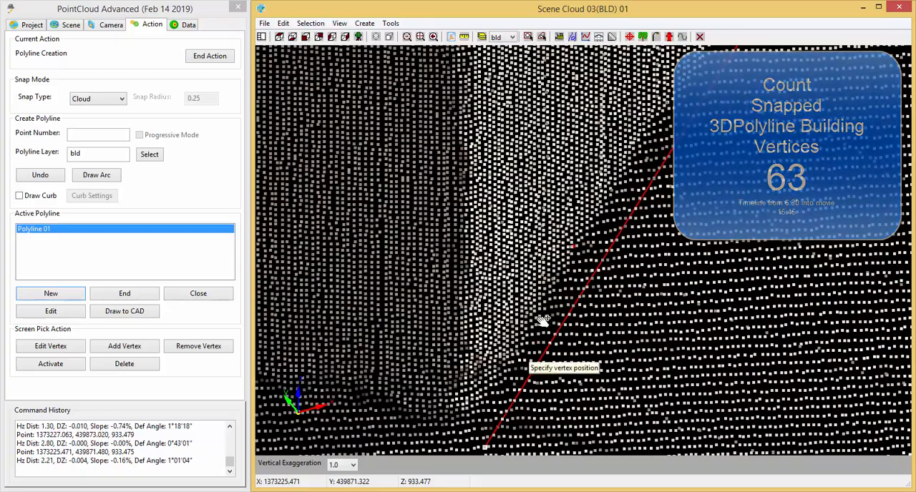
pyautogui.scroll(-4, 526, 358)
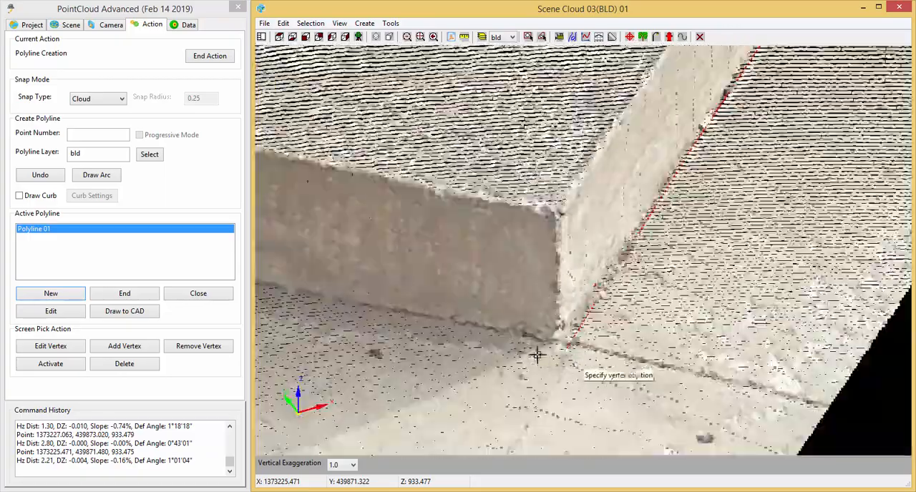
pyautogui.scroll(3, 432, 317)
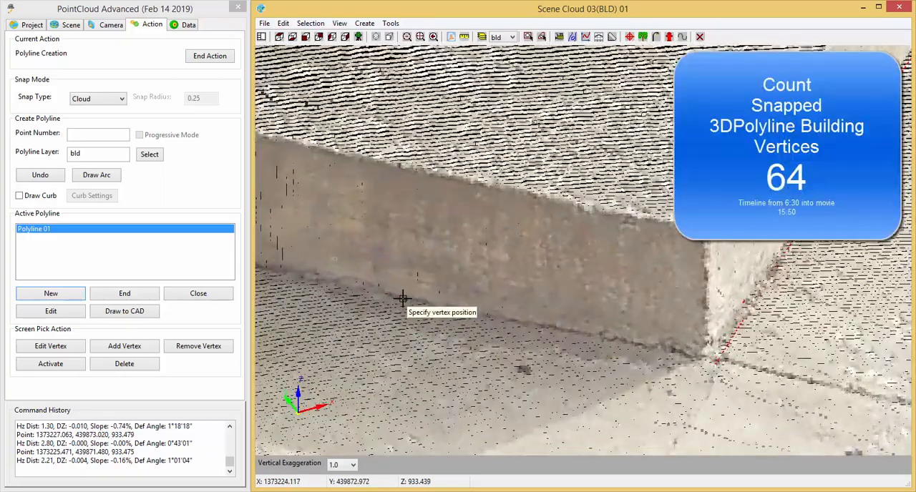
pyautogui.click(403, 299)
# Snap one vertex beside the inner corner, about 2.04 units away, and another about 0.25 units farther at the light wall's base.
pyautogui.moveTo(341, 320); pyautogui.dragTo(723, 402, button='middle')
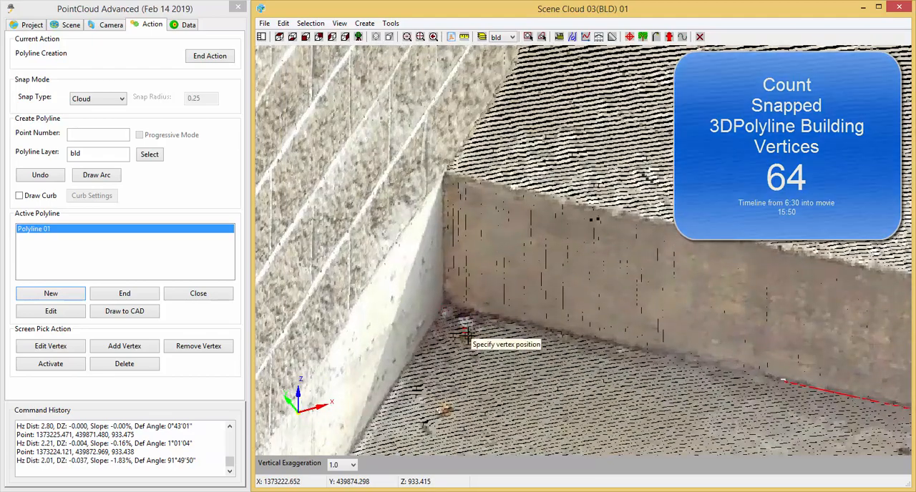
pyautogui.scroll(3, 449, 319)
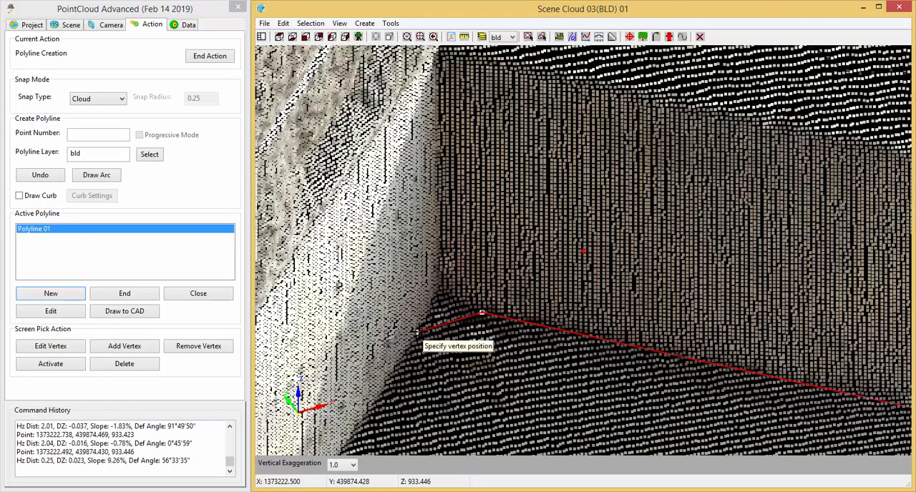
# Undo the last vertex at the light wall's base and snap it again at ground level, about 0.26 units from the previous vertex.
pyautogui.scroll(-5, 419, 333)
pyautogui.scroll(6, 414, 357)
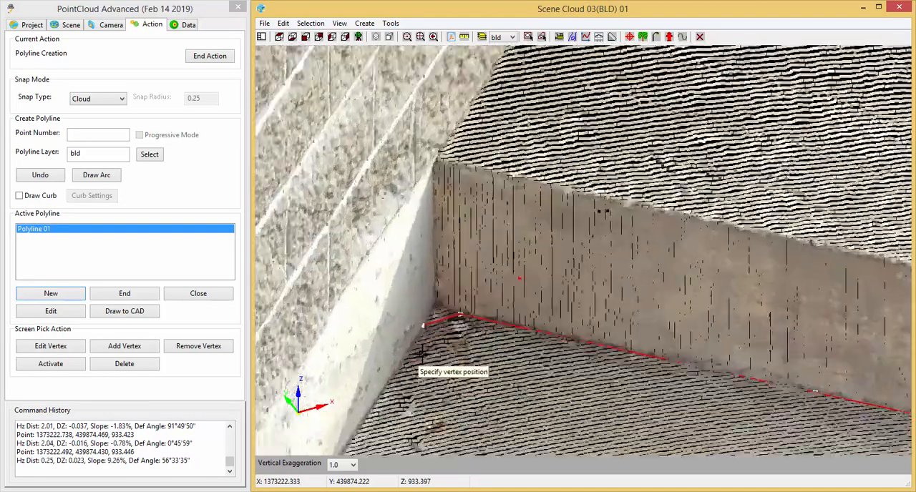
pyautogui.scroll(4, 438, 325)
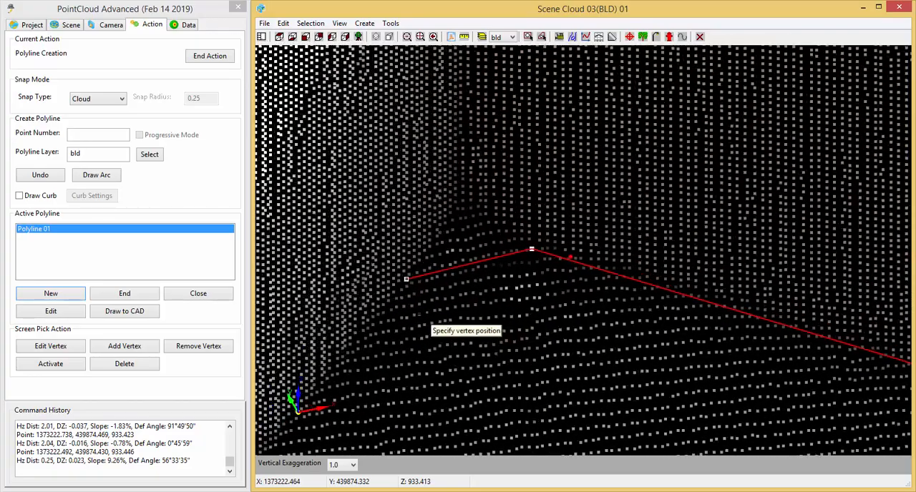
pyautogui.moveTo(489, 308); pyautogui.dragTo(488, 274, button='middle')
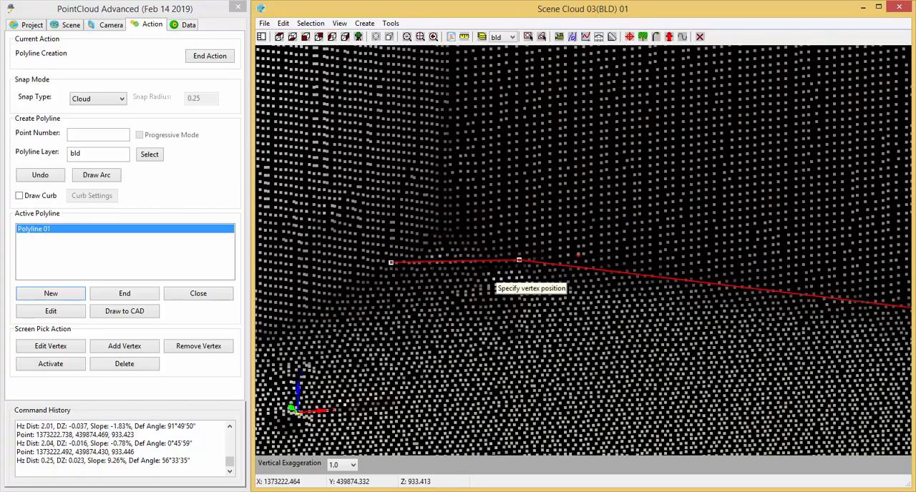
pyautogui.click(57, 181)
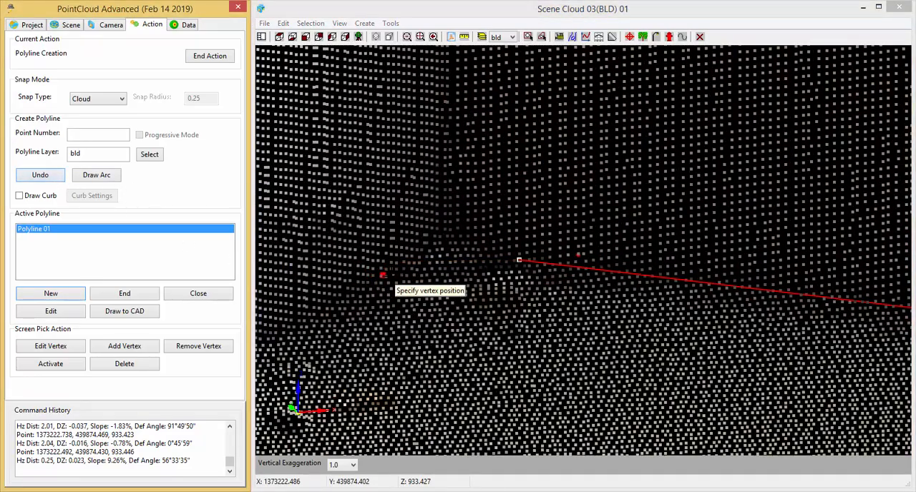
pyautogui.click(395, 275)
# Snap three more vertices along the light wall's base toward the downspout, about 0.70, 0.84 and 0.87 units apart.
pyautogui.scroll(-1, 450, 341)
pyautogui.scroll(-1, 447, 337)
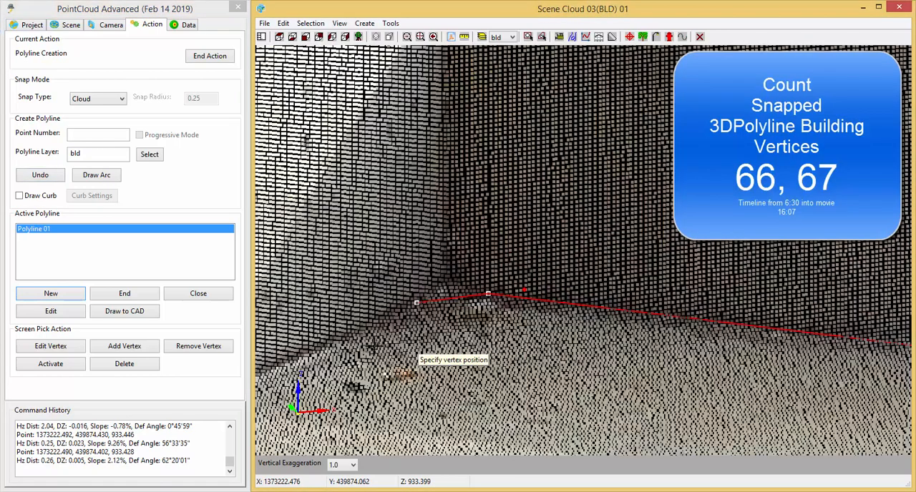
pyautogui.click(300, 368)
pyautogui.moveTo(370, 419); pyautogui.dragTo(634, 307, button='middle')
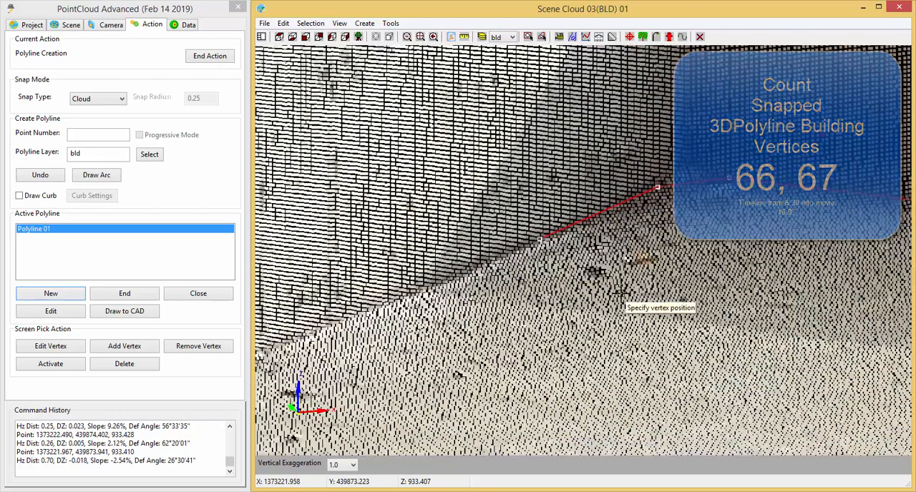
pyautogui.click(409, 297)
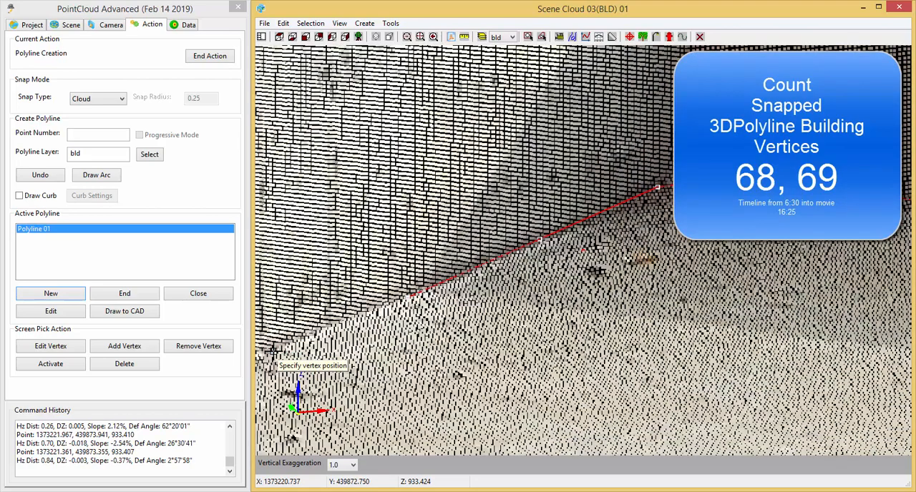
pyautogui.click(355, 365)
# Snap a vertex at the wall base just beyond the corrugated downspout pipe, about 2.53 units away.
pyautogui.scroll(2, 544, 436)
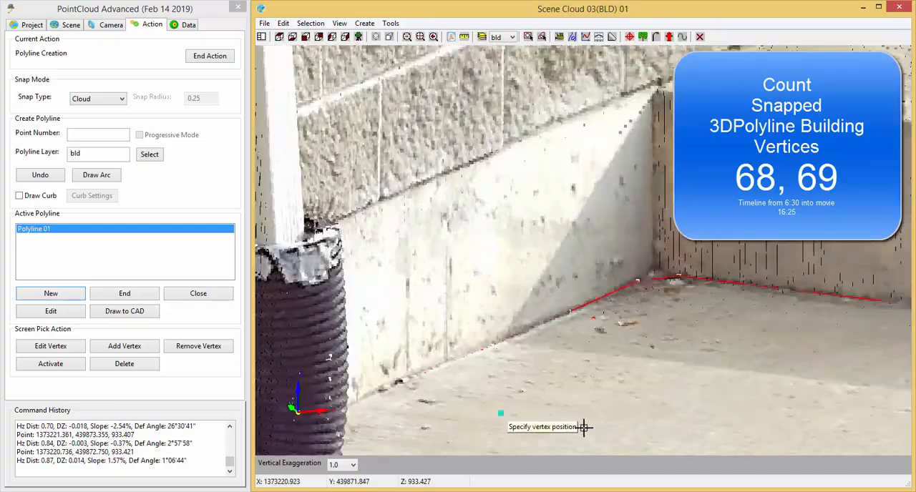
pyautogui.moveTo(629, 428); pyautogui.dragTo(438, 382, button='middle')
pyautogui.moveTo(516, 377); pyautogui.dragTo(912, 400, button='middle')
pyautogui.moveTo(557, 370); pyautogui.dragTo(827, 433, button='middle')
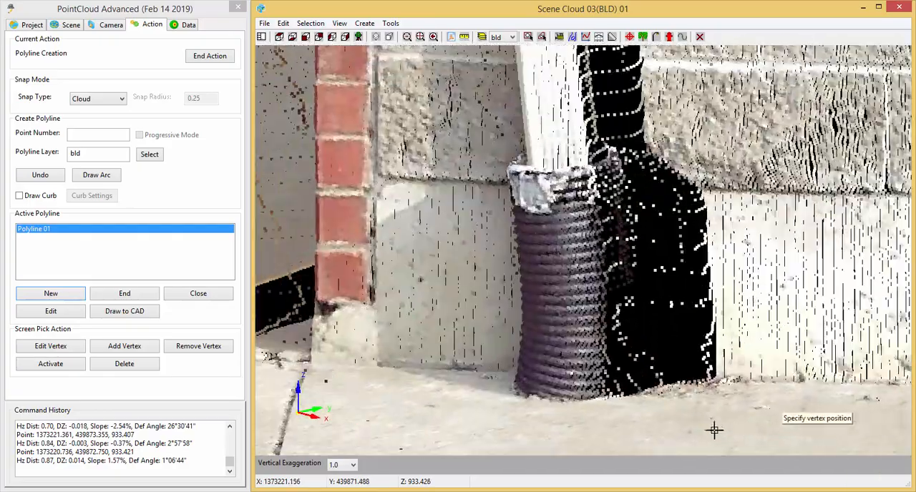
pyautogui.scroll(3, 465, 376)
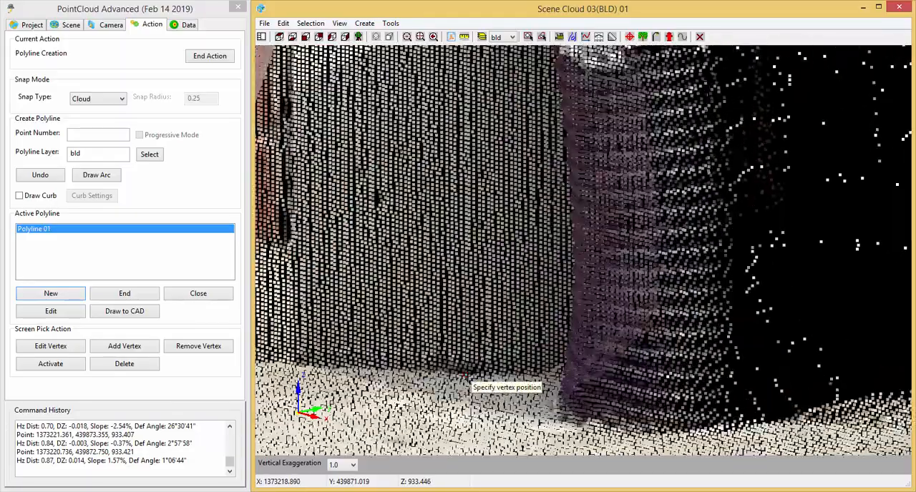
pyautogui.click(464, 372)
# Close the 3D polyline back to its starting vertex at the brick building corner.
pyautogui.moveTo(410, 418); pyautogui.dragTo(737, 435, button='middle')
pyautogui.moveTo(576, 424); pyautogui.dragTo(642, 325, button='middle')
pyautogui.scroll(3, 509, 392)
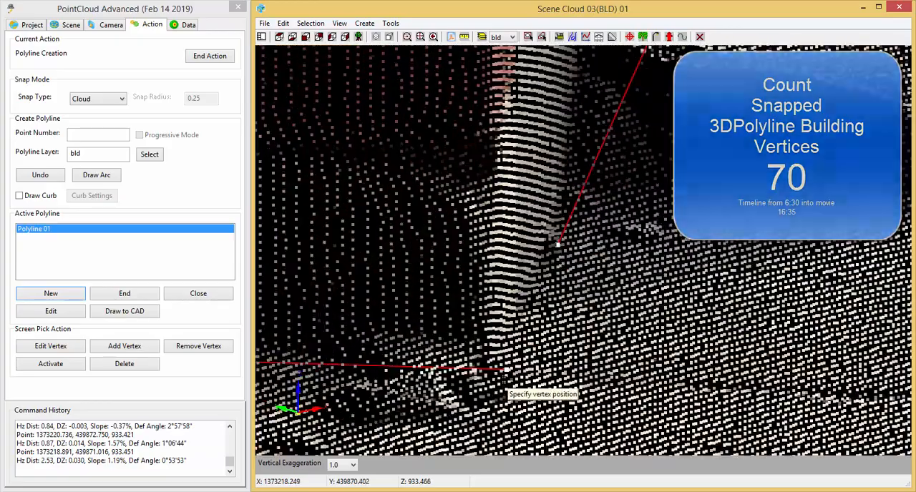
pyautogui.click(198, 294)
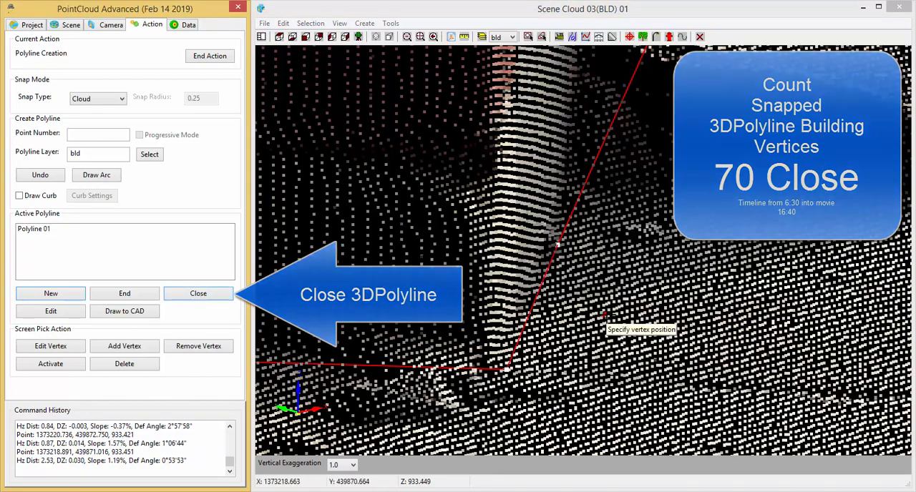
# Examine the closed footprint around the building corner and the whole building cloud.
pyautogui.moveTo(599, 331); pyautogui.dragTo(529, 372, button='middle')
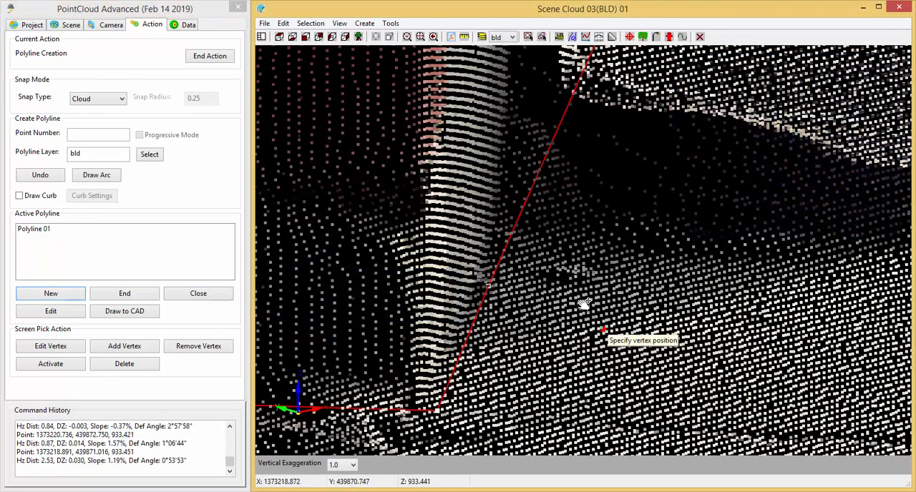
pyautogui.scroll(-6, 603, 331)
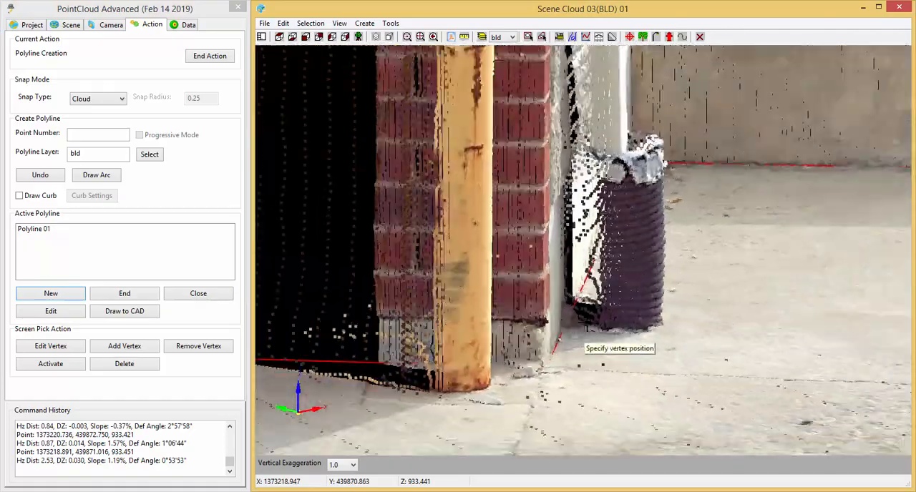
pyautogui.moveTo(600, 285); pyautogui.dragTo(609, 338, button='middle')
pyautogui.scroll(-2, 626, 325)
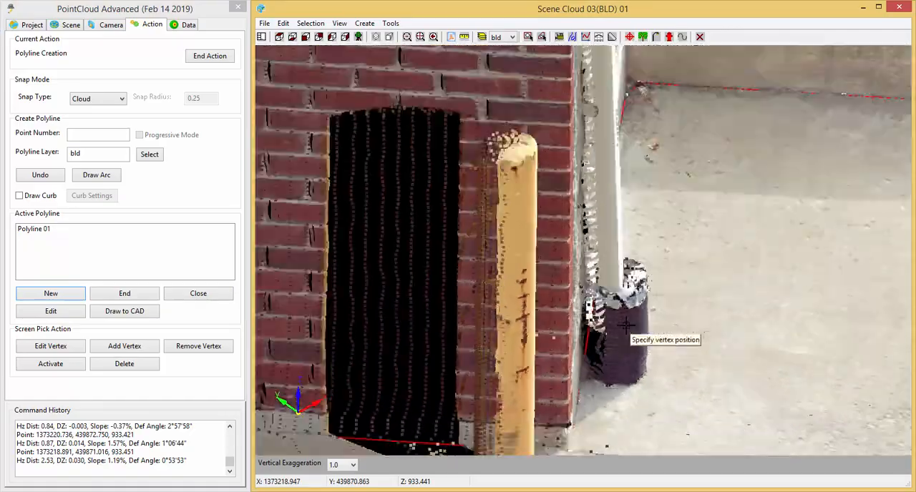
pyautogui.scroll(-8, 626, 326)
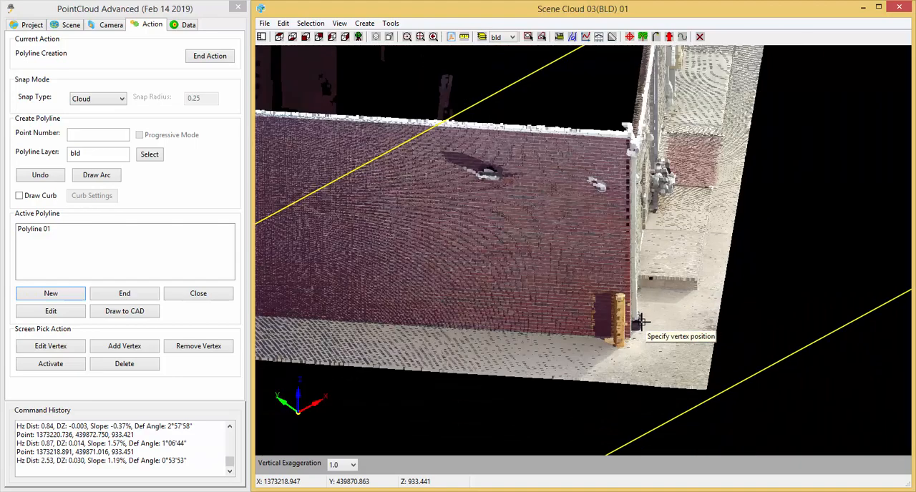
pyautogui.scroll(-6, 641, 322)
pyautogui.moveTo(484, 320); pyautogui.dragTo(572, 359, button='middle')
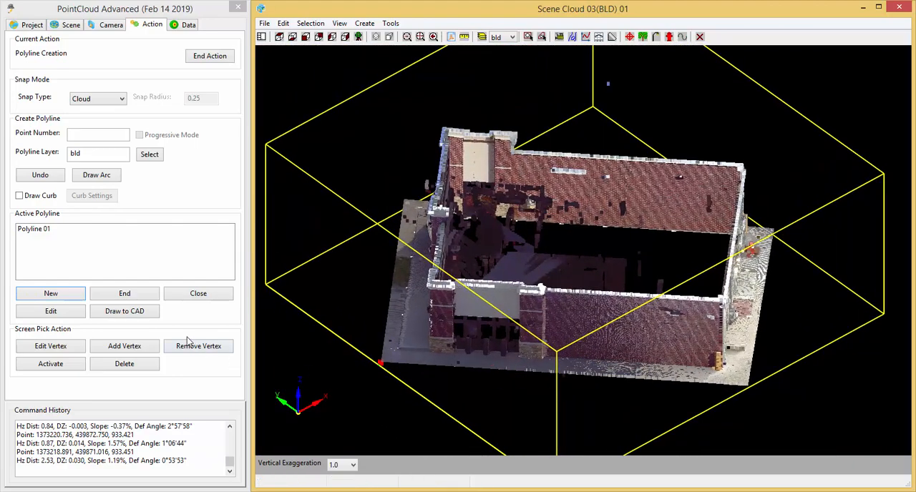
# Draw Polyline 01 to CAD and end the polyline creation action.
pyautogui.click(42, 230)
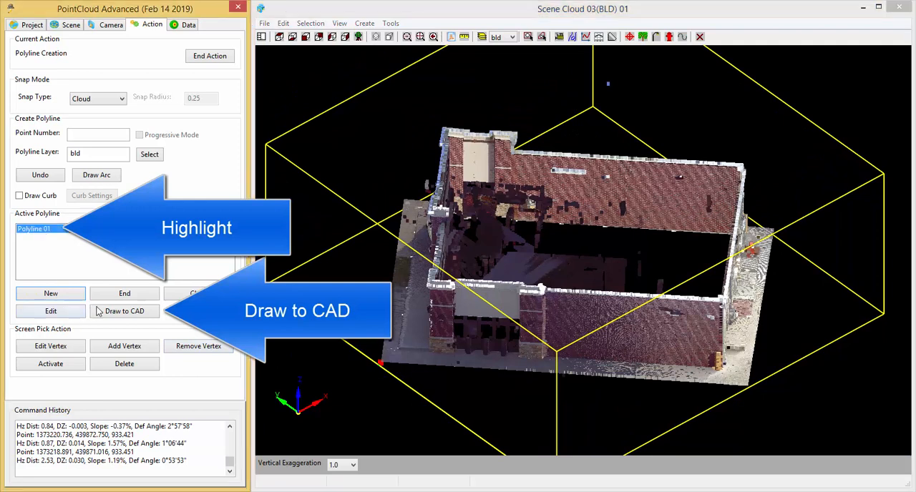
pyautogui.click(130, 312)
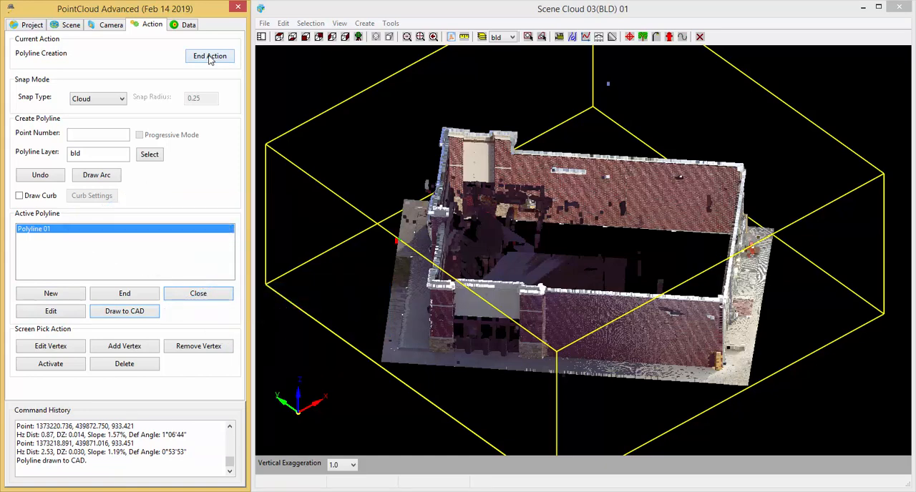
pyautogui.click(210, 59)
# Save the Site1(bld) project, close the scene and exit the point cloud module.
pyautogui.click(28, 26)
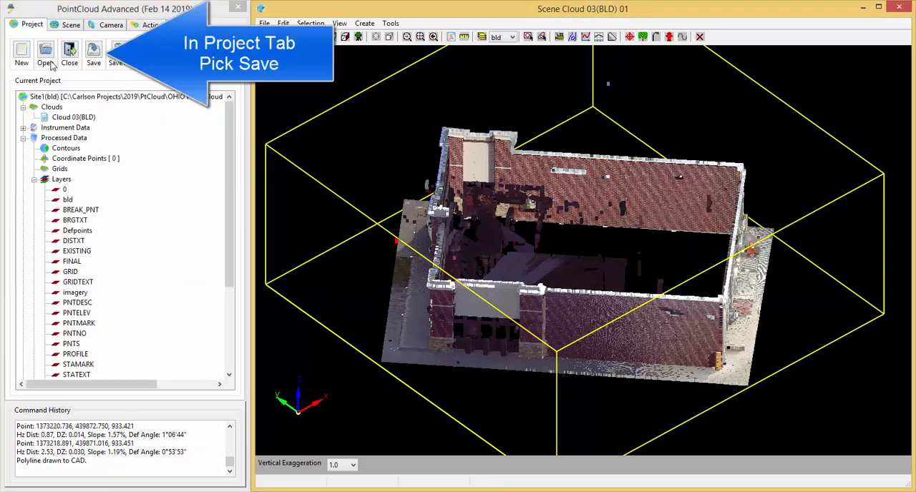
pyautogui.click(94, 54)
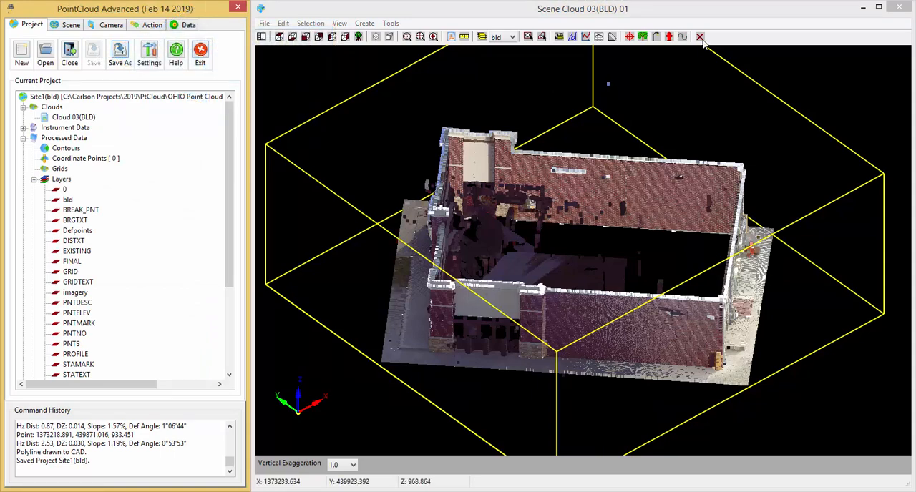
pyautogui.click(898, 10)
pyautogui.click(200, 53)
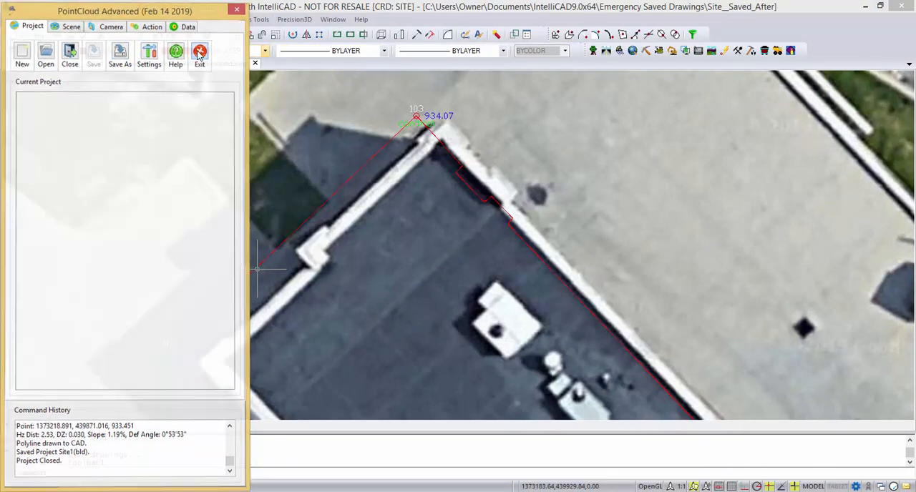
# Examine the footprint polyline's small jogs in the CAD drawing against the existing linework and aerial image.
pyautogui.scroll(5, 265, 261)
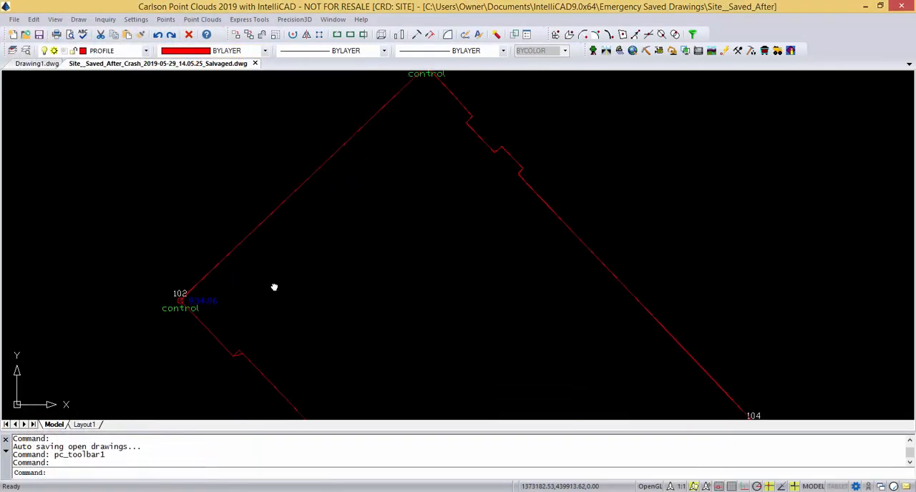
pyautogui.scroll(3, 266, 260)
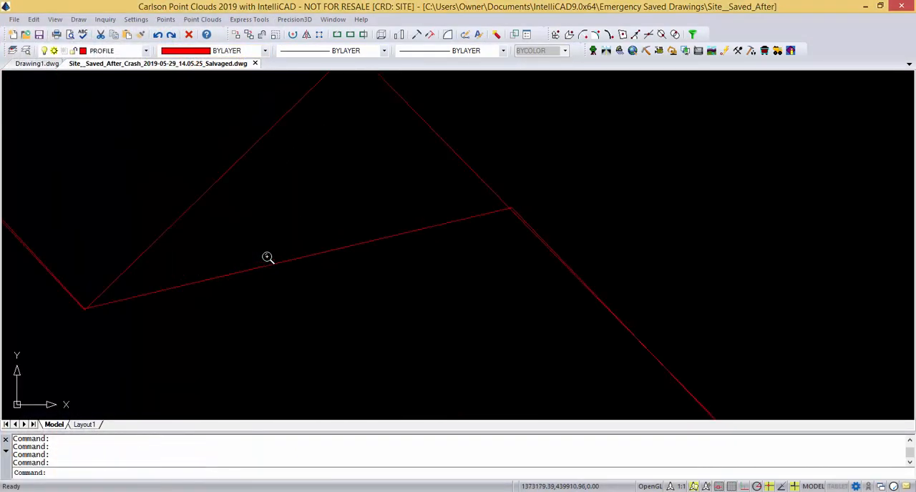
pyautogui.scroll(-3, 292, 268)
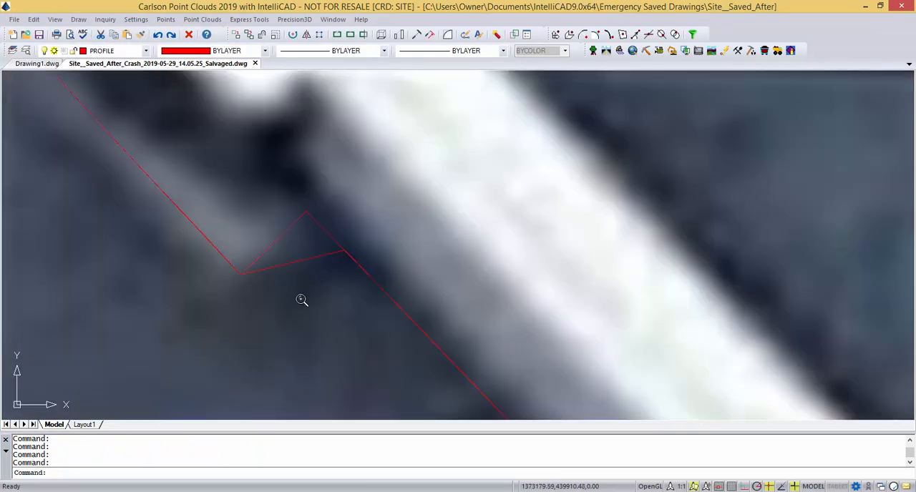
# Examine how the two building polylines differ at the corners of the jog near control point 101.
pyautogui.scroll(-5, 302, 300)
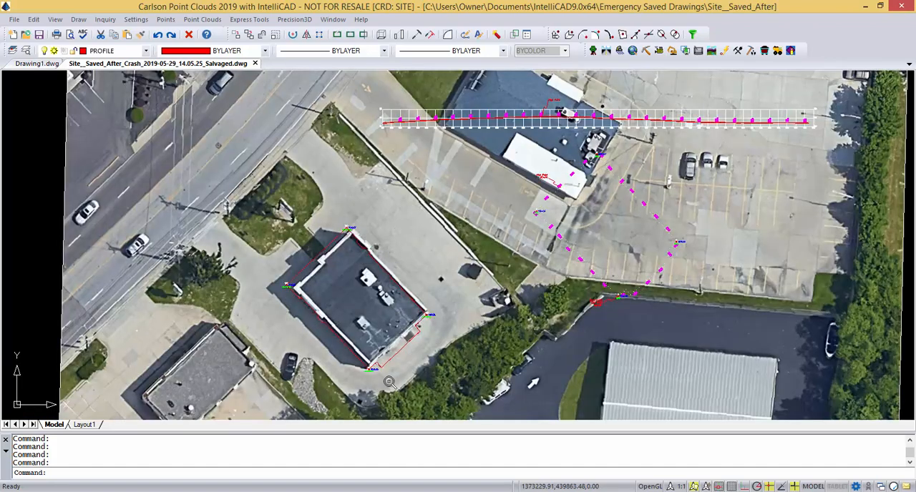
pyautogui.scroll(5, 388, 378)
pyautogui.scroll(2, 322, 352)
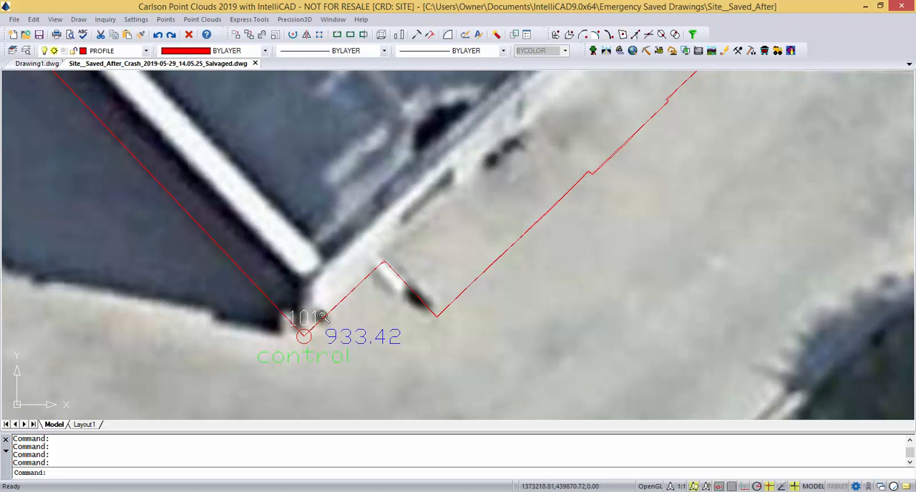
pyautogui.scroll(3, 387, 263)
pyautogui.scroll(2, 397, 276)
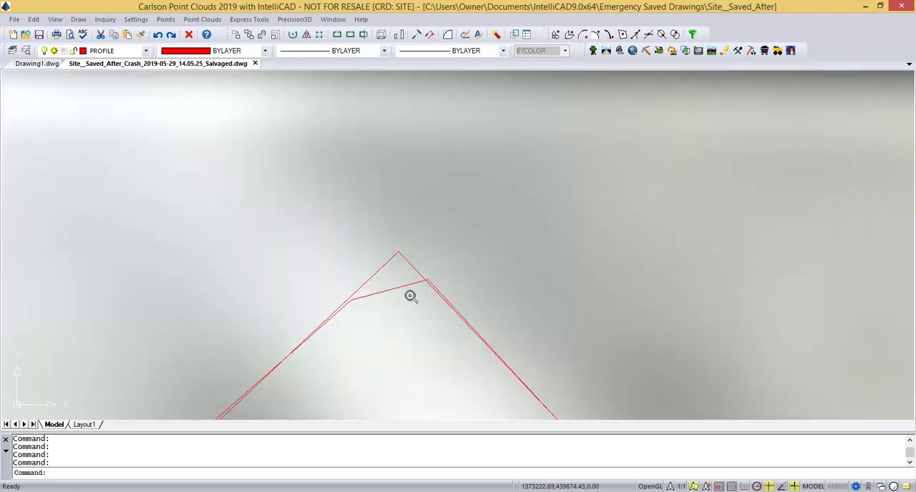
pyautogui.moveTo(405, 293); pyautogui.dragTo(289, 280, button='middle')
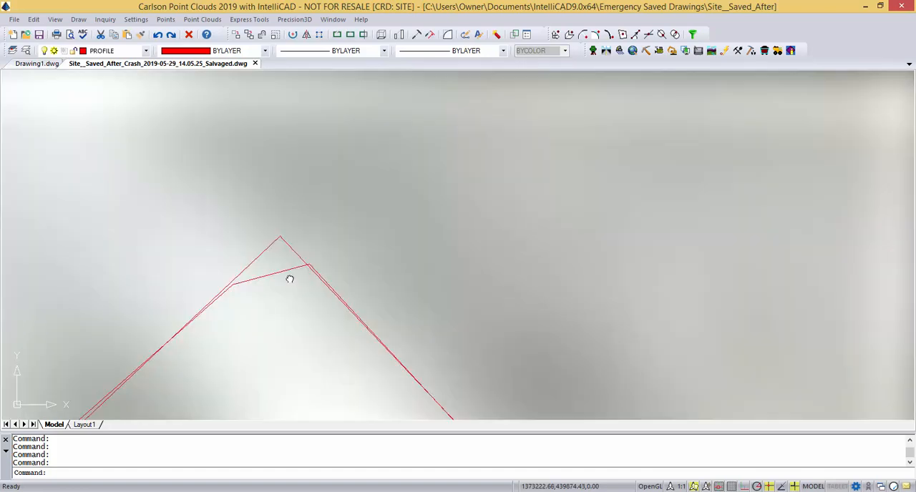
pyautogui.scroll(2, 287, 275)
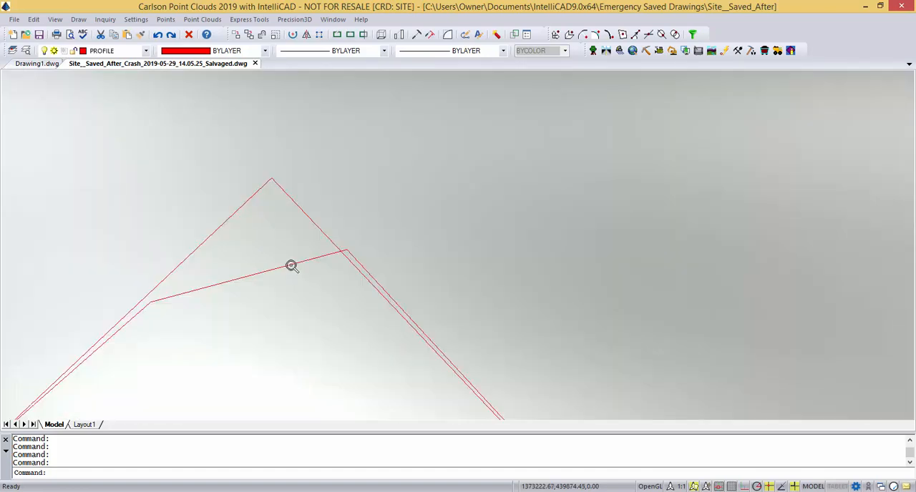
# Select the bld footprint polyline and stretch its cut-off corner vertex onto control point 104.
pyautogui.rightClick(255, 301)
pyautogui.click(235, 312)
pyautogui.click(212, 280)
pyautogui.scroll(-5, 269, 315)
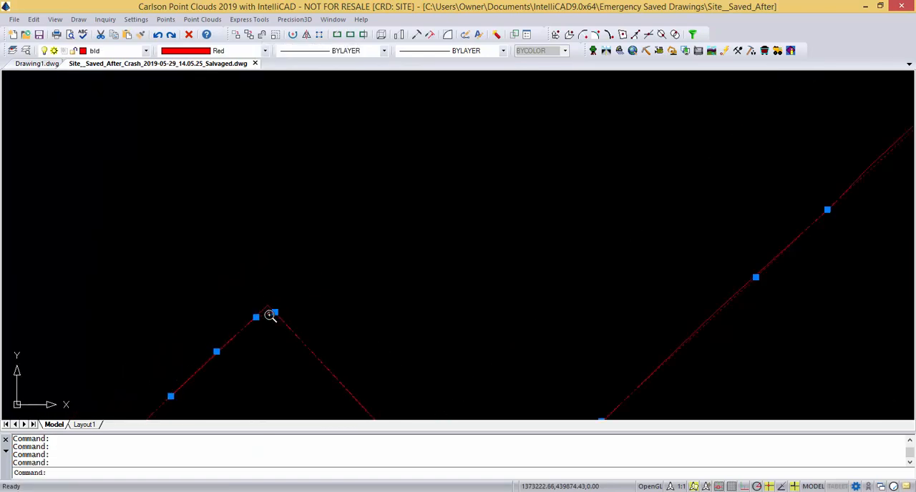
pyautogui.scroll(-2, 331, 379)
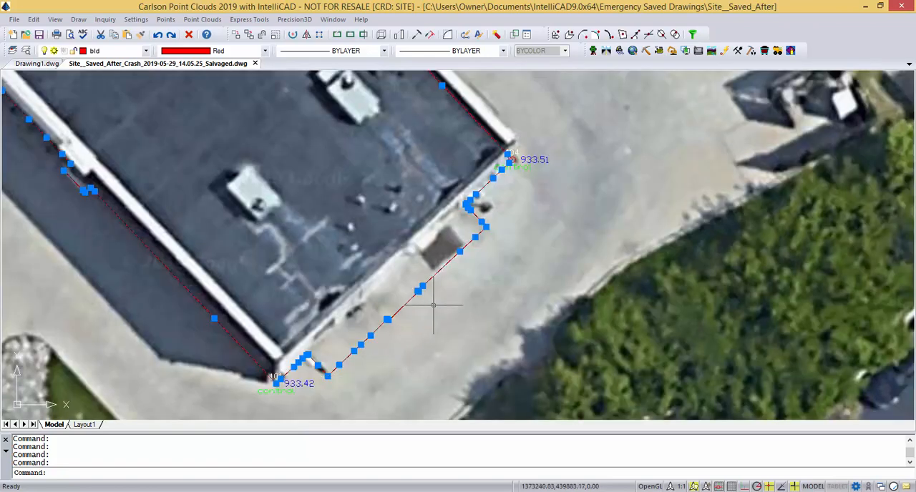
pyautogui.moveTo(413, 188); pyautogui.dragTo(425, 256, button='middle')
pyautogui.scroll(4, 401, 286)
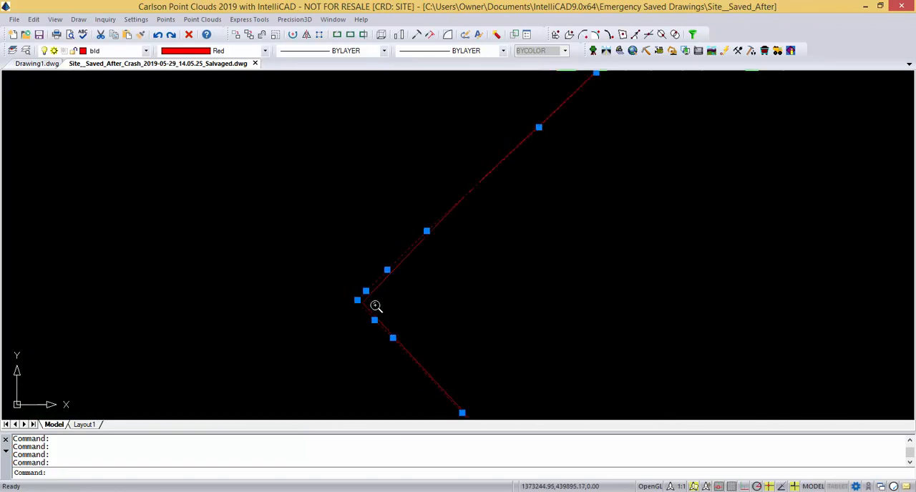
pyautogui.scroll(-3, 429, 294)
pyautogui.scroll(5, 458, 236)
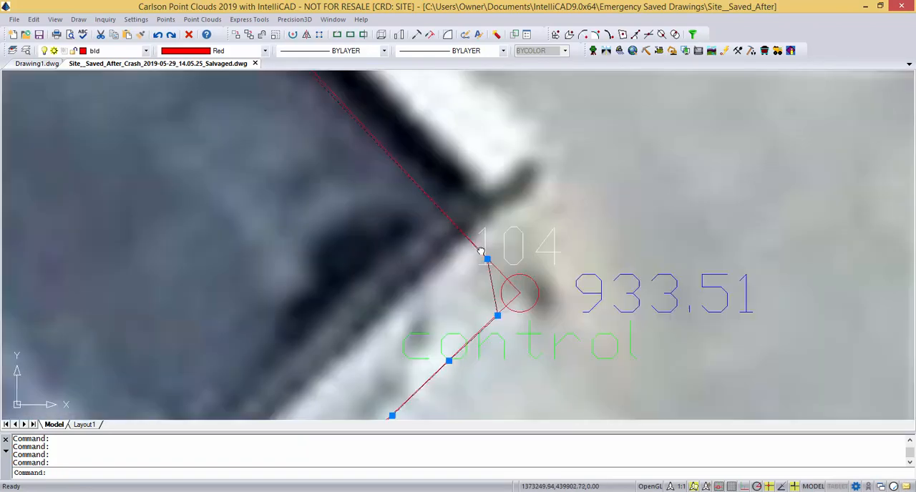
pyautogui.click(499, 317)
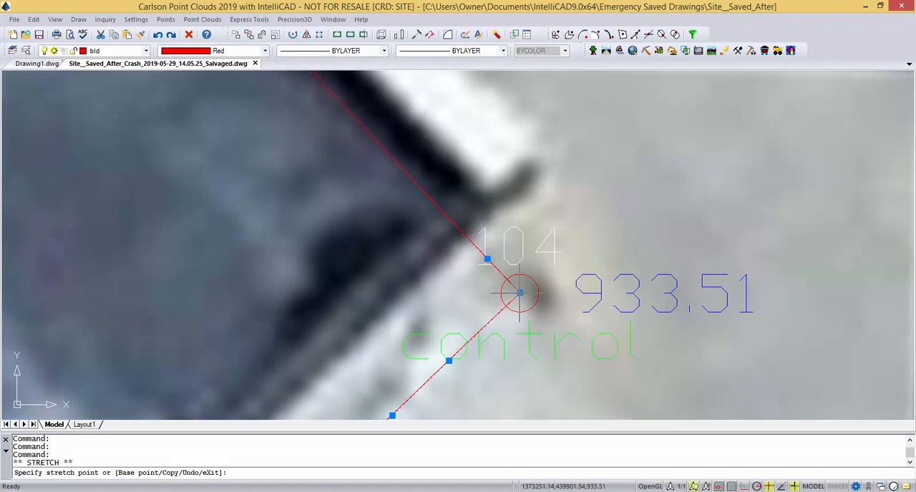
pyautogui.click(520, 293)
# Switch to the Civil module and open the bld footprint polyline in Edit-Assign Polyline Elevations.
pyautogui.scroll(-5, 509, 288)
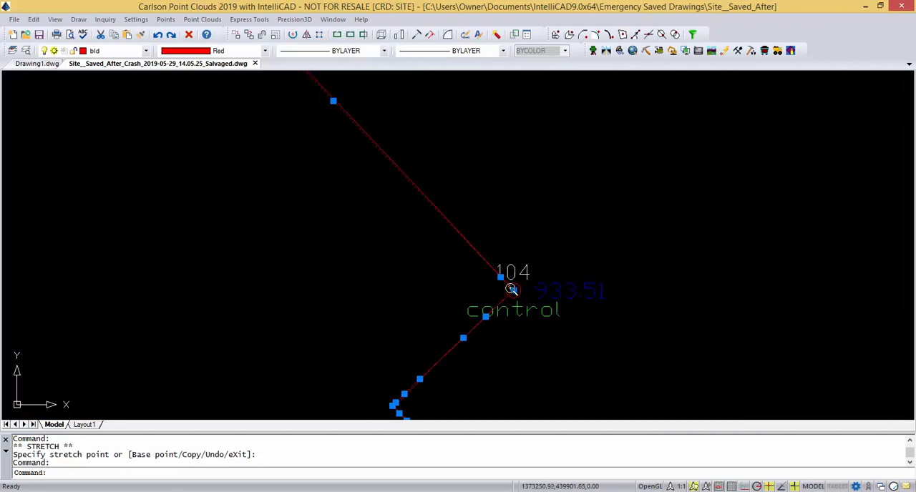
pyautogui.scroll(5, 515, 306)
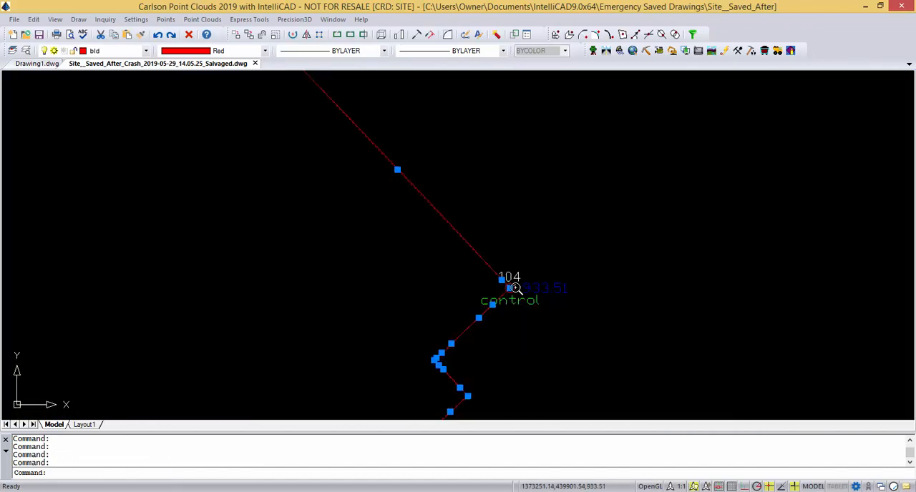
pyautogui.scroll(1, 515, 306)
pyautogui.scroll(-1, 511, 312)
pyautogui.moveTo(511, 332); pyautogui.dragTo(464, 286, button='middle')
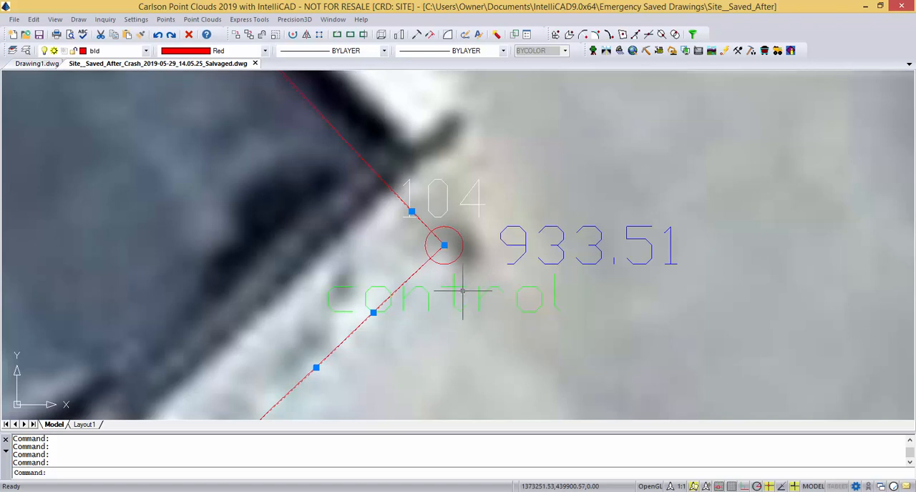
pyautogui.click(606, 51)
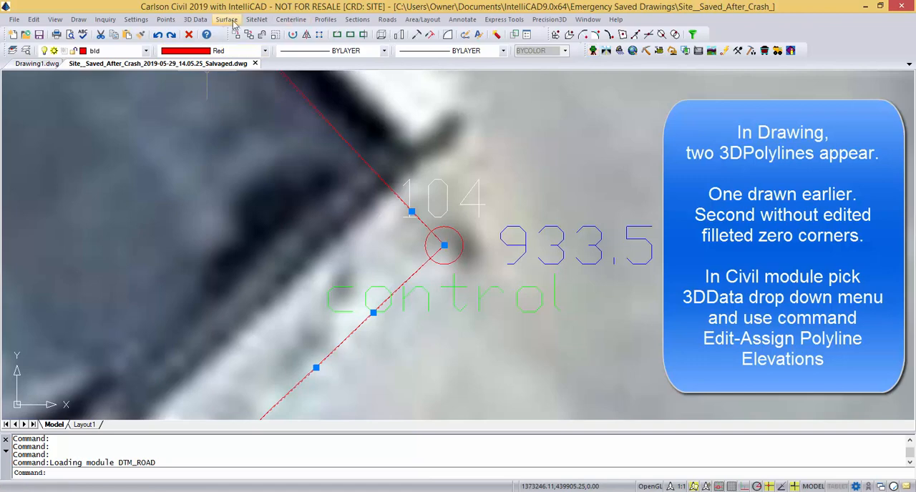
pyautogui.click(195, 20)
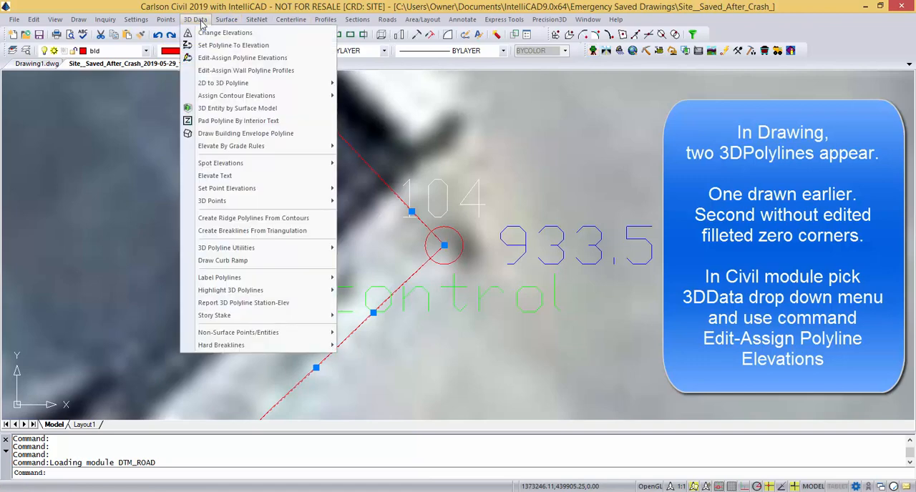
pyautogui.click(219, 58)
pyautogui.scroll(5, 389, 307)
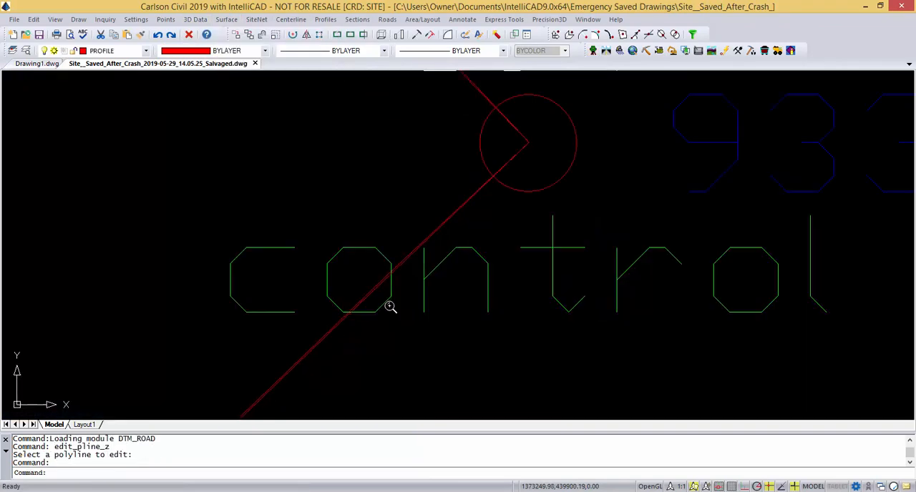
pyautogui.click(348, 275)
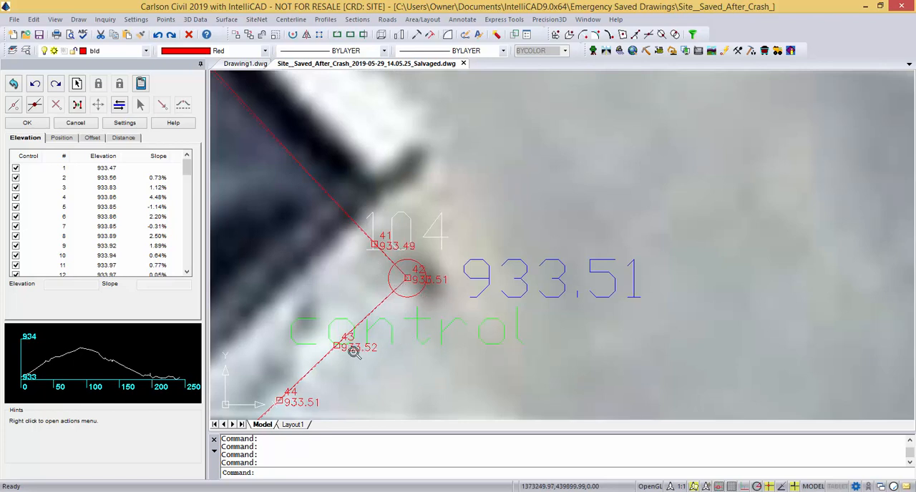
# Select vertex 42 at control point 104 and examine the labelled vertex elevations along the adjoining jog, vertices 43 to 53.
pyautogui.click(408, 278)
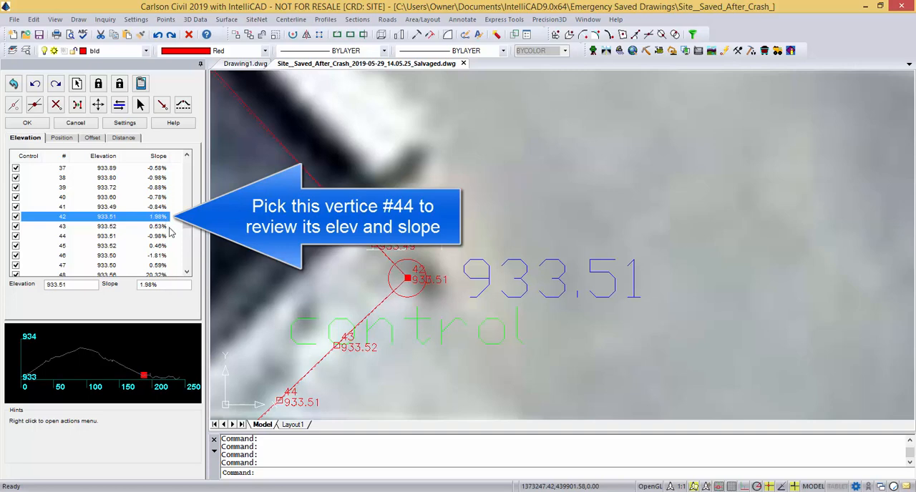
pyautogui.scroll(-1, 360, 307)
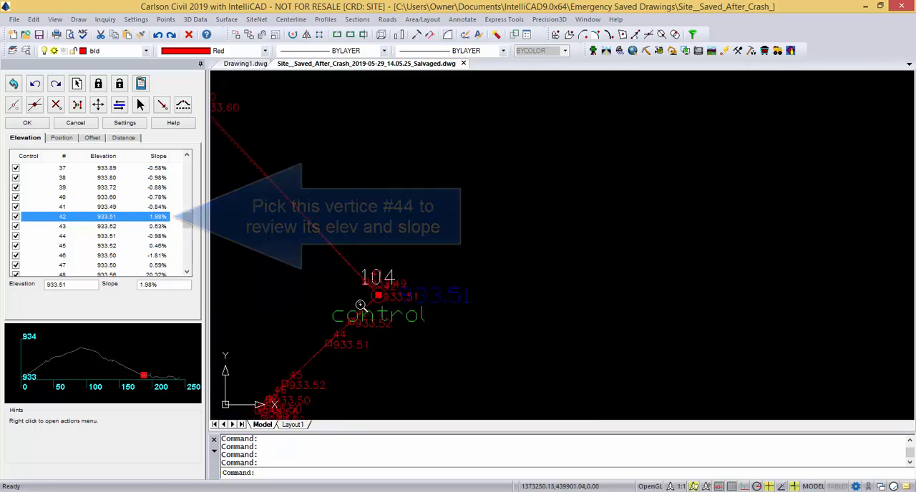
pyautogui.scroll(2, 319, 399)
pyautogui.scroll(4, 346, 385)
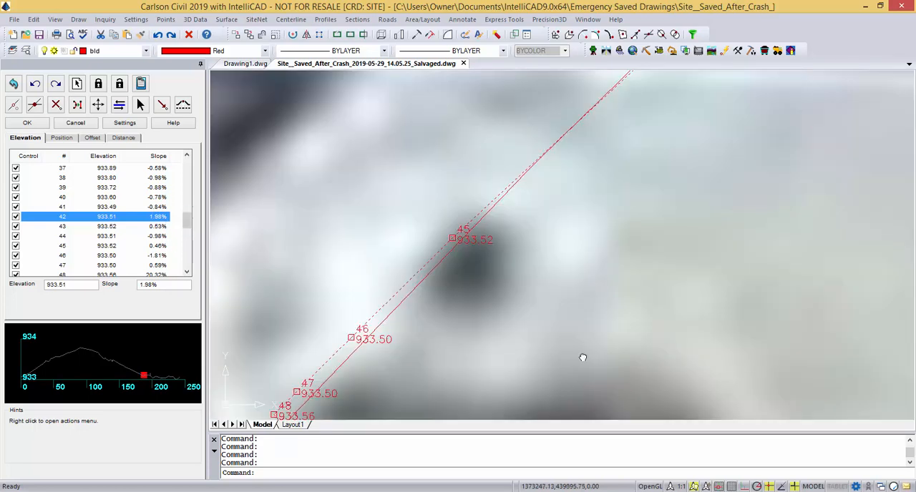
pyautogui.scroll(-1, 486, 342)
pyautogui.scroll(2, 472, 362)
pyautogui.scroll(3, 473, 361)
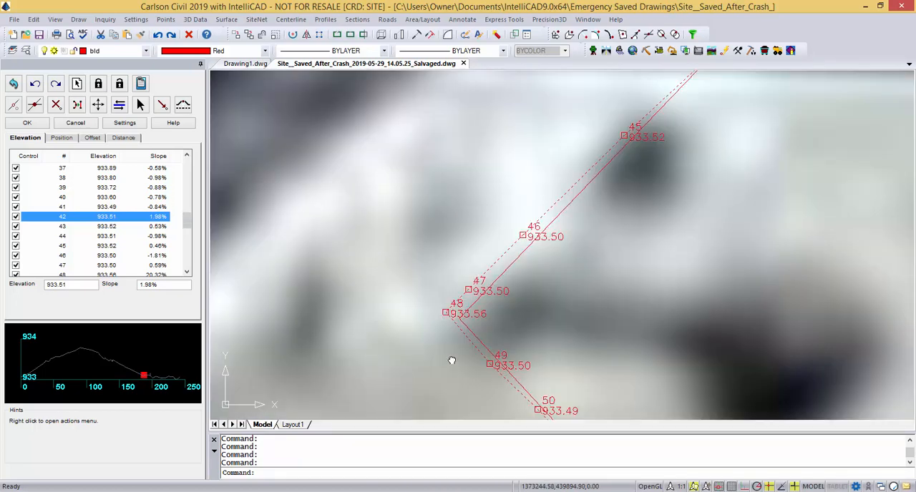
pyautogui.scroll(-3, 422, 347)
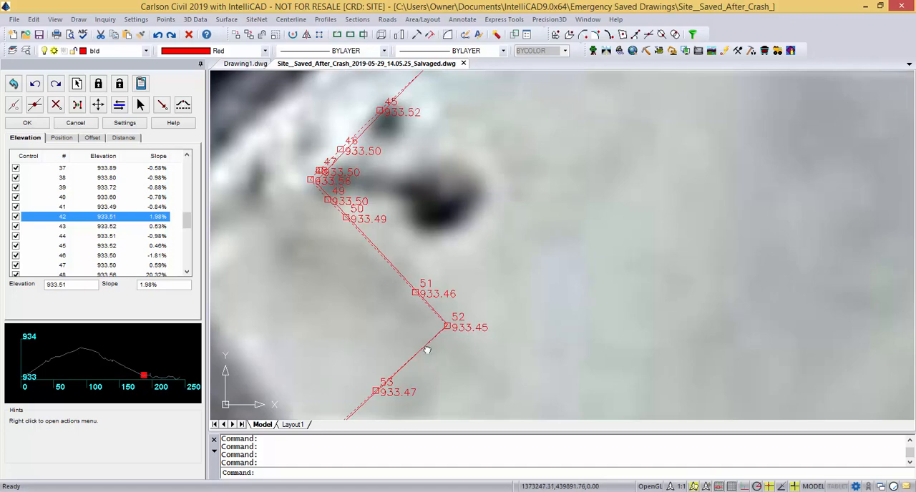
pyautogui.scroll(3, 333, 222)
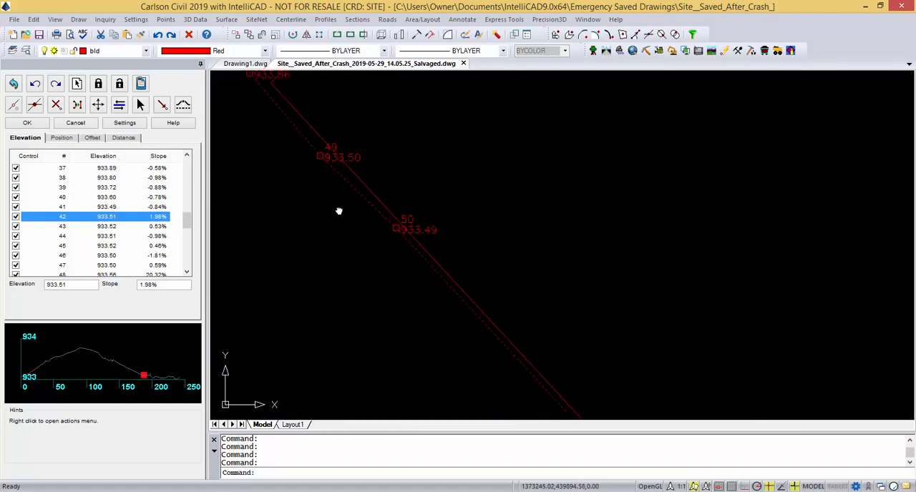
pyautogui.scroll(-1, 339, 208)
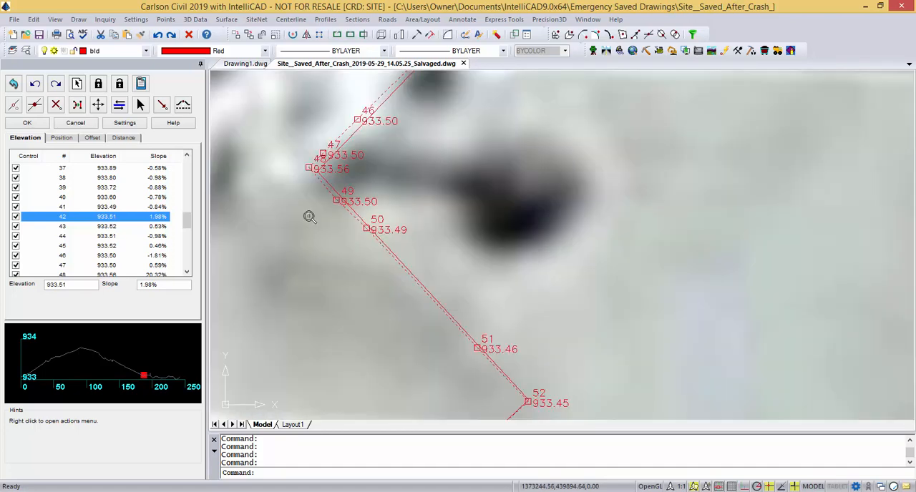
pyautogui.moveTo(311, 225); pyautogui.dragTo(278, 280, button='middle')
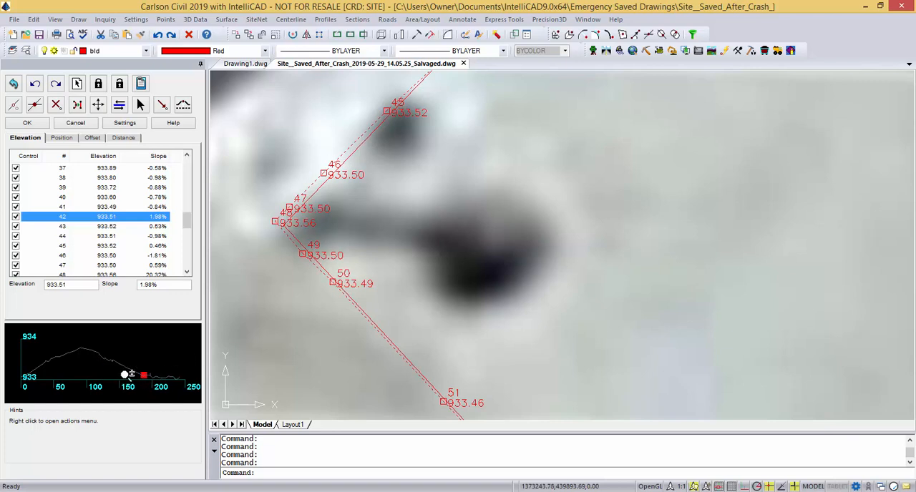
# Go through the vertices to number 48 and switch its control off and back on, interpolating its elevation to 933.50.
pyautogui.scroll(3, 152, 377)
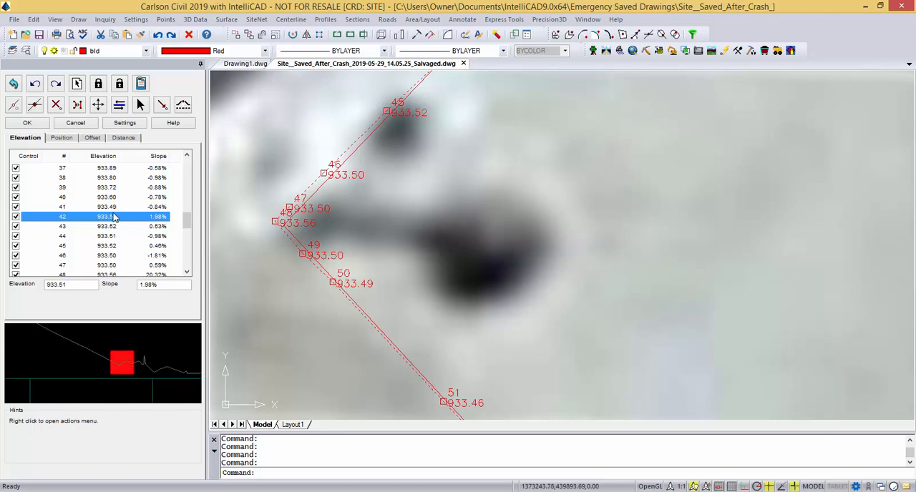
pyautogui.press('Down')
pyautogui.press('Down')
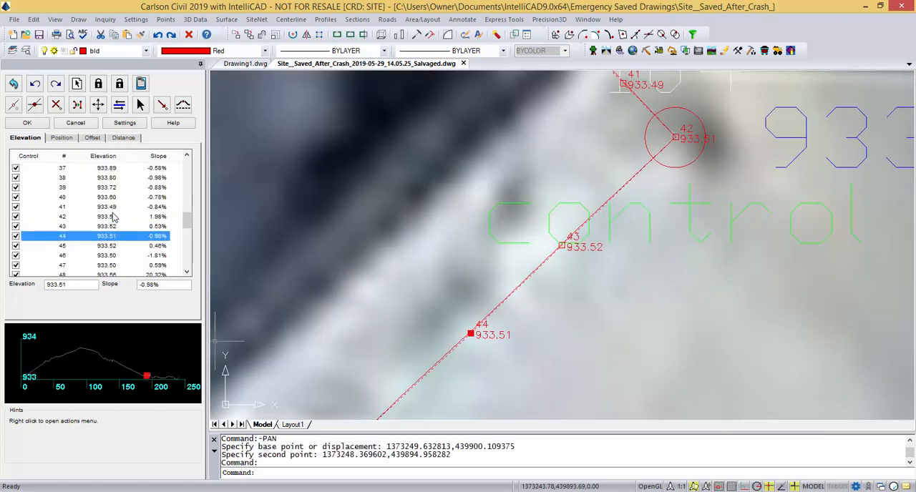
pyautogui.press('Down')
pyautogui.press('Down')
pyautogui.press('Down')
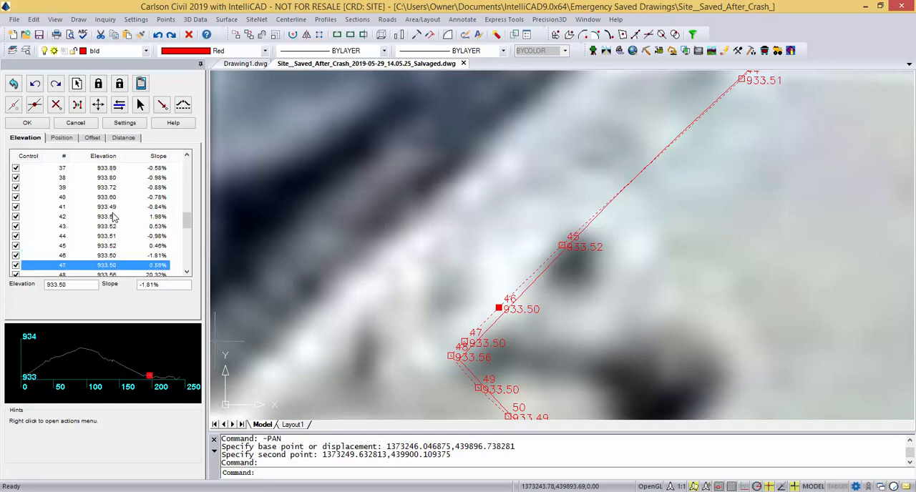
pyautogui.click(163, 275)
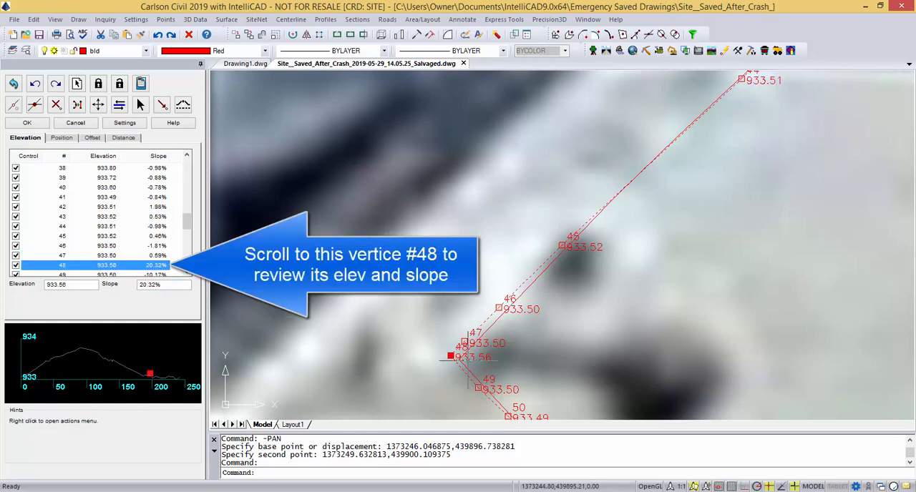
pyautogui.moveTo(415, 357)
pyautogui.mouseDown(button='middle')
pyautogui.moveTo(327, 303)
pyautogui.moveTo(331, 290)
pyautogui.mouseUp(button='middle')
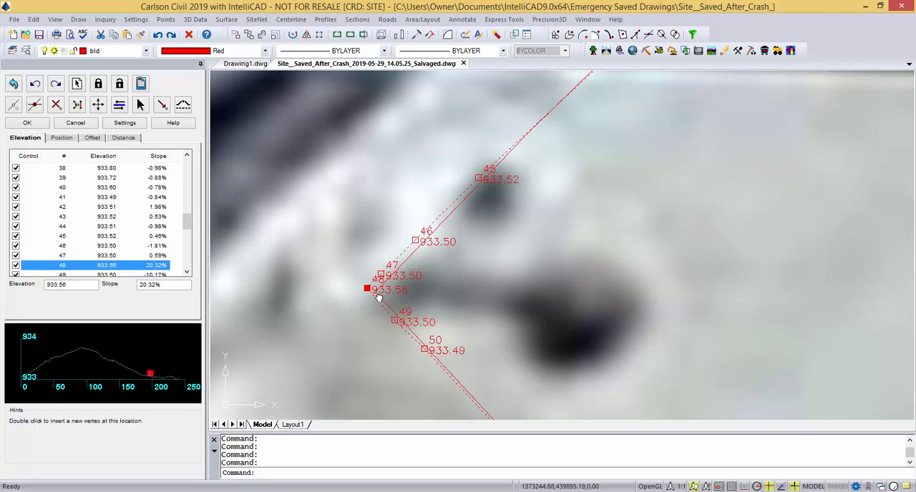
pyautogui.click(16, 266)
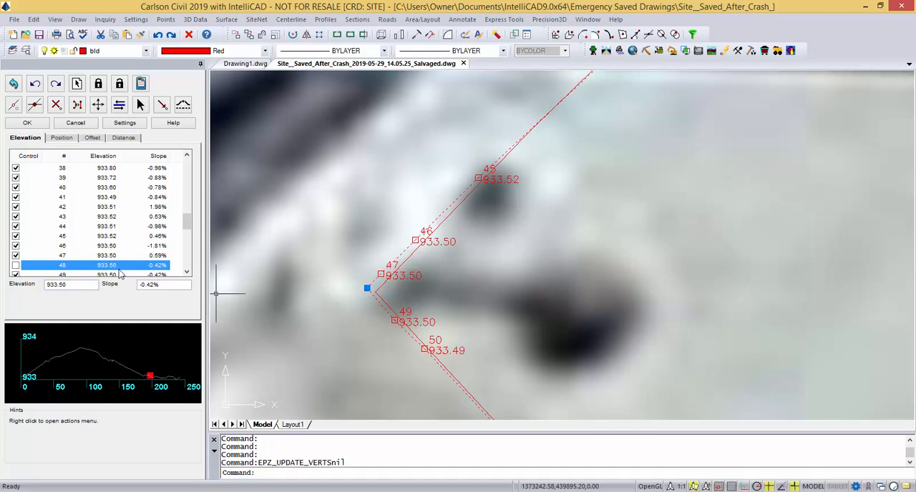
pyautogui.click(16, 267)
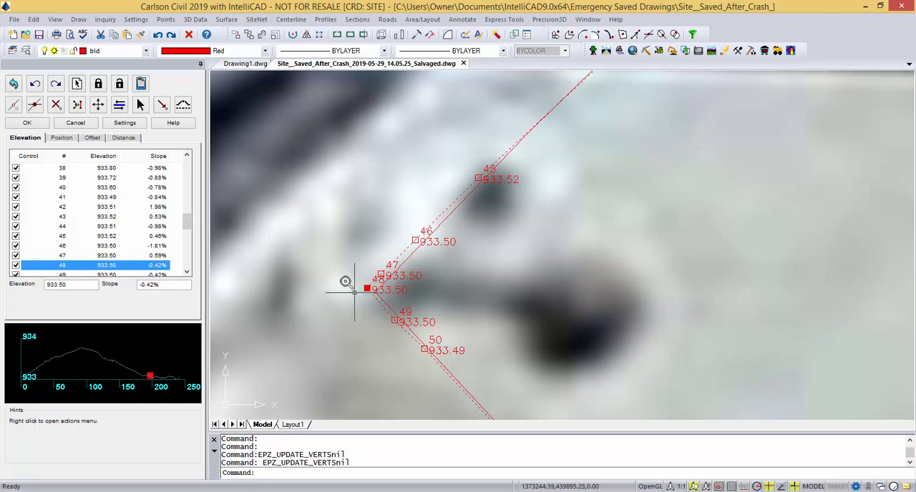
# Examine the labelled vertex elevations along the bld footprint polyline from vertex 48 to vertex 55.
pyautogui.scroll(-3, 339, 276)
pyautogui.scroll(5, 365, 308)
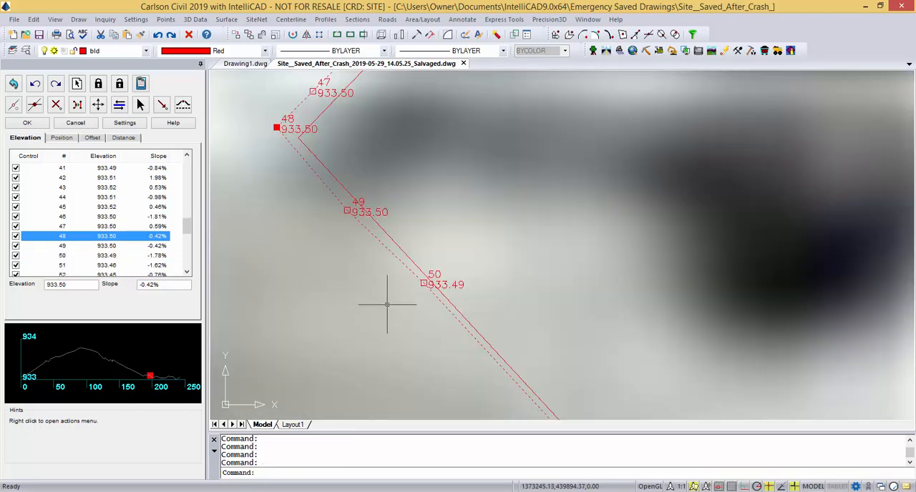
pyautogui.scroll(-4, 404, 309)
pyautogui.moveTo(429, 363); pyautogui.dragTo(357, 267, button='middle')
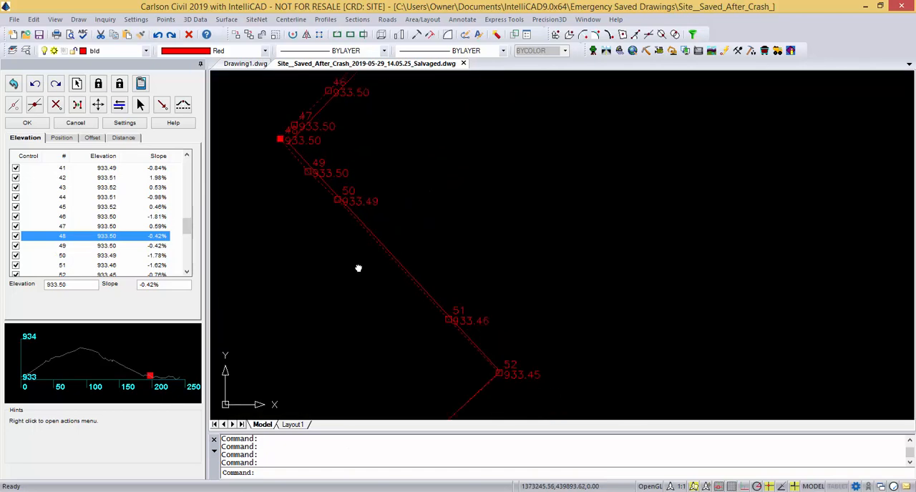
pyautogui.moveTo(398, 341); pyautogui.dragTo(394, 327, button='middle')
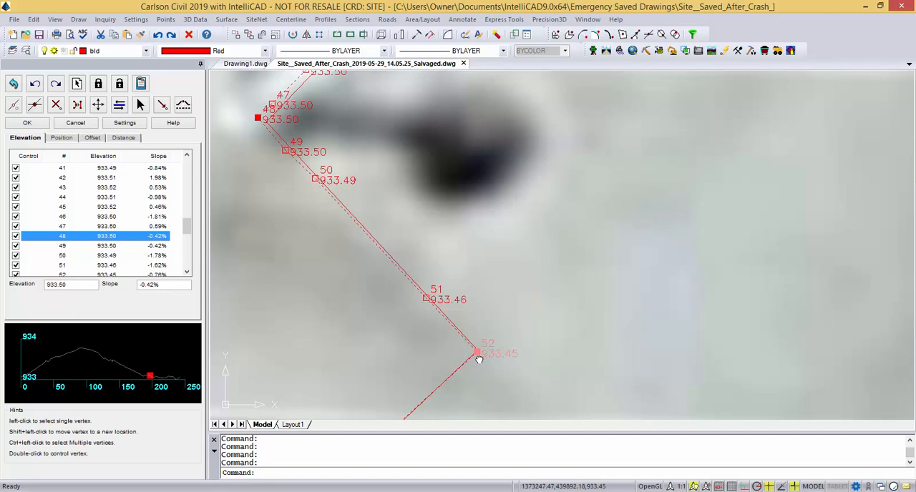
pyautogui.scroll(-2, 479, 360)
pyautogui.moveTo(498, 365); pyautogui.dragTo(601, 266, button='middle')
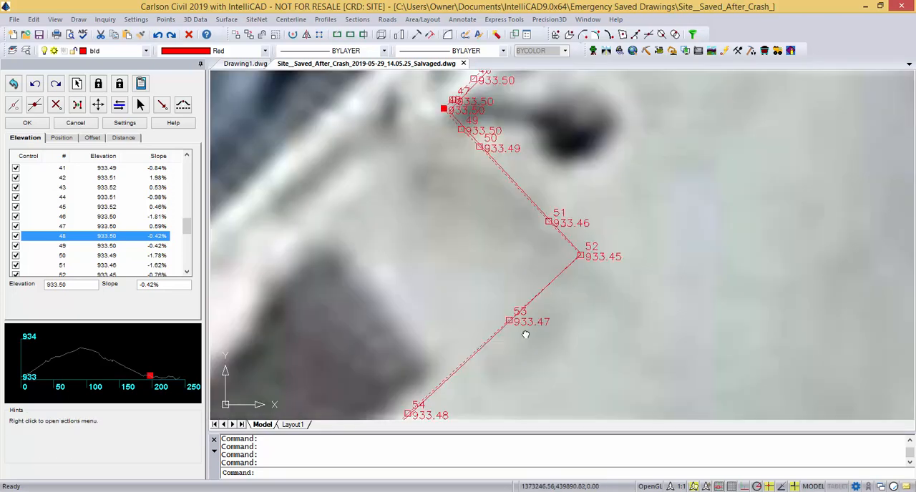
pyautogui.scroll(2, 512, 329)
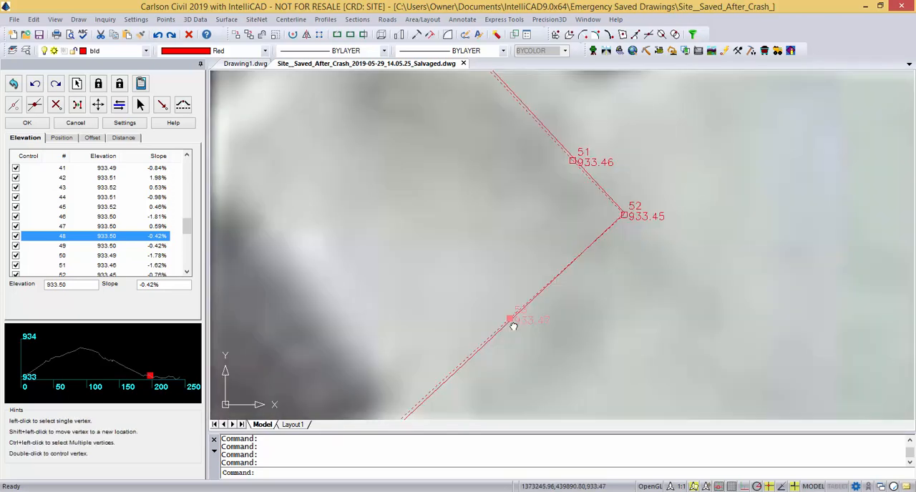
pyautogui.scroll(-3, 513, 326)
pyautogui.scroll(1, 465, 395)
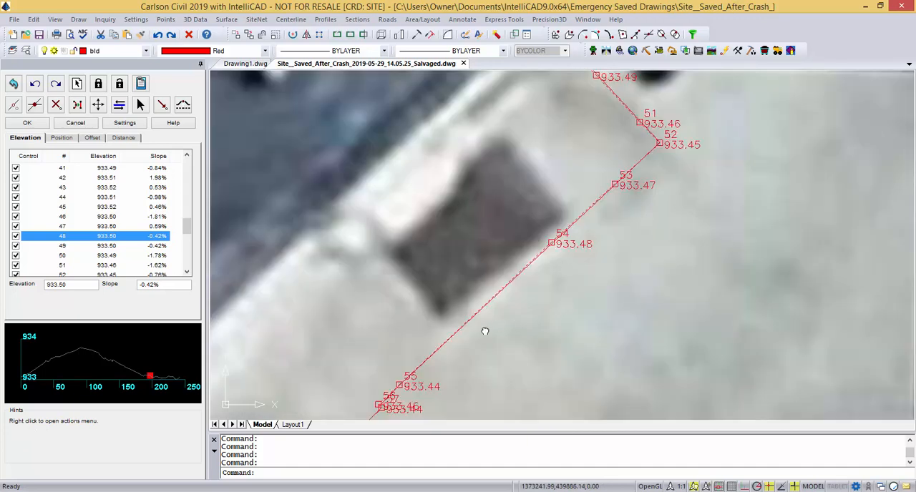
# Select vertex 56 at the small jog and switch its control off and back on, interpolating its elevation to 933.44.
pyautogui.scroll(3, 469, 332)
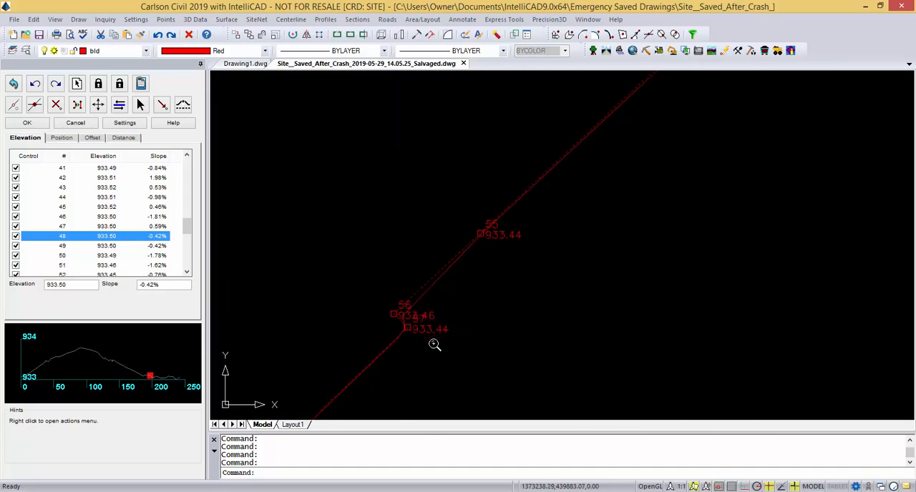
pyautogui.scroll(3, 413, 329)
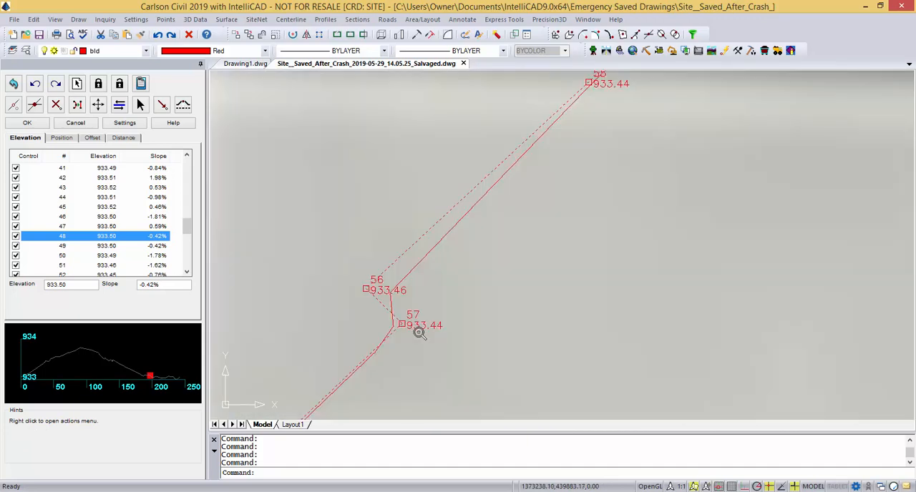
pyautogui.scroll(-3, 367, 305)
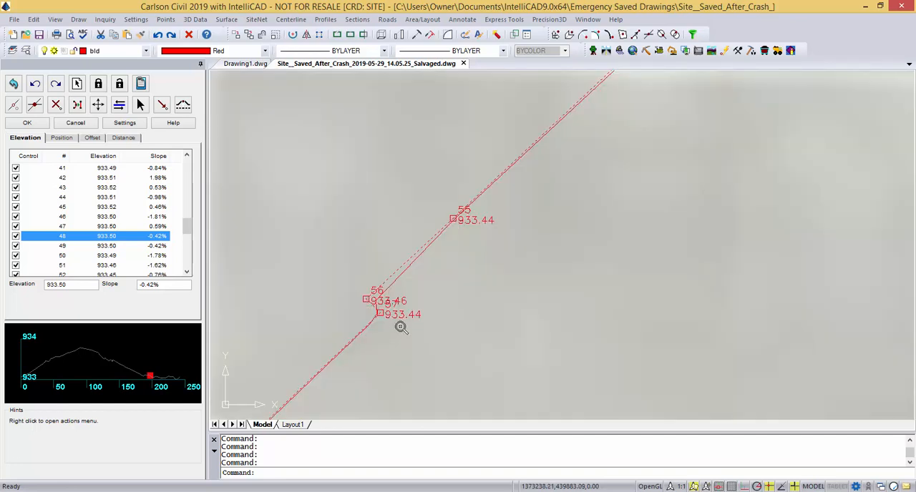
pyautogui.click(368, 300)
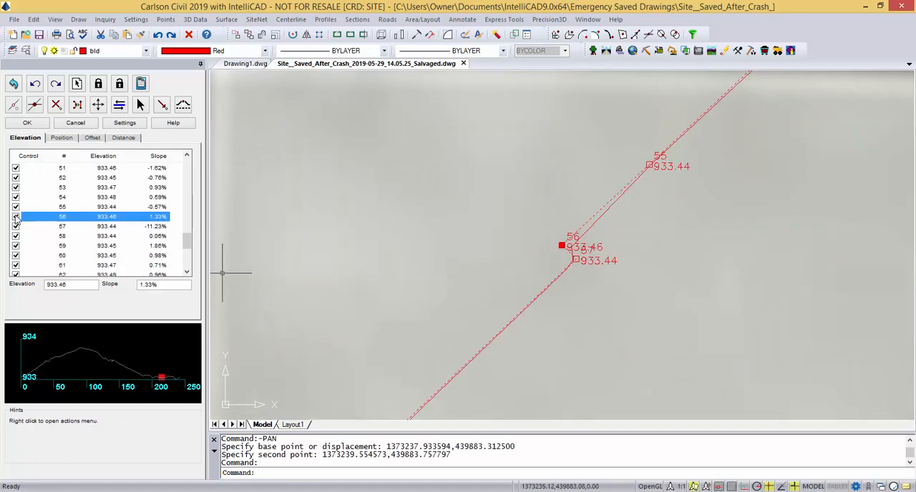
pyautogui.click(16, 217)
pyautogui.click(16, 217)
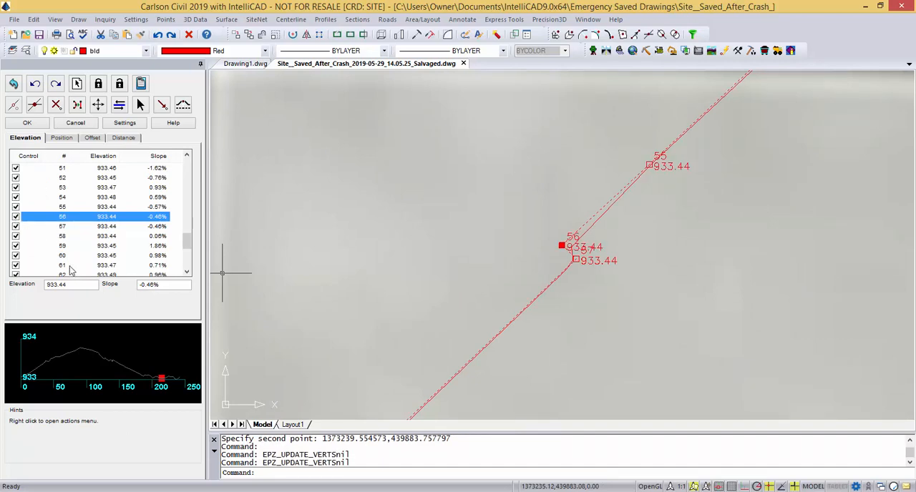
# Select vertex 59 at the next jog, turn on the Nearest object snap, and close the polyline elevation editor.
pyautogui.scroll(-3, 509, 253)
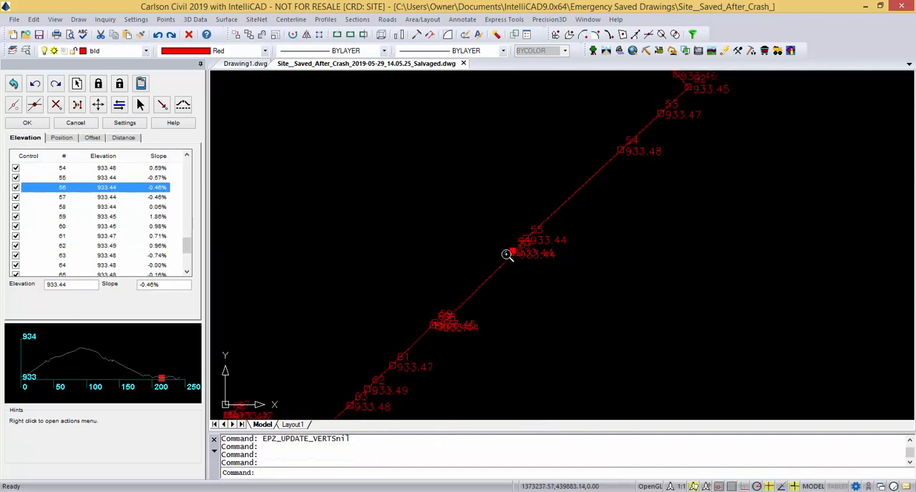
pyautogui.scroll(5, 523, 308)
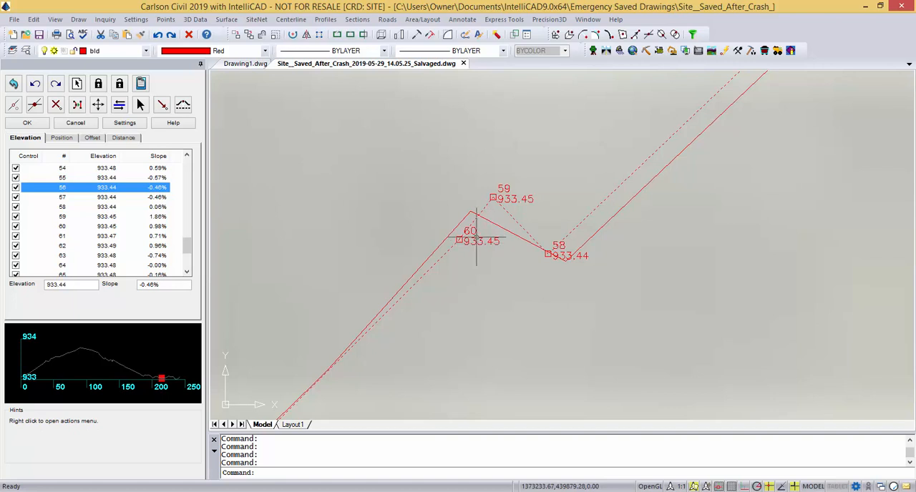
pyautogui.click(493, 198)
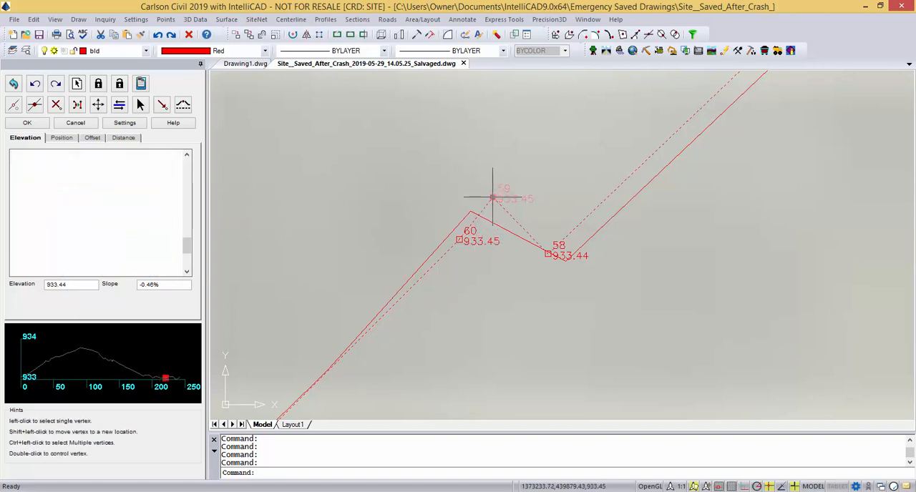
pyautogui.write('NEAREST')
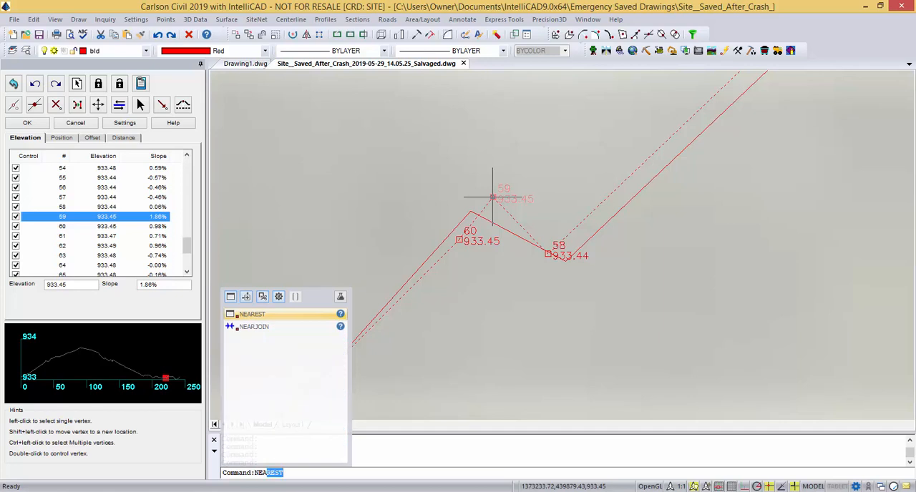
pyautogui.press('Return')
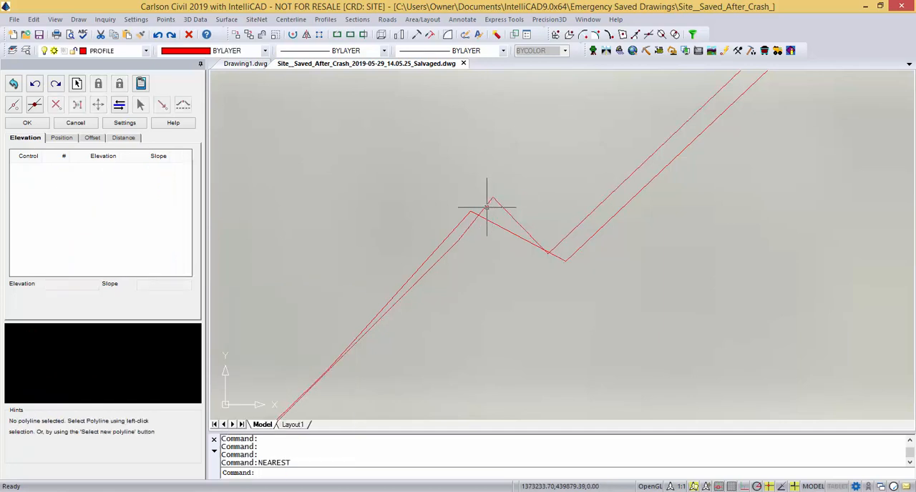
pyautogui.click(35, 126)
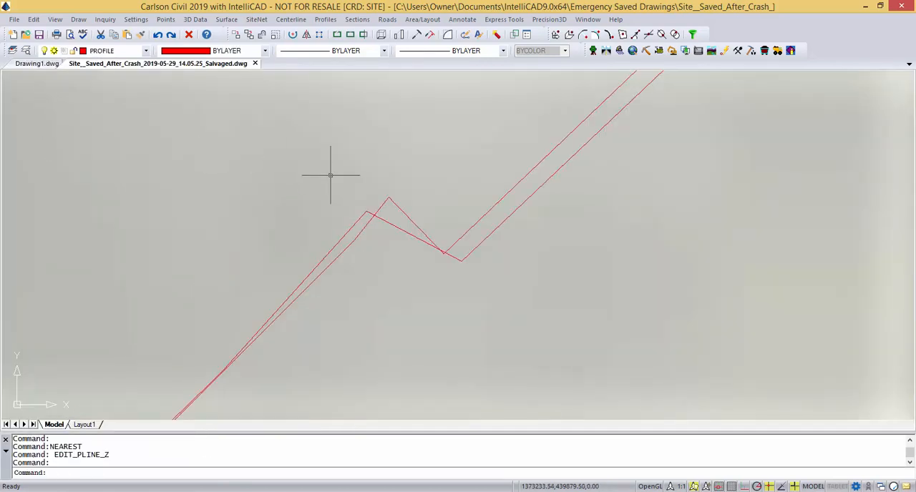
# Select the bld footprint polyline and stretch its protruding jog vertex back to a nearest point on the adjoining segment.
pyautogui.click(385, 204)
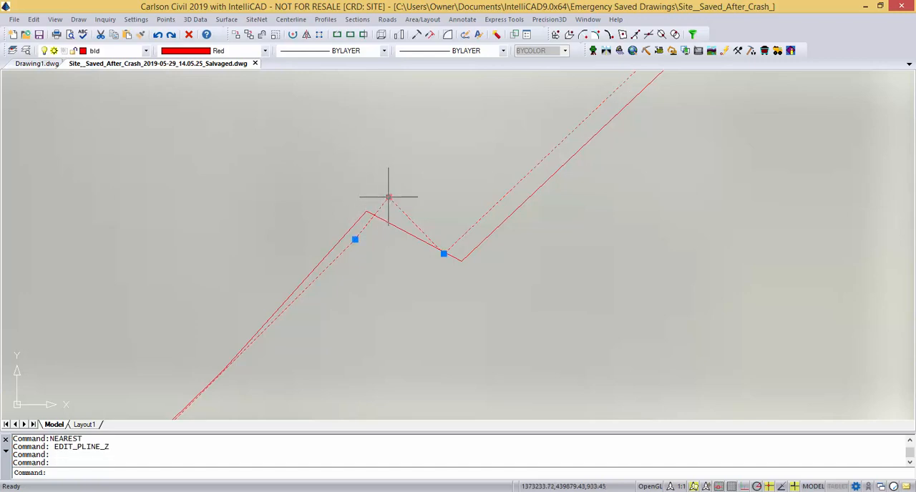
pyautogui.click(389, 198)
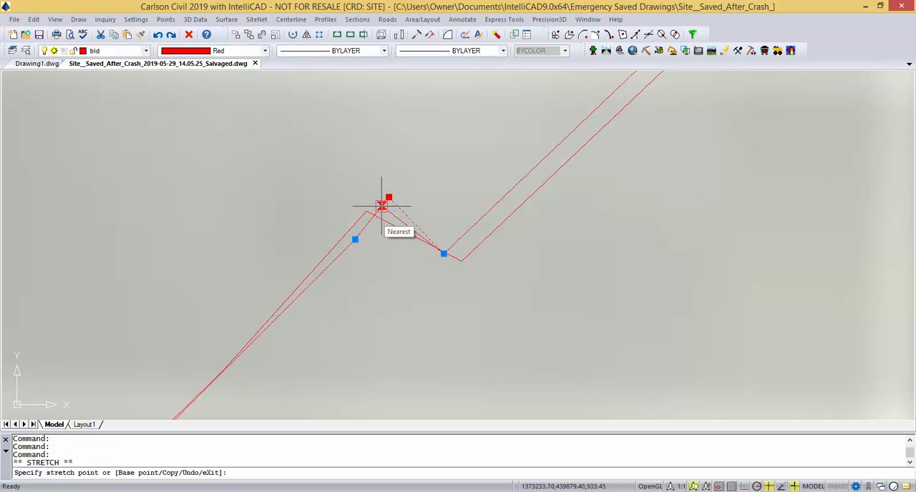
pyautogui.click(382, 206)
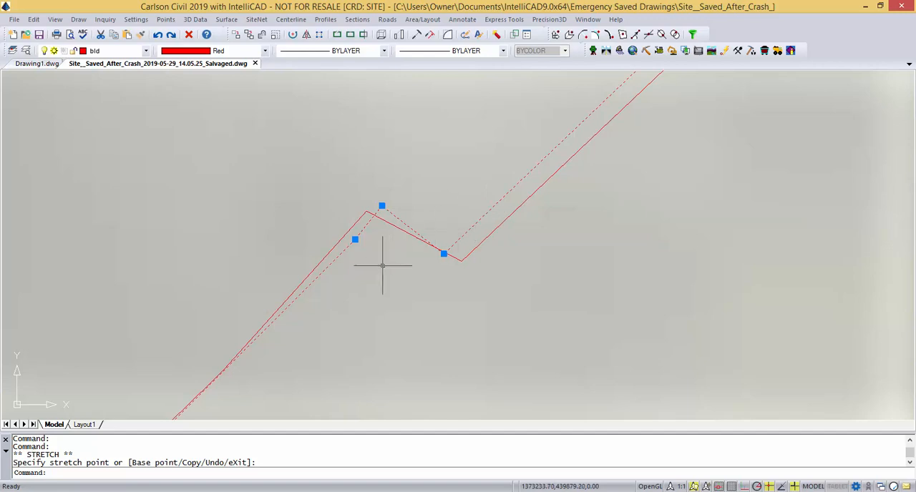
pyautogui.click(362, 255)
# Reopen the bld footprint polyline in Edit-Assign Polyline Elevations.
pyautogui.scroll(-5, 372, 283)
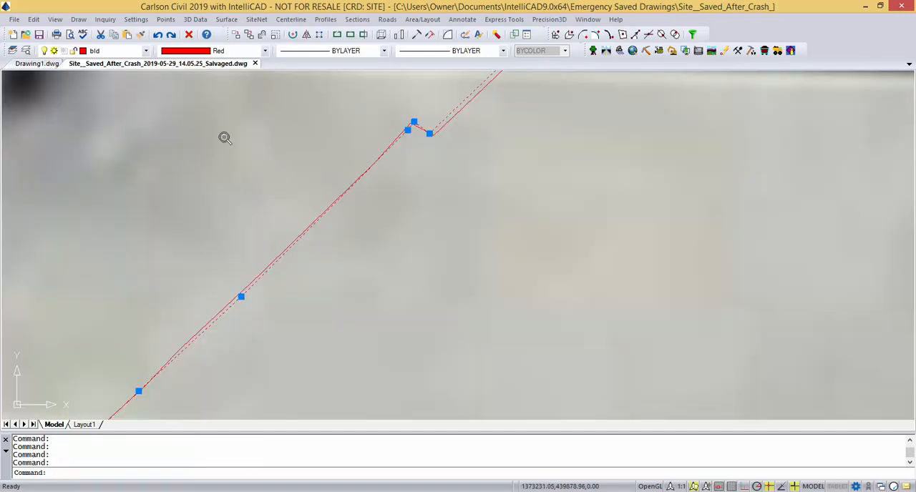
pyautogui.click(195, 19)
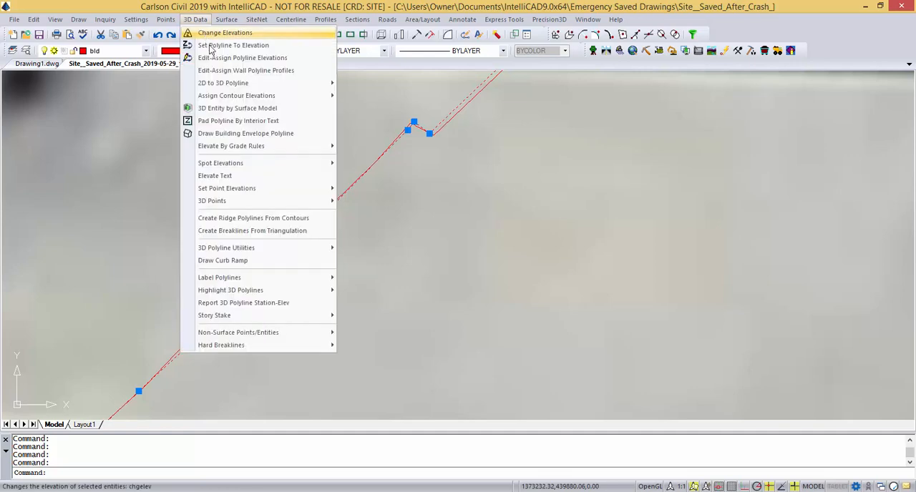
pyautogui.click(215, 57)
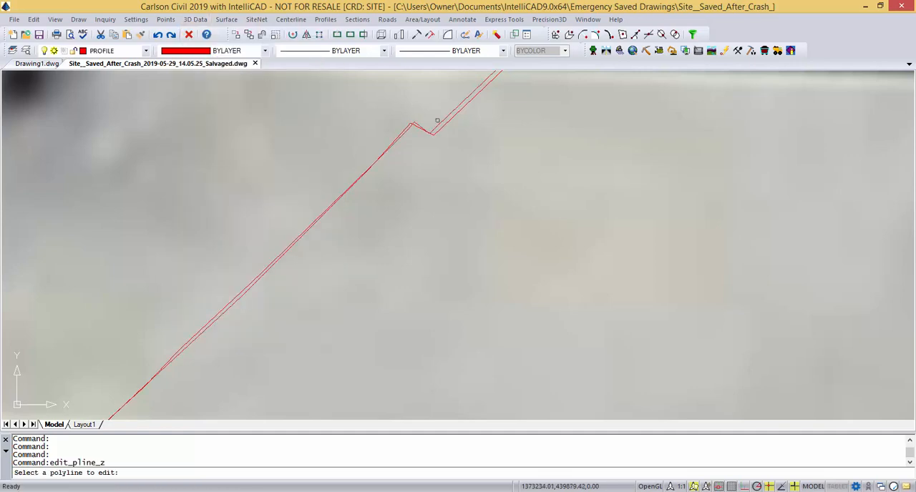
pyautogui.scroll(3, 415, 123)
pyautogui.press('Escape')
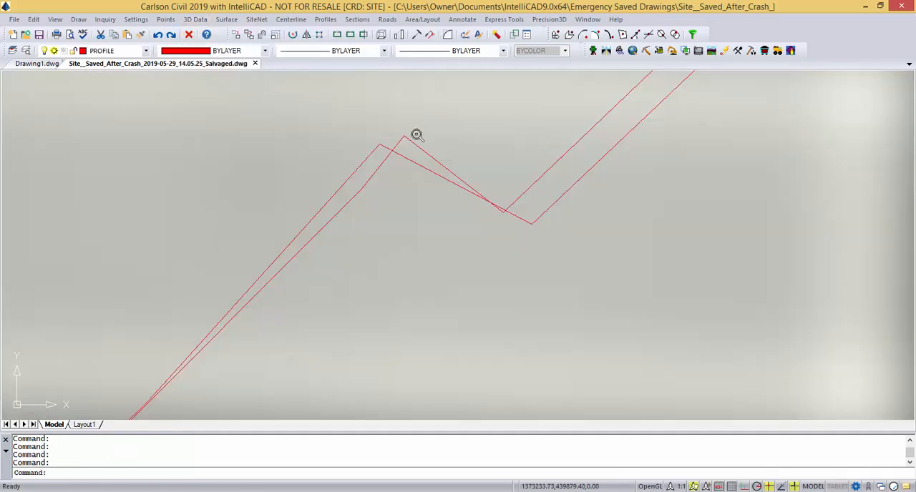
pyautogui.click(414, 144)
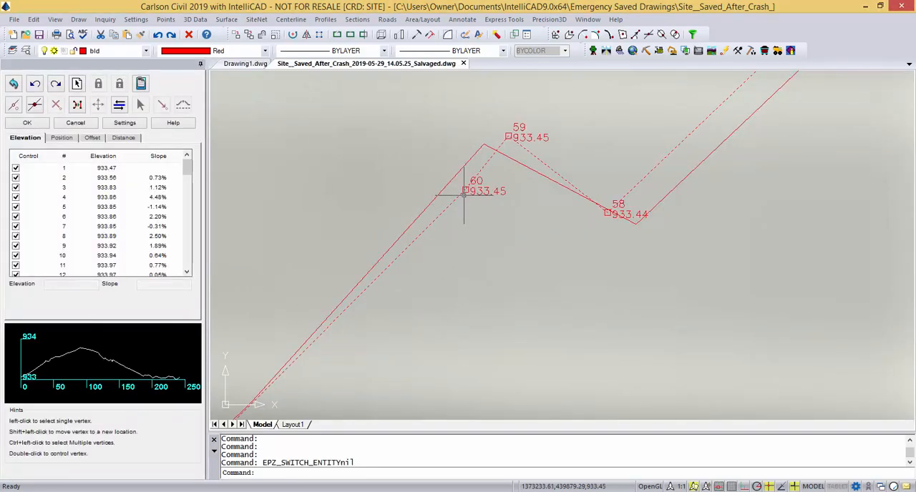
# Select the surplus vertex 60 beside the jog corner and delete it from the polyline.
pyautogui.scroll(-4, 475, 248)
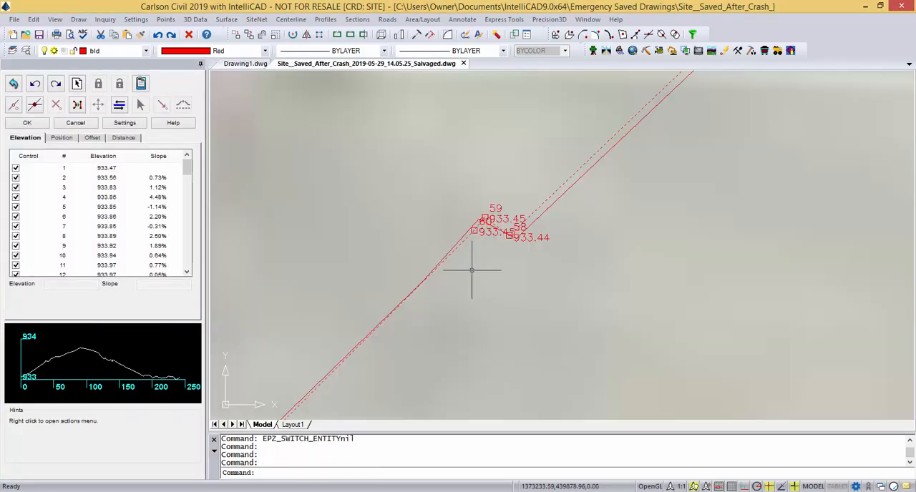
pyautogui.click(474, 227)
pyautogui.scroll(3, 446, 309)
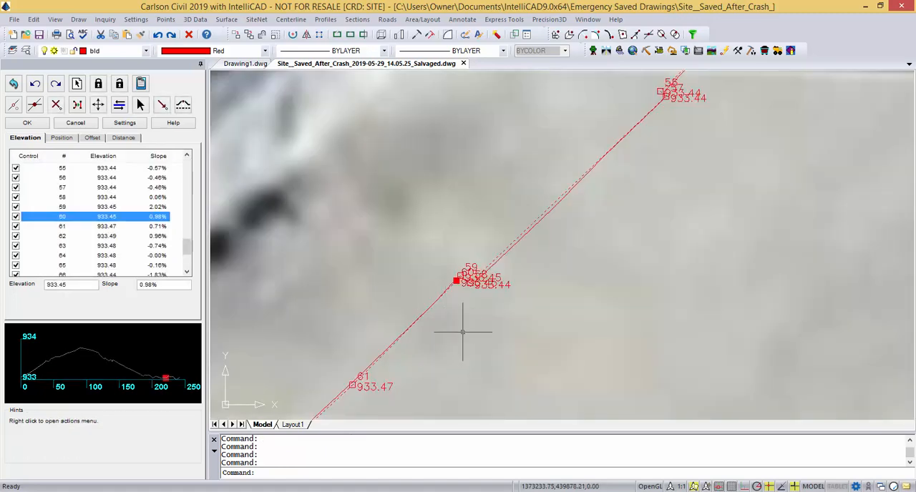
pyautogui.scroll(3, 470, 310)
pyautogui.scroll(-4, 470, 310)
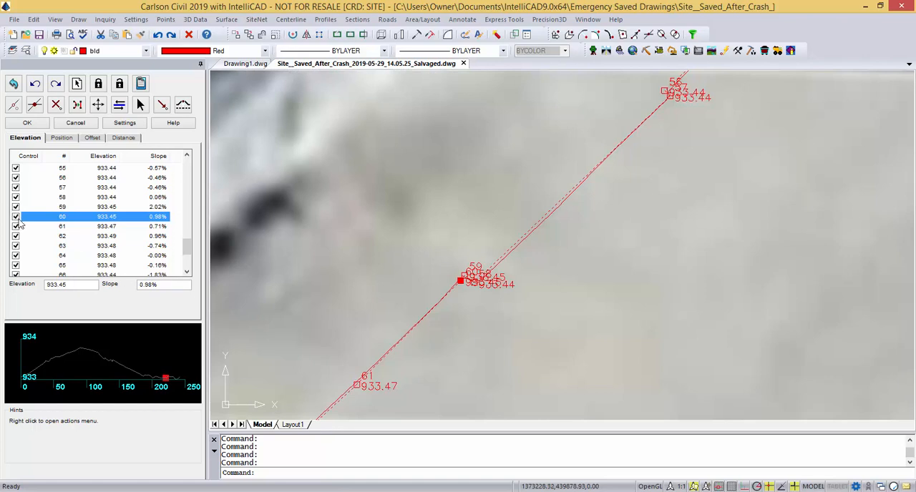
pyautogui.click(55, 106)
pyautogui.scroll(3, 487, 286)
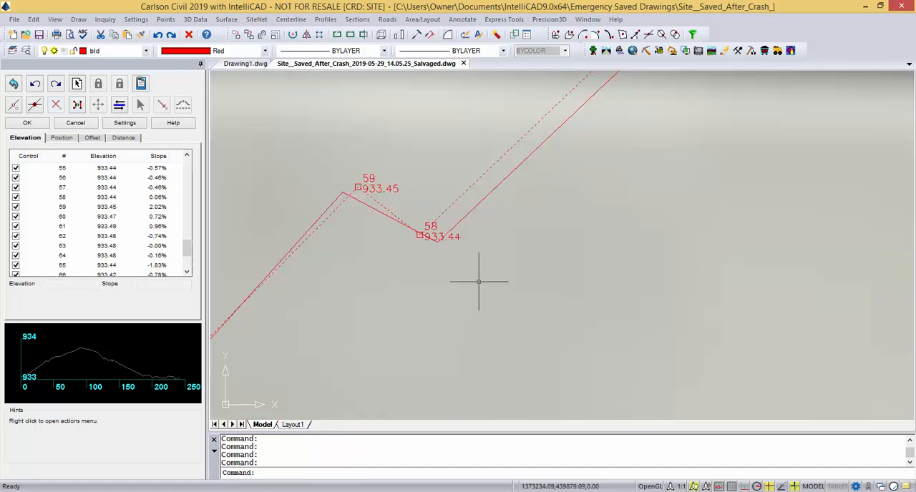
# Re-interpolate the elevation of vertex 61 from its neighbours by switching its control status off and back on.
pyautogui.scroll(-3, 465, 269)
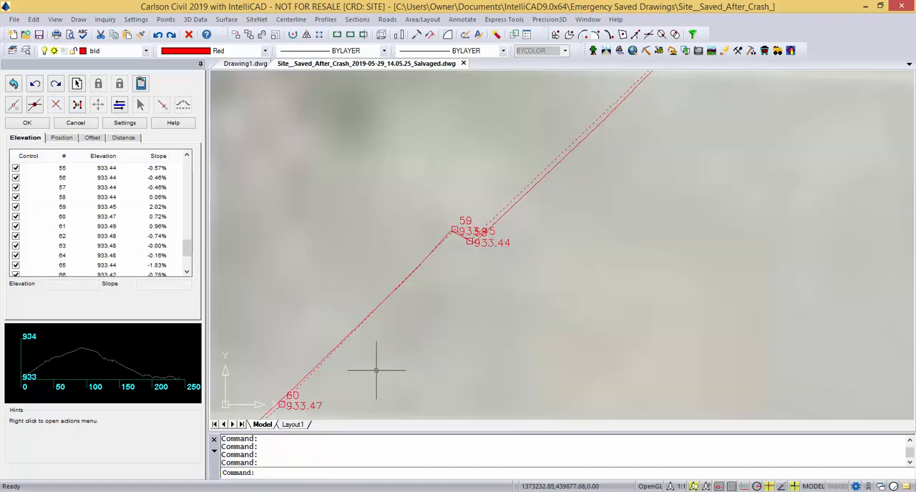
pyautogui.scroll(3, 476, 251)
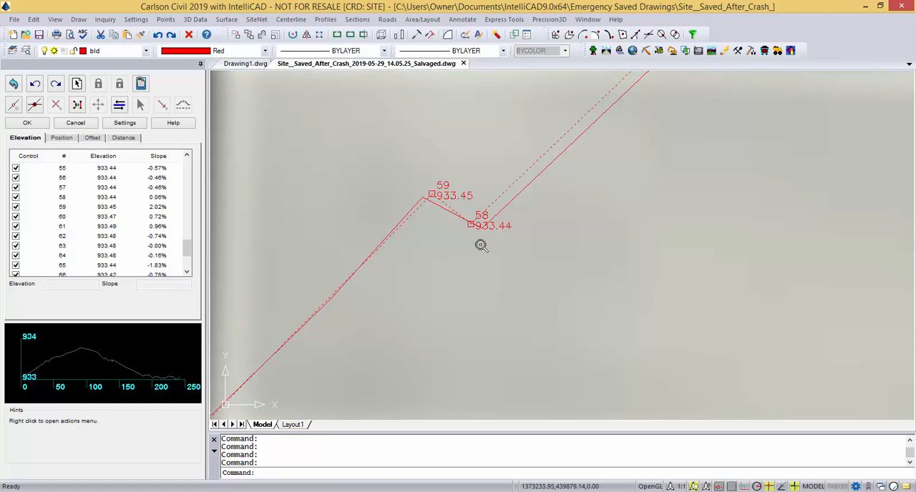
pyautogui.scroll(-3, 441, 276)
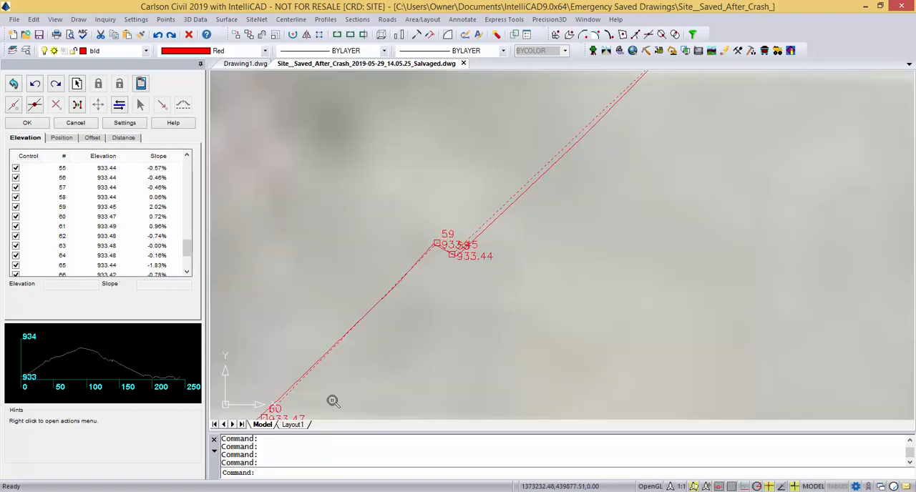
pyautogui.moveTo(323, 401); pyautogui.dragTo(394, 306, button='middle')
pyautogui.scroll(-4, 394, 330)
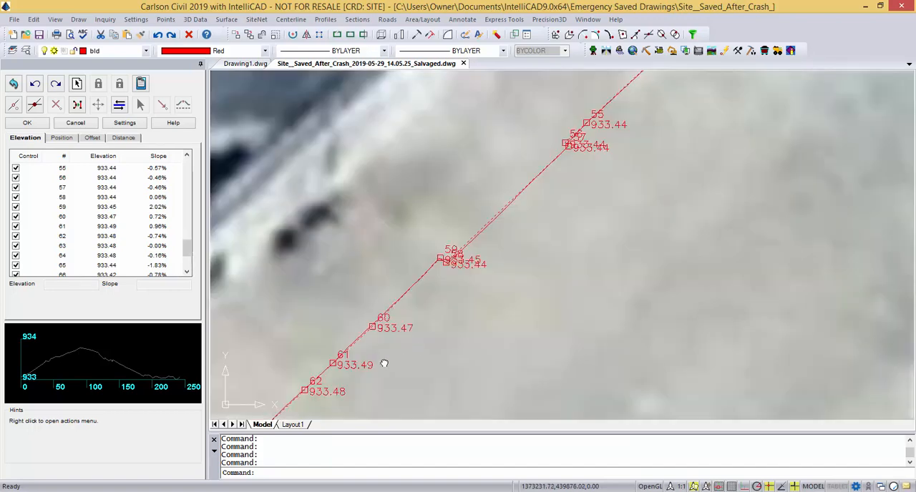
pyautogui.moveTo(384, 363); pyautogui.dragTo(446, 306, button='middle')
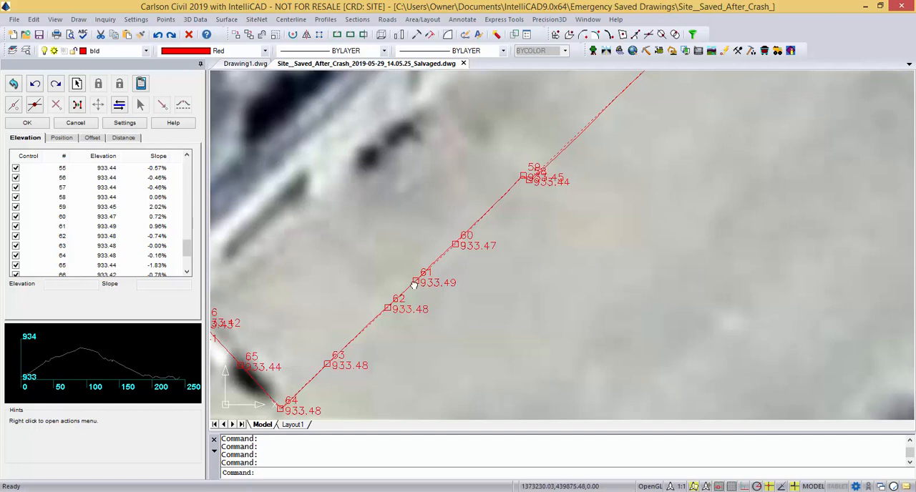
pyautogui.click(417, 281)
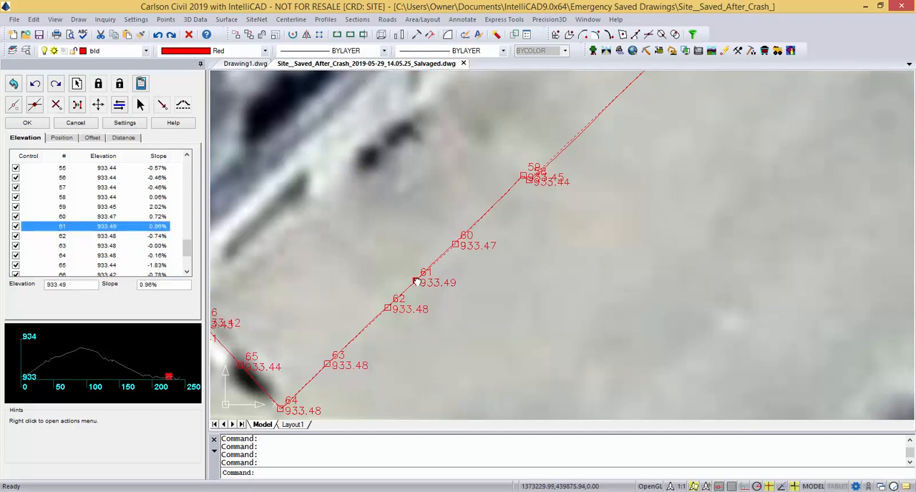
pyautogui.click(16, 227)
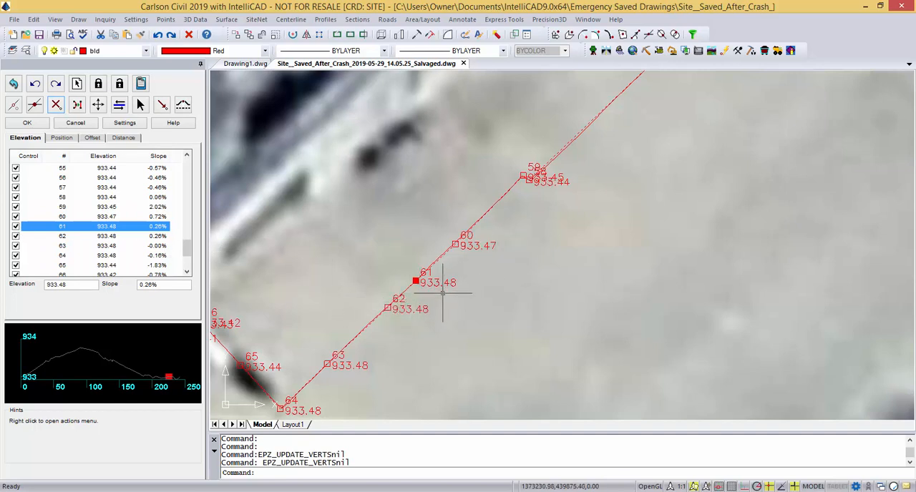
# Move vertex 67 onto the original footprint corner at the peak between vertices 66 and 68.
pyautogui.moveTo(366, 378); pyautogui.dragTo(505, 279, button='middle')
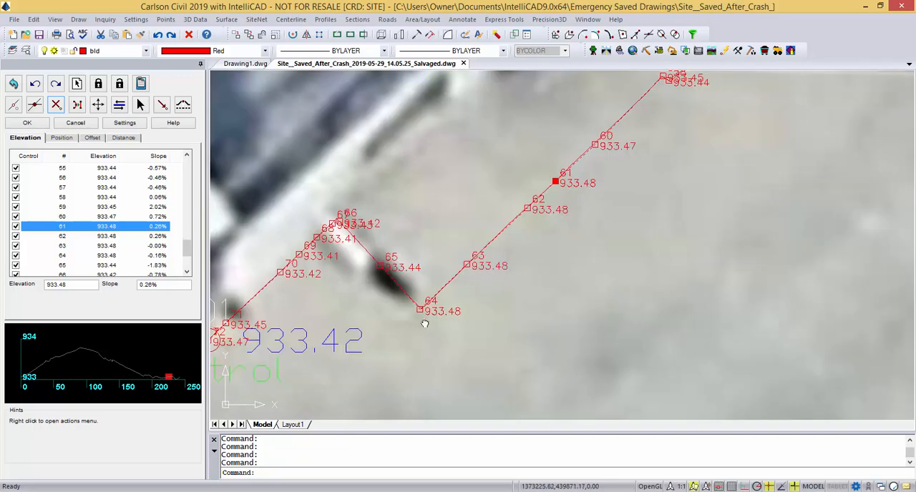
pyautogui.scroll(5, 381, 272)
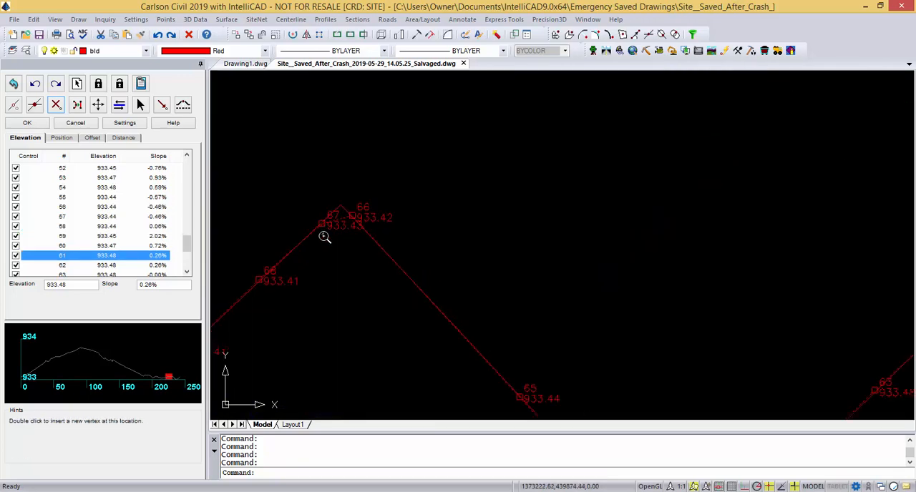
pyautogui.scroll(1, 406, 278)
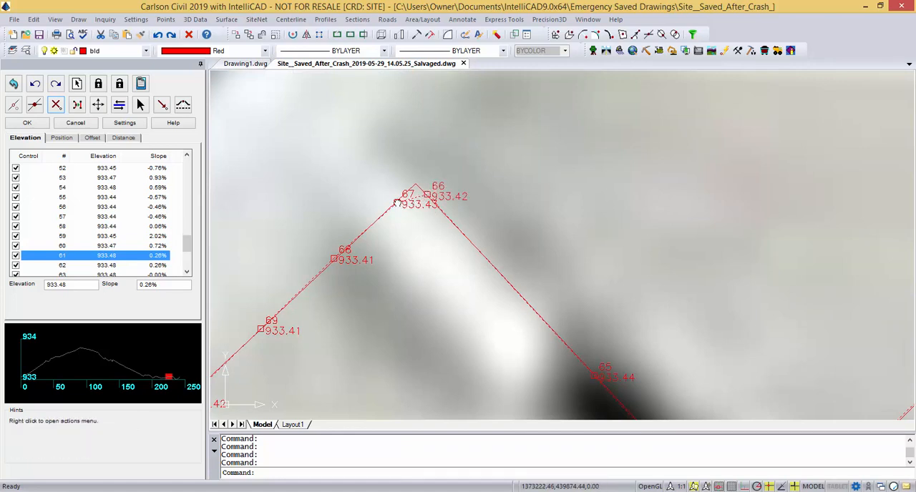
pyautogui.click(396, 204)
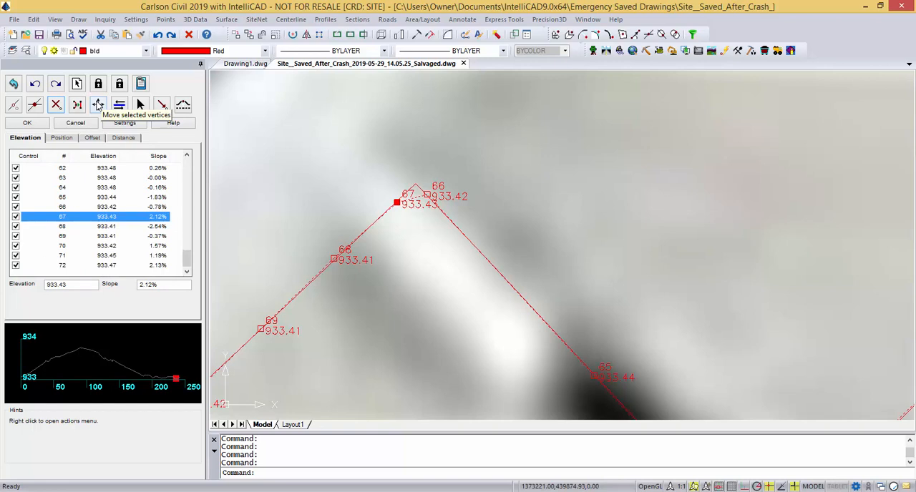
pyautogui.click(98, 105)
pyautogui.click(415, 185)
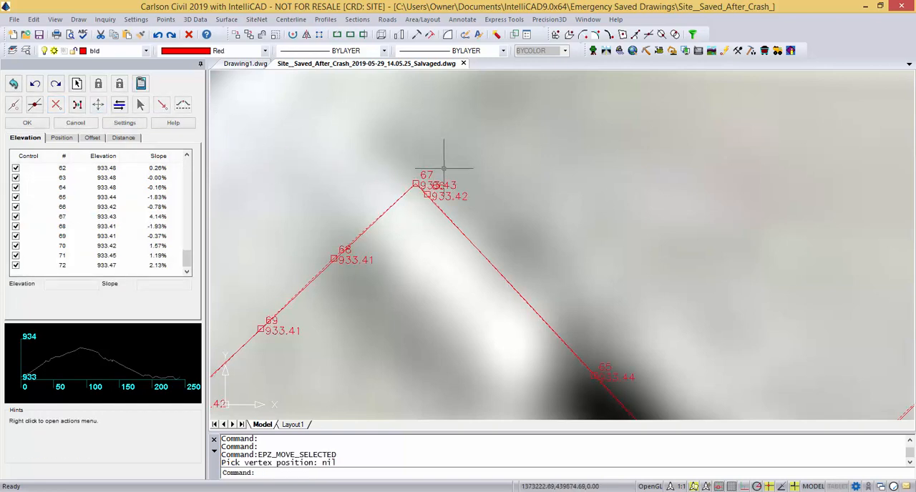
# Re-interpolate the elevation of vertex 66 beside the corner by switching its control status off and back on.
pyautogui.scroll(5, 426, 179)
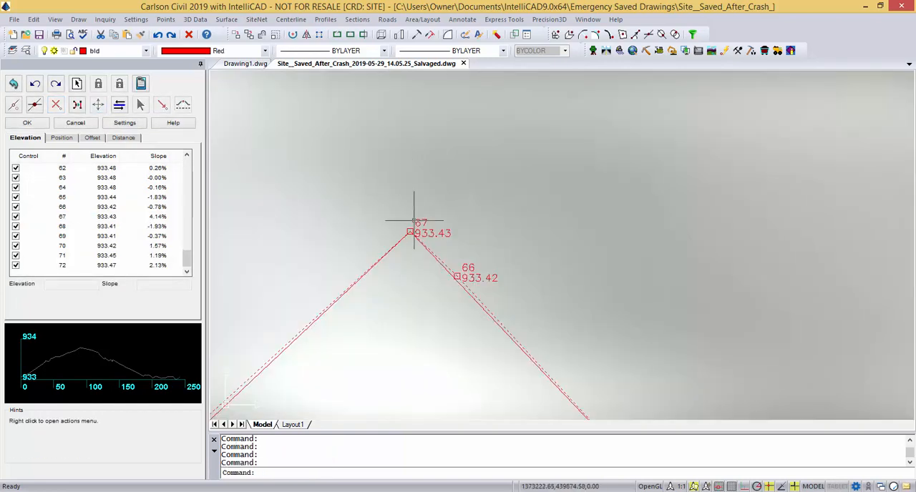
pyautogui.scroll(-2, 403, 263)
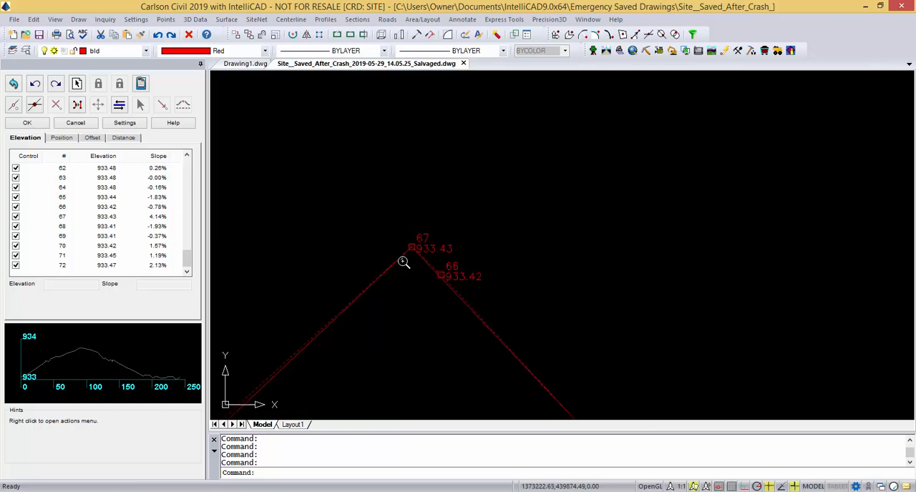
pyautogui.scroll(-3, 403, 262)
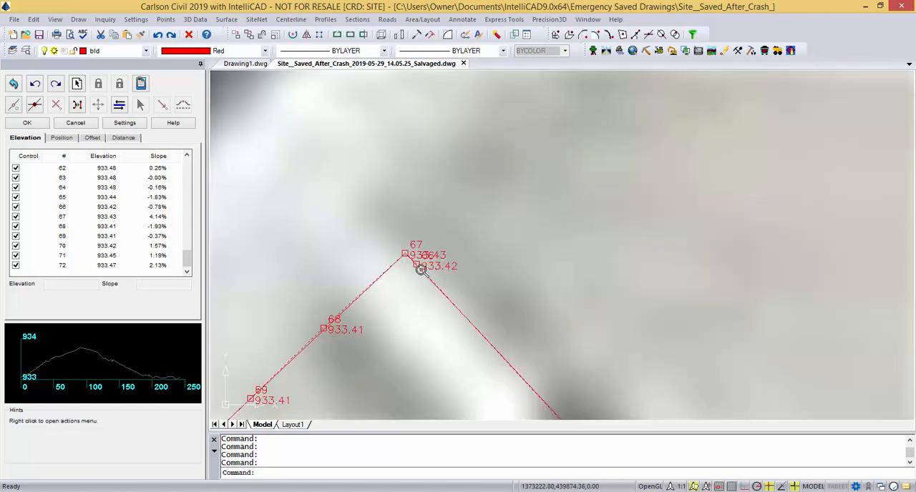
pyautogui.click(419, 268)
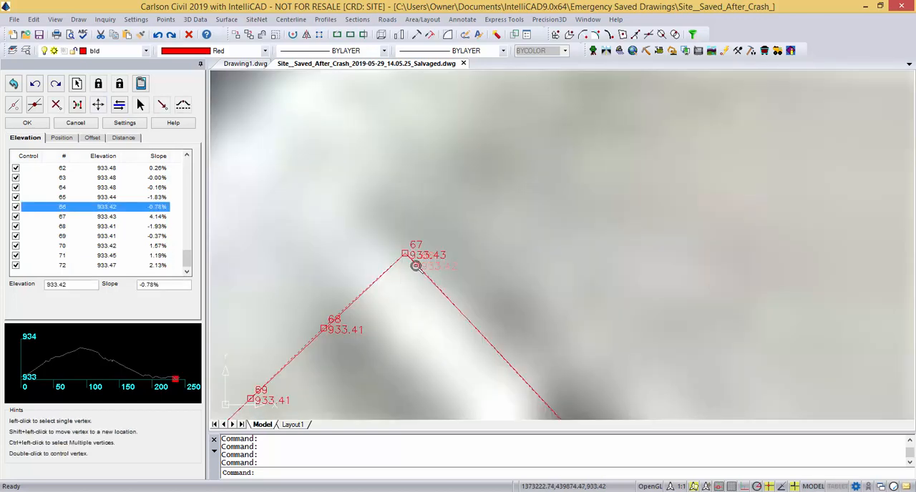
pyautogui.click(16, 208)
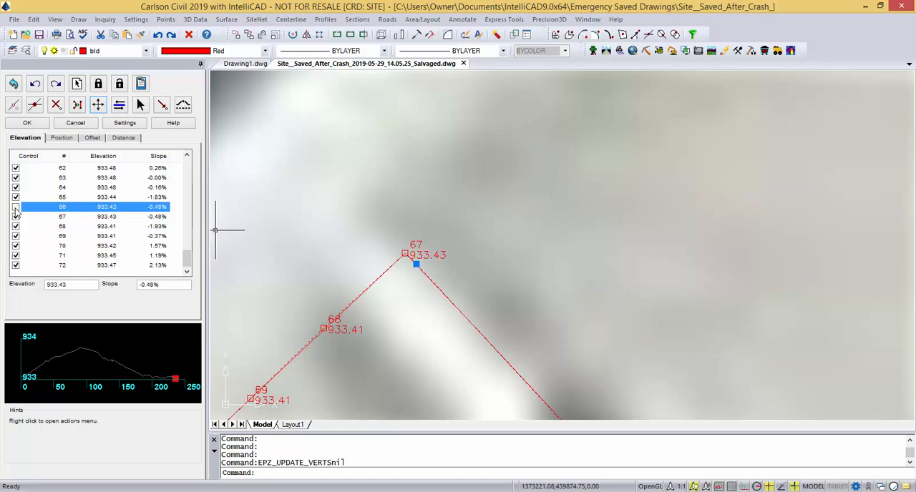
pyautogui.click(15, 207)
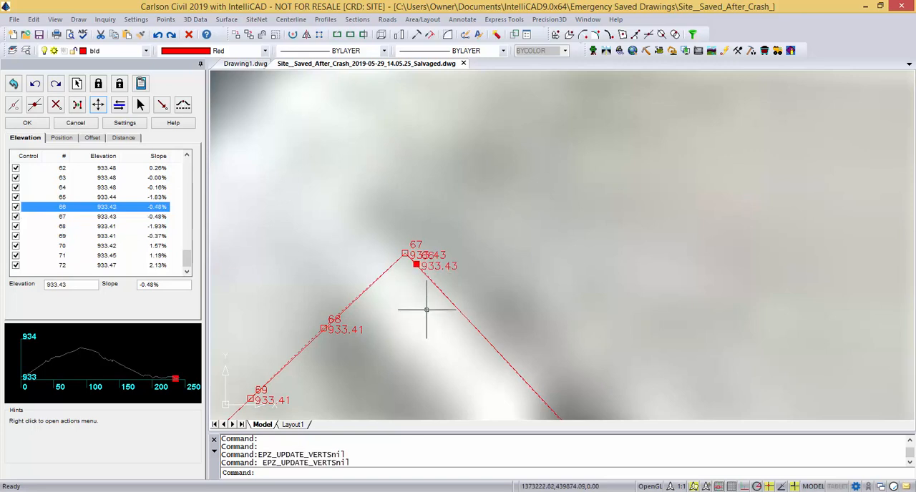
# Examine the remaining vertices from the corner at 67 along the last wall to closing vertex 72 at control point 101.
pyautogui.scroll(3, 434, 281)
pyautogui.scroll(-3, 497, 250)
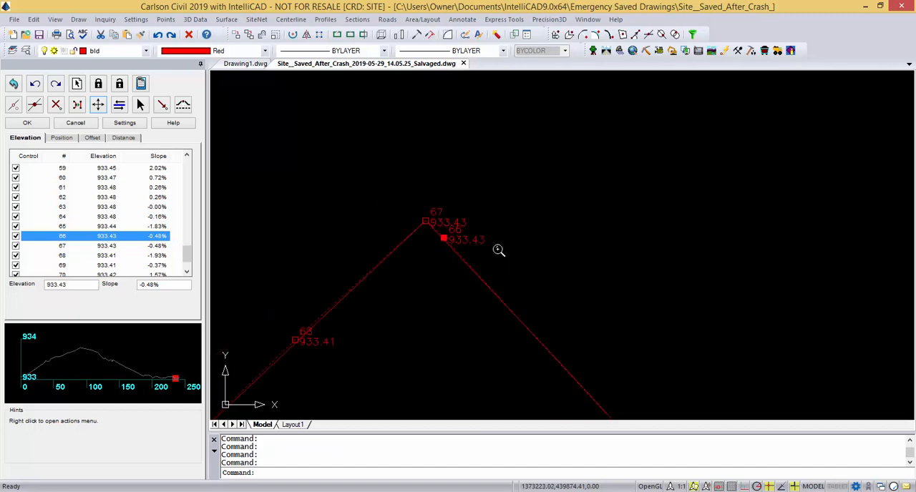
pyautogui.moveTo(547, 353); pyautogui.dragTo(519, 253, button='middle')
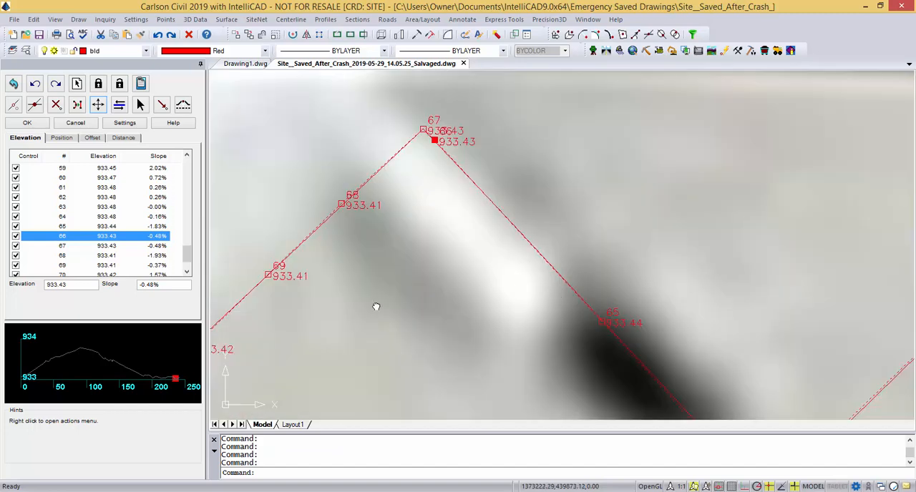
pyautogui.scroll(1, 378, 226)
pyautogui.scroll(-1, 388, 302)
pyautogui.moveTo(427, 301); pyautogui.dragTo(630, 219, button='middle')
pyautogui.moveTo(440, 342)
pyautogui.mouseDown(button='middle')
pyautogui.moveTo(433, 323)
pyautogui.moveTo(511, 245)
pyautogui.mouseUp(button='middle')
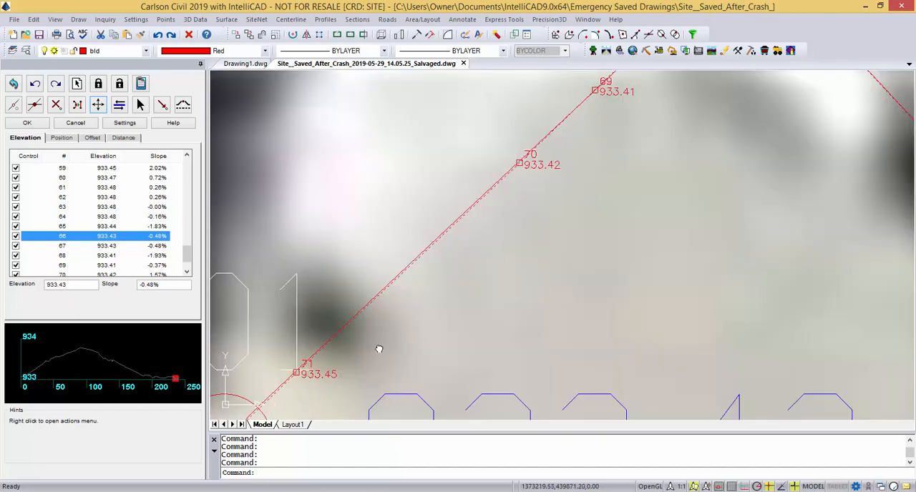
pyautogui.moveTo(379, 349); pyautogui.dragTo(504, 233, button='middle')
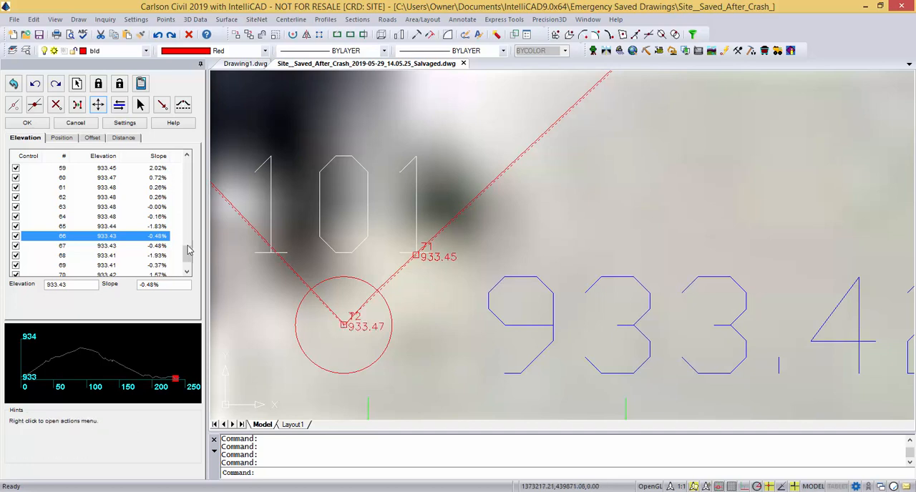
# Select closing vertex 72 and set the elevation editor's decimals to 0.0000.
pyautogui.scroll(-1, 189, 259)
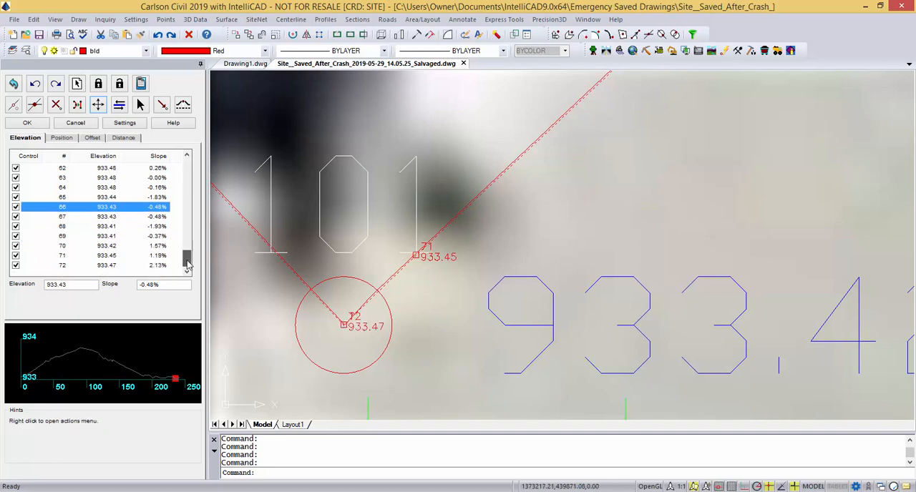
pyautogui.click(107, 267)
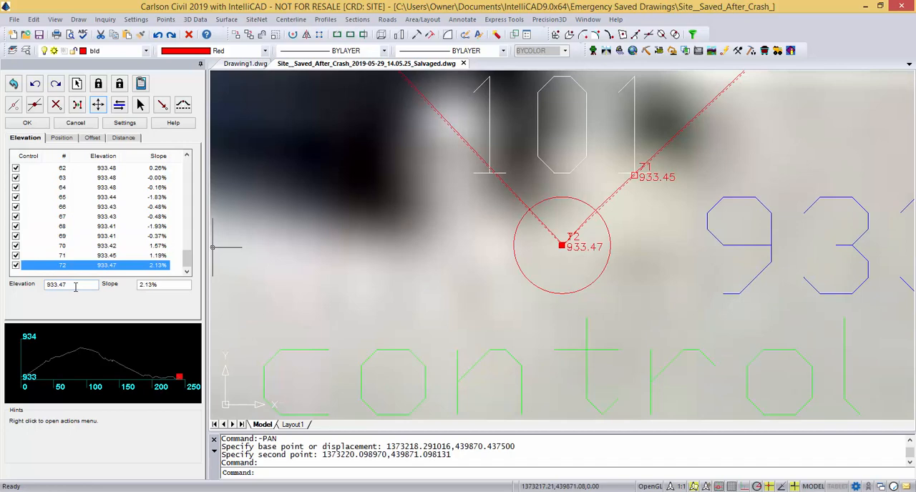
pyautogui.click(136, 123)
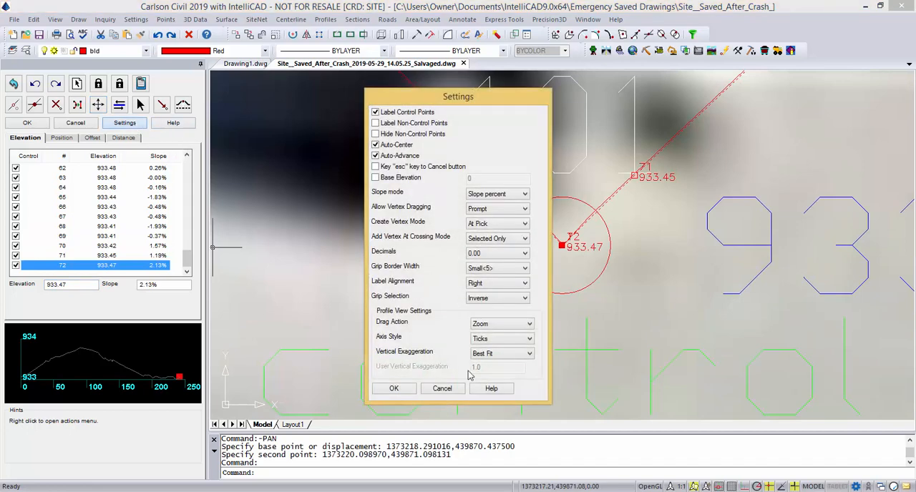
pyautogui.click(526, 254)
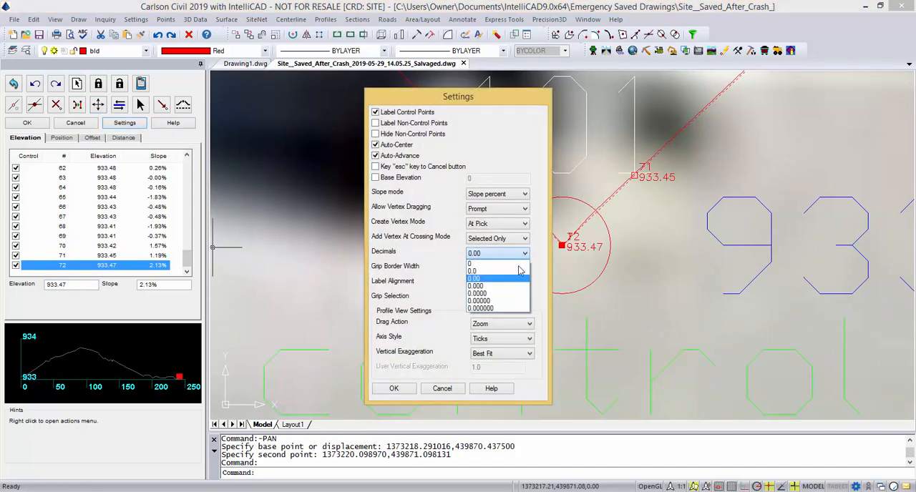
pyautogui.click(506, 297)
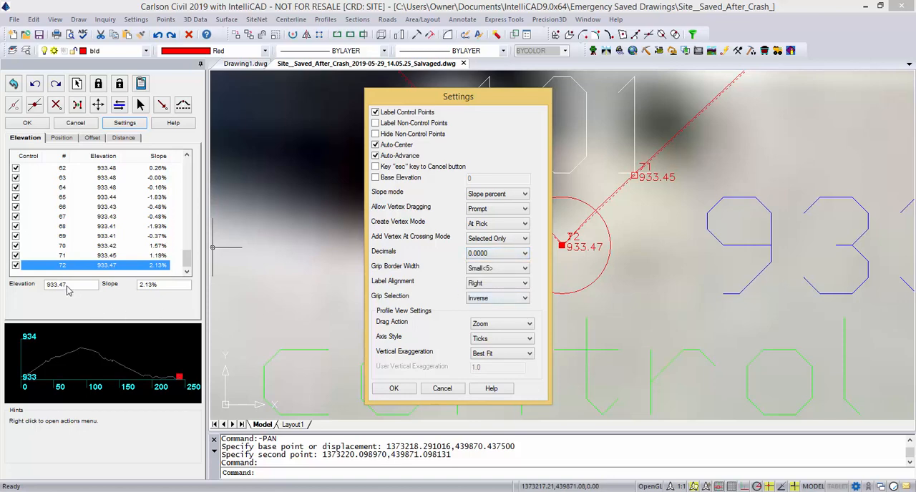
pyautogui.click(406, 392)
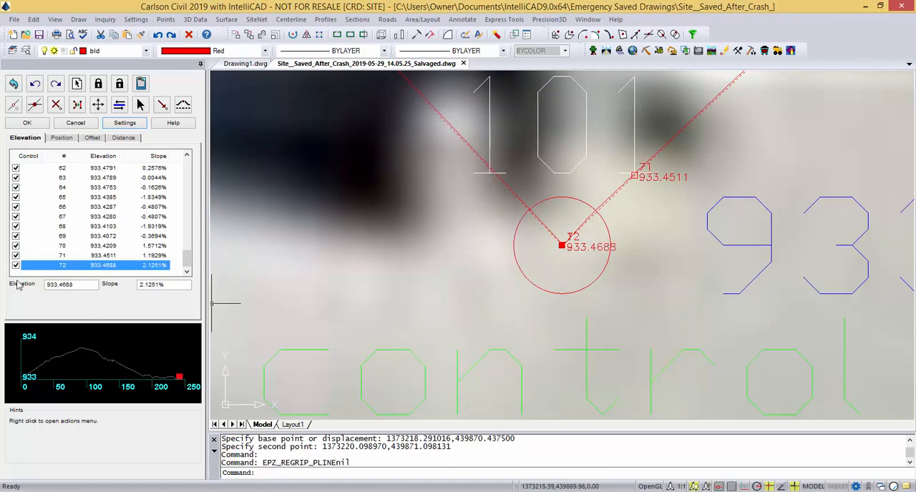
# Copy the elevation 933.4688 of closing vertex 72 and paste it as the elevation of starting vertex 1.
pyautogui.moveTo(76, 284); pyautogui.dragTo(35, 284)
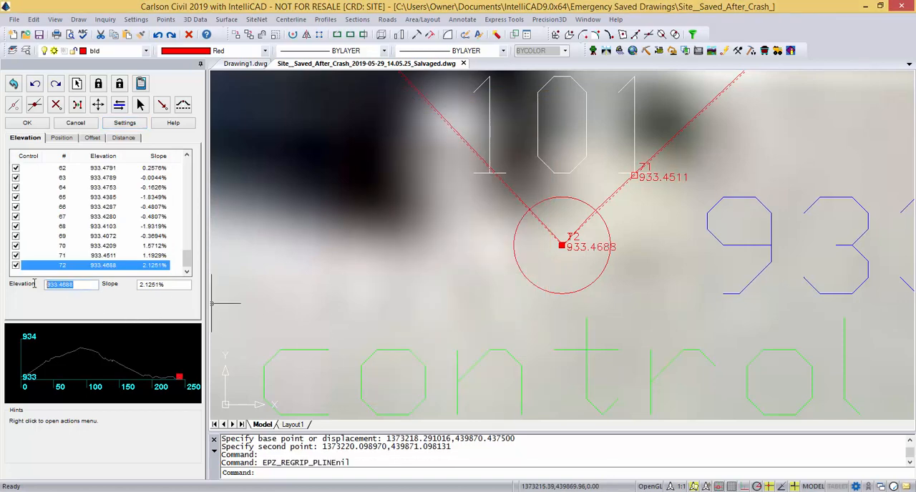
pyautogui.rightClick(53, 285)
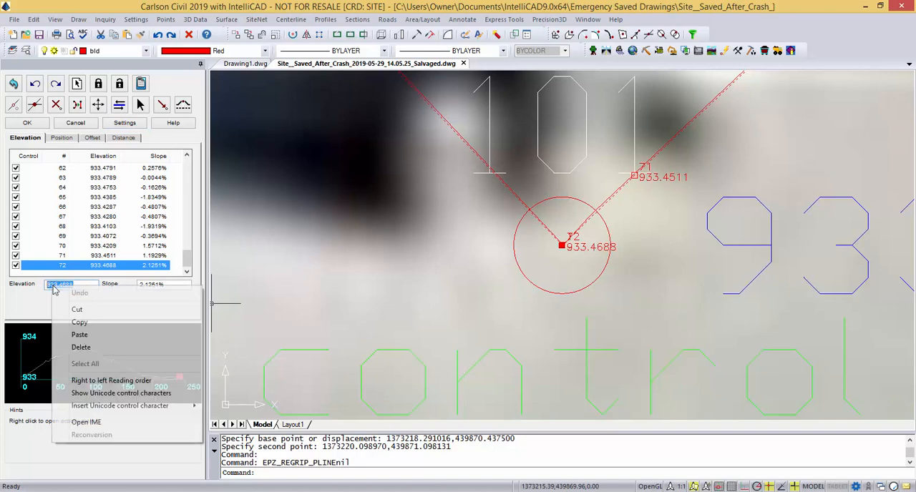
pyautogui.click(81, 320)
pyautogui.moveTo(189, 255); pyautogui.dragTo(187, 170)
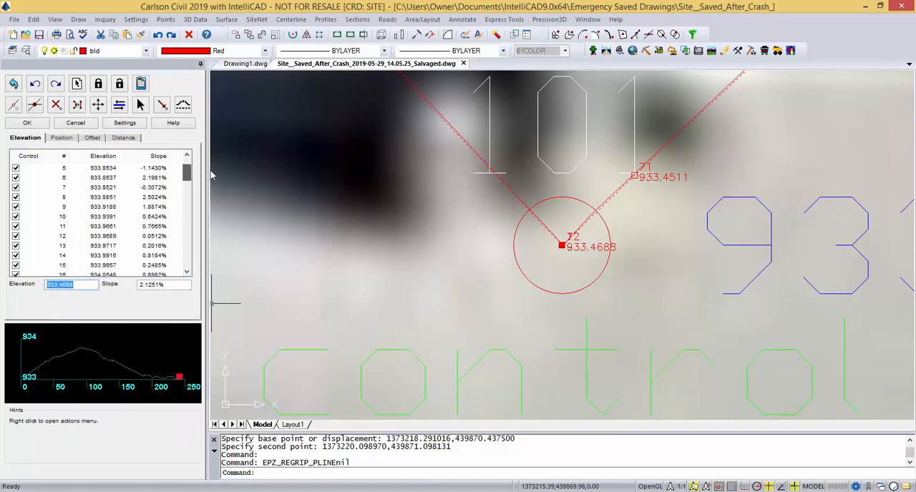
pyautogui.click(112, 170)
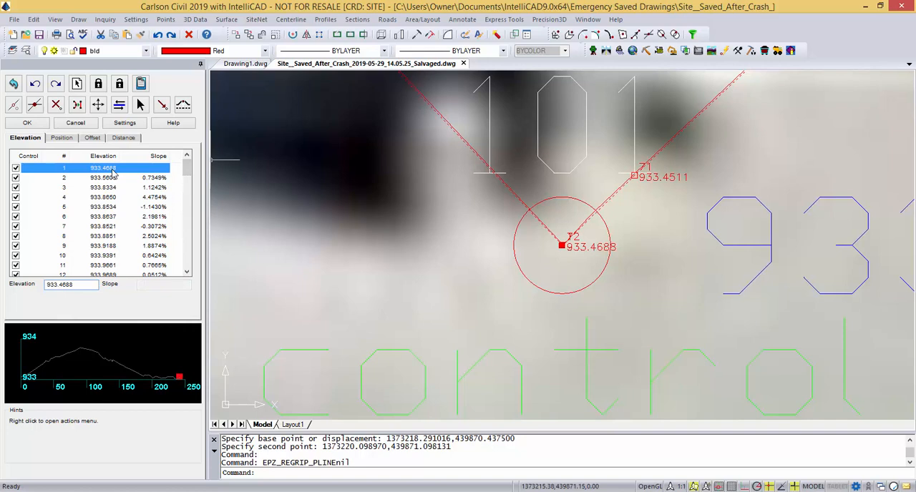
pyautogui.moveTo(78, 285); pyautogui.dragTo(33, 282)
pyautogui.rightClick(65, 286)
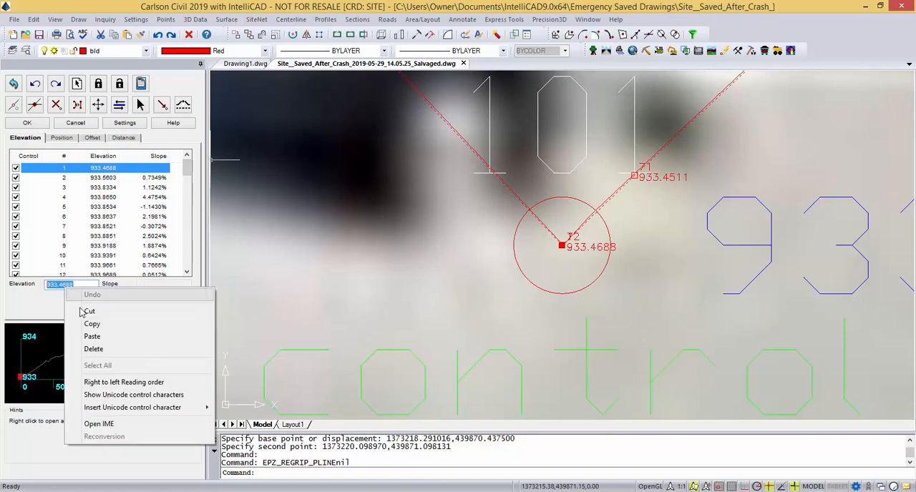
pyautogui.click(96, 337)
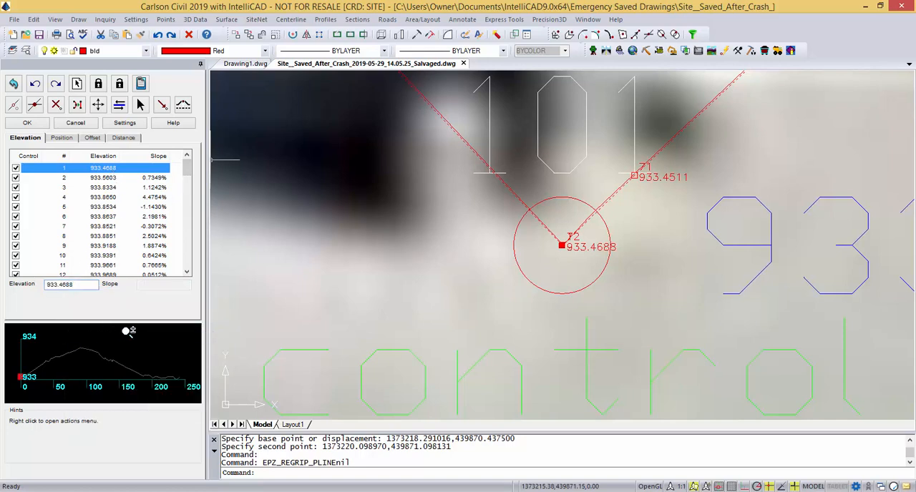
pyautogui.press('Return')
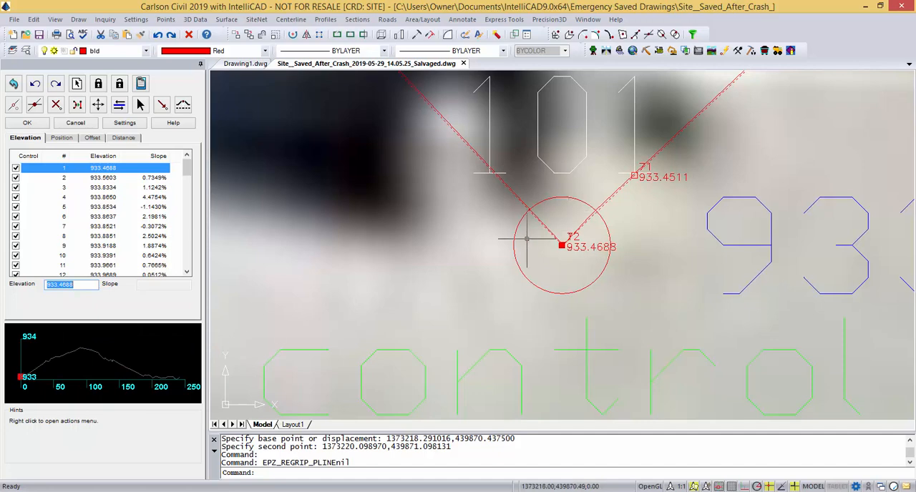
# Move vertex 4 slightly northeast to extend the short jog from vertex 5 to the wall line running through vertex 3.
pyautogui.scroll(-5, 400, 280)
pyautogui.scroll(-5, 402, 279)
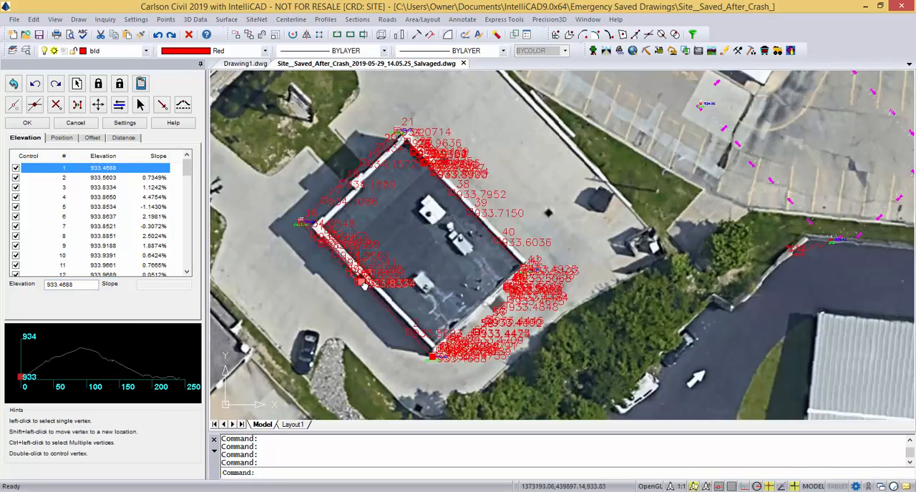
pyautogui.scroll(6, 365, 281)
pyautogui.scroll(3, 371, 277)
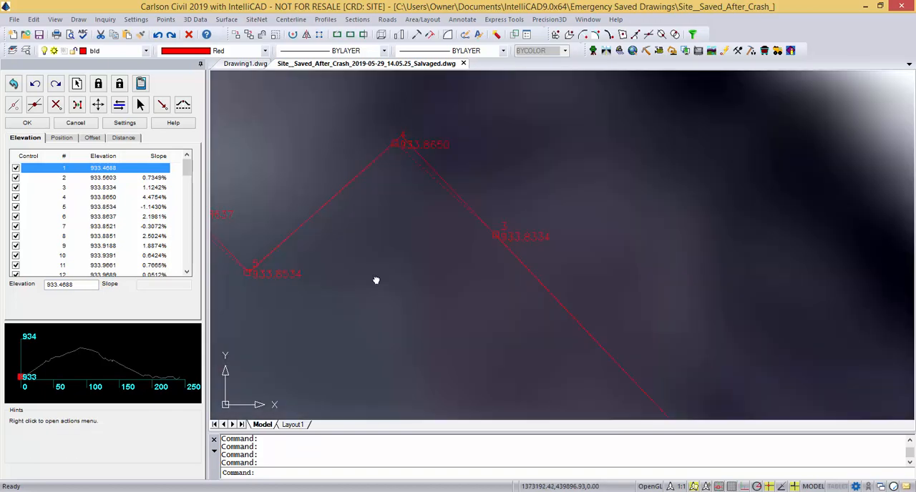
pyautogui.moveTo(360, 286)
pyautogui.mouseDown(button='middle')
pyautogui.moveTo(365, 306)
pyautogui.moveTo(560, 349)
pyautogui.mouseUp(button='middle')
pyautogui.scroll(-3, 430, 331)
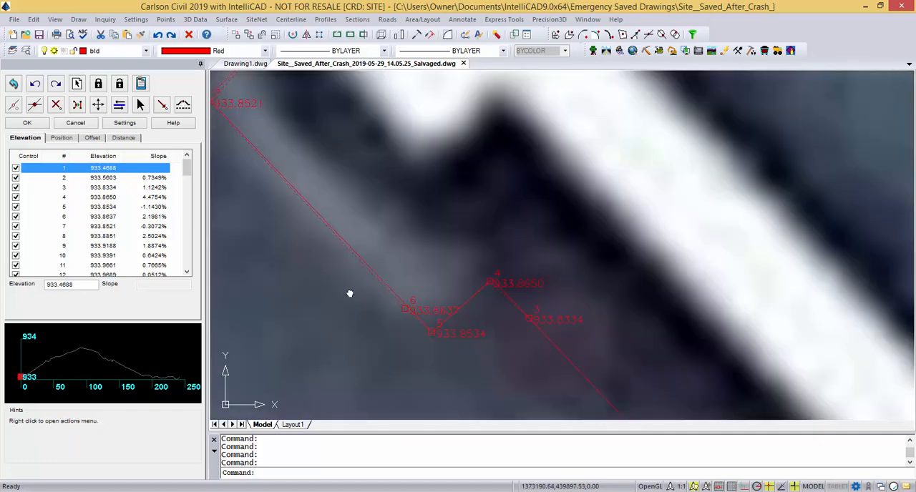
pyautogui.moveTo(350, 294); pyautogui.dragTo(352, 328, button='middle')
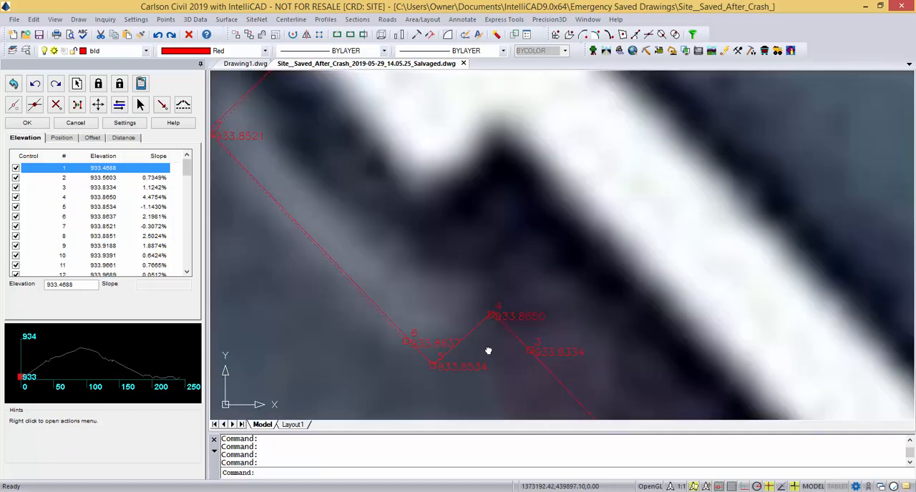
pyautogui.scroll(5, 496, 318)
pyautogui.moveTo(466, 378); pyautogui.dragTo(427, 267, button='middle')
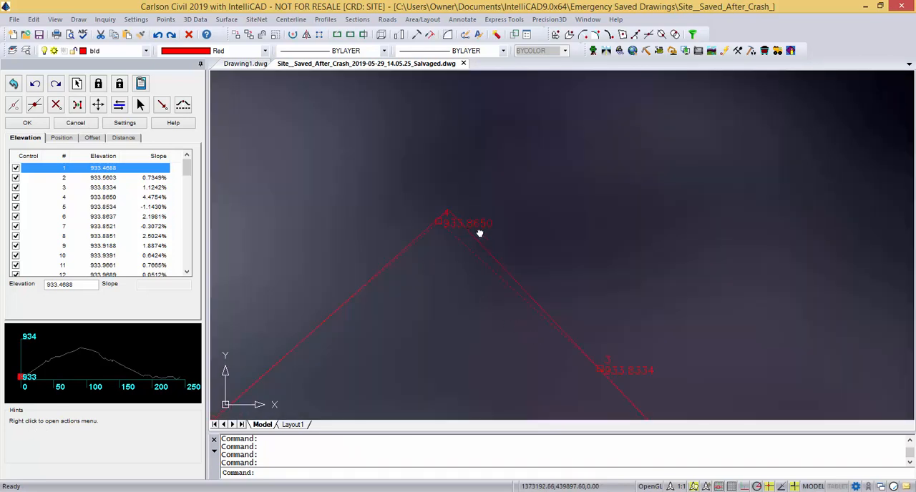
pyautogui.scroll(-3, 511, 327)
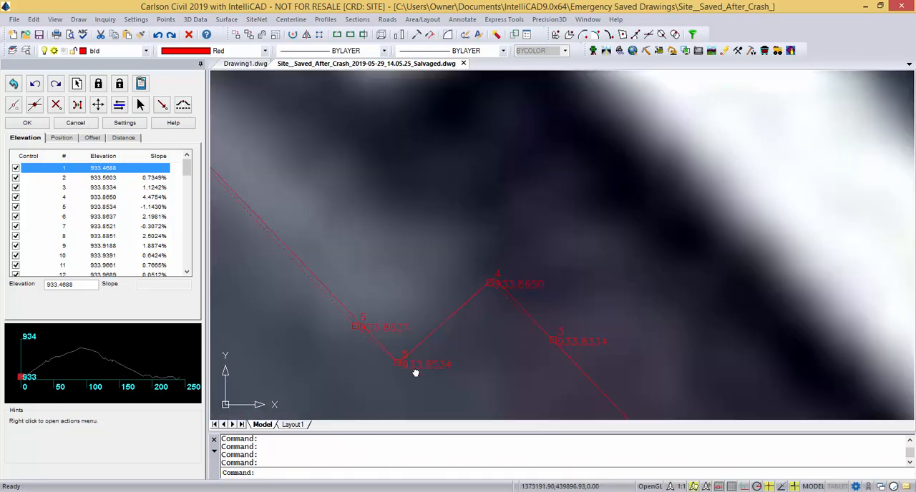
pyautogui.click(491, 284)
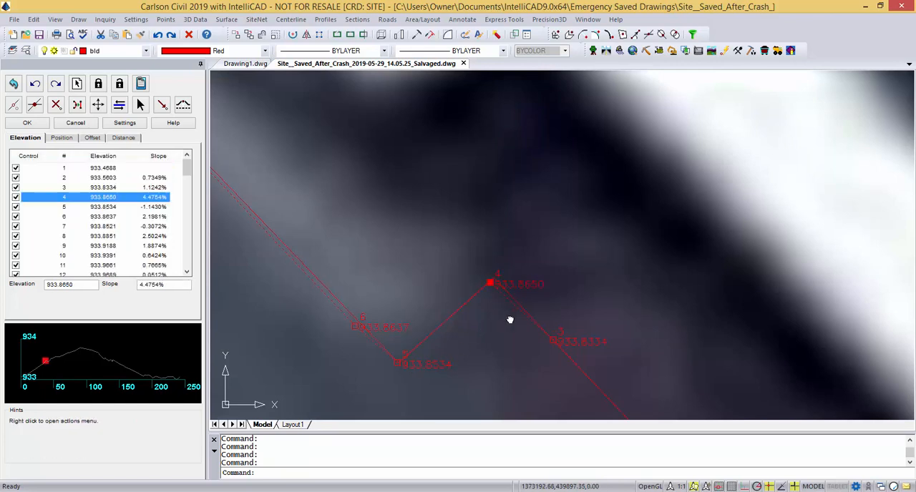
pyautogui.click(98, 105)
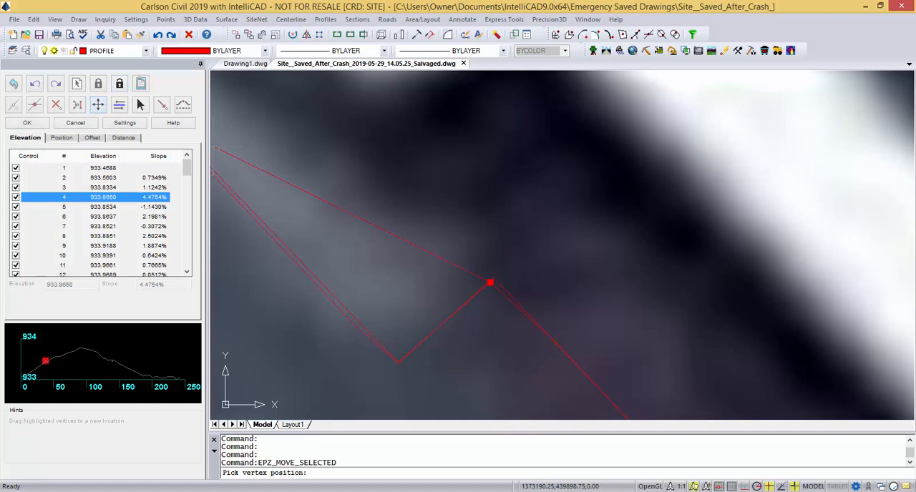
pyautogui.click(496, 273)
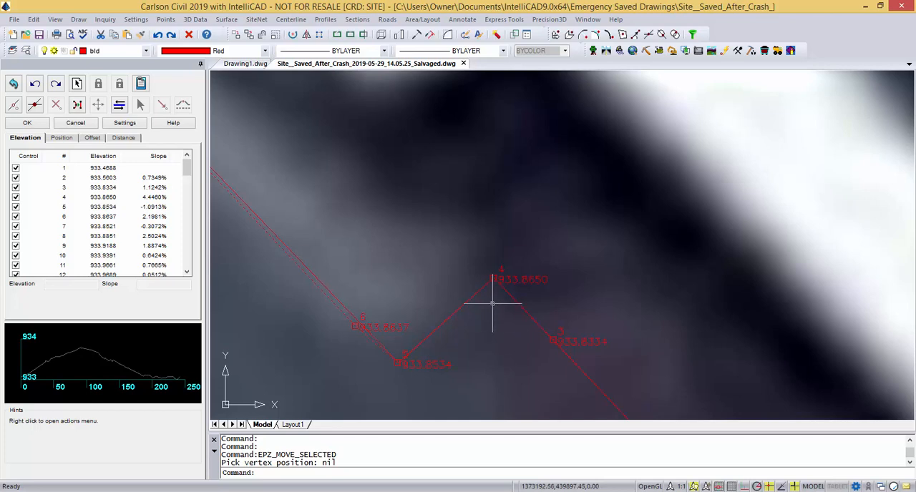
# Release vertex 4 as a control point and restore it so its elevation is interpolated between vertices 3 and 5.
pyautogui.click(493, 277)
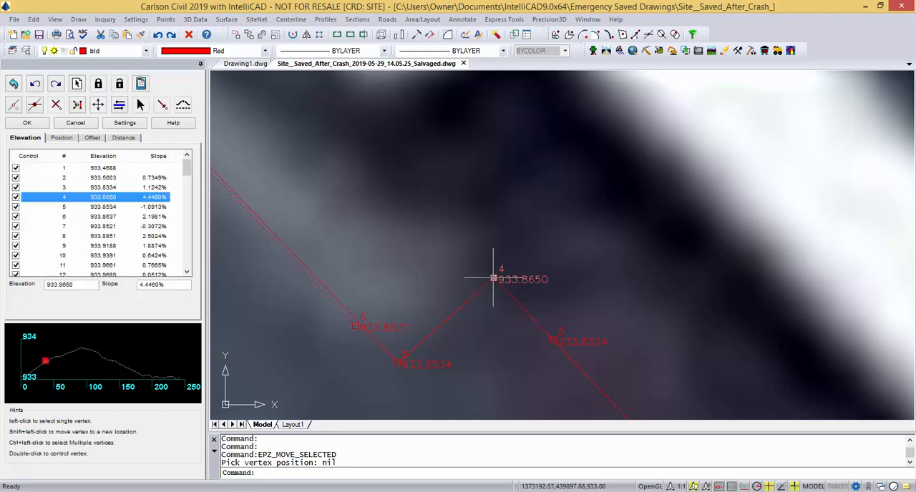
pyautogui.click(15, 198)
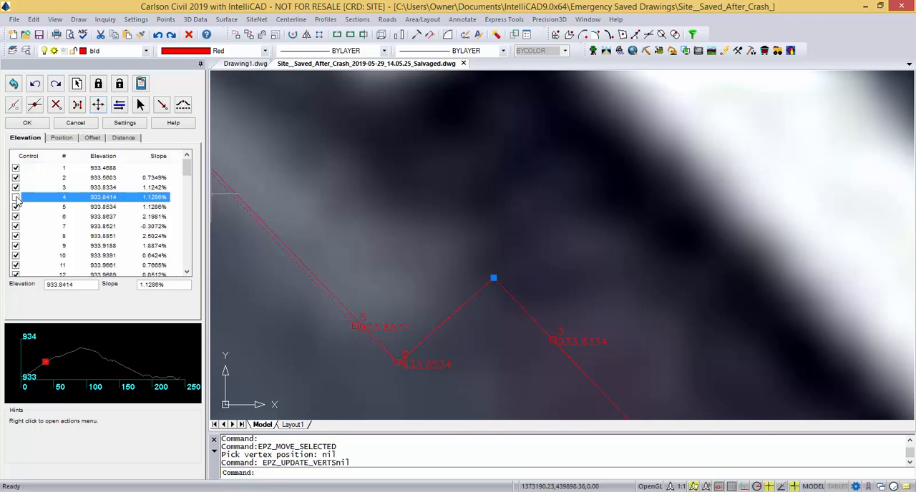
pyautogui.click(16, 197)
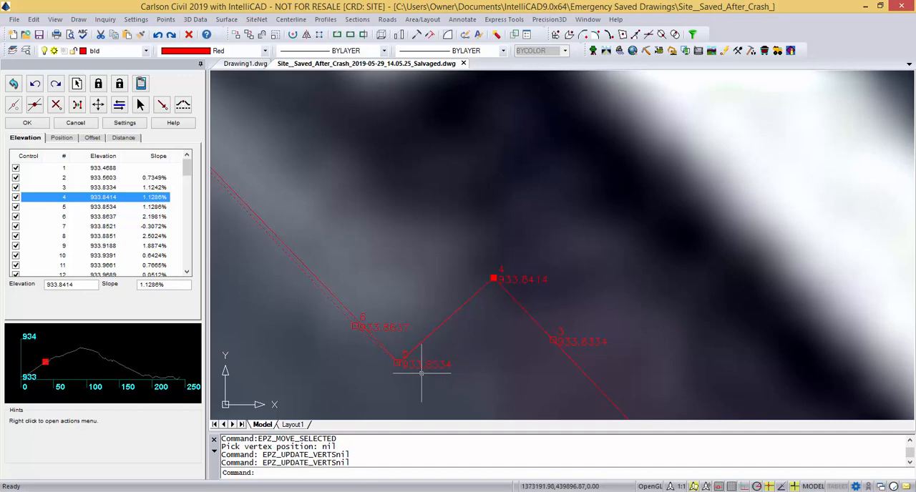
# Release vertex 6 as a control point and restore it so its elevation is interpolated between vertices 5 and 7.
pyautogui.scroll(-4, 315, 350)
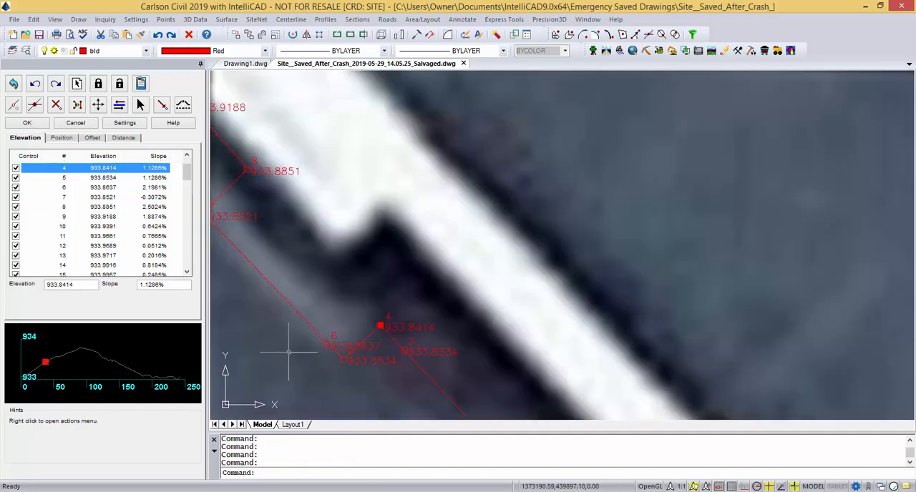
pyautogui.moveTo(323, 353); pyautogui.dragTo(538, 375, button='middle')
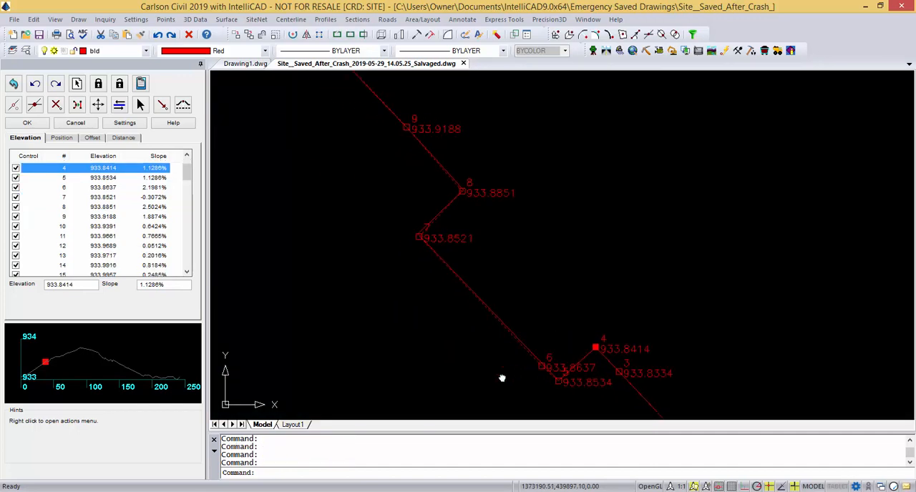
pyautogui.click(542, 367)
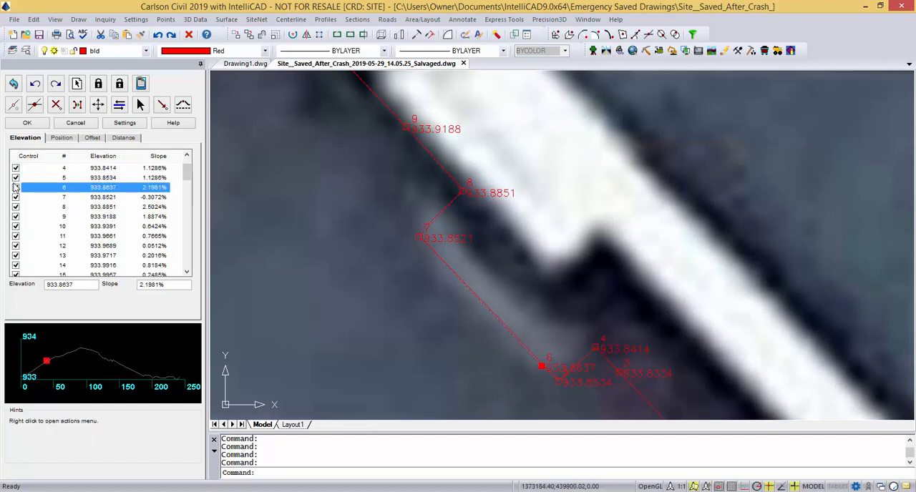
pyautogui.click(16, 187)
pyautogui.click(17, 188)
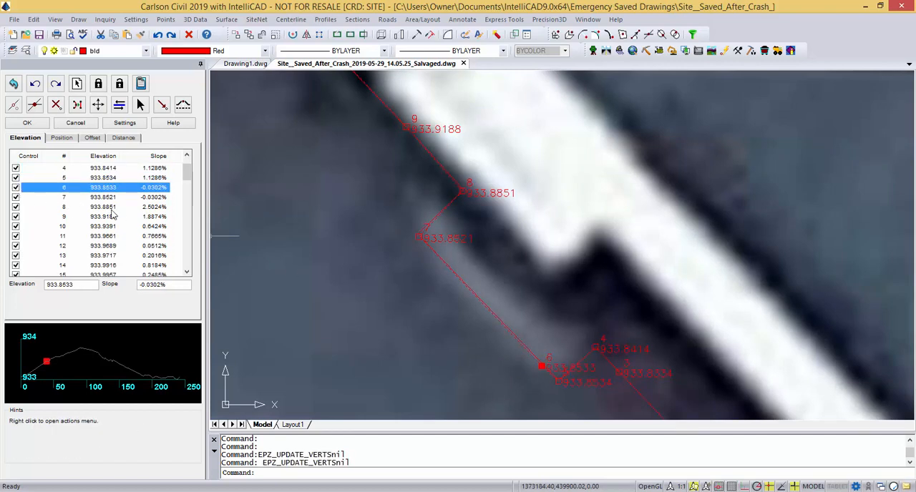
# Move vertex 8 slightly northeast onto the corner of the solid building outline.
pyautogui.scroll(-1, 393, 336)
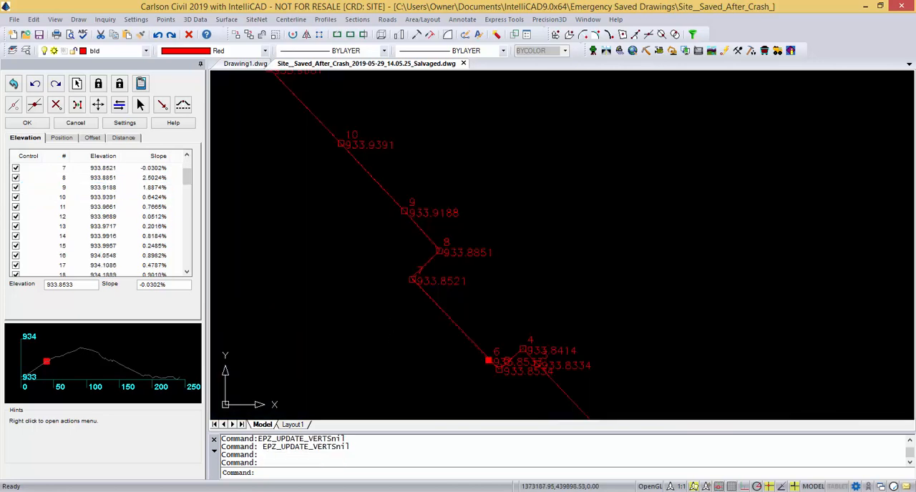
pyautogui.moveTo(387, 276); pyautogui.dragTo(481, 404, button='middle')
pyautogui.scroll(5, 534, 379)
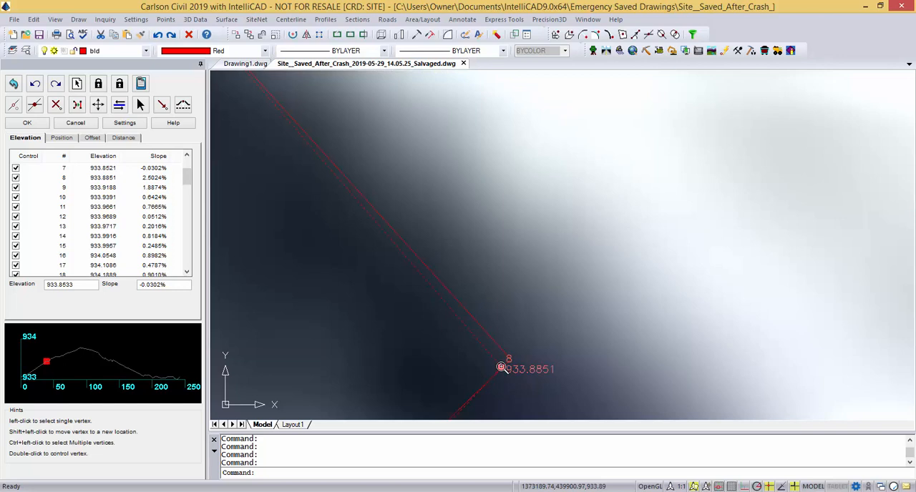
pyautogui.click(502, 368)
pyautogui.click(98, 105)
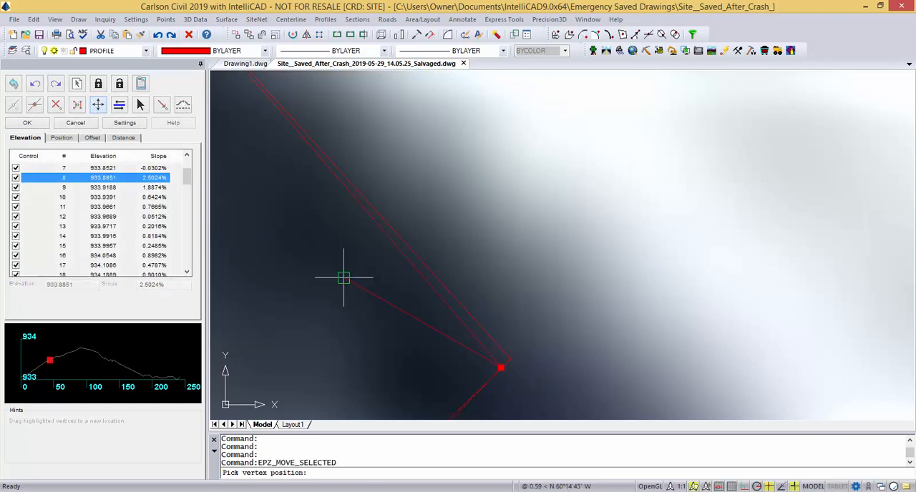
pyautogui.click(510, 359)
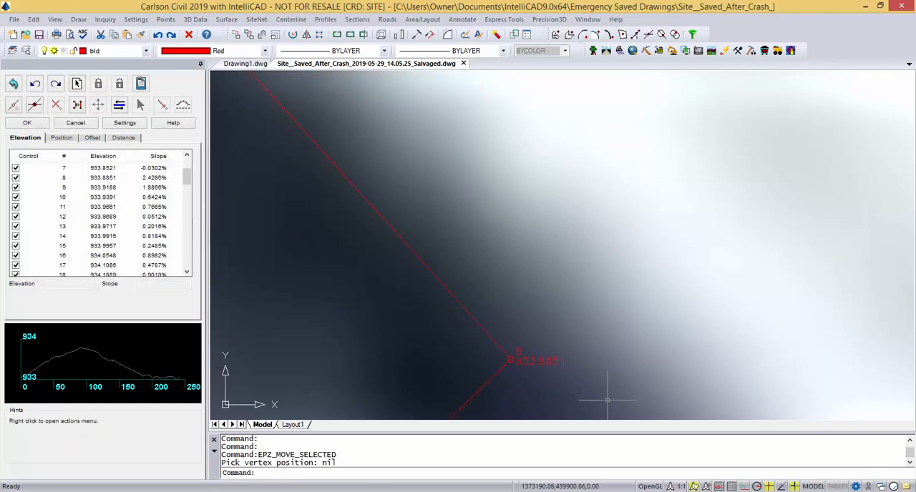
# Set the elevation editor's decimals to 0.00.
pyautogui.scroll(-5, 608, 390)
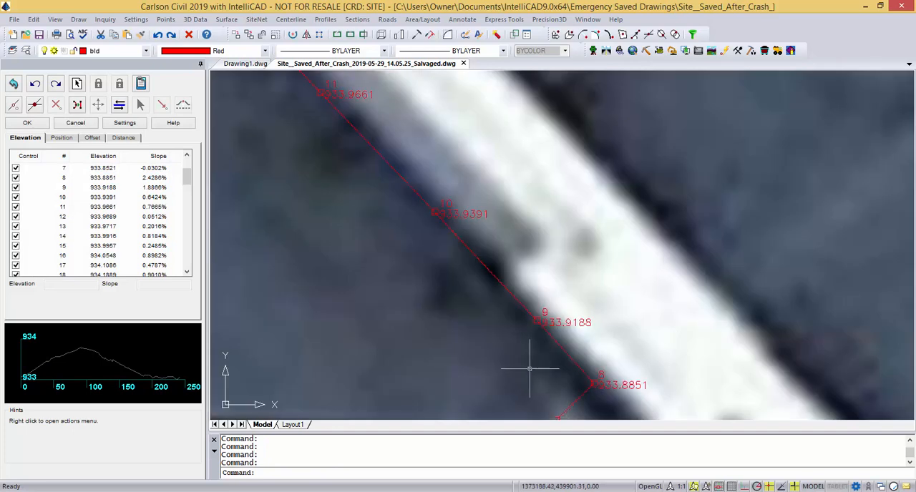
pyautogui.moveTo(531, 370); pyautogui.dragTo(546, 245, button='middle')
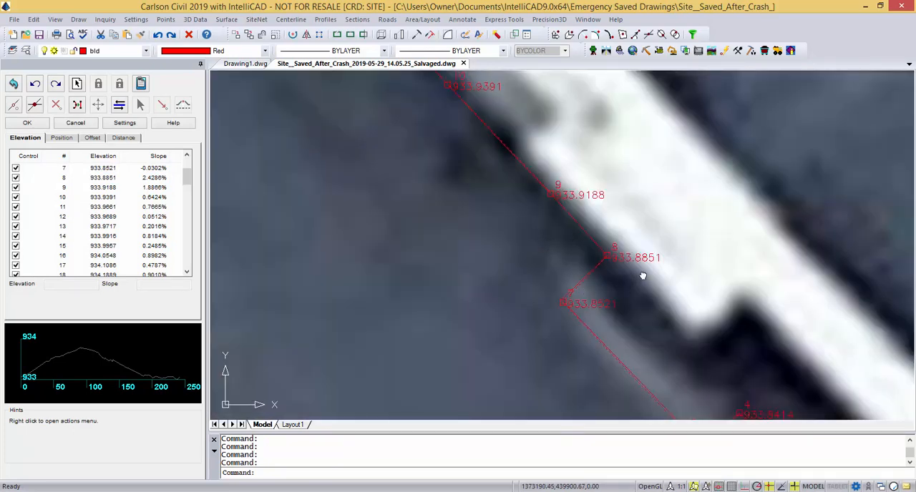
pyautogui.moveTo(531, 270)
pyautogui.mouseDown(button='middle')
pyautogui.moveTo(546, 347)
pyautogui.moveTo(517, 382)
pyautogui.moveTo(503, 358)
pyautogui.mouseUp(button='middle')
pyautogui.moveTo(327, 227); pyautogui.dragTo(366, 253, button='middle')
pyautogui.click(125, 123)
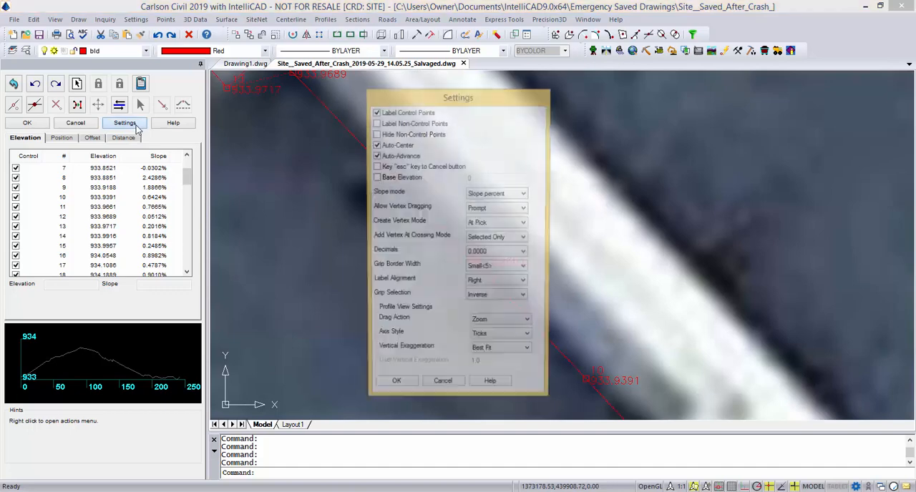
pyautogui.click(526, 256)
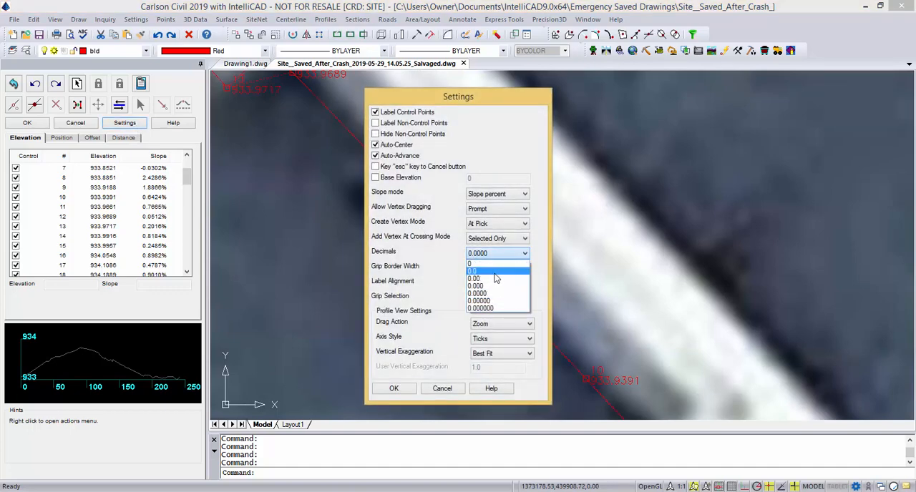
pyautogui.click(494, 282)
pyautogui.click(393, 389)
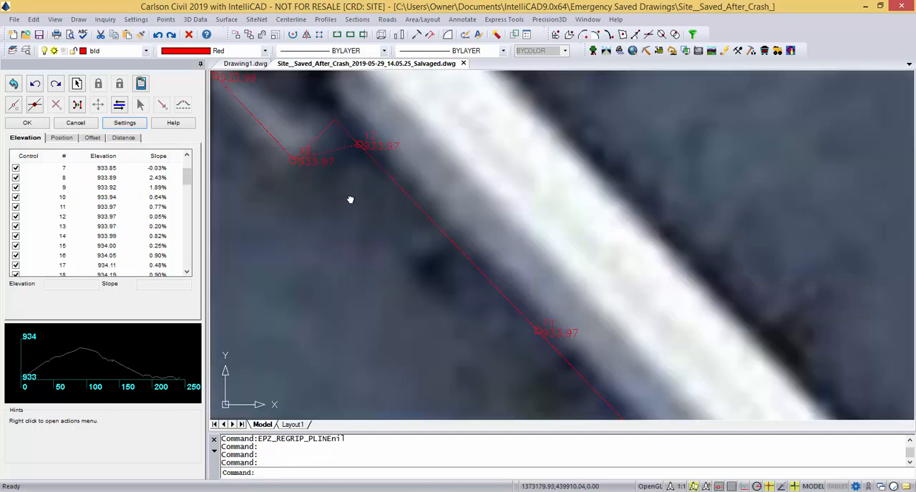
# Move vertex 12 northwest onto the solid outline's corner to square the jog with vertex 13.
pyautogui.moveTo(350, 200); pyautogui.dragTo(387, 260, button='middle')
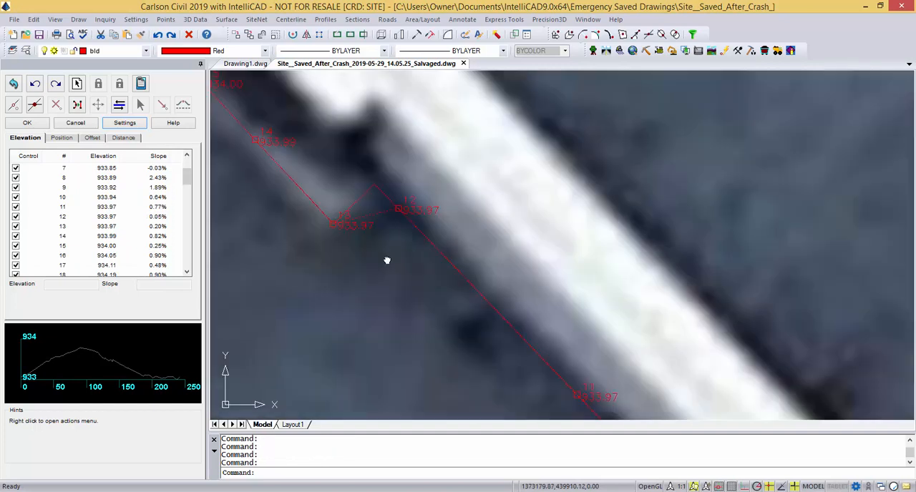
pyautogui.click(400, 209)
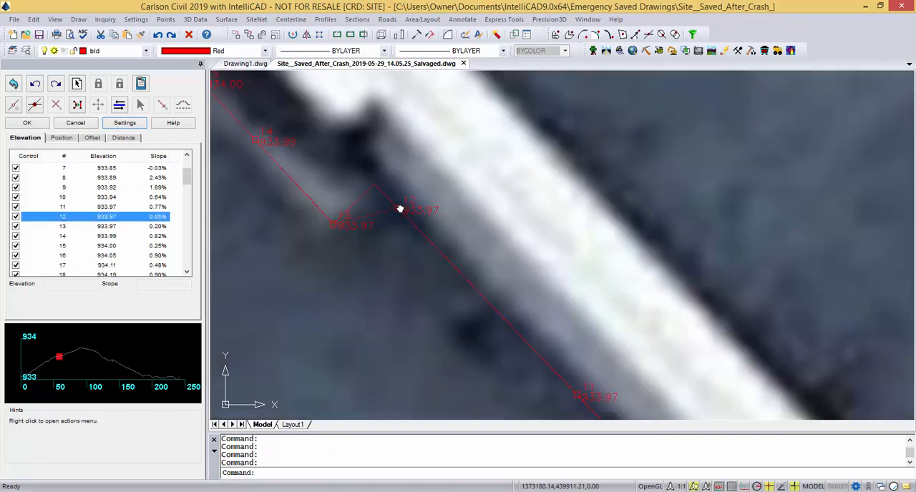
pyautogui.click(98, 105)
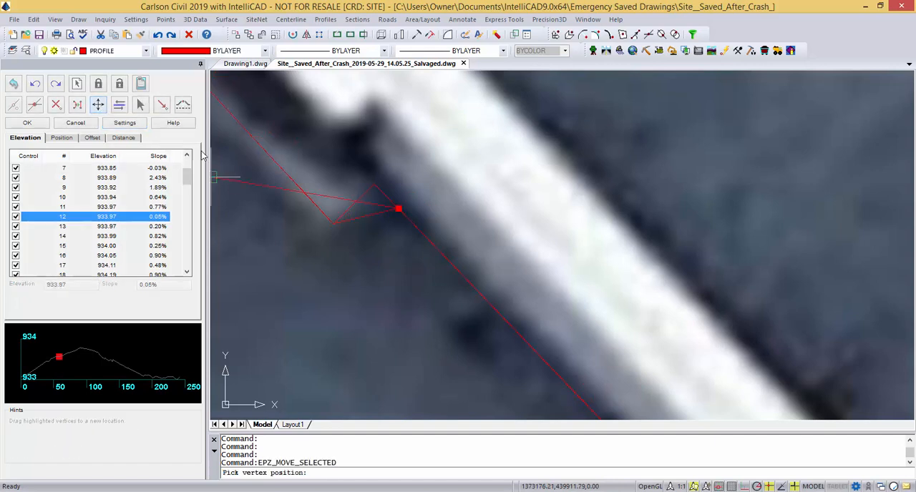
pyautogui.click(374, 185)
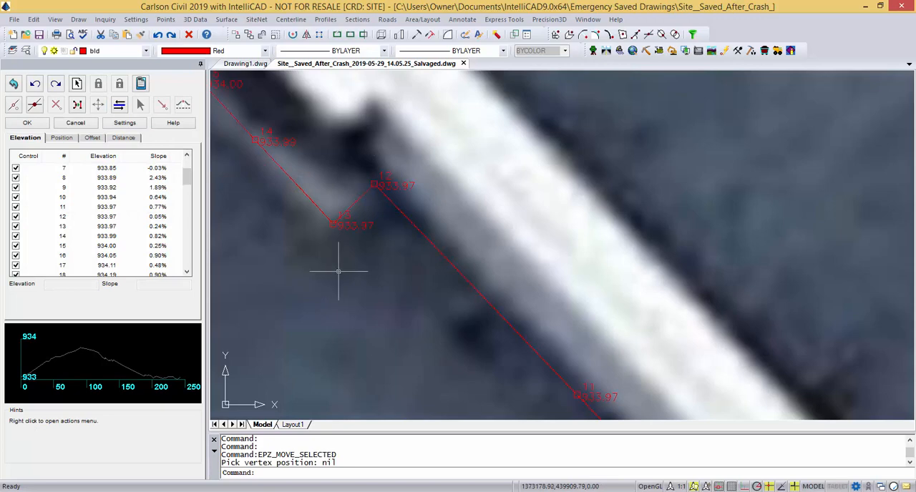
# Examine the vertices from the jog at 13 past control point 102 to vertex 21 at control point 103.
pyautogui.scroll(-2, 345, 275)
pyautogui.moveTo(276, 241); pyautogui.dragTo(398, 318, button='middle')
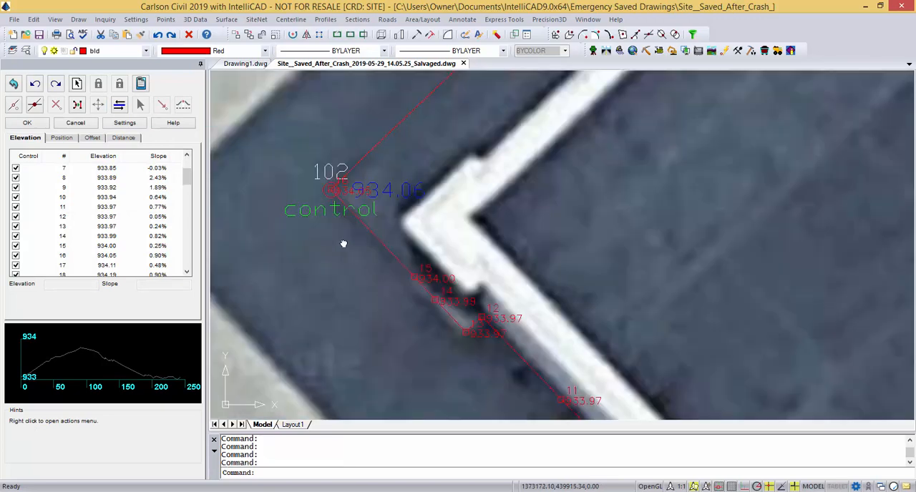
pyautogui.scroll(4, 348, 191)
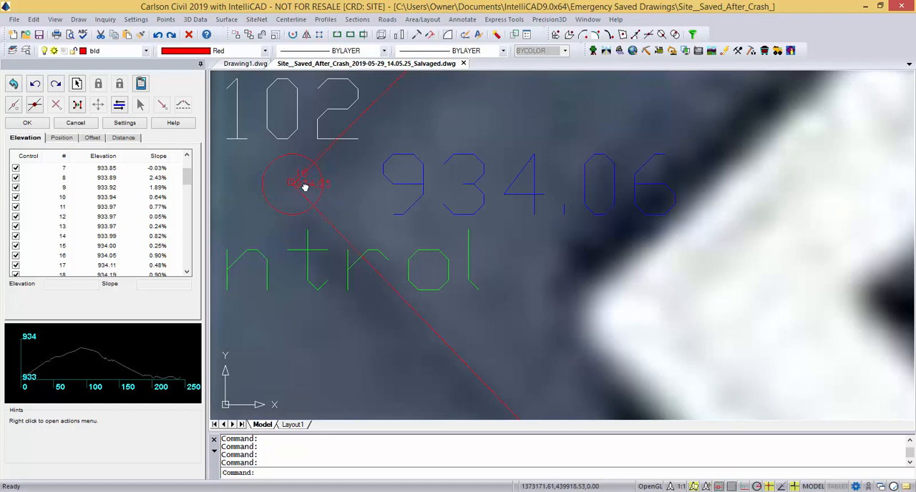
pyautogui.scroll(-3, 377, 276)
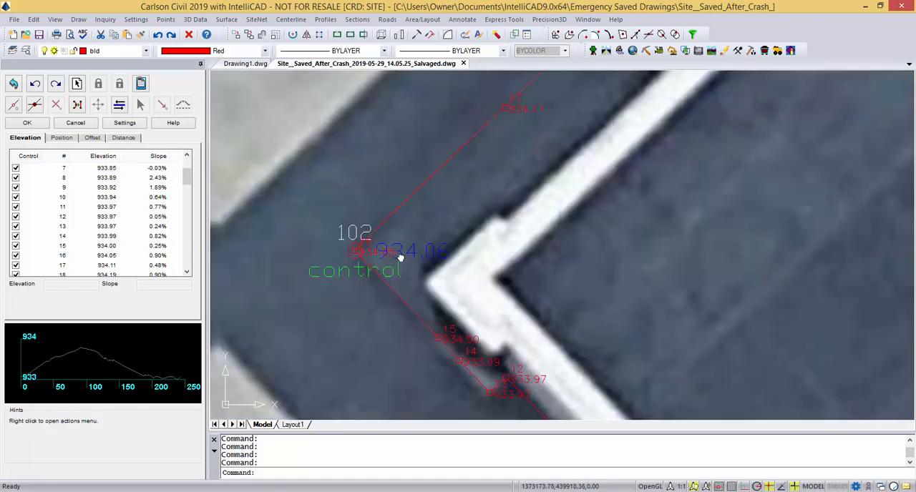
pyautogui.moveTo(571, 158); pyautogui.dragTo(400, 302, button='middle')
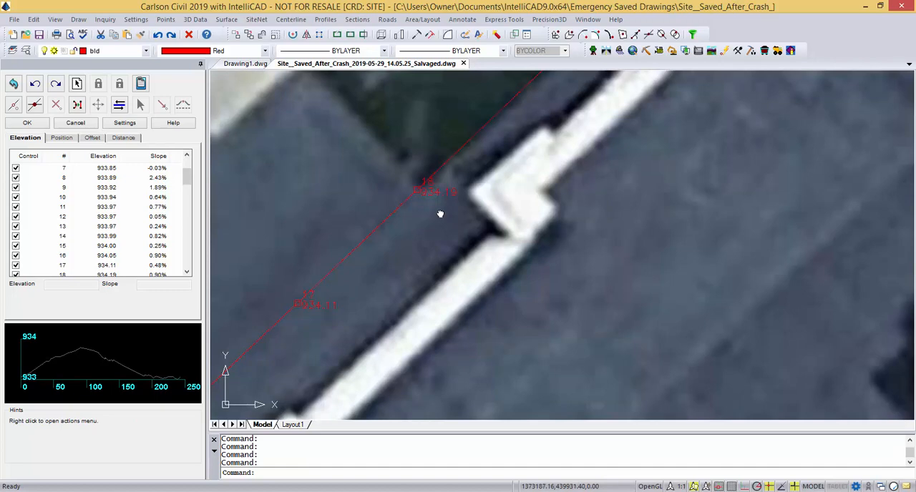
pyautogui.scroll(-3, 491, 199)
pyautogui.moveTo(551, 174)
pyautogui.mouseDown(button='middle')
pyautogui.moveTo(466, 250)
pyautogui.moveTo(433, 236)
pyautogui.mouseUp(button='middle')
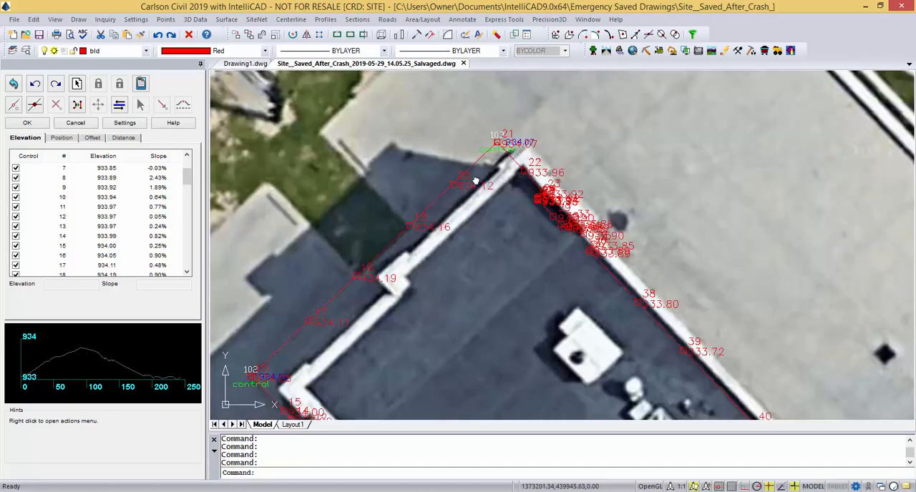
pyautogui.scroll(6, 519, 145)
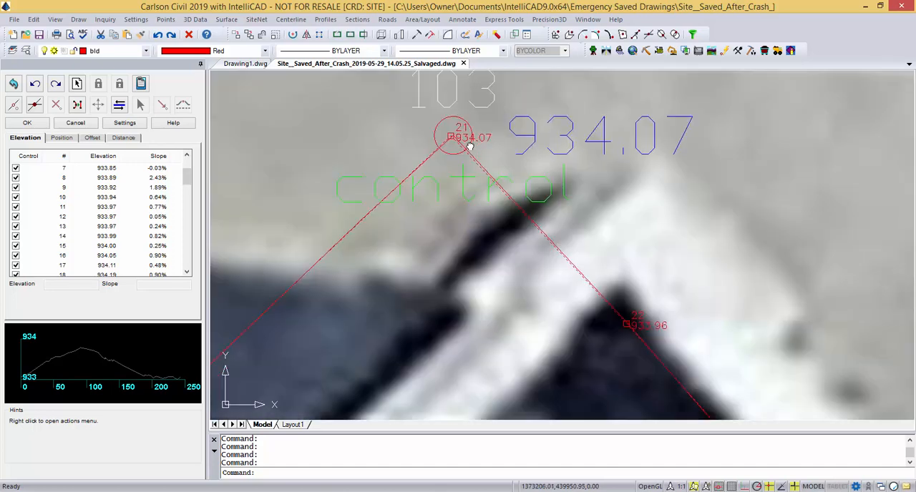
pyautogui.scroll(2, 442, 129)
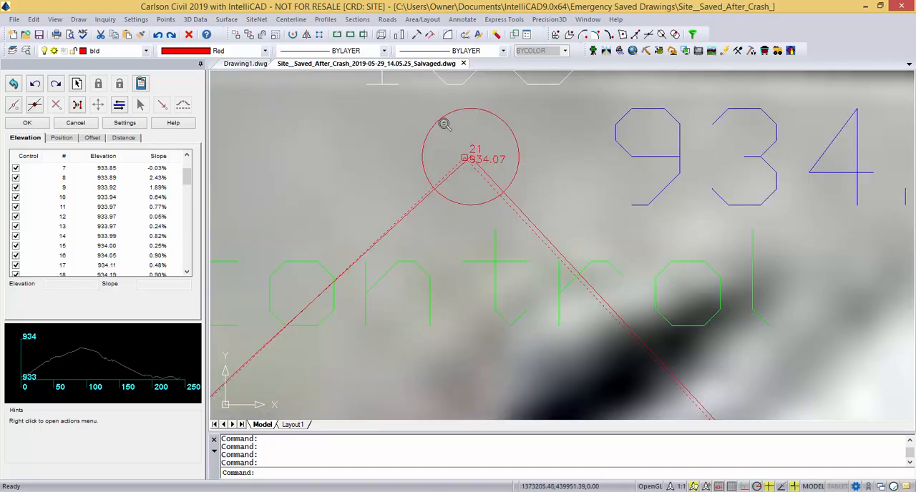
# Examine vertices 22 to 29 along the northeast wall, comparing the cluster at 25 to 28 with the solid outline's corner.
pyautogui.scroll(-4, 470, 189)
pyautogui.scroll(1, 515, 220)
pyautogui.scroll(3, 515, 221)
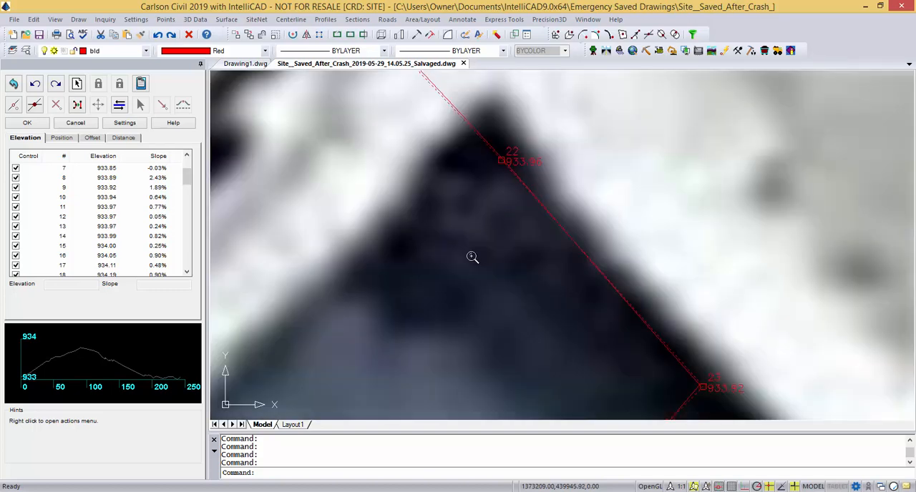
pyautogui.scroll(-4, 572, 329)
pyautogui.scroll(3, 644, 362)
pyautogui.scroll(2, 529, 309)
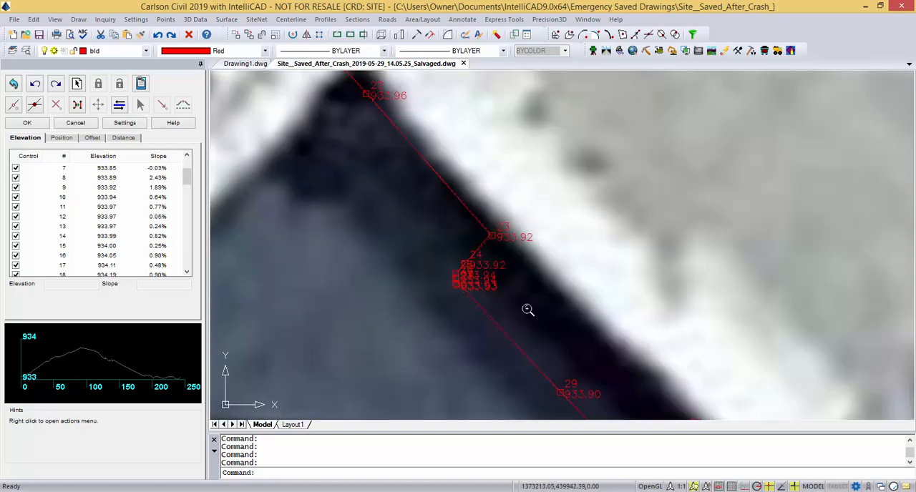
pyautogui.scroll(-2, 526, 308)
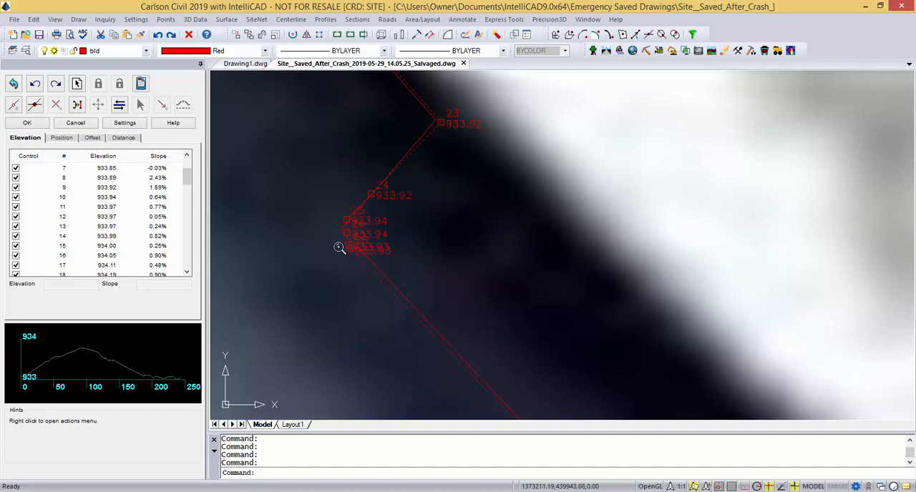
pyautogui.scroll(-1, 339, 248)
pyautogui.scroll(-3, 429, 256)
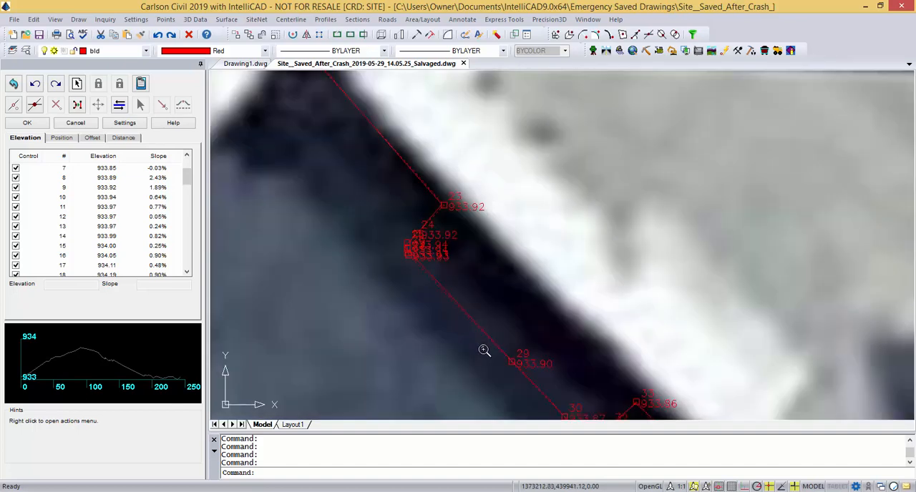
pyautogui.scroll(1, 412, 264)
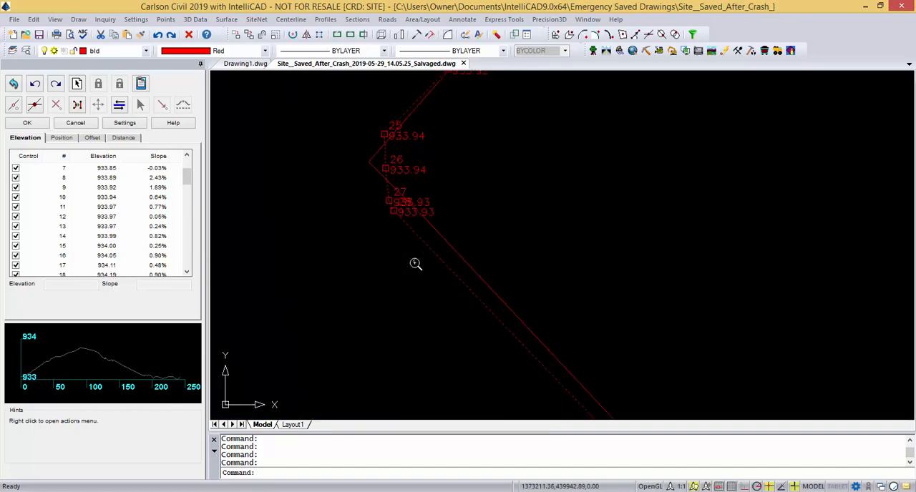
pyautogui.scroll(2, 549, 360)
pyautogui.scroll(2, 503, 190)
pyautogui.moveTo(503, 189); pyautogui.dragTo(562, 238, button='middle')
pyautogui.scroll(-3, 542, 231)
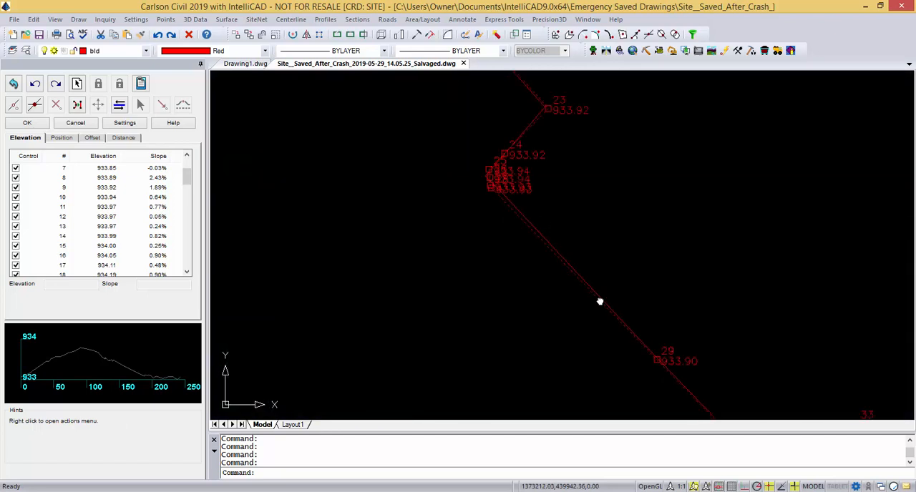
pyautogui.scroll(3, 510, 198)
pyautogui.moveTo(510, 198)
pyautogui.mouseDown(button='middle')
pyautogui.moveTo(472, 232)
pyautogui.moveTo(512, 346)
pyautogui.mouseUp(button='middle')
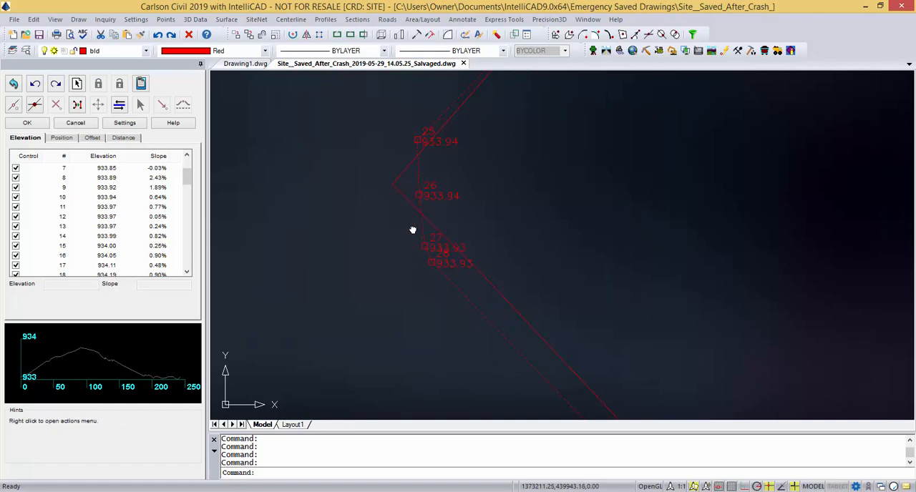
pyautogui.scroll(-2, 422, 264)
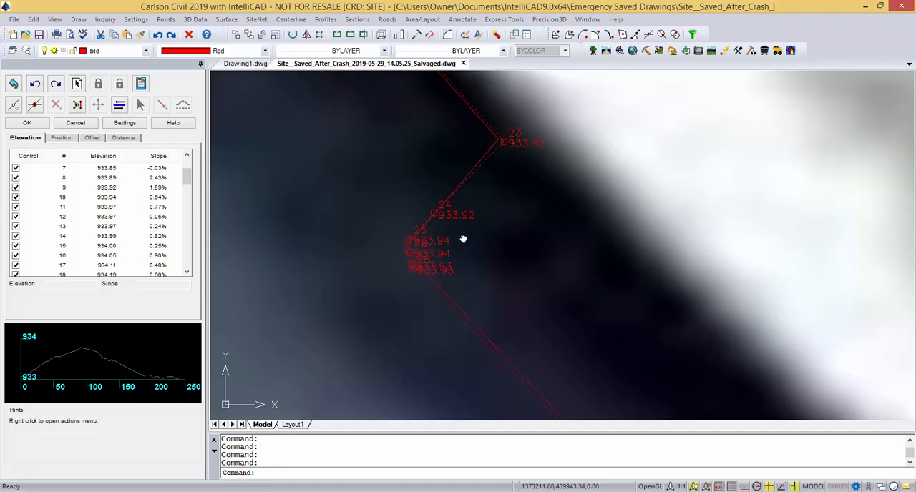
# Move vertex 26 west onto the solid outline's inner corner between vertices 25 and 27.
pyautogui.scroll(2, 404, 255)
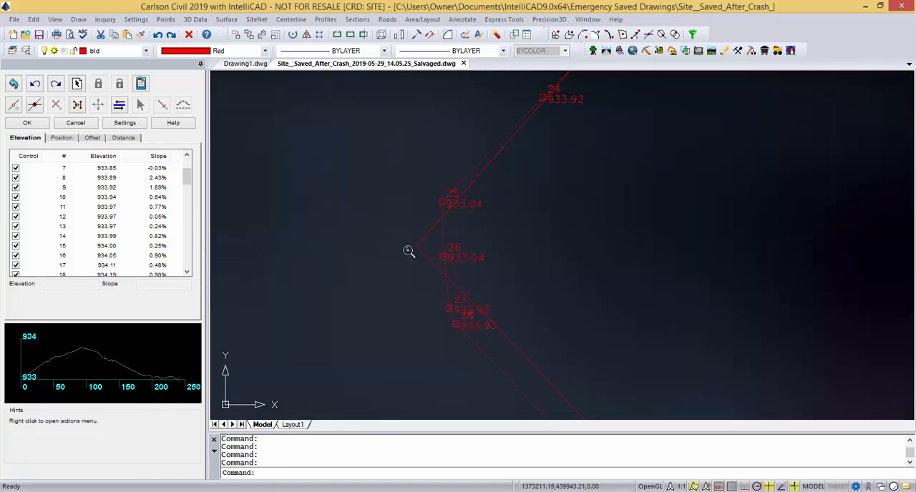
pyautogui.click(444, 256)
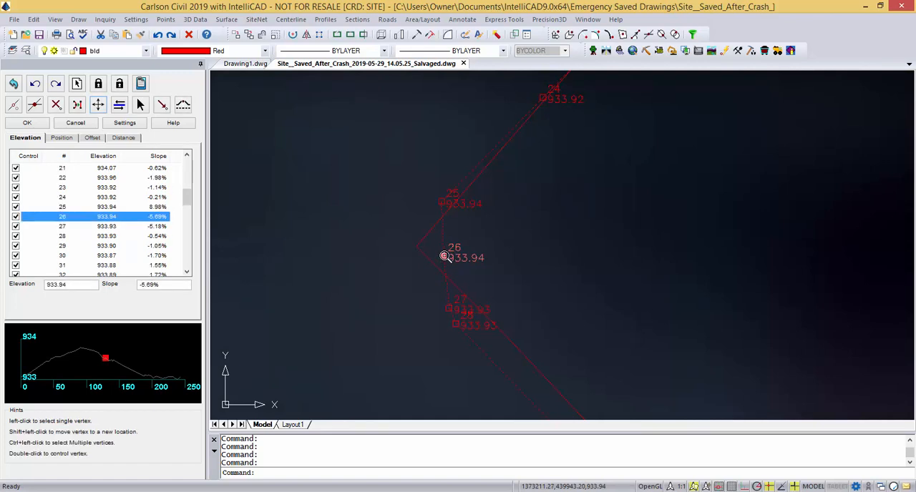
pyautogui.click(98, 106)
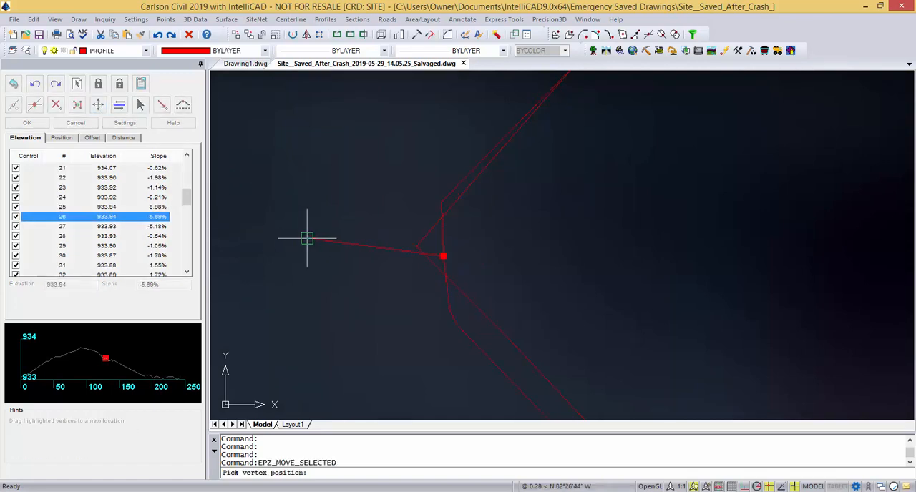
pyautogui.click(415, 247)
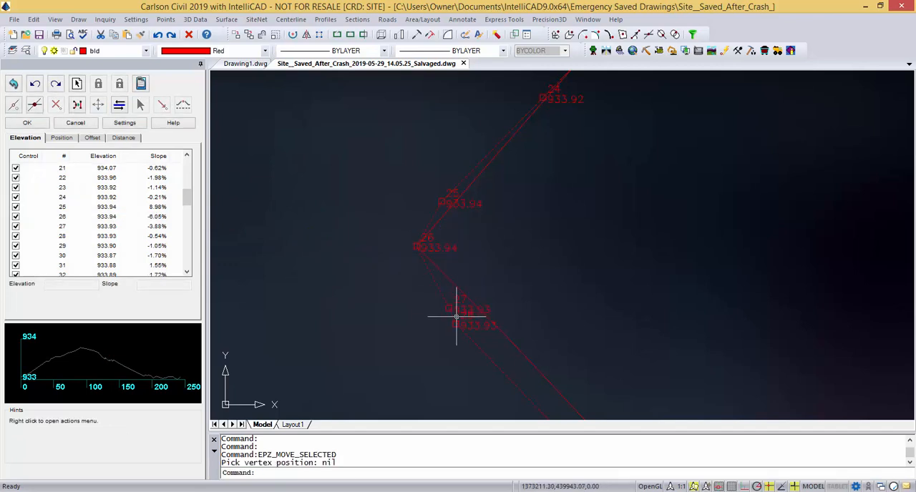
# Move vertex 31 southeast onto the solid outline's corner between vertices 30 and 32.
pyautogui.scroll(-3, 469, 219)
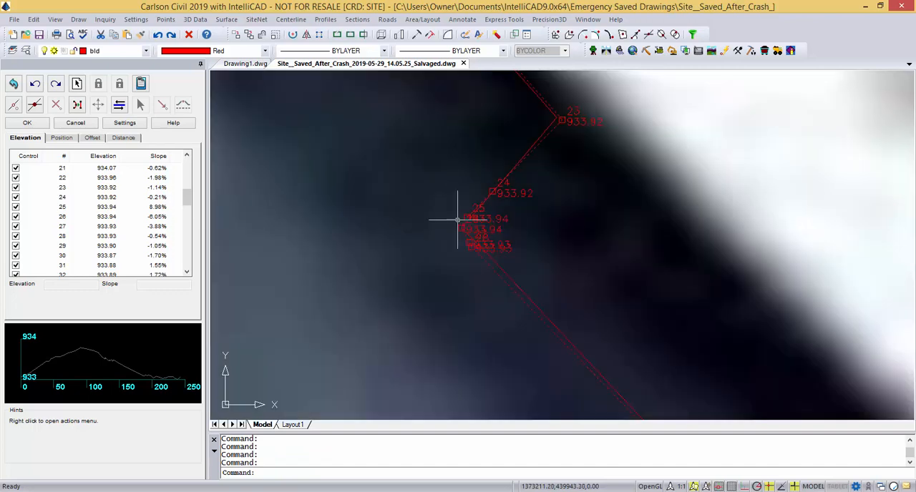
pyautogui.scroll(2, 520, 190)
pyautogui.moveTo(472, 223); pyautogui.dragTo(439, 287, button='middle')
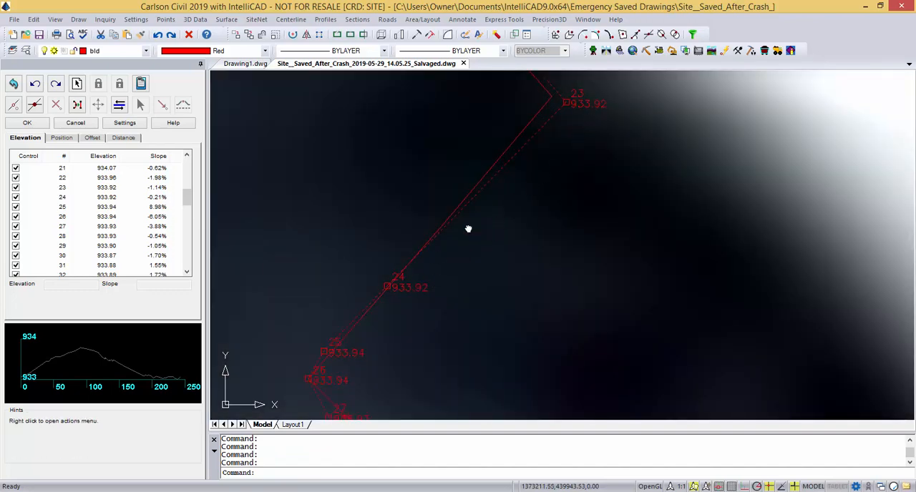
pyautogui.scroll(-5, 450, 215)
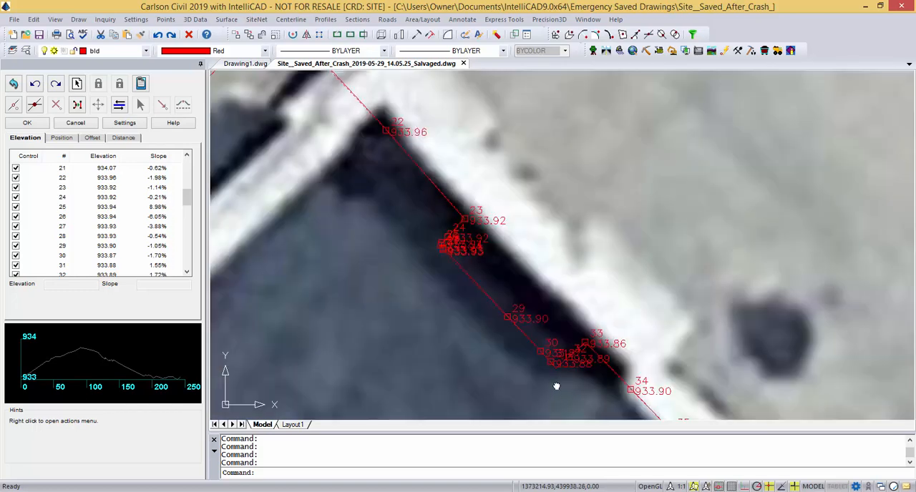
pyautogui.scroll(5, 566, 378)
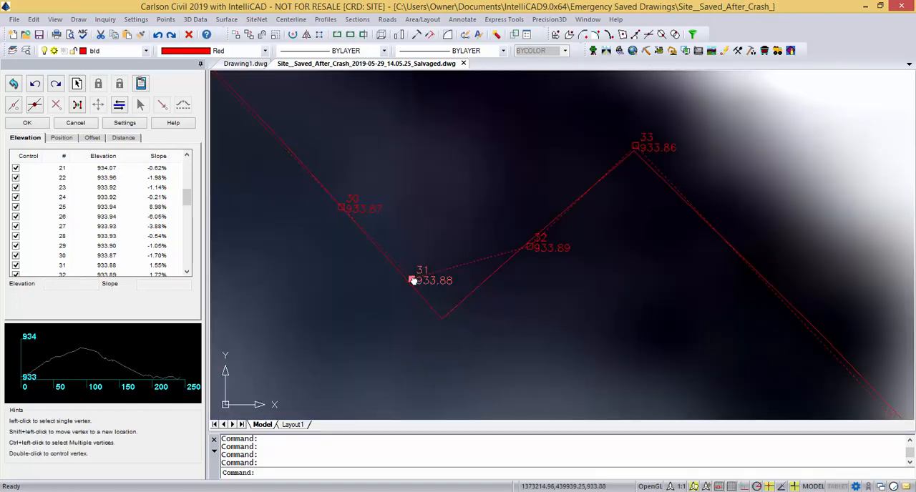
pyautogui.click(413, 280)
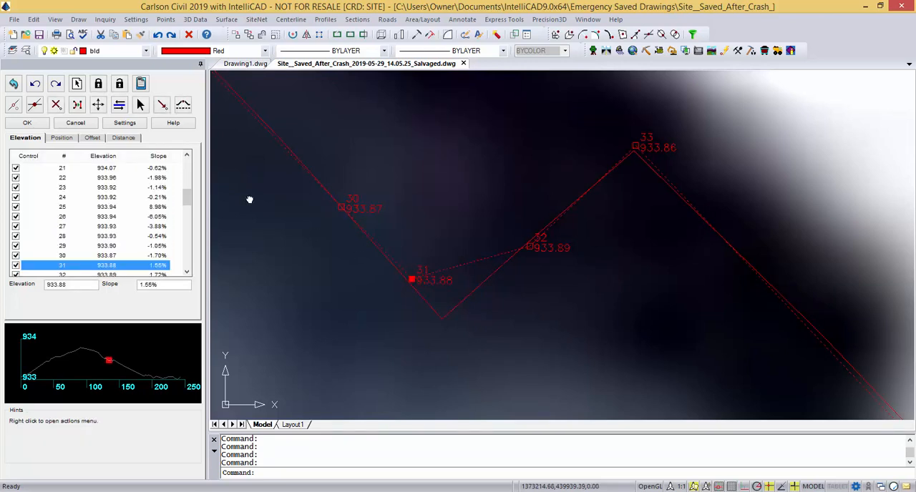
pyautogui.click(98, 105)
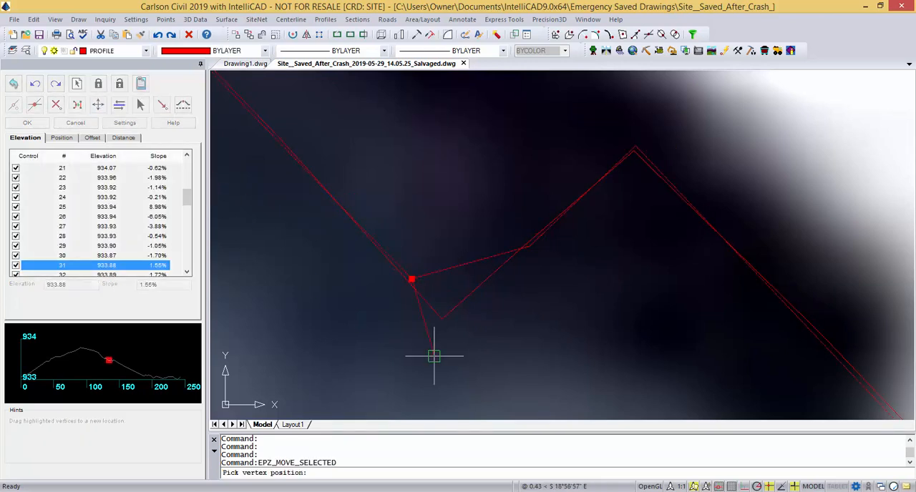
pyautogui.click(441, 317)
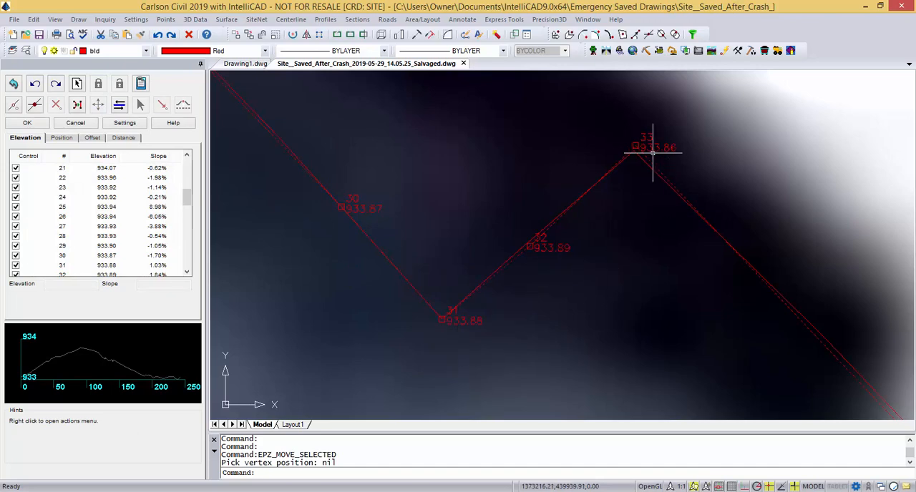
# Delete the stray vertex 37 just past the jog at vertex 36 so the wall follows the solid outline.
pyautogui.scroll(-4, 564, 191)
pyautogui.moveTo(726, 334); pyautogui.dragTo(469, 183, button='middle')
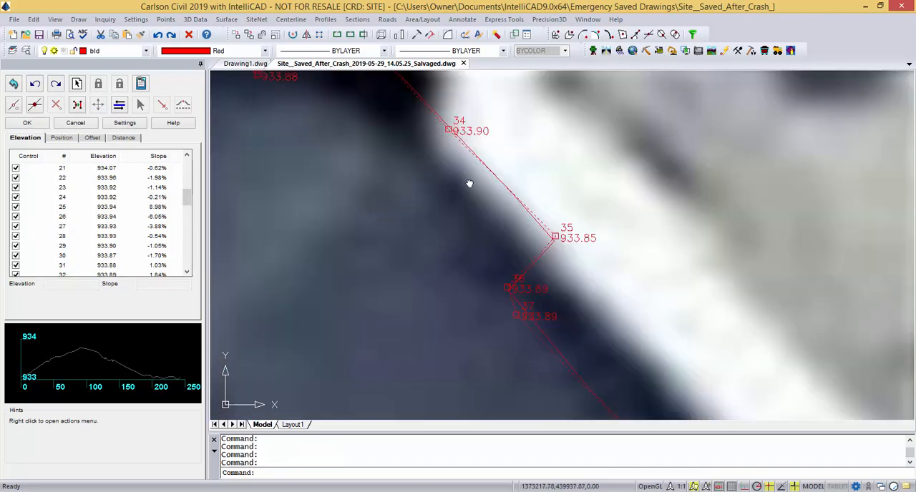
pyautogui.scroll(3, 588, 250)
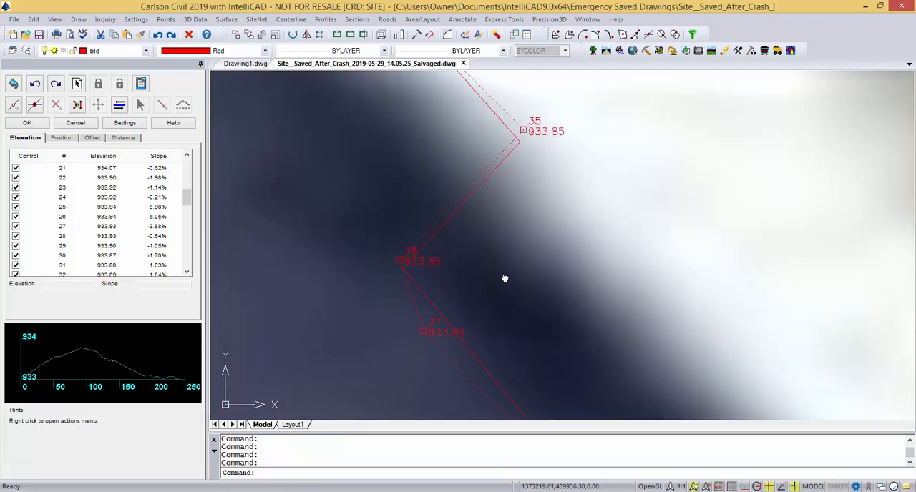
pyautogui.scroll(-5, 406, 270)
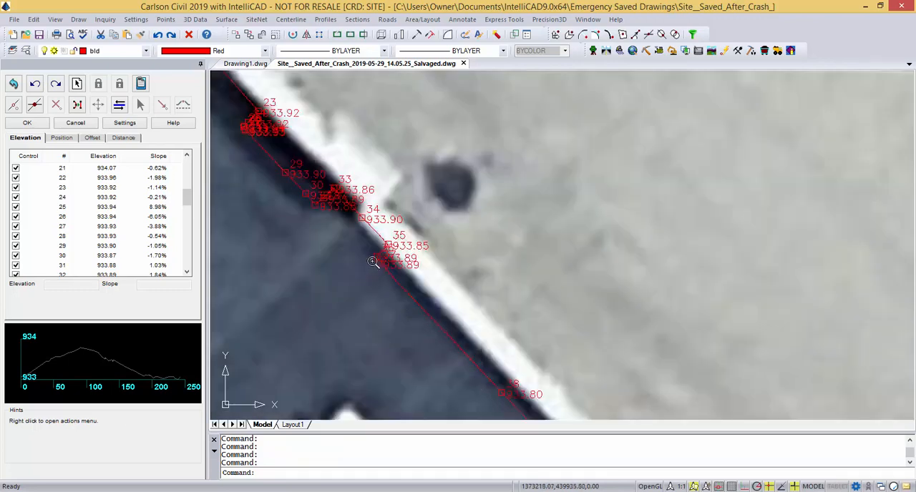
pyautogui.scroll(5, 375, 264)
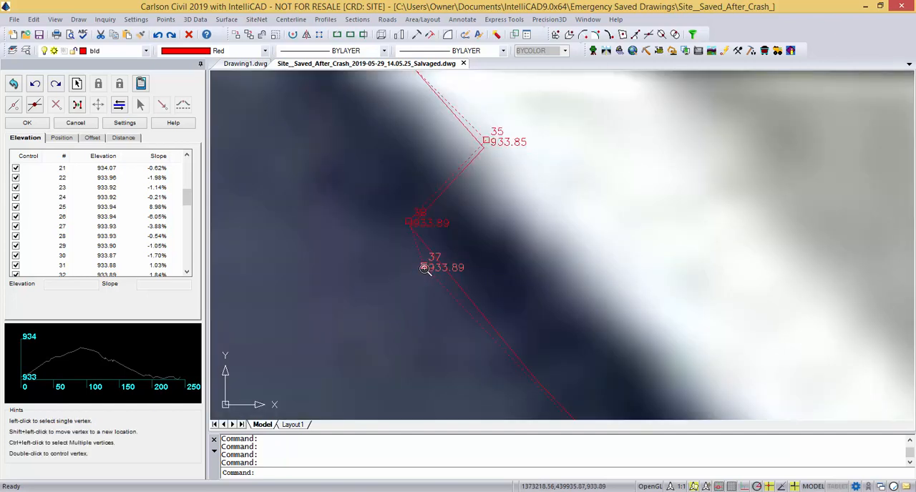
pyautogui.click(424, 267)
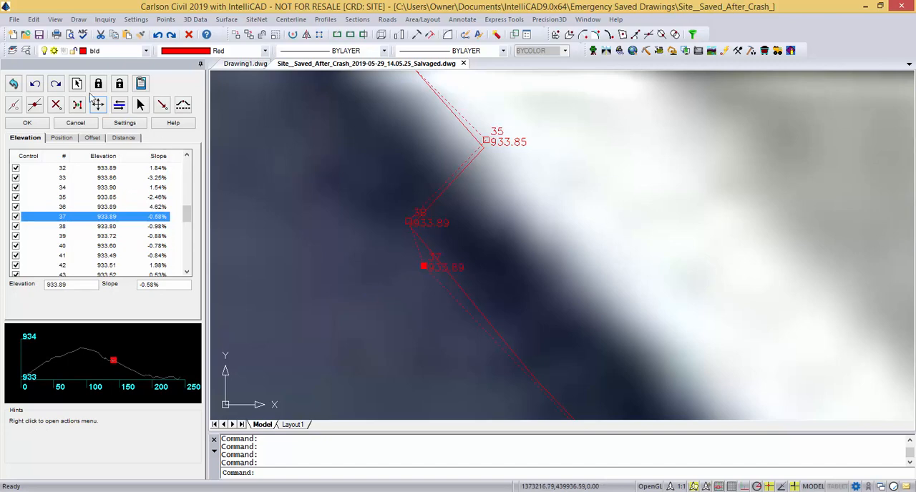
pyautogui.click(56, 104)
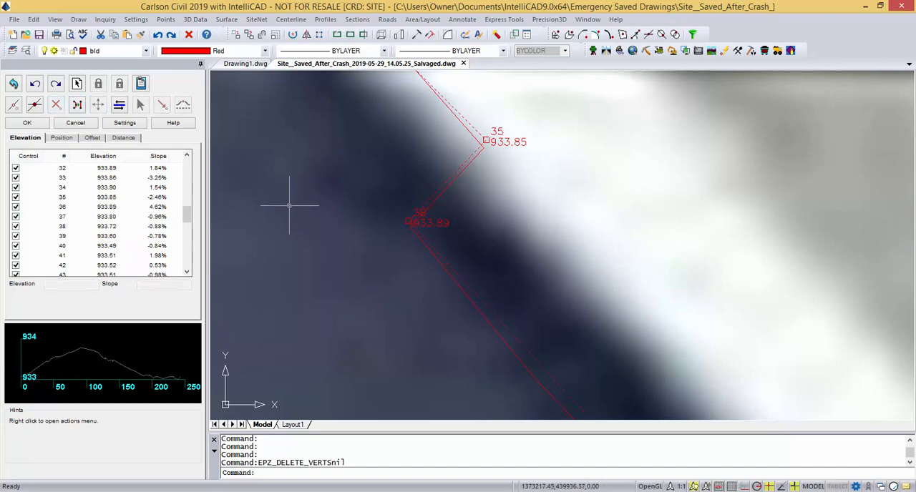
# Examine the wall vertices from 37 down to control point 104, selecting vertex 40 to locate it in the elevation list.
pyautogui.scroll(-5, 289, 205)
pyautogui.scroll(3, 380, 262)
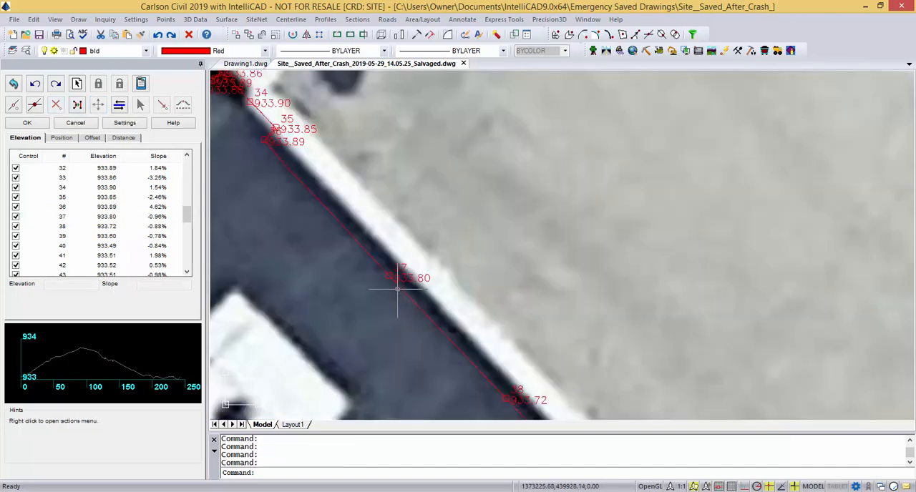
pyautogui.scroll(-4, 411, 279)
pyautogui.moveTo(456, 332); pyautogui.dragTo(367, 145, button='middle')
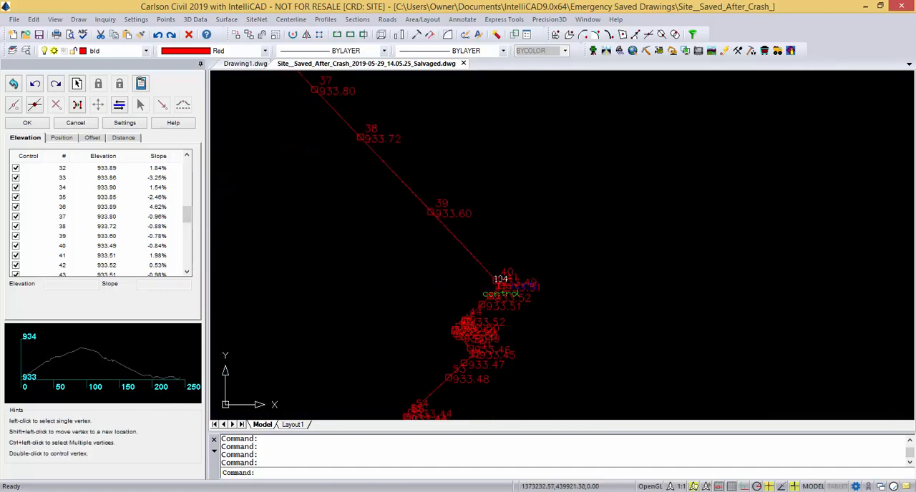
pyautogui.scroll(5, 520, 329)
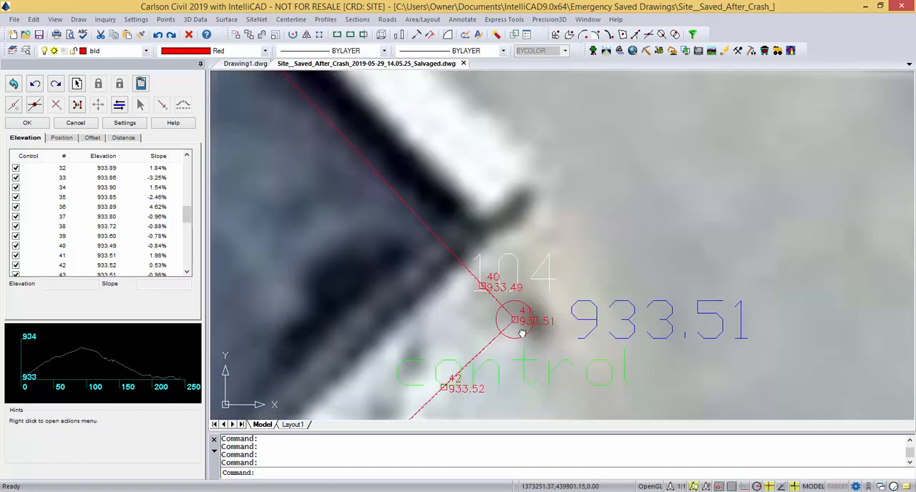
pyautogui.click(484, 287)
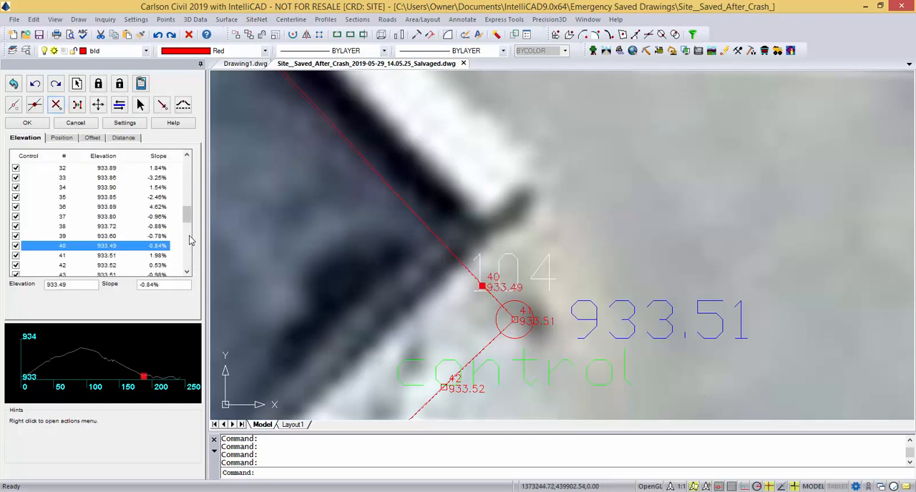
# Interpolate vertex 36's elevation to 933.84 between its neighbours by releasing its control and restoring it.
pyautogui.click(164, 207)
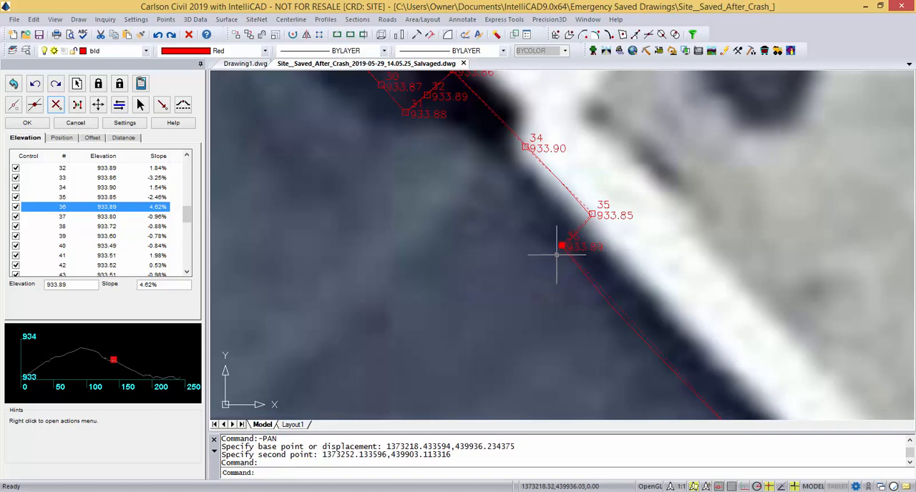
pyautogui.scroll(-3, 548, 245)
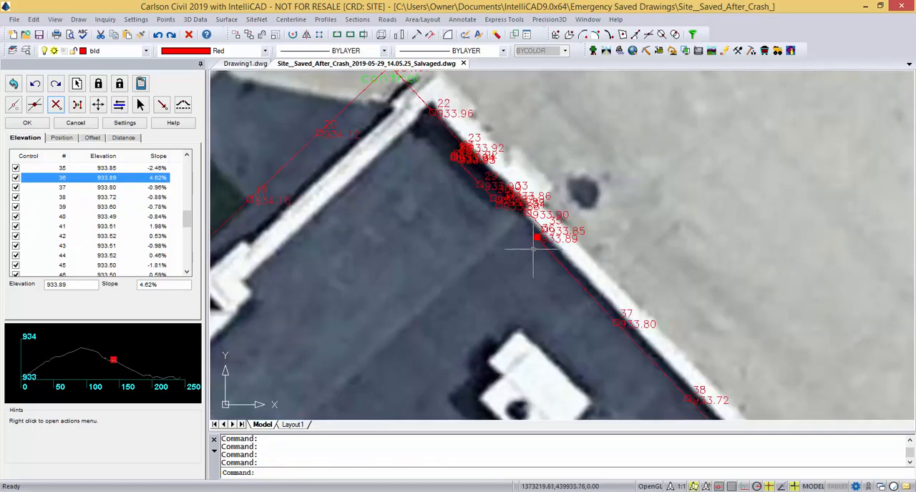
pyautogui.scroll(2, 523, 250)
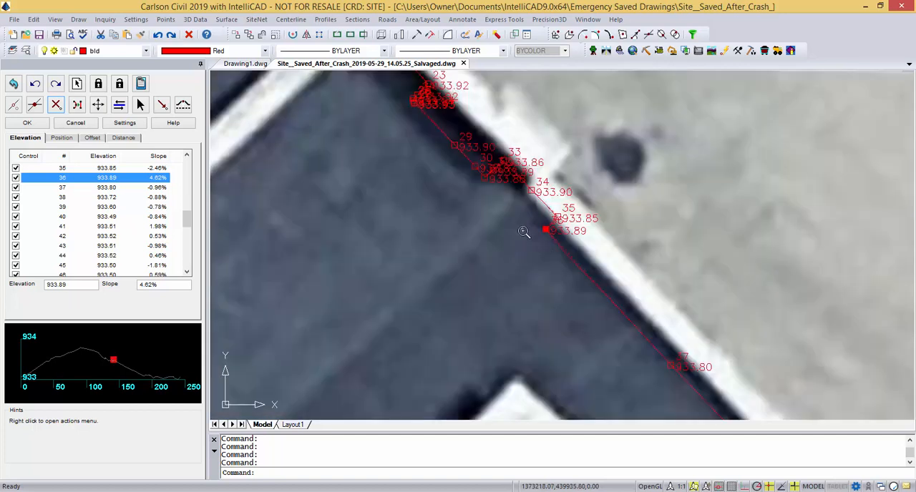
pyautogui.click(16, 178)
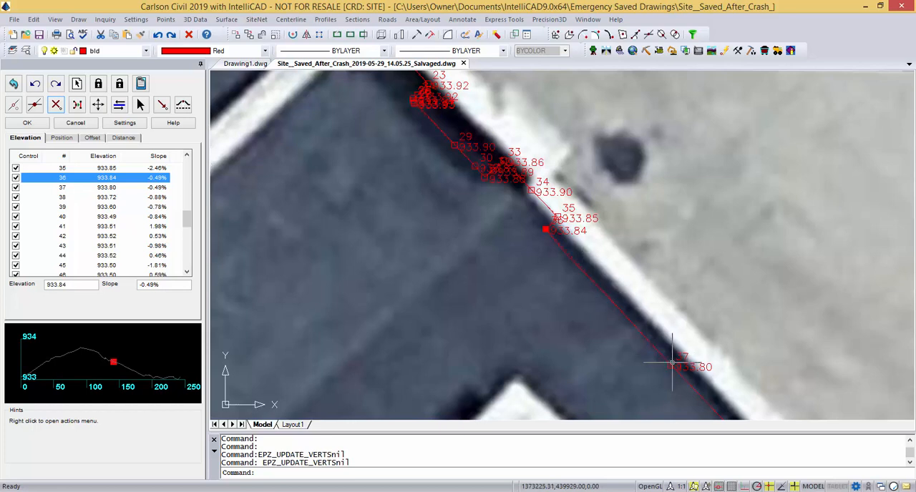
# Review the slopes in the elevation list at vertices 35 and 33 against their locations on the northeast wall.
pyautogui.scroll(-2, 528, 308)
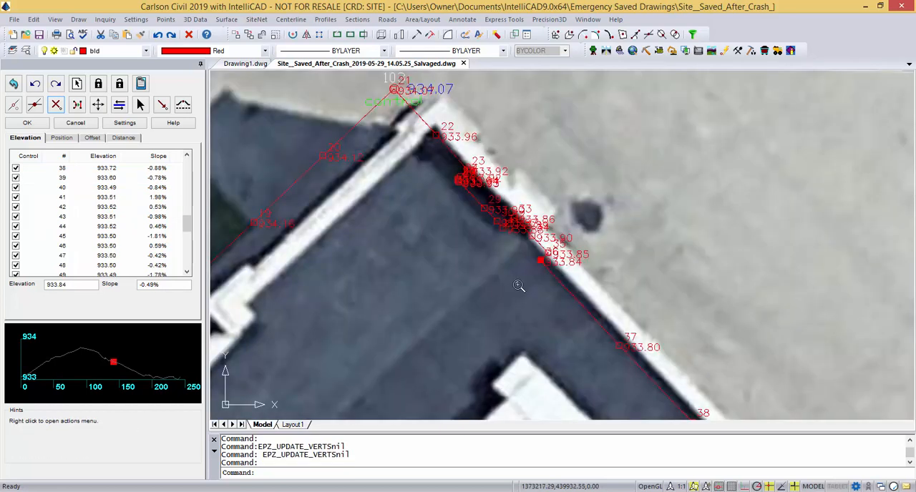
pyautogui.moveTo(192, 228); pyautogui.dragTo(192, 221)
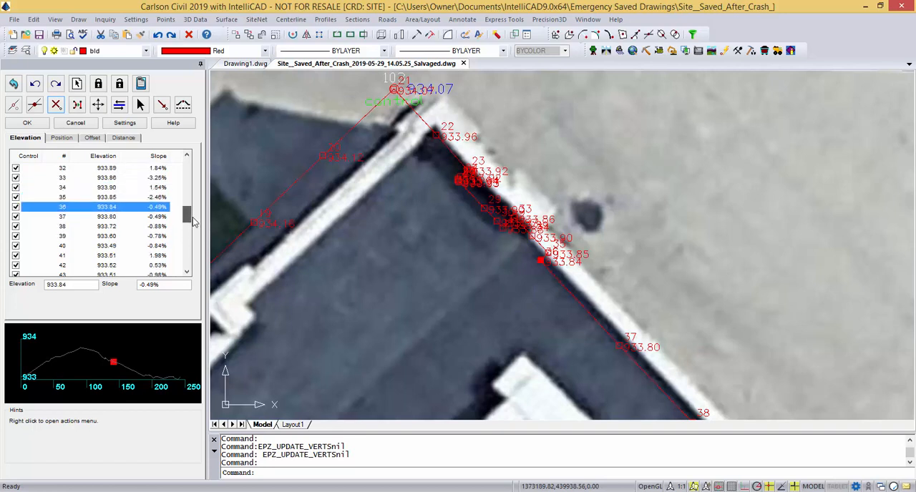
pyautogui.click(160, 198)
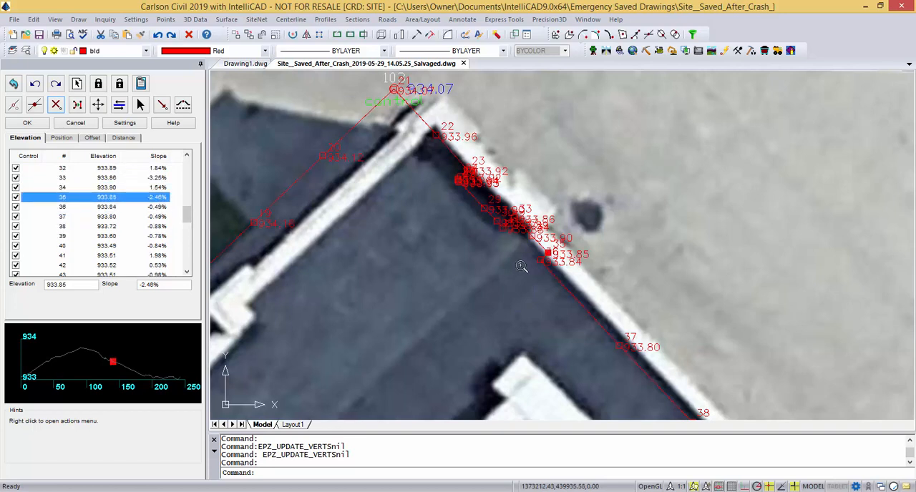
pyautogui.scroll(4, 556, 246)
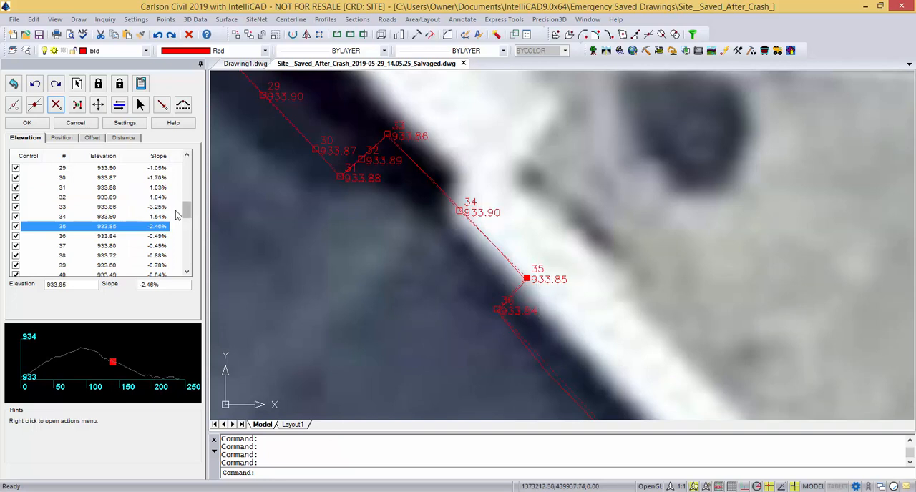
pyautogui.click(164, 208)
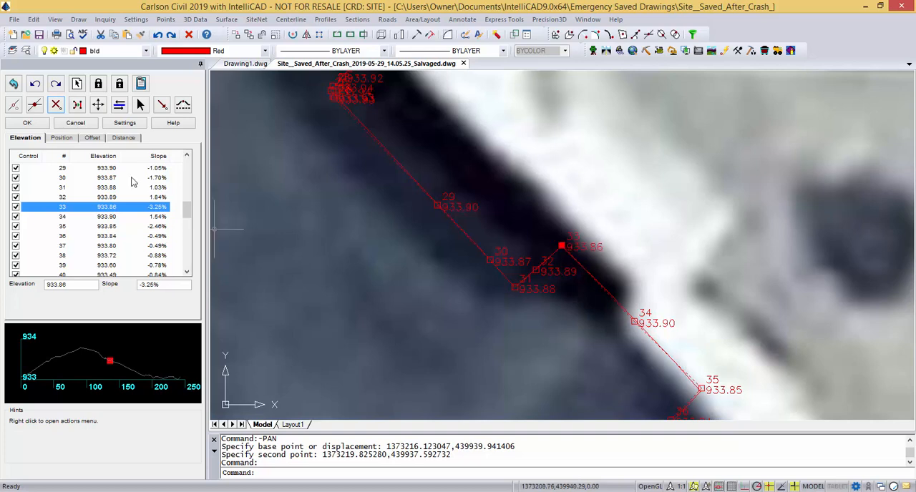
pyautogui.moveTo(189, 210); pyautogui.dragTo(182, 200)
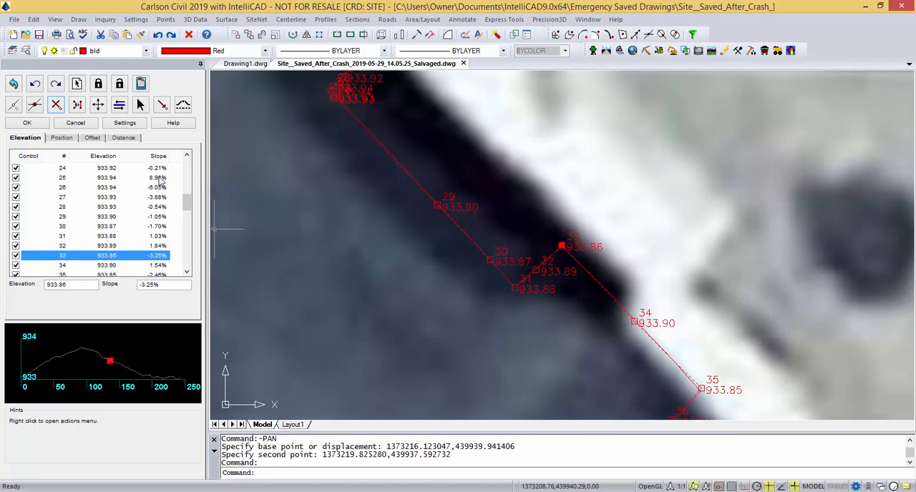
# Release elevation control at vertices 25 and 26 so their elevations interpolate between vertices 24 and 27.
pyautogui.click(160, 178)
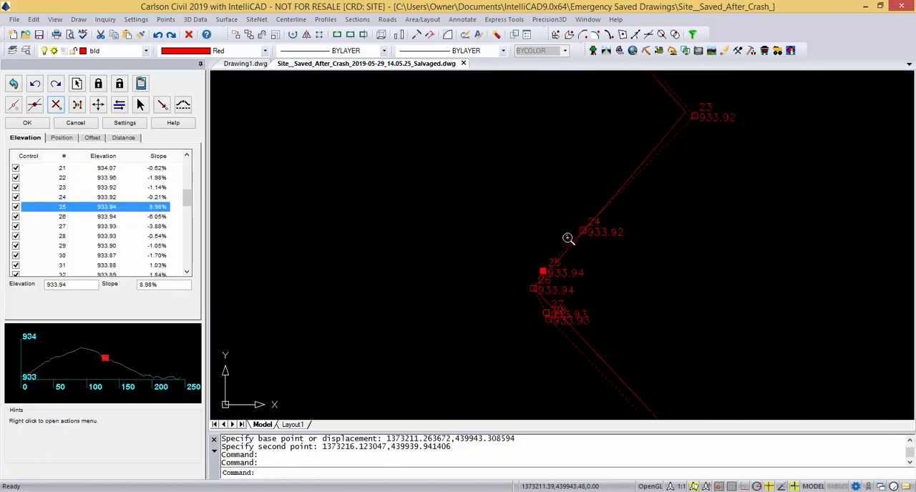
pyautogui.scroll(2, 554, 292)
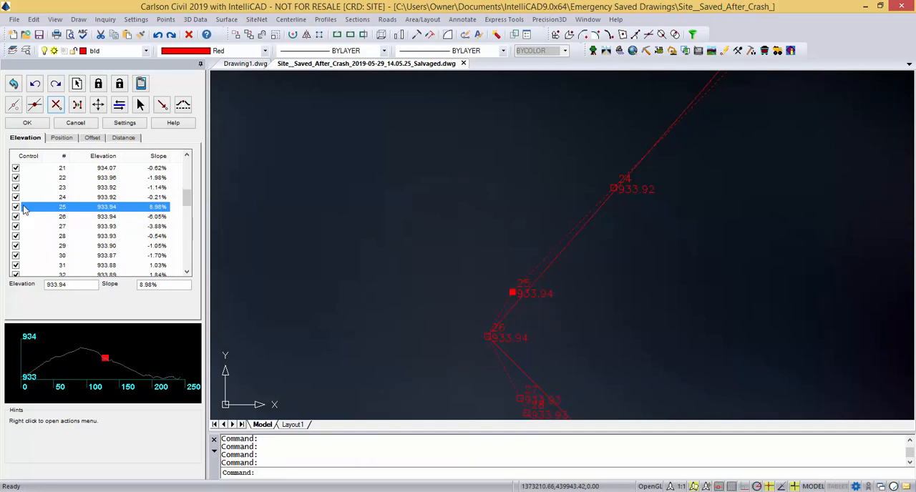
pyautogui.click(16, 207)
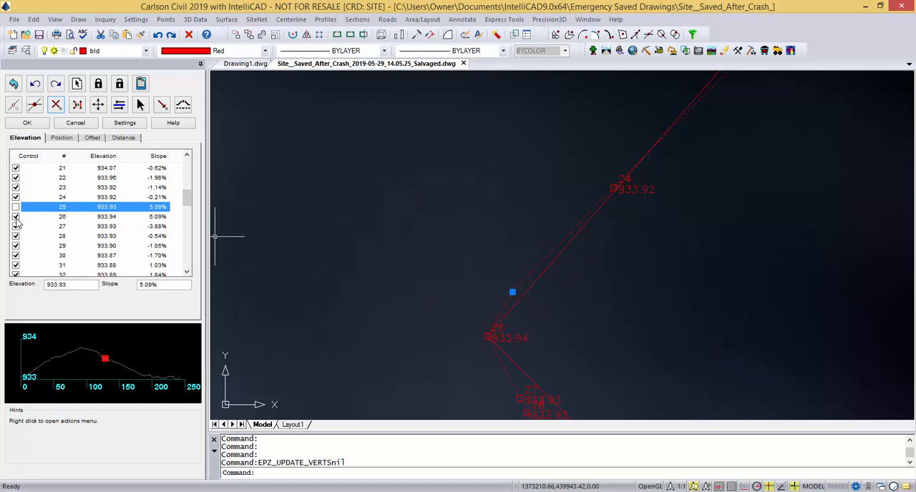
pyautogui.click(16, 217)
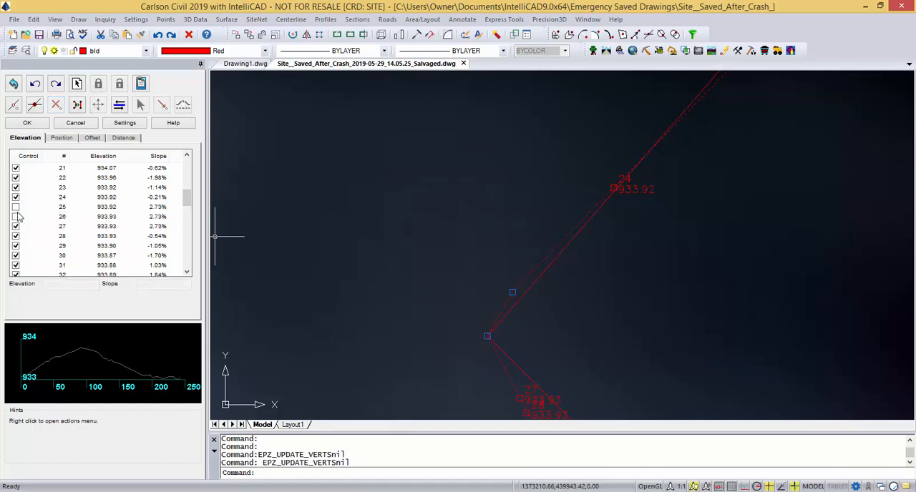
# Restore elevation control at vertices 25 and 26 to keep their interpolated elevations.
pyautogui.click(16, 207)
pyautogui.click(16, 217)
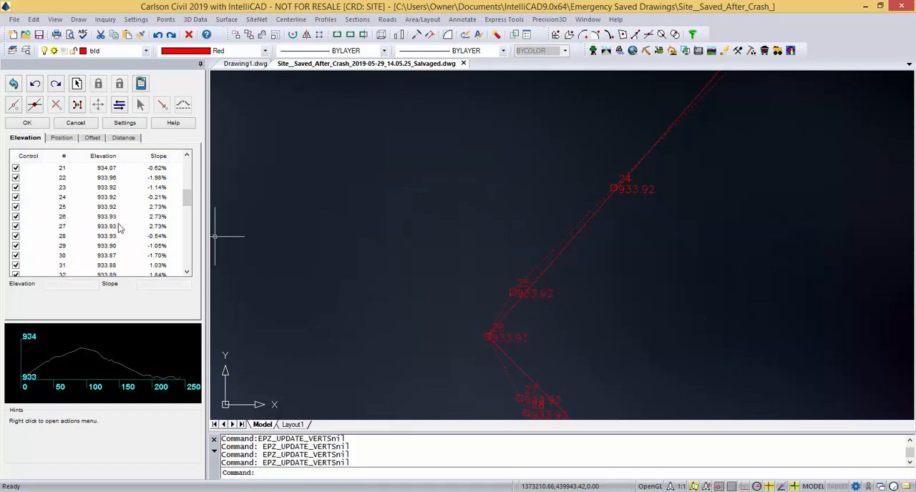
pyautogui.scroll(-5, 405, 308)
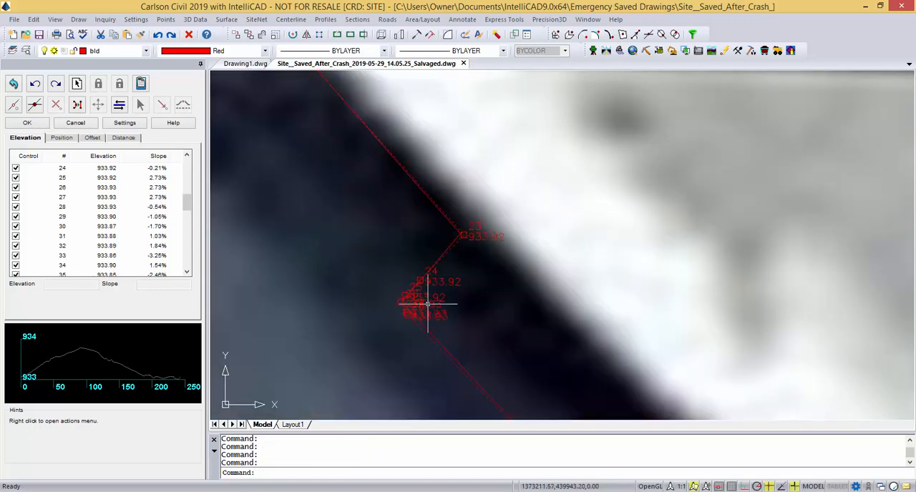
pyautogui.scroll(3, 463, 332)
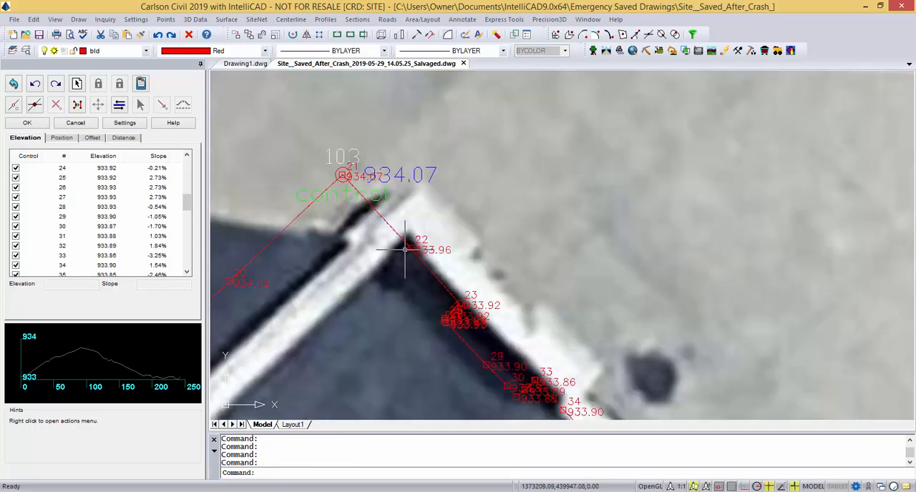
# Locate vertex 8 from the elevation list and examine its slope against the footprint jog on the southwest wall.
pyautogui.moveTo(188, 205); pyautogui.dragTo(190, 172)
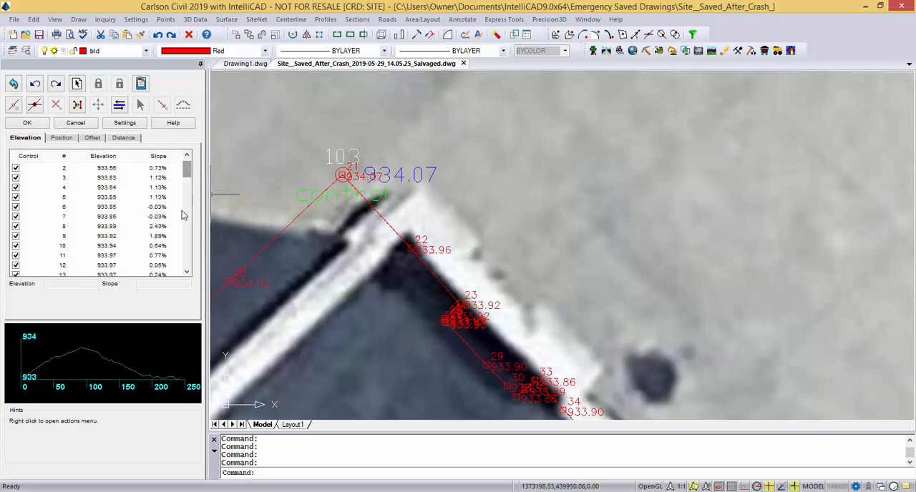
pyautogui.click(161, 226)
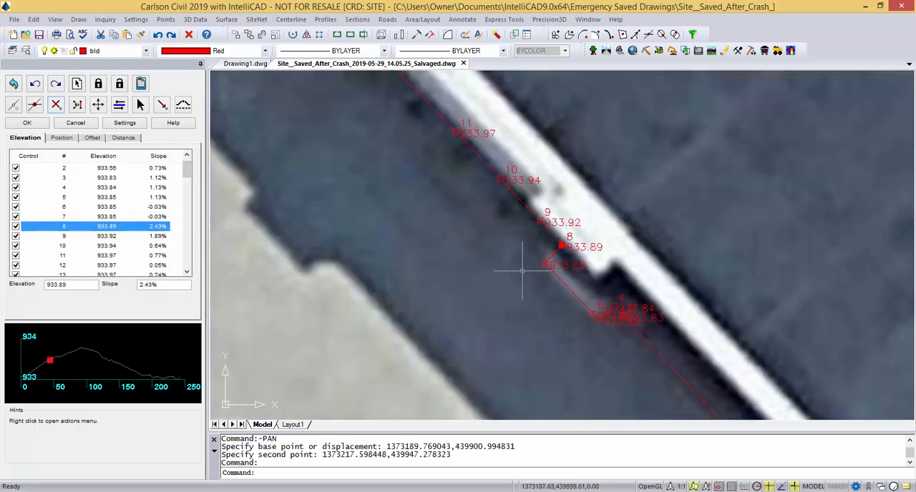
pyautogui.scroll(2, 549, 253)
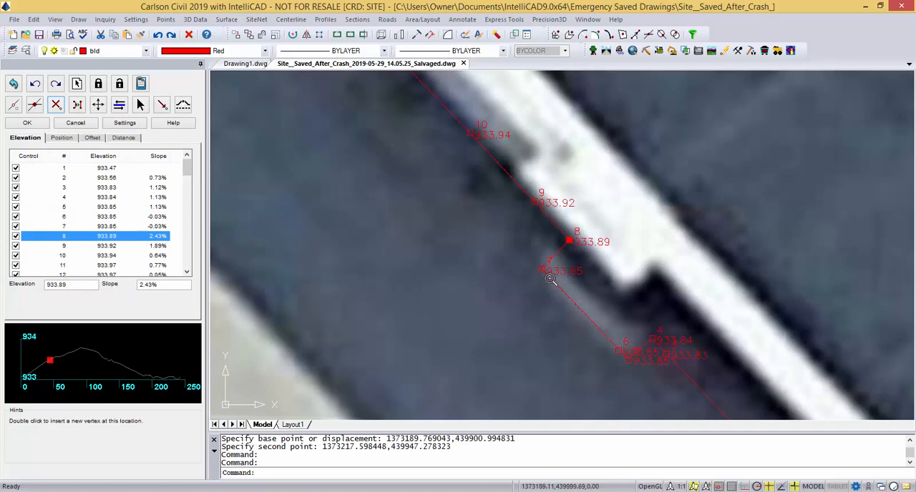
pyautogui.scroll(2, 620, 358)
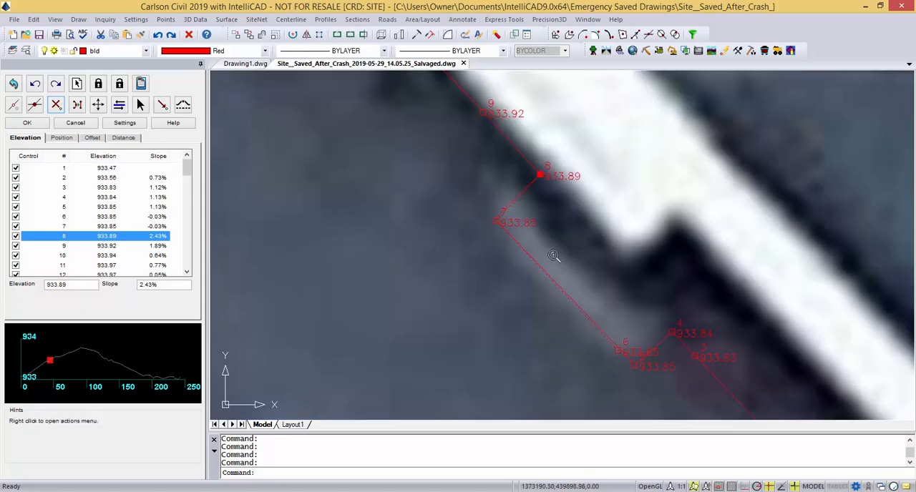
pyautogui.scroll(-5, 554, 255)
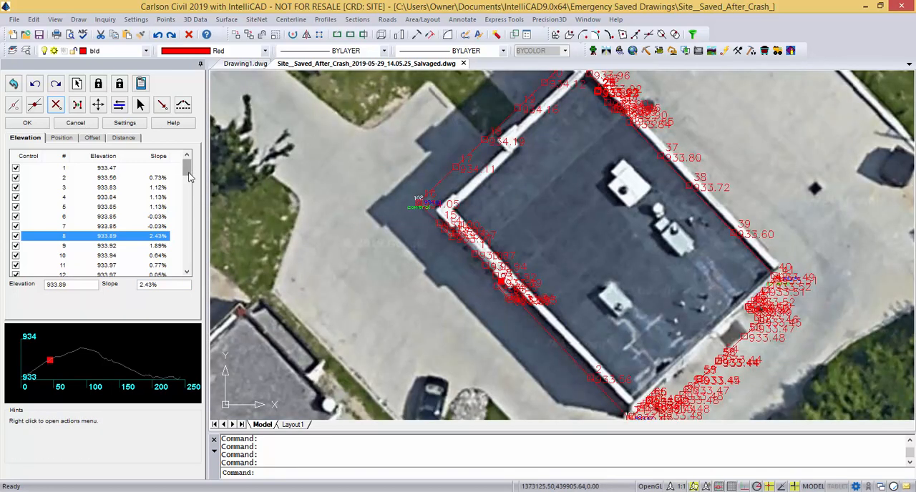
# Check the remaining slopes through vertex 71, accept the polyline elevation edits and inspect the finished building footprint.
pyautogui.moveTo(187, 182); pyautogui.dragTo(182, 237)
pyautogui.moveTo(179, 238); pyautogui.dragTo(184, 271)
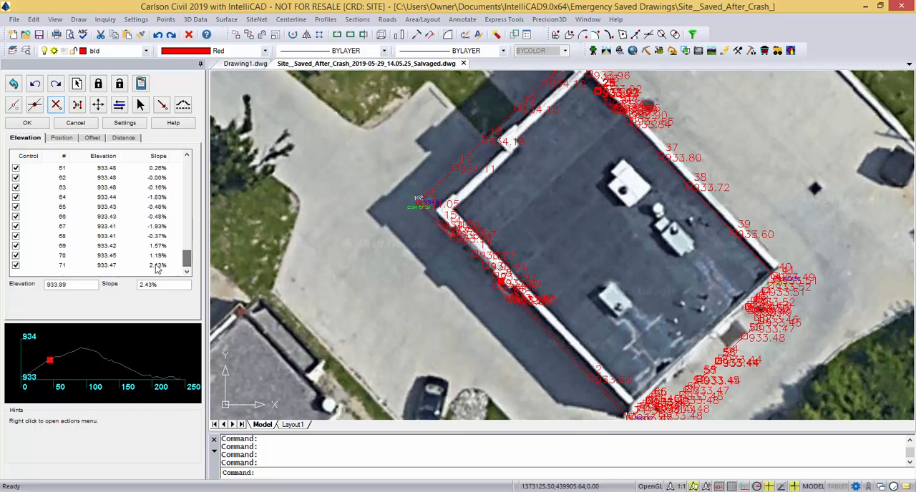
pyautogui.click(28, 123)
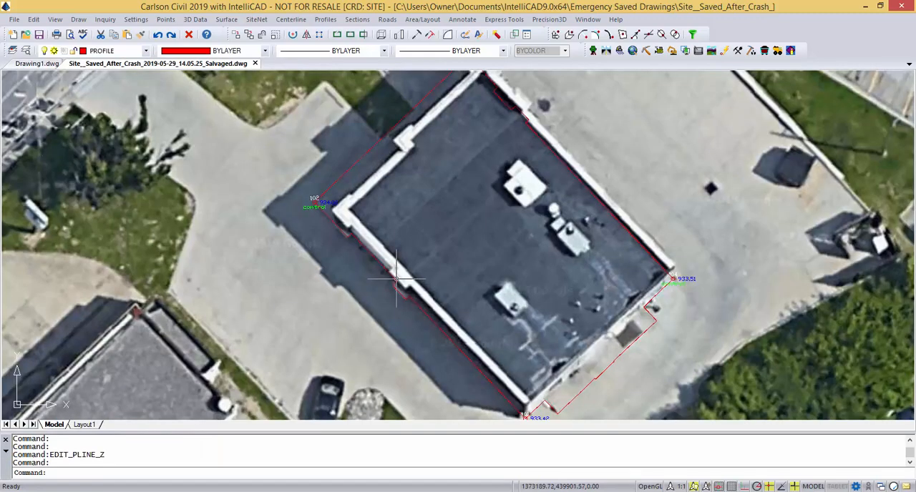
pyautogui.scroll(5, 396, 280)
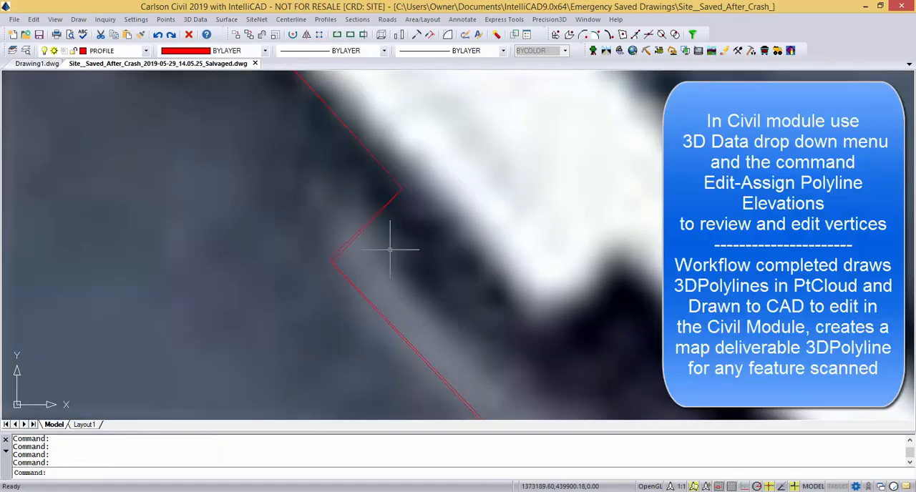
pyautogui.scroll(-6, 390, 250)
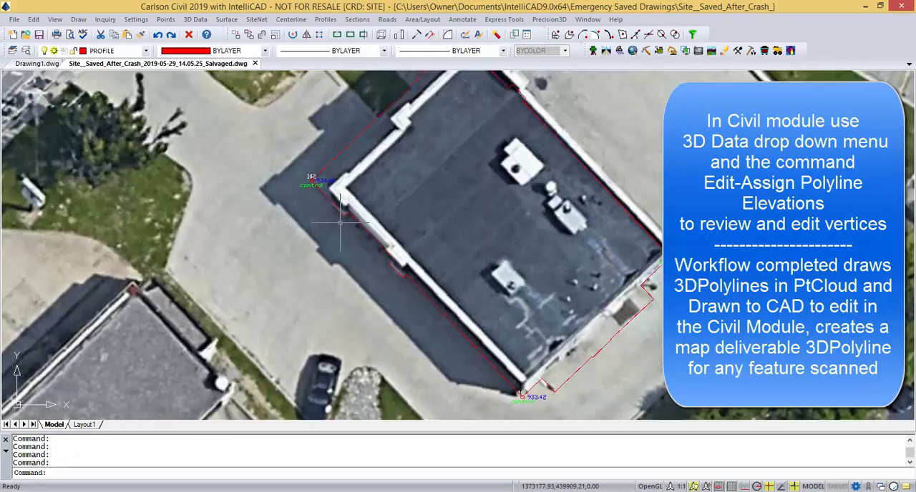
pyautogui.scroll(-1, 344, 225)
pyautogui.moveTo(375, 255); pyautogui.dragTo(421, 285, button='middle')
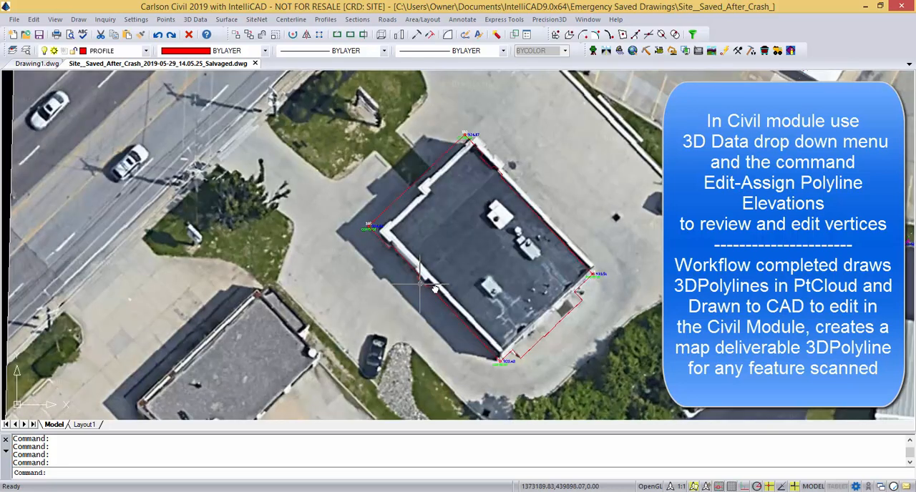